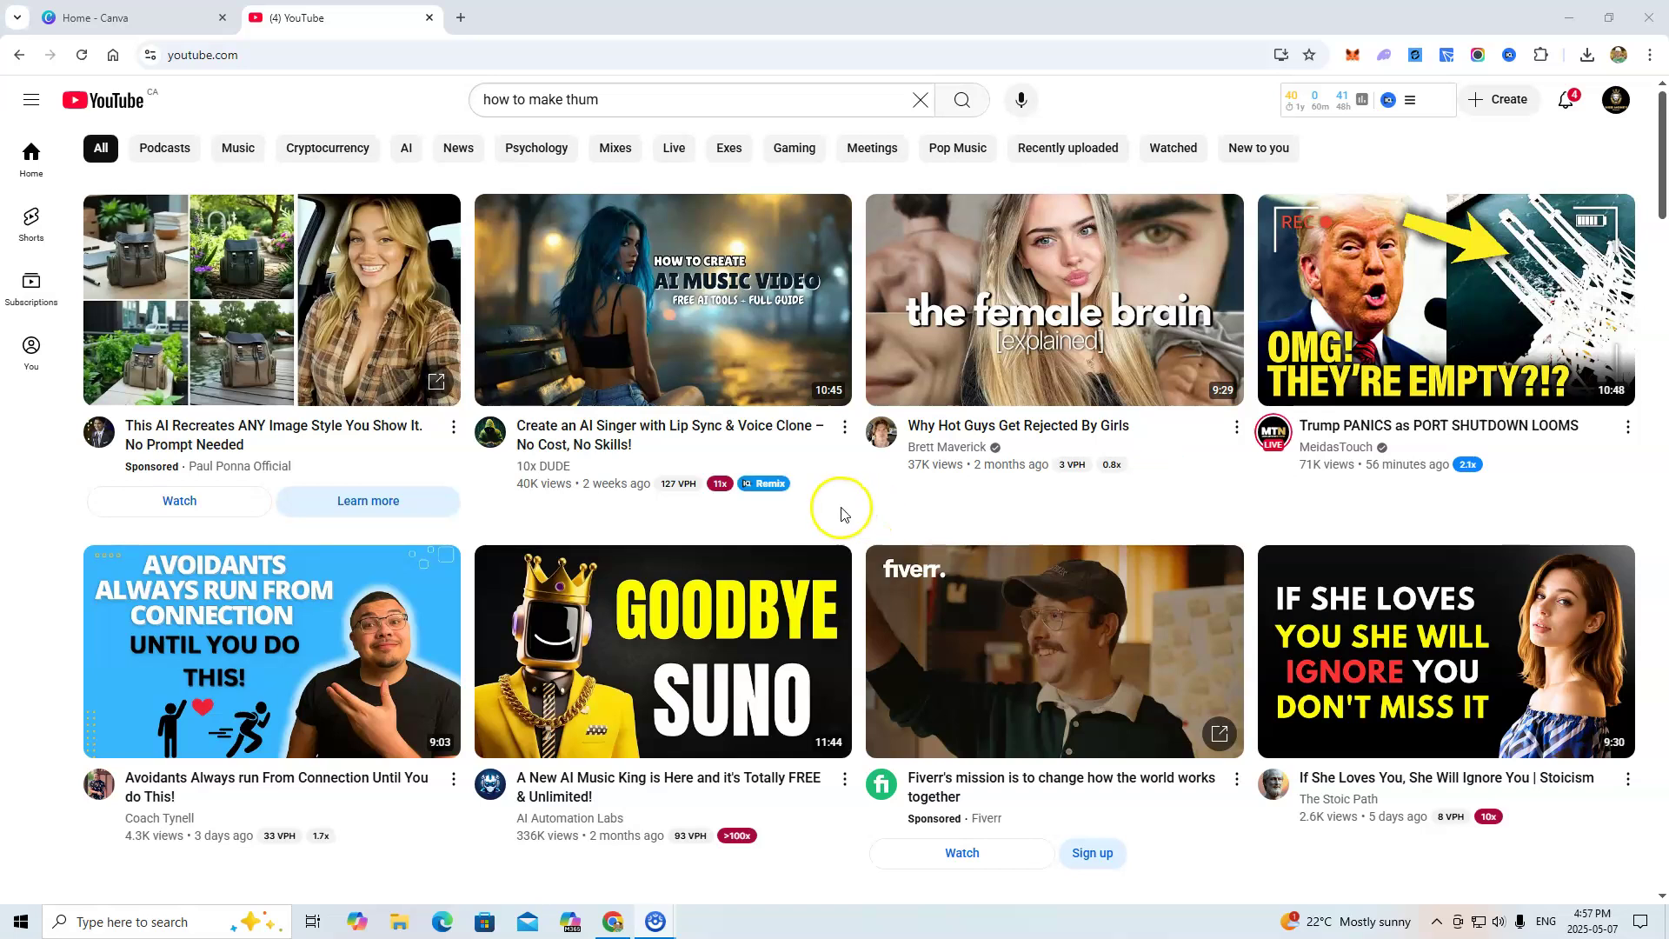
Look over the video thumbnails in the upper rows of the YouTube home feed.
scroll(864, 500, "down", 2)
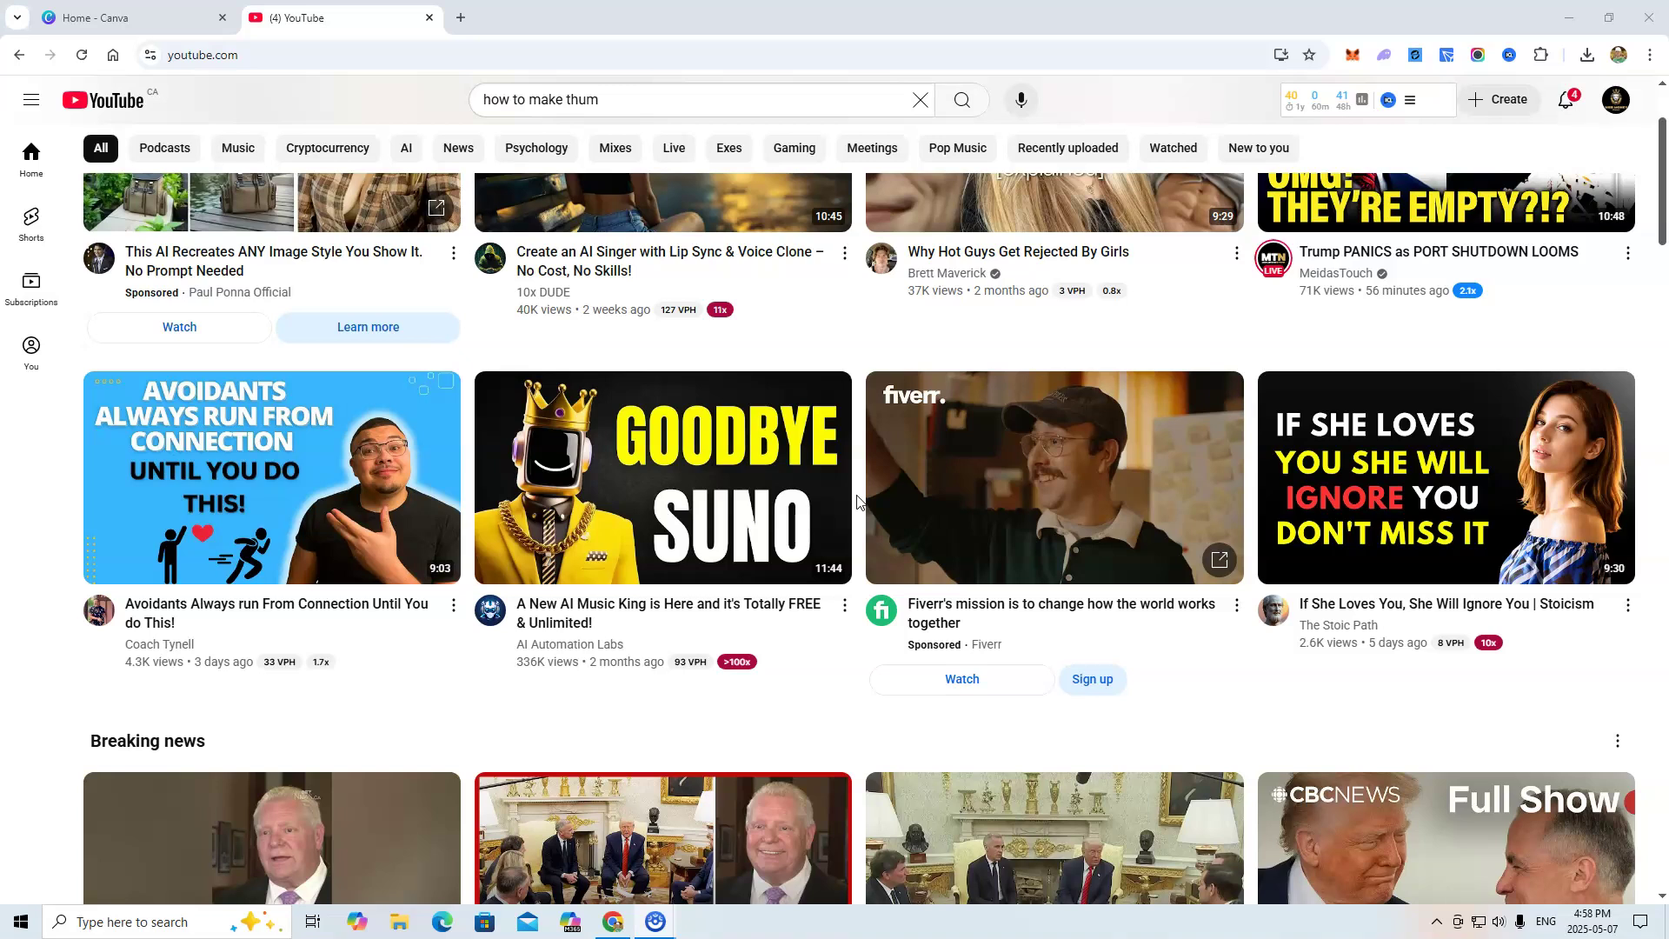
scroll(857, 503, "down", 1)
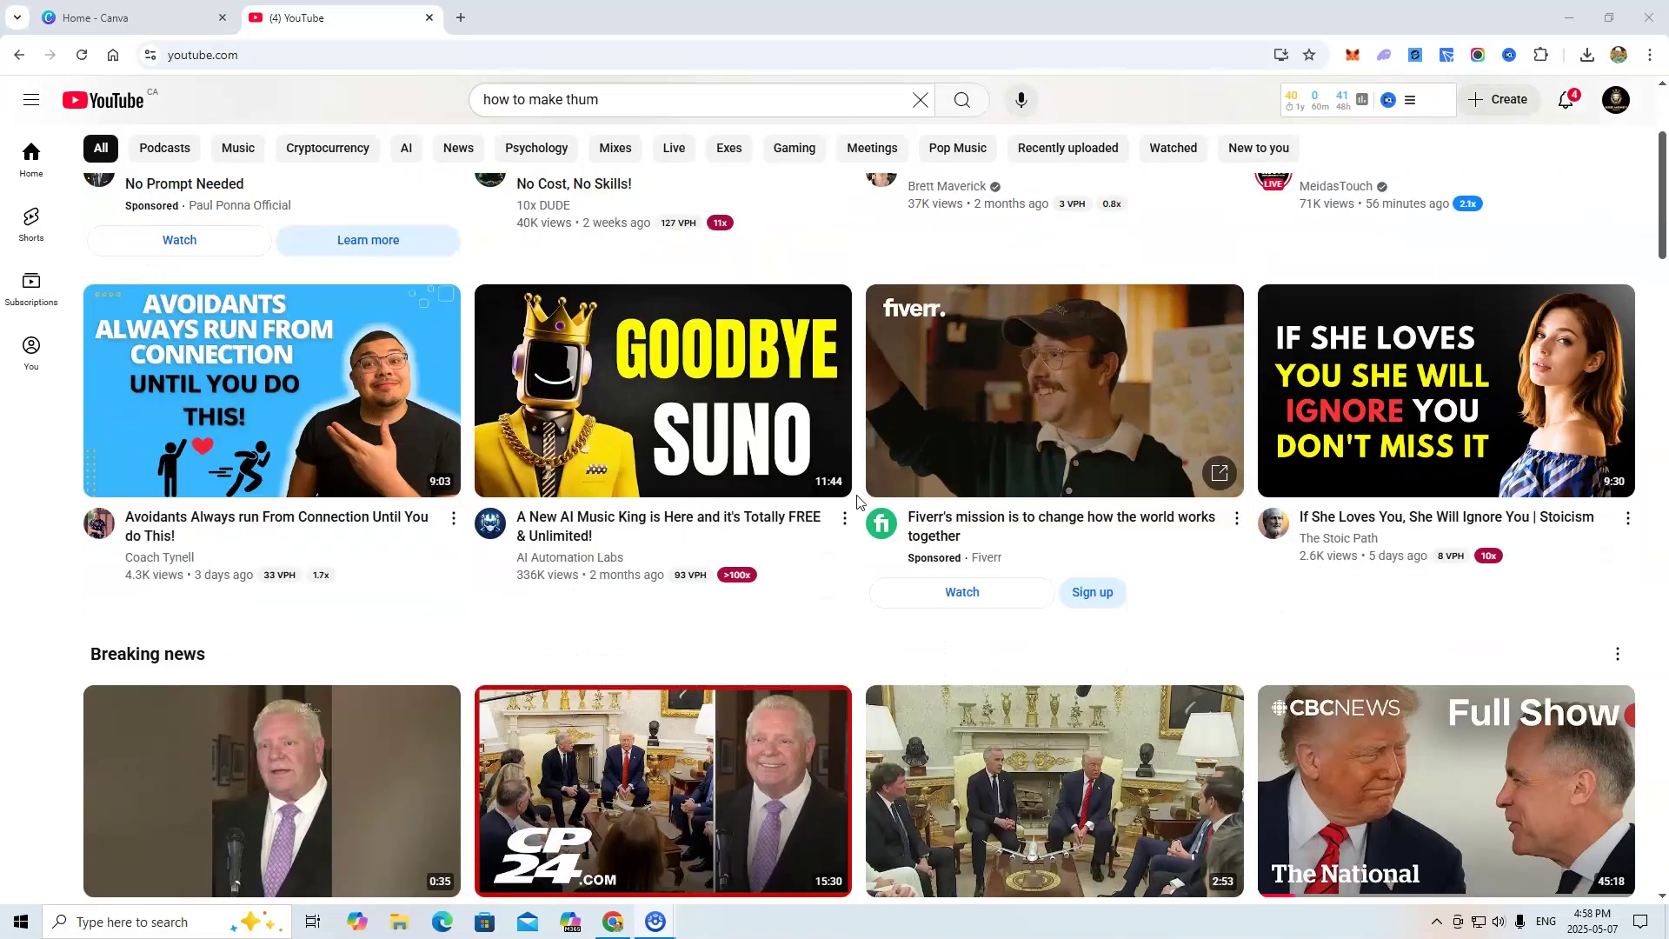
left_click(862, 241)
scroll(857, 277, "down", 1)
scroll(848, 283, "up", 2)
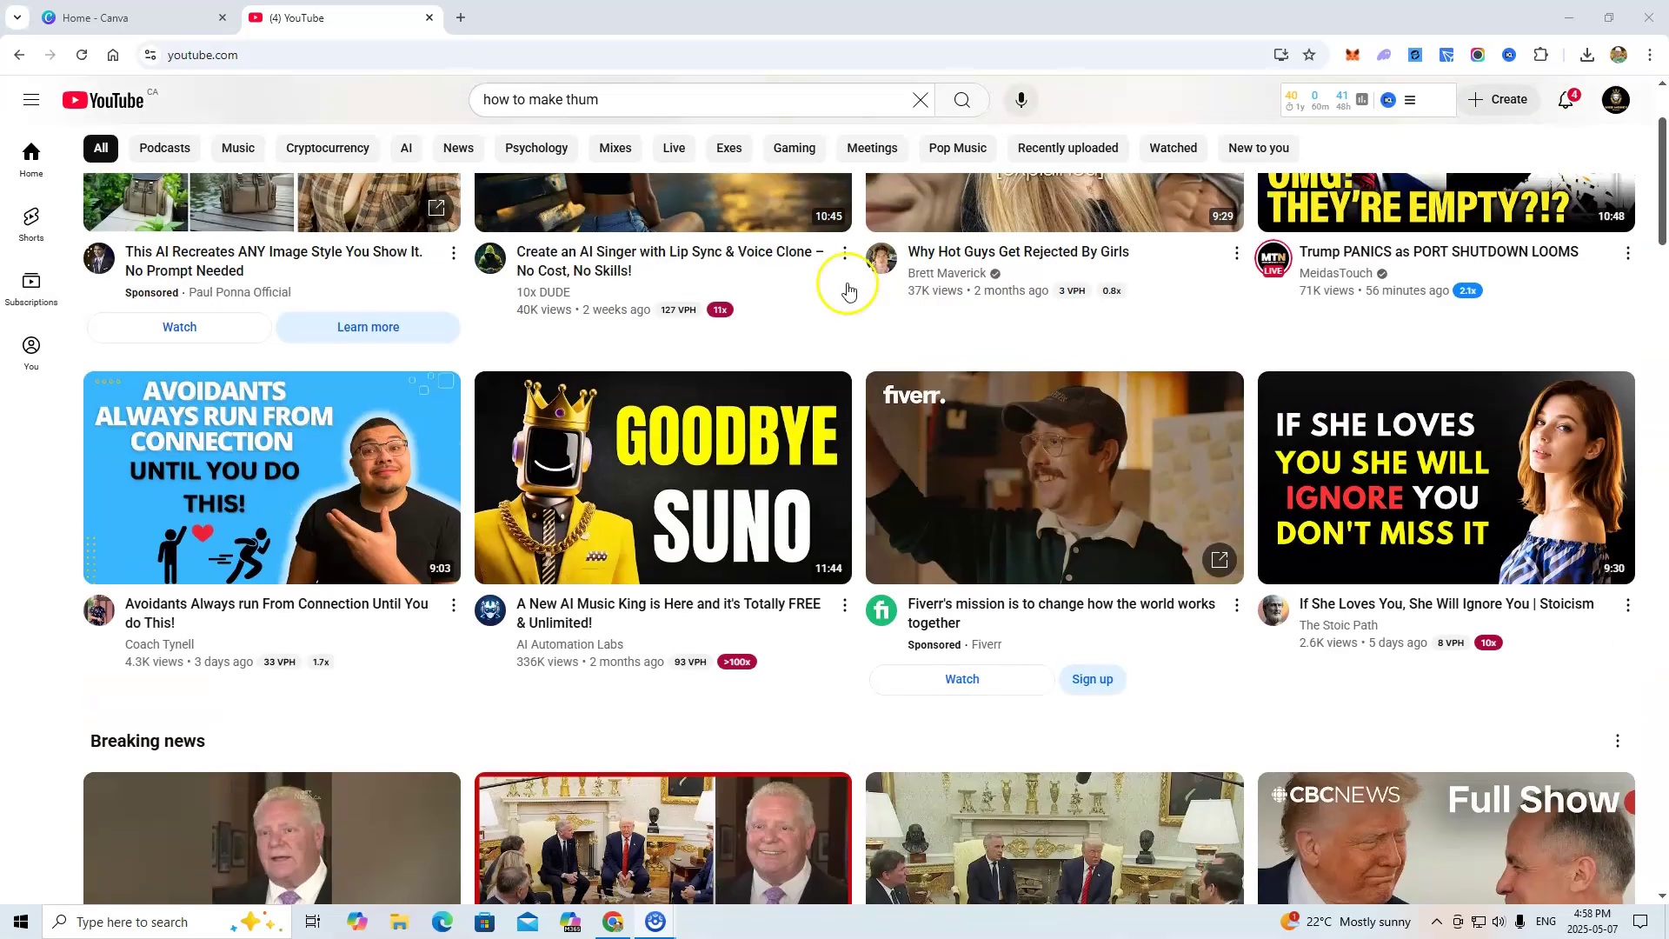
Clear the text from the YouTube search field without running a search.
left_click(619, 99)
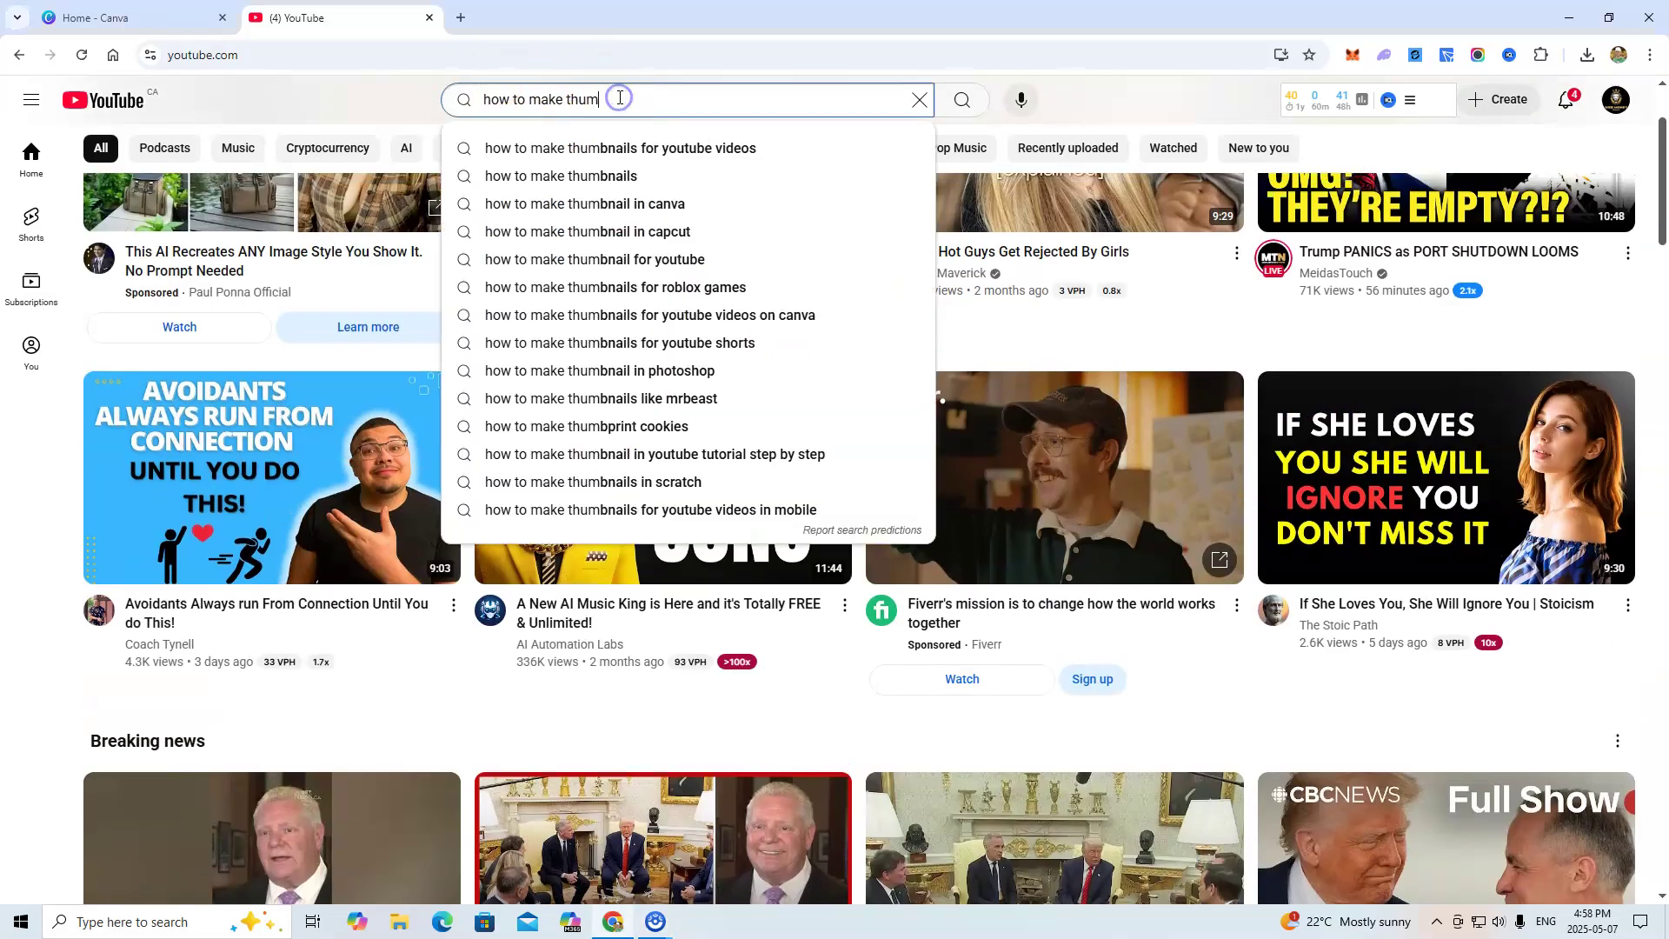
key("BackSpace")
key("BackSpace")
key("BackSpace")
key("BackSpace")
key("BackSpace")
key("BackSpace")
key("BackSpace")
key("BackSpace")
key("BackSpace")
key("BackSpace")
key("BackSpace")
key("BackSpace")
key("BackSpace")
key("BackSpace")
key("BackSpace")
key("BackSpace")
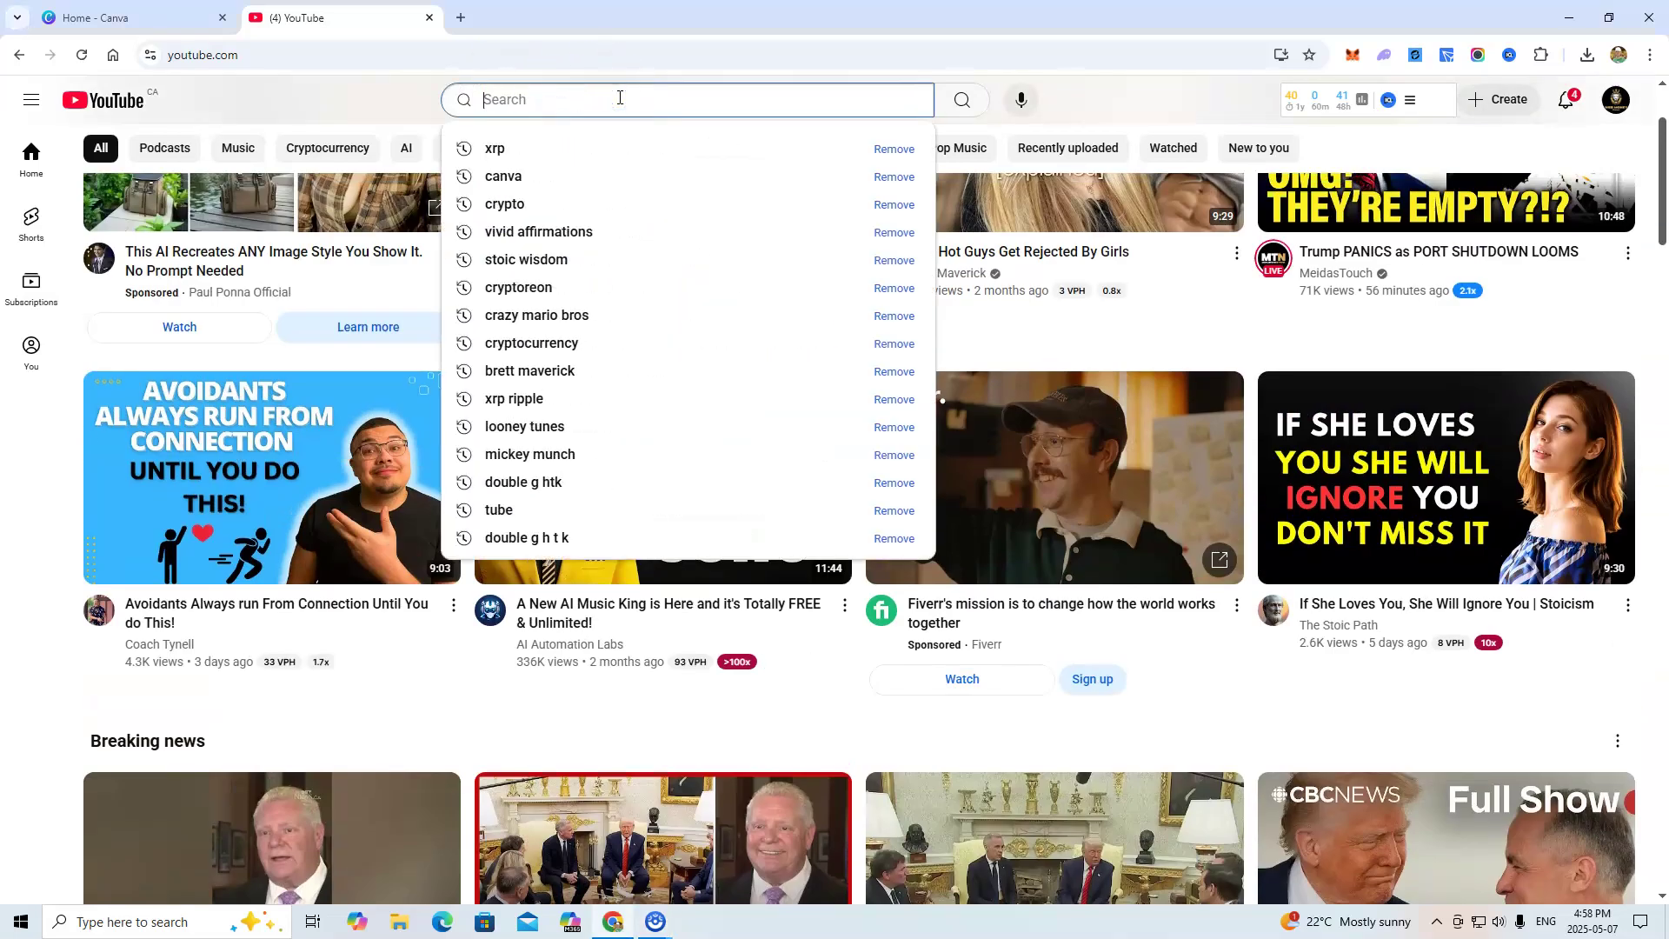
left_click(410, 102)
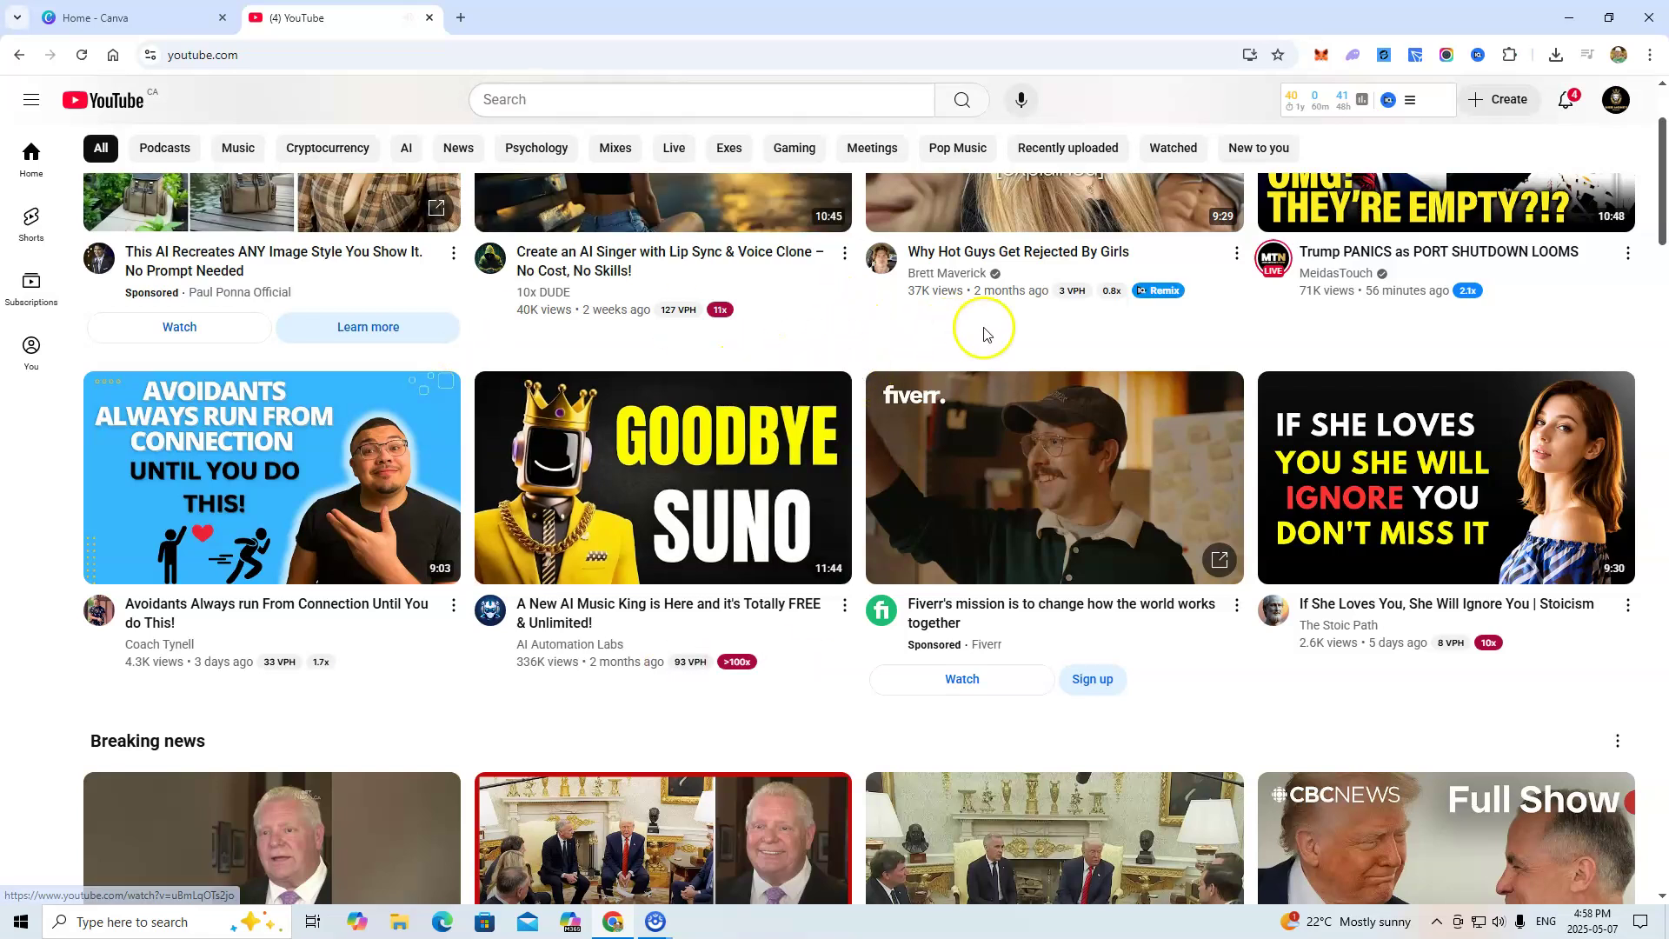
Examine the thumbnail designs further down the home feed, as far as the Shorts section, and return to its first row.
scroll(827, 348, "down", 3)
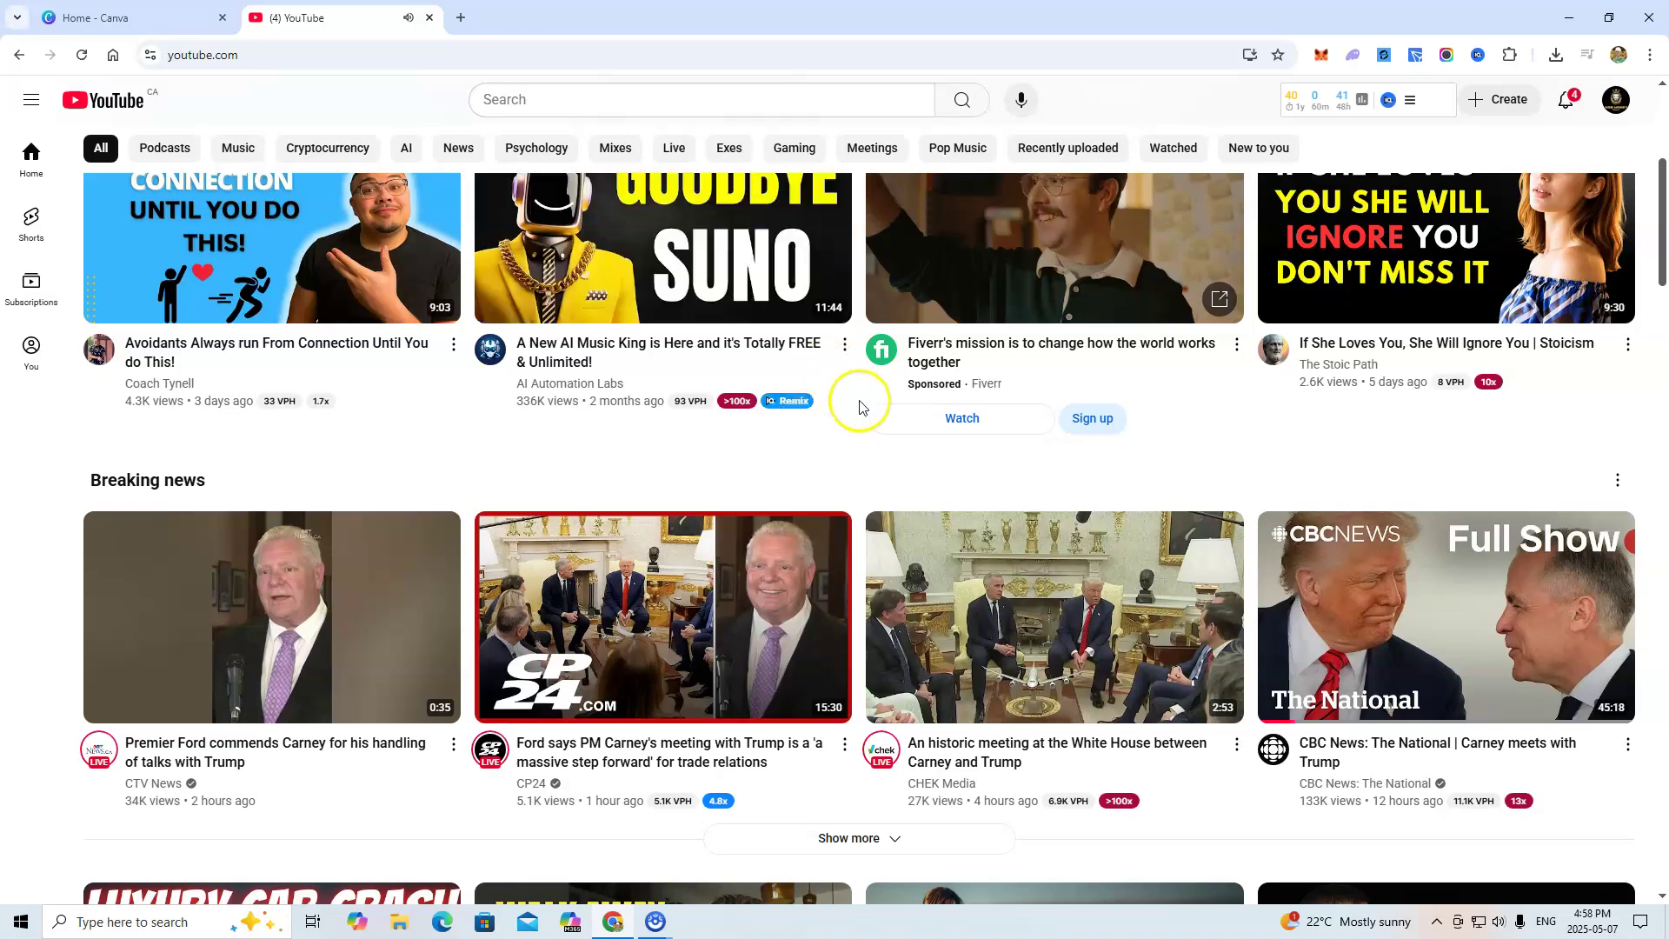
scroll(857, 391, "down", 5)
scroll(865, 342, "down", 1)
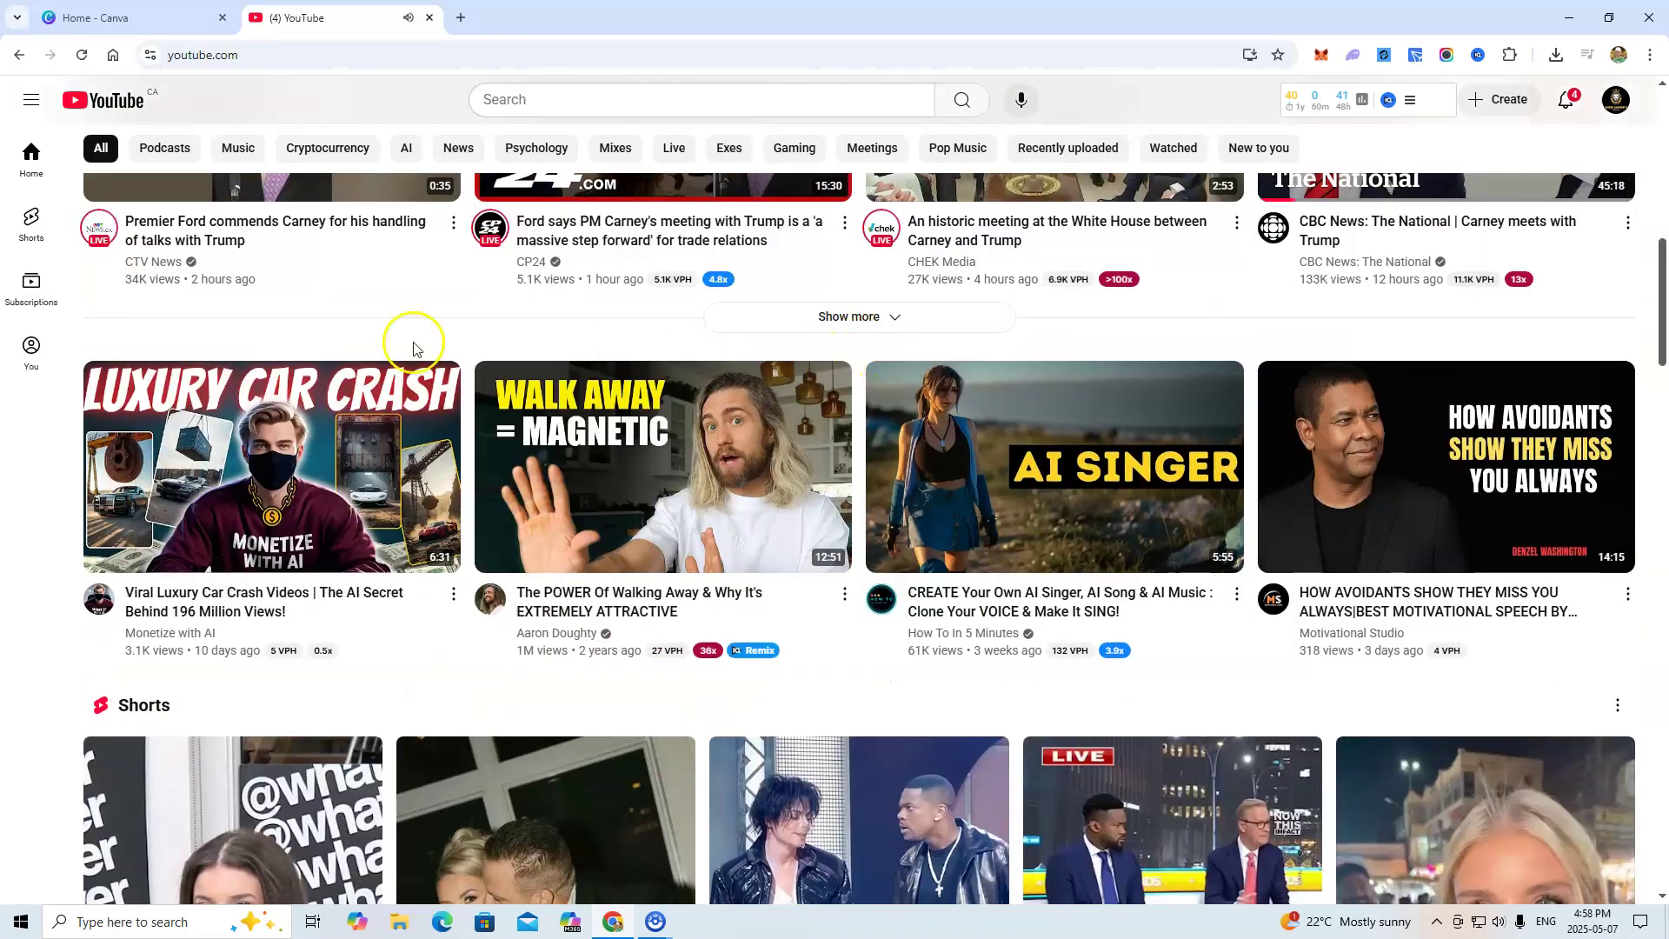
mouse_move(333, 449)
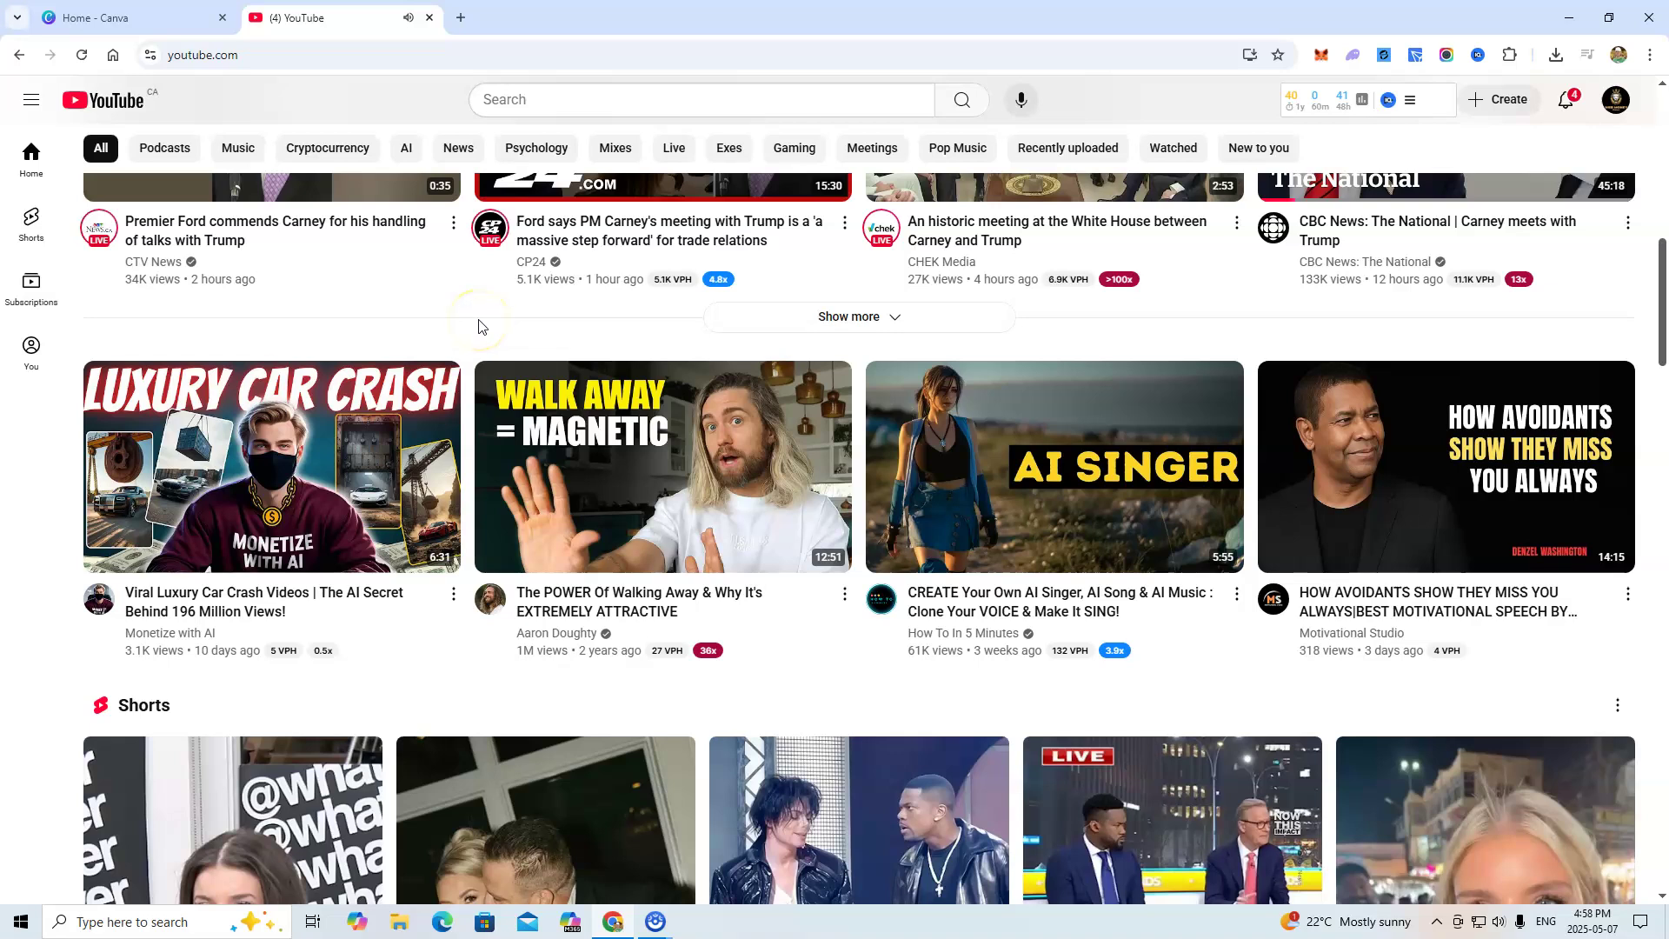
scroll(479, 326, "down", 2)
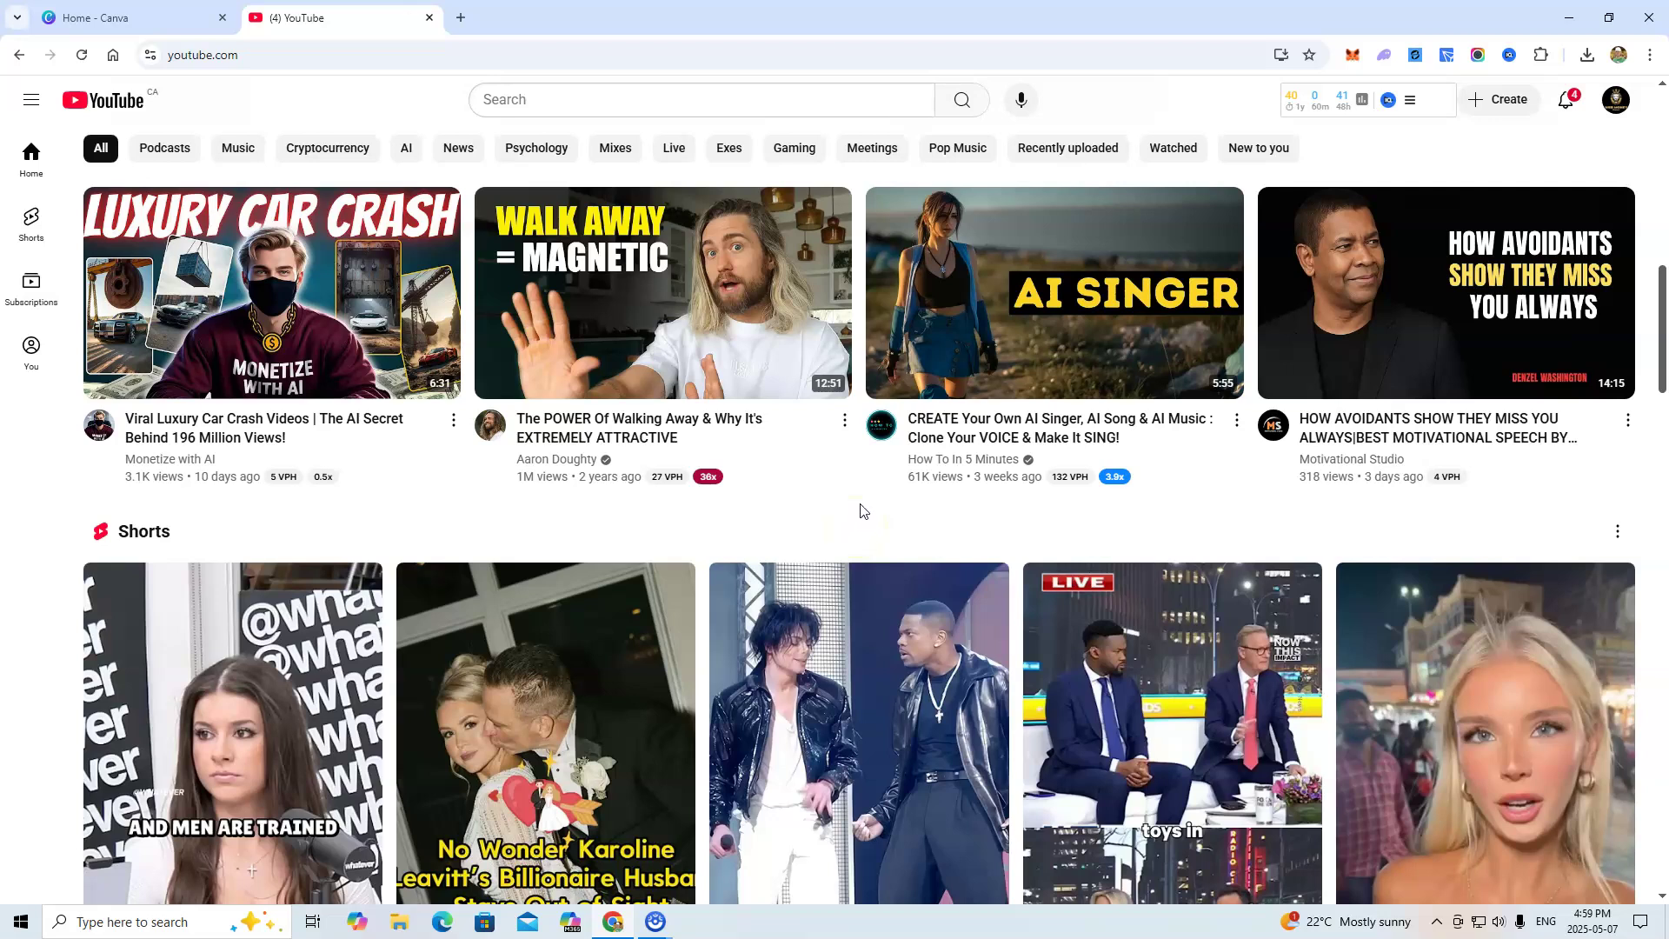
scroll(863, 519, "up", 4)
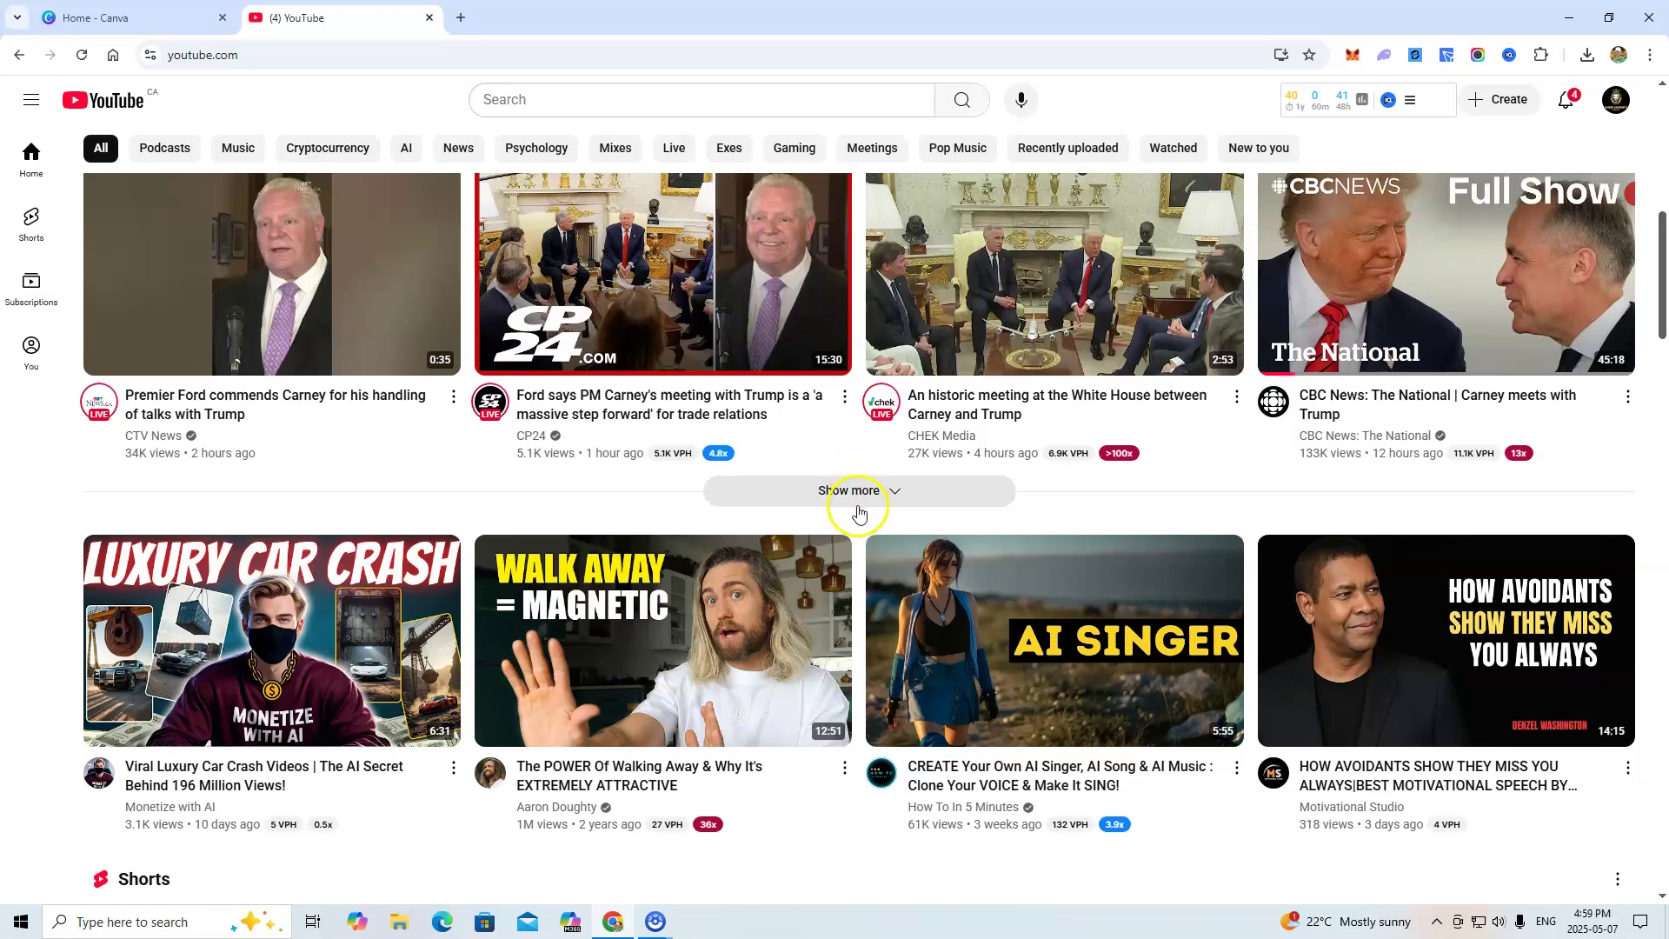
scroll(851, 440, "up", 1)
scroll(854, 453, "up", 4)
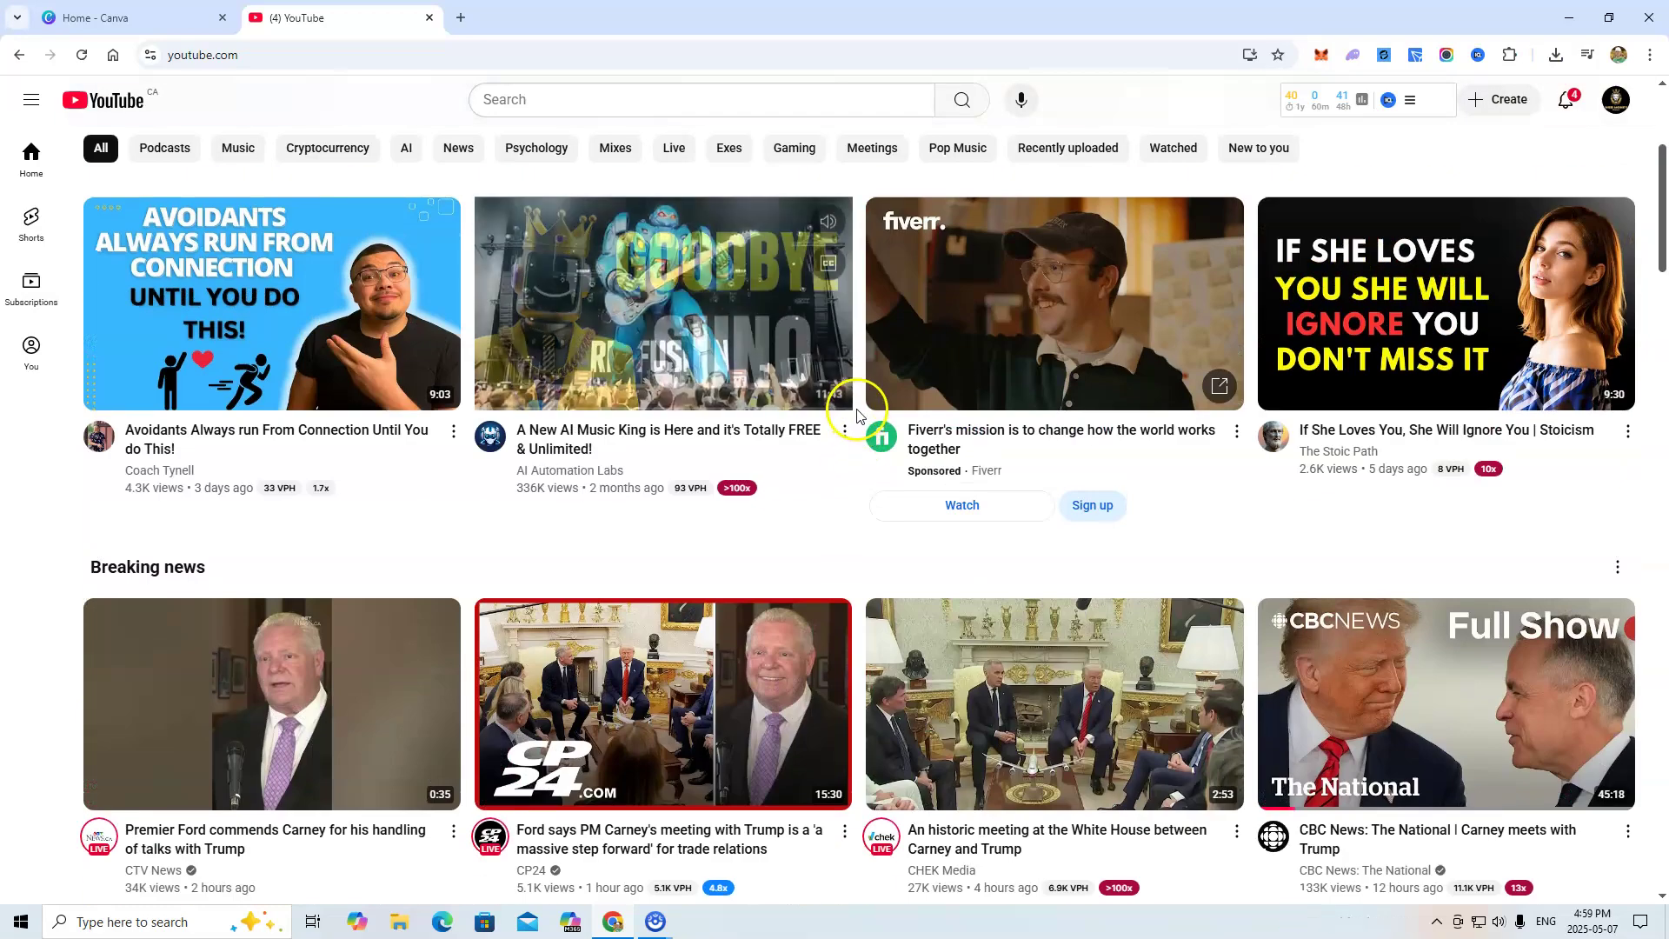
scroll(858, 263, "up", 1)
scroll(854, 296, "up", 2)
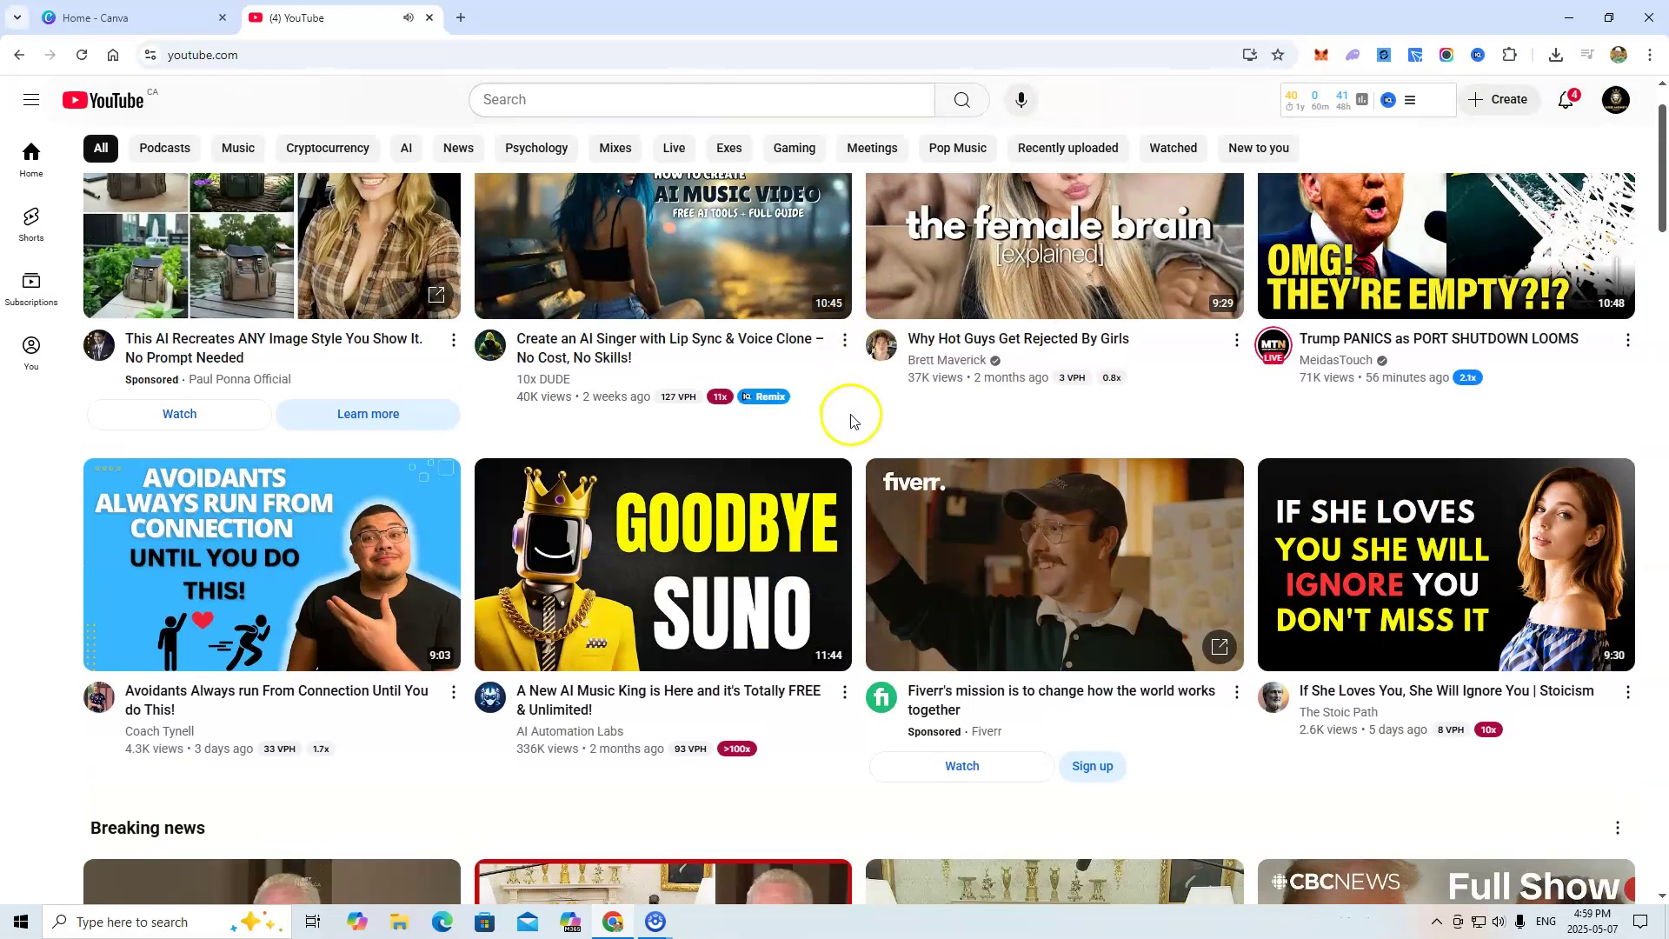
scroll(849, 374, "up", 1)
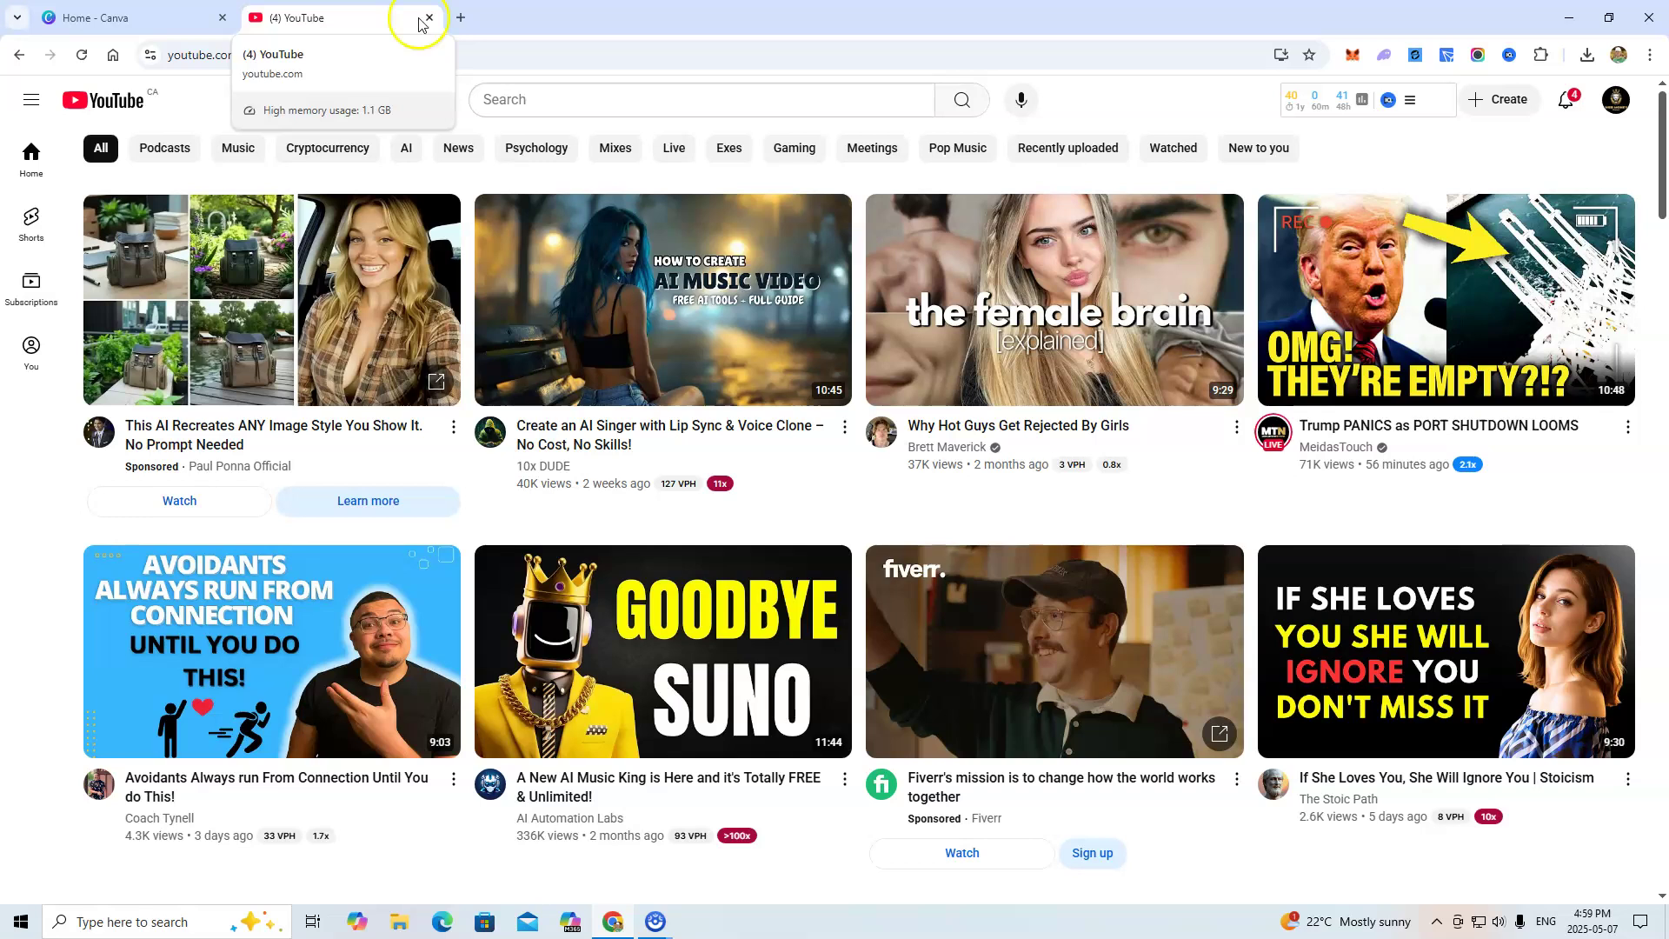
left_click(219, 114)
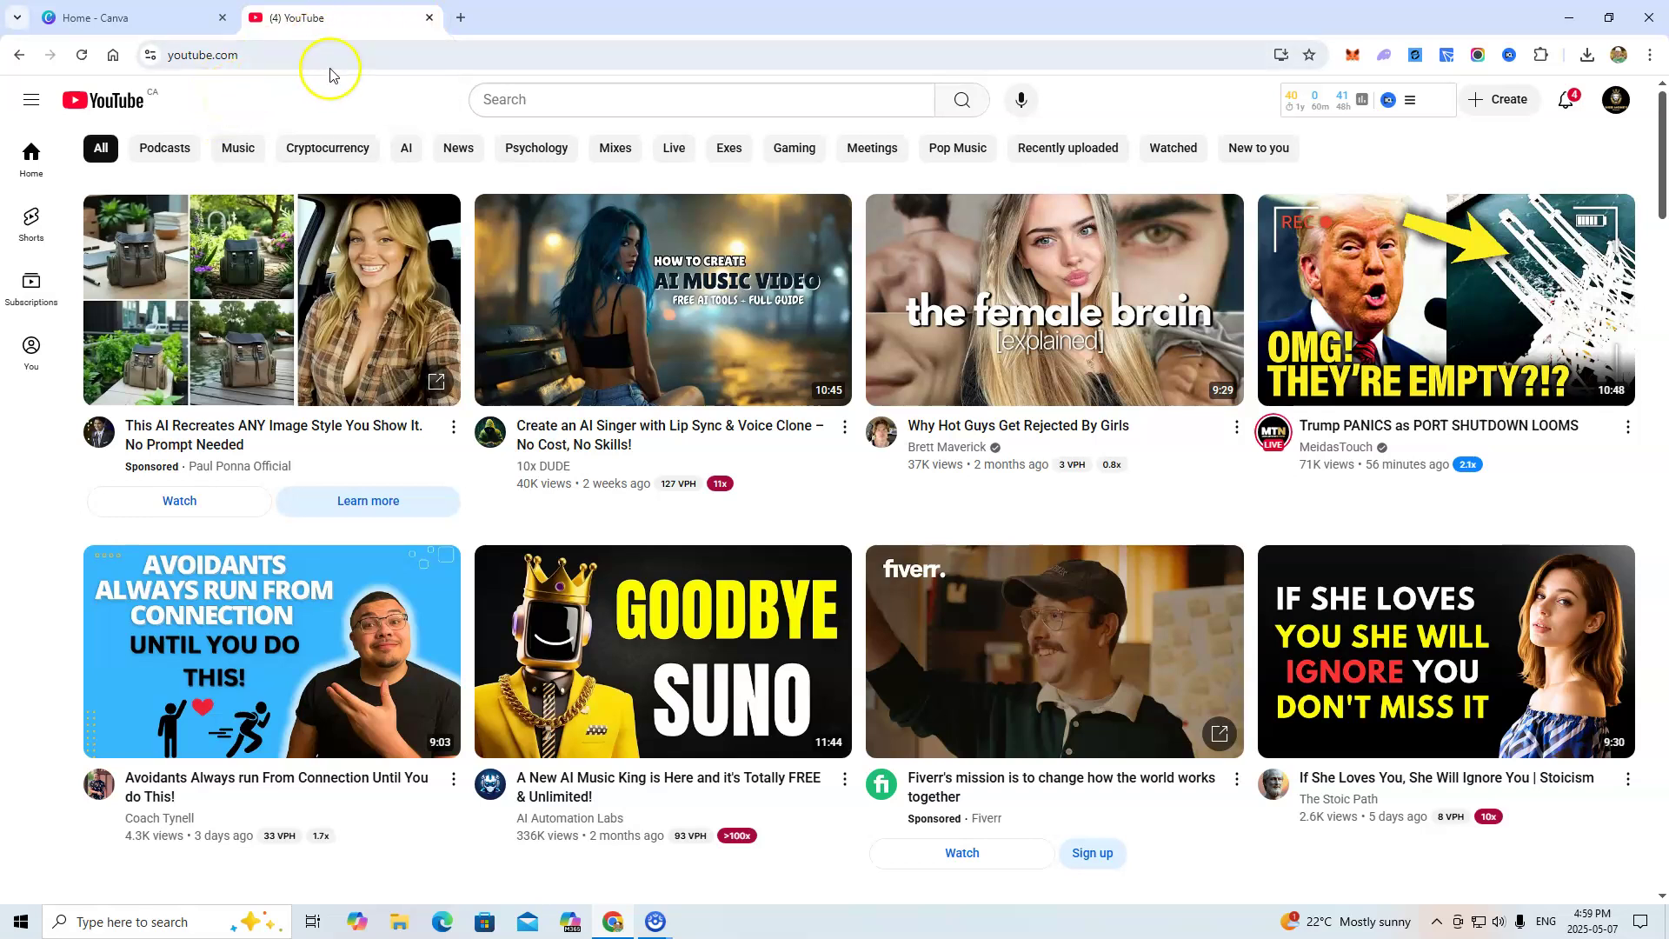
Close YouTube, switch to Canva and search its templates for "youtube thumbnails".
left_click(429, 19)
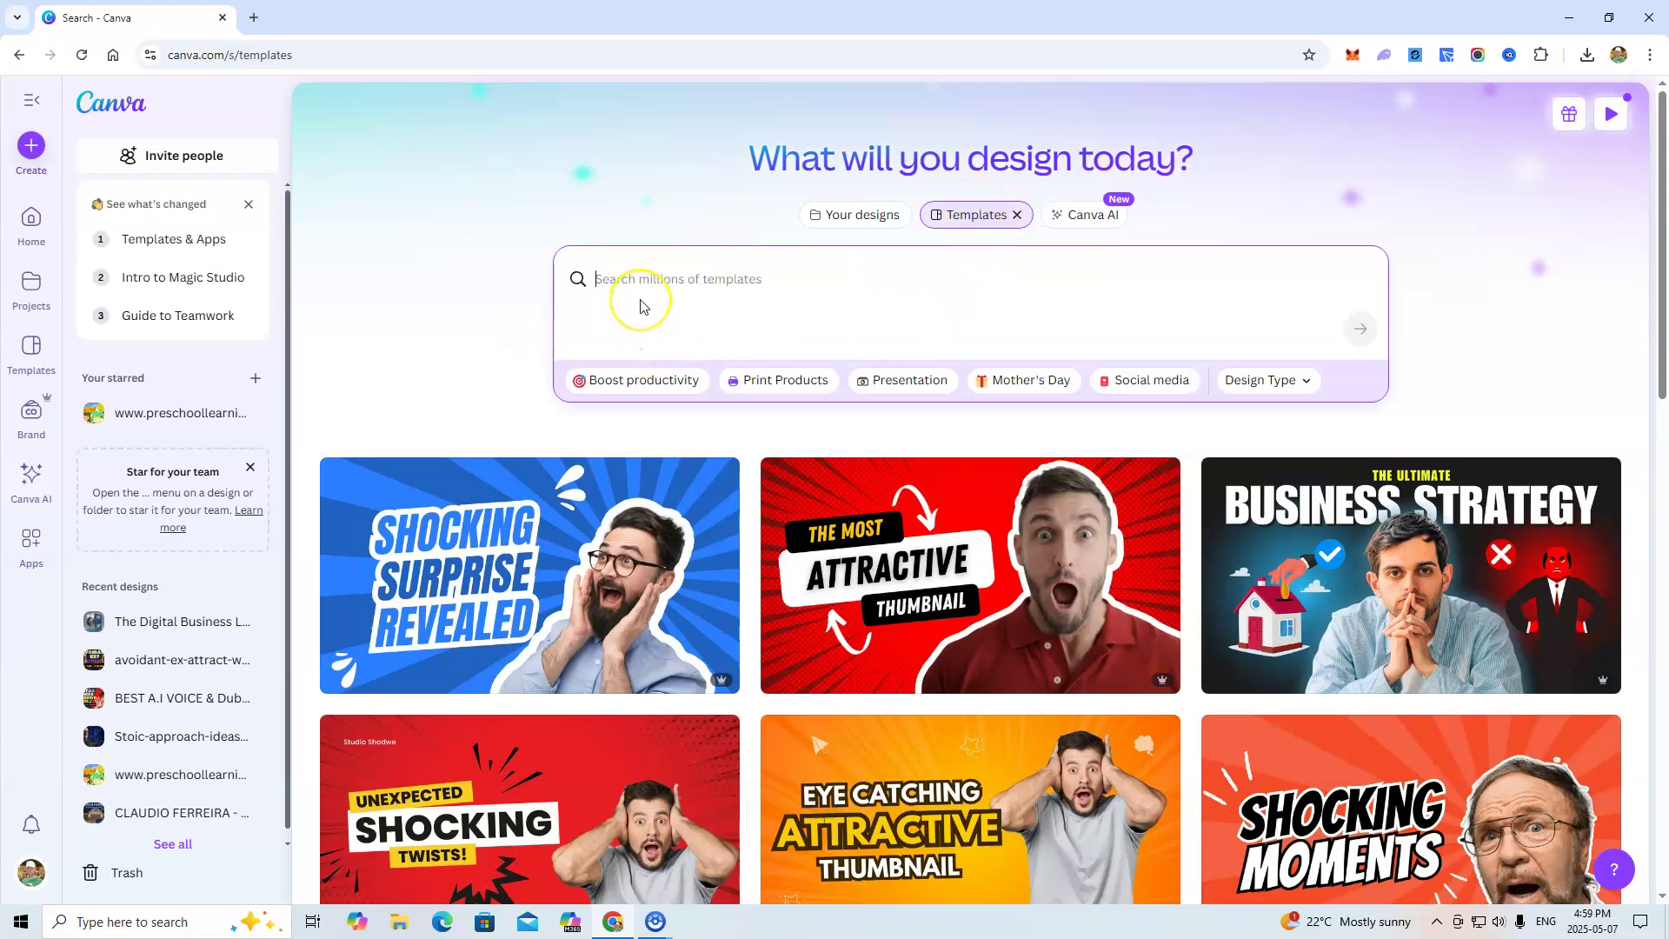
type("youtube thu")
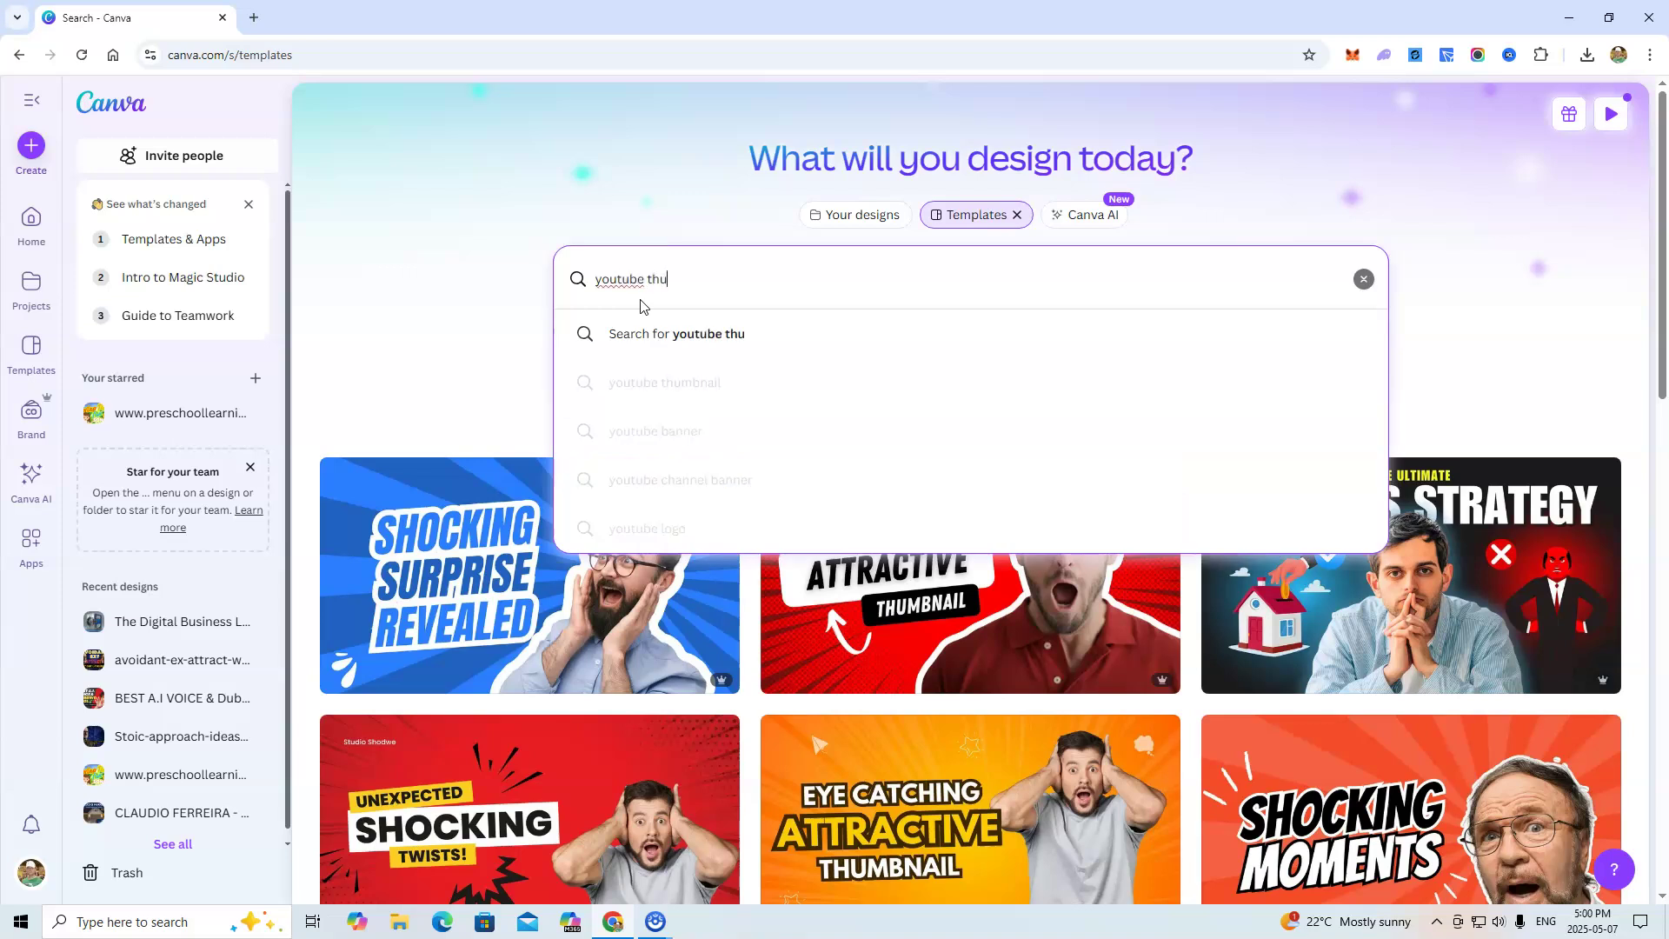
type("mbnails")
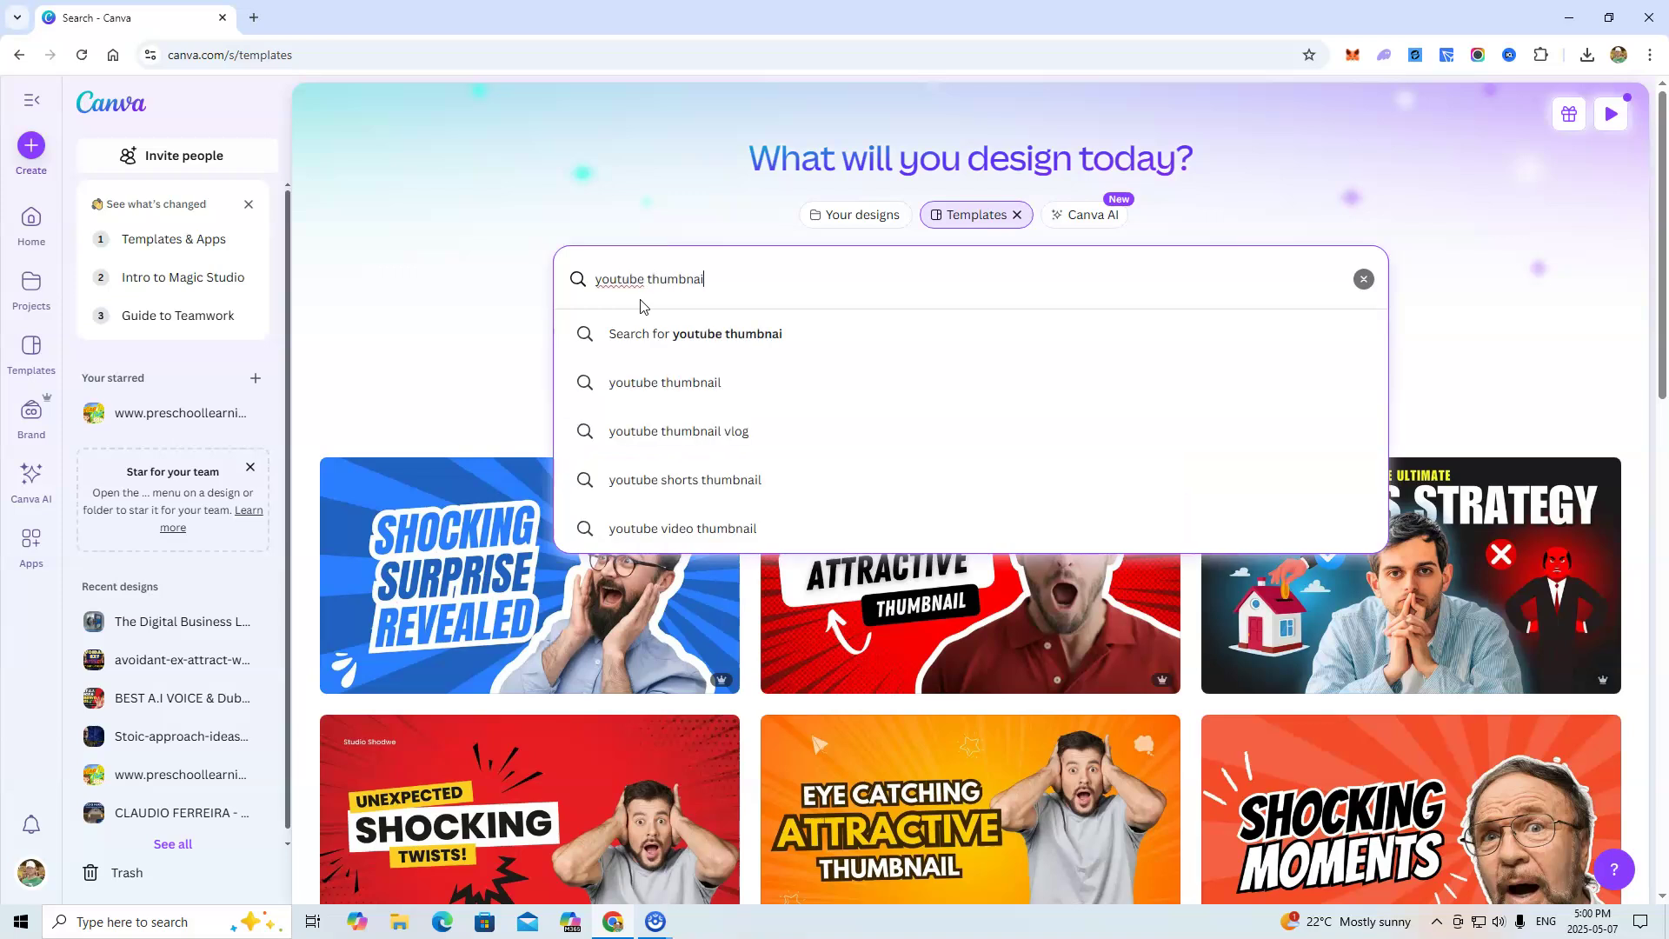
key("Return")
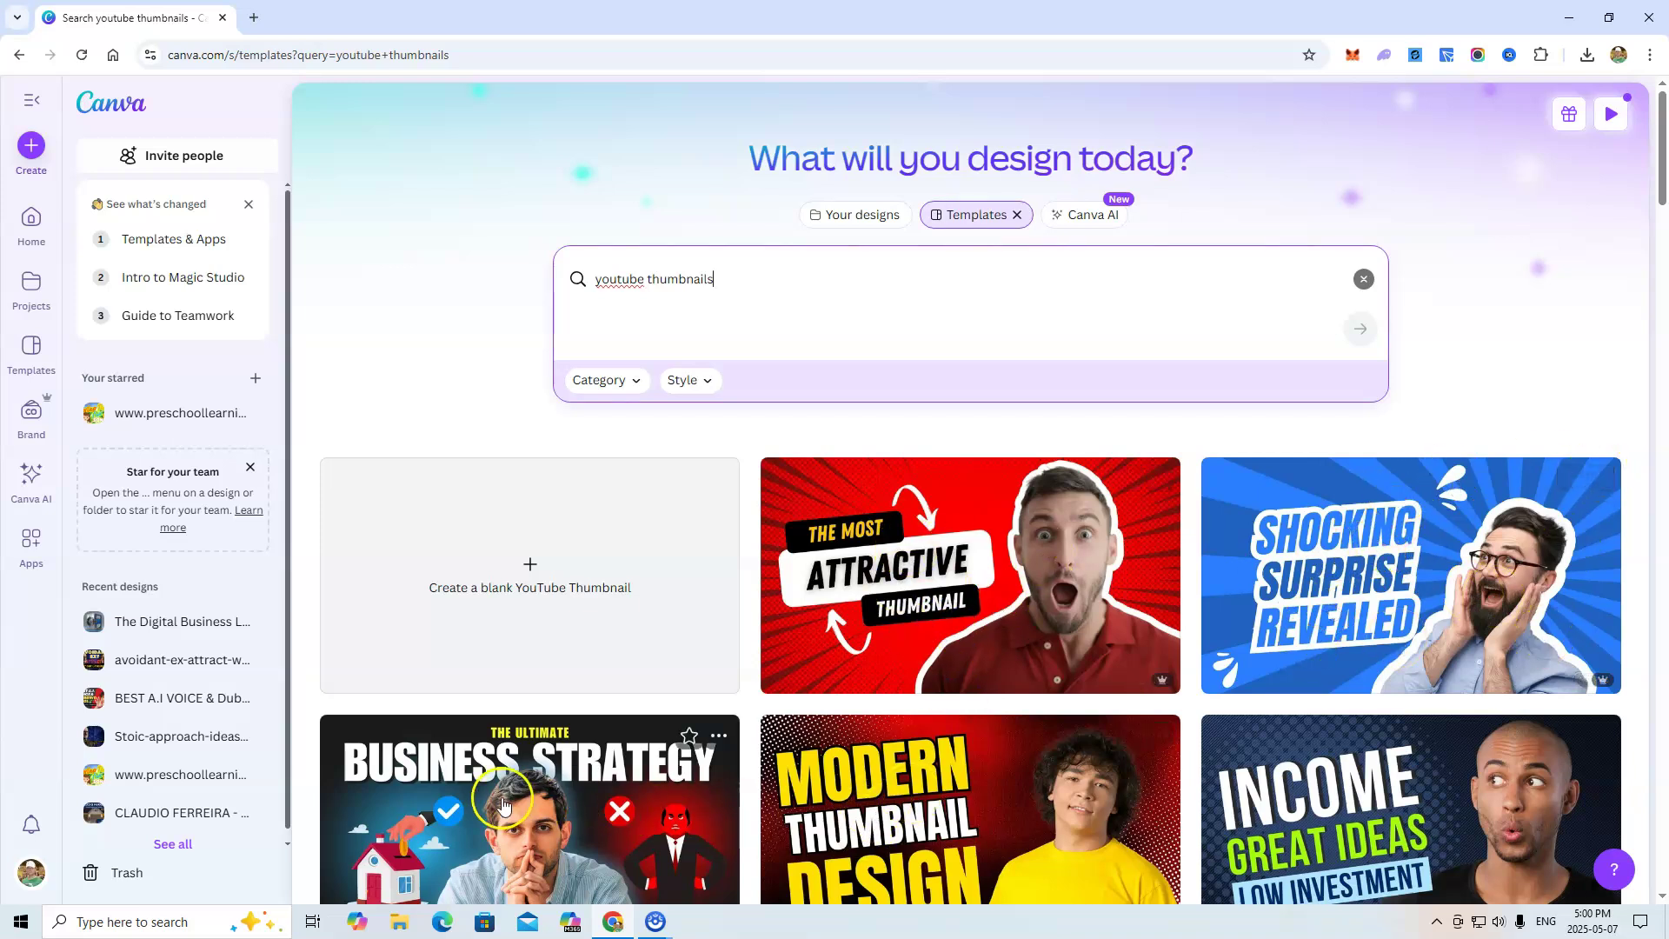
Browse the YouTube thumbnail template results and return to the search filters.
scroll(609, 782, "down", 2)
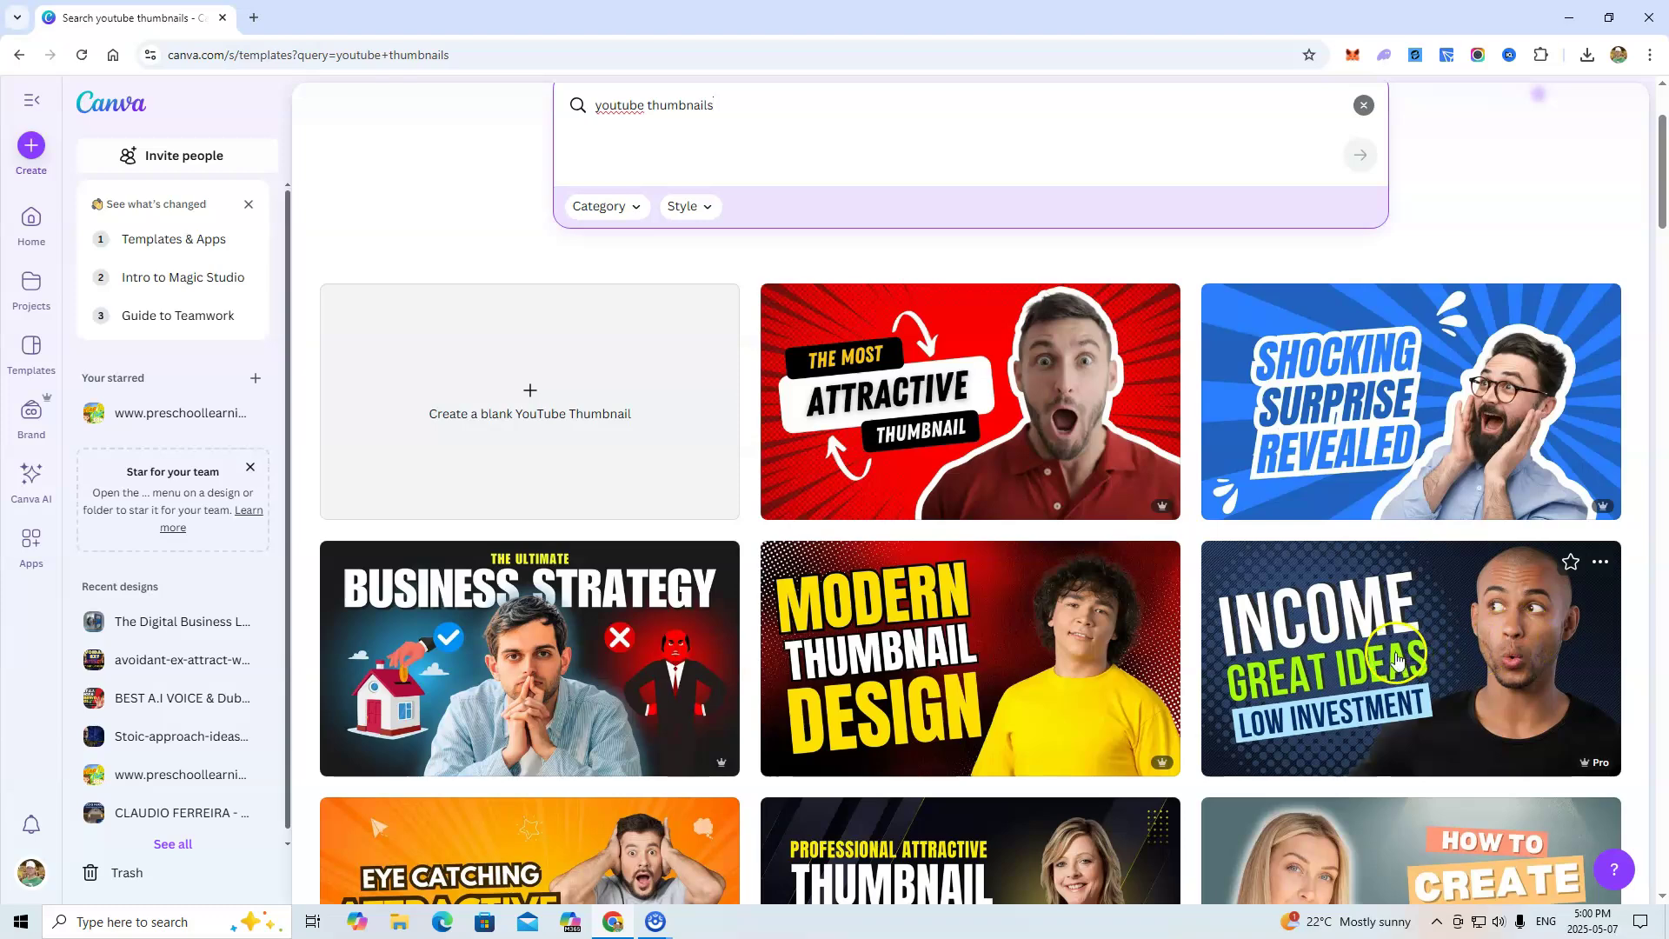
scroll(807, 663, "down", 4)
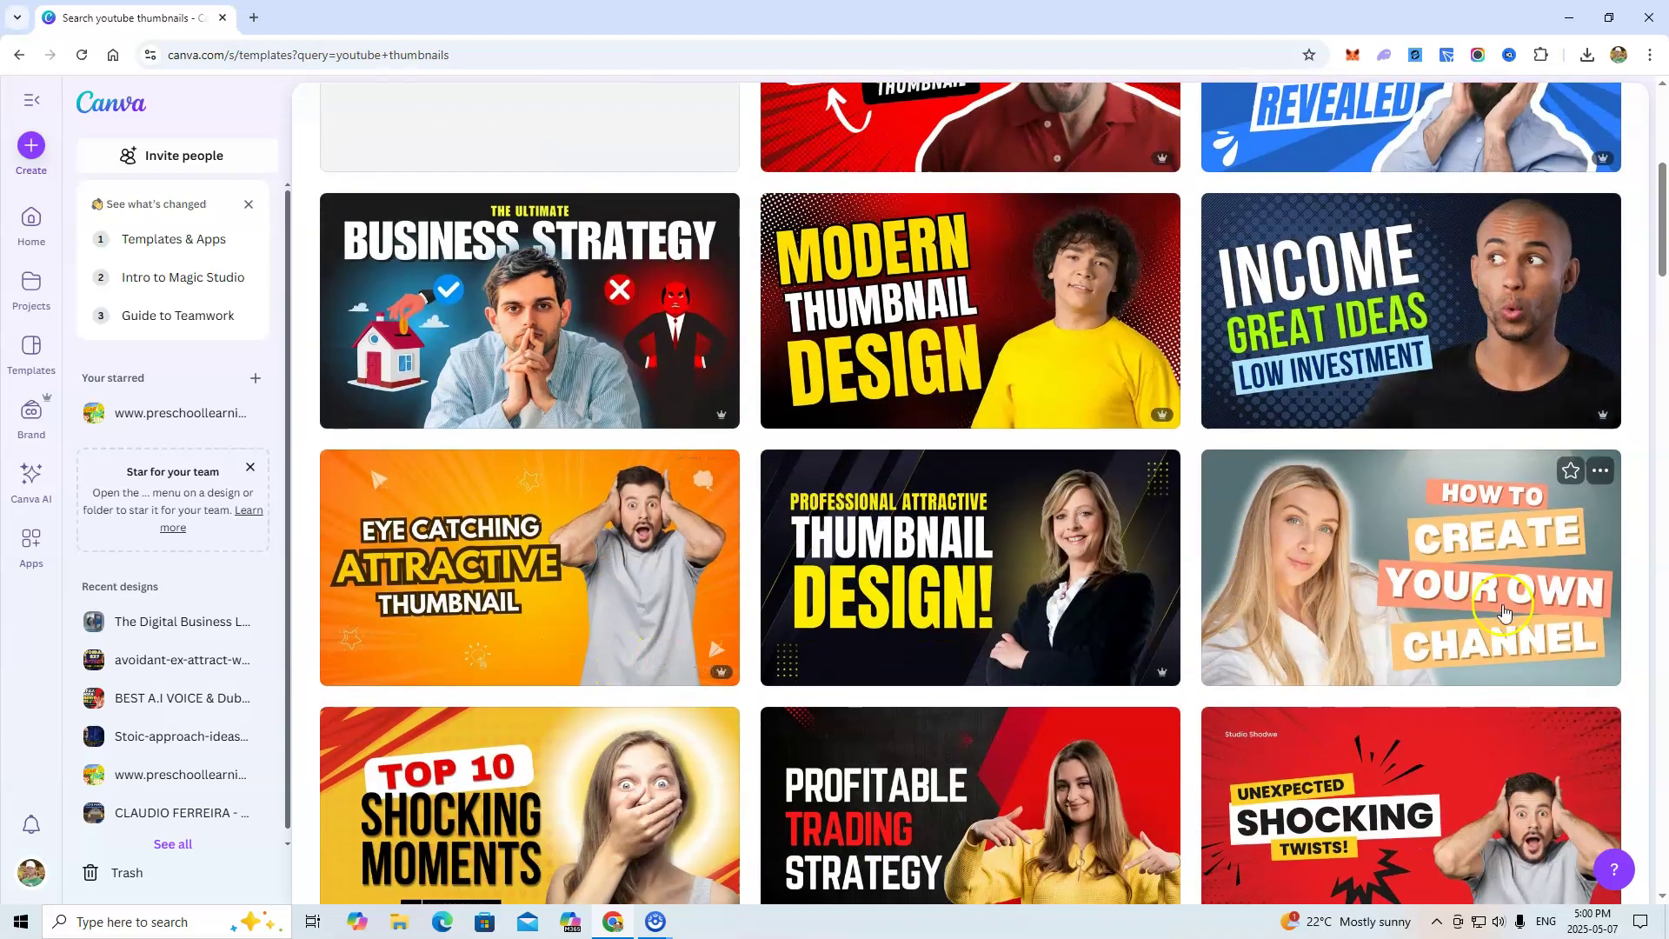
scroll(967, 565, "down", 2)
scroll(751, 645, "down", 4)
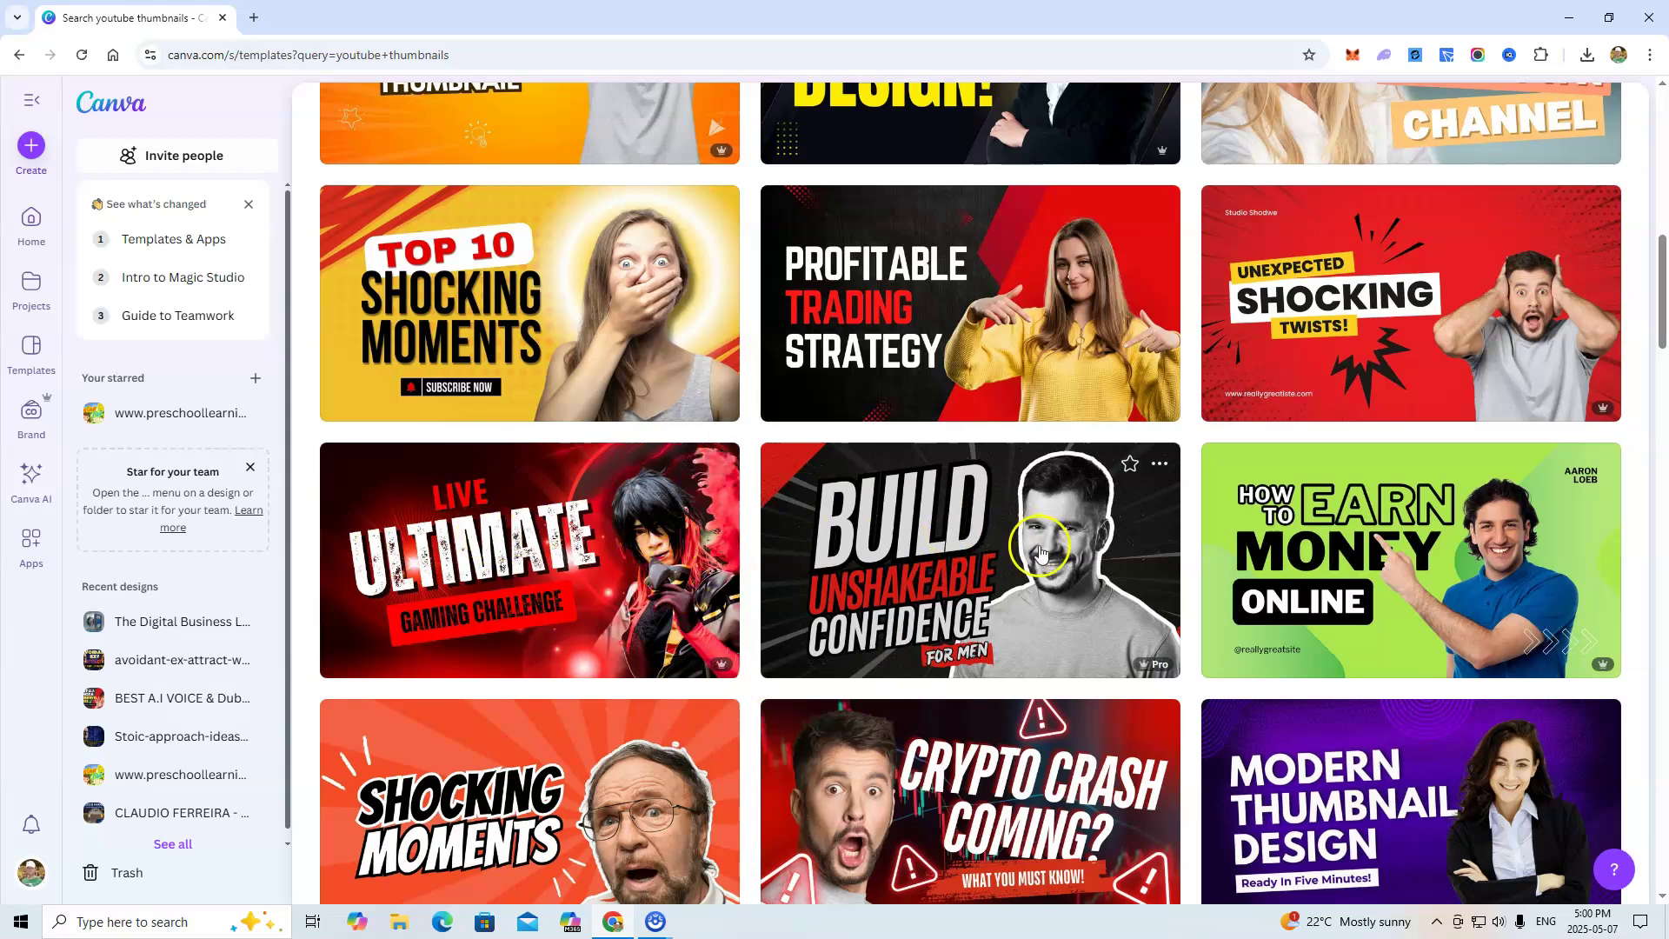
scroll(992, 535, "down", 3)
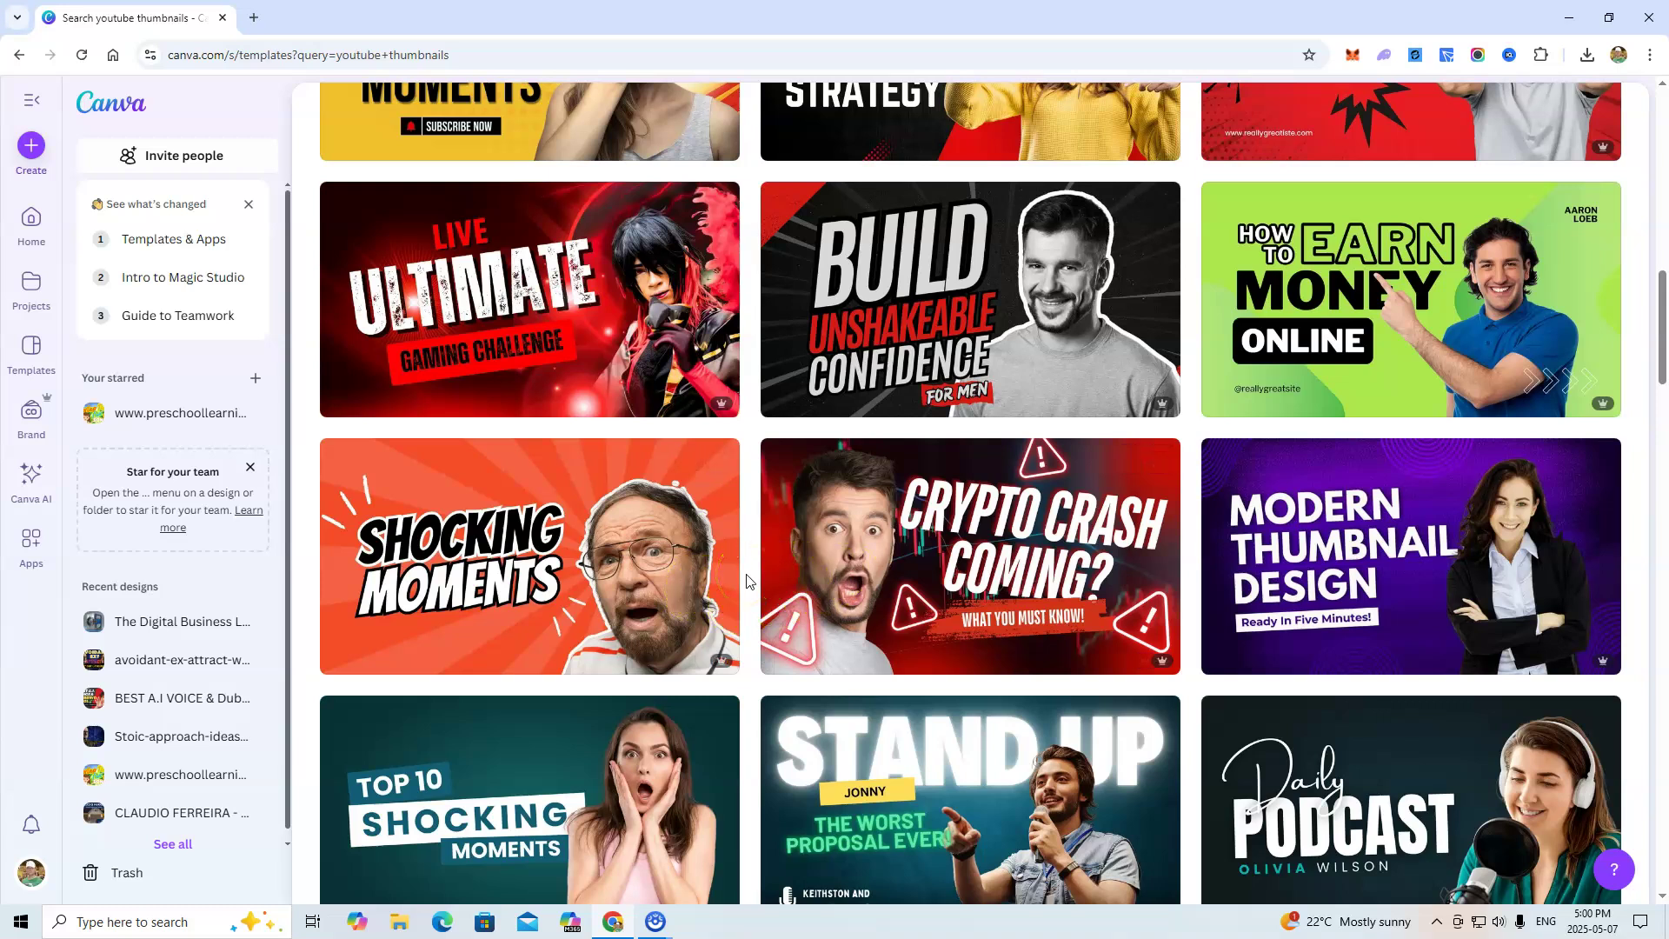
scroll(1130, 566, "up", 10)
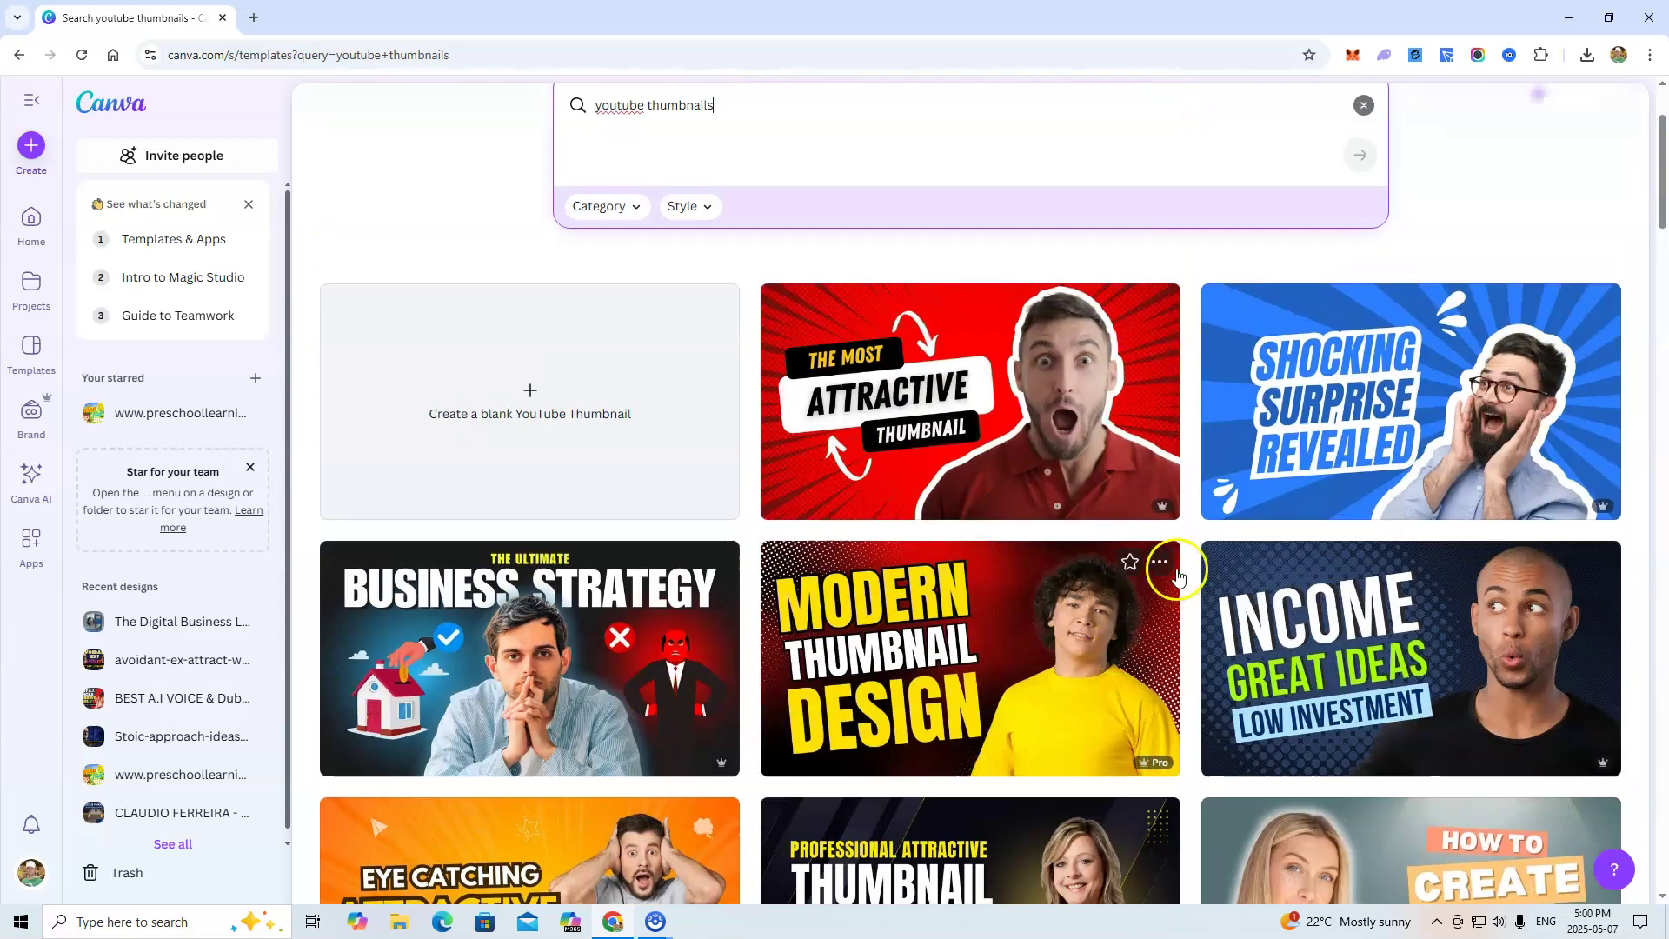
scroll(1179, 575, "up", 2)
Filter the thumbnail templates by the Creative style and look through the matching designs.
left_click(698, 379)
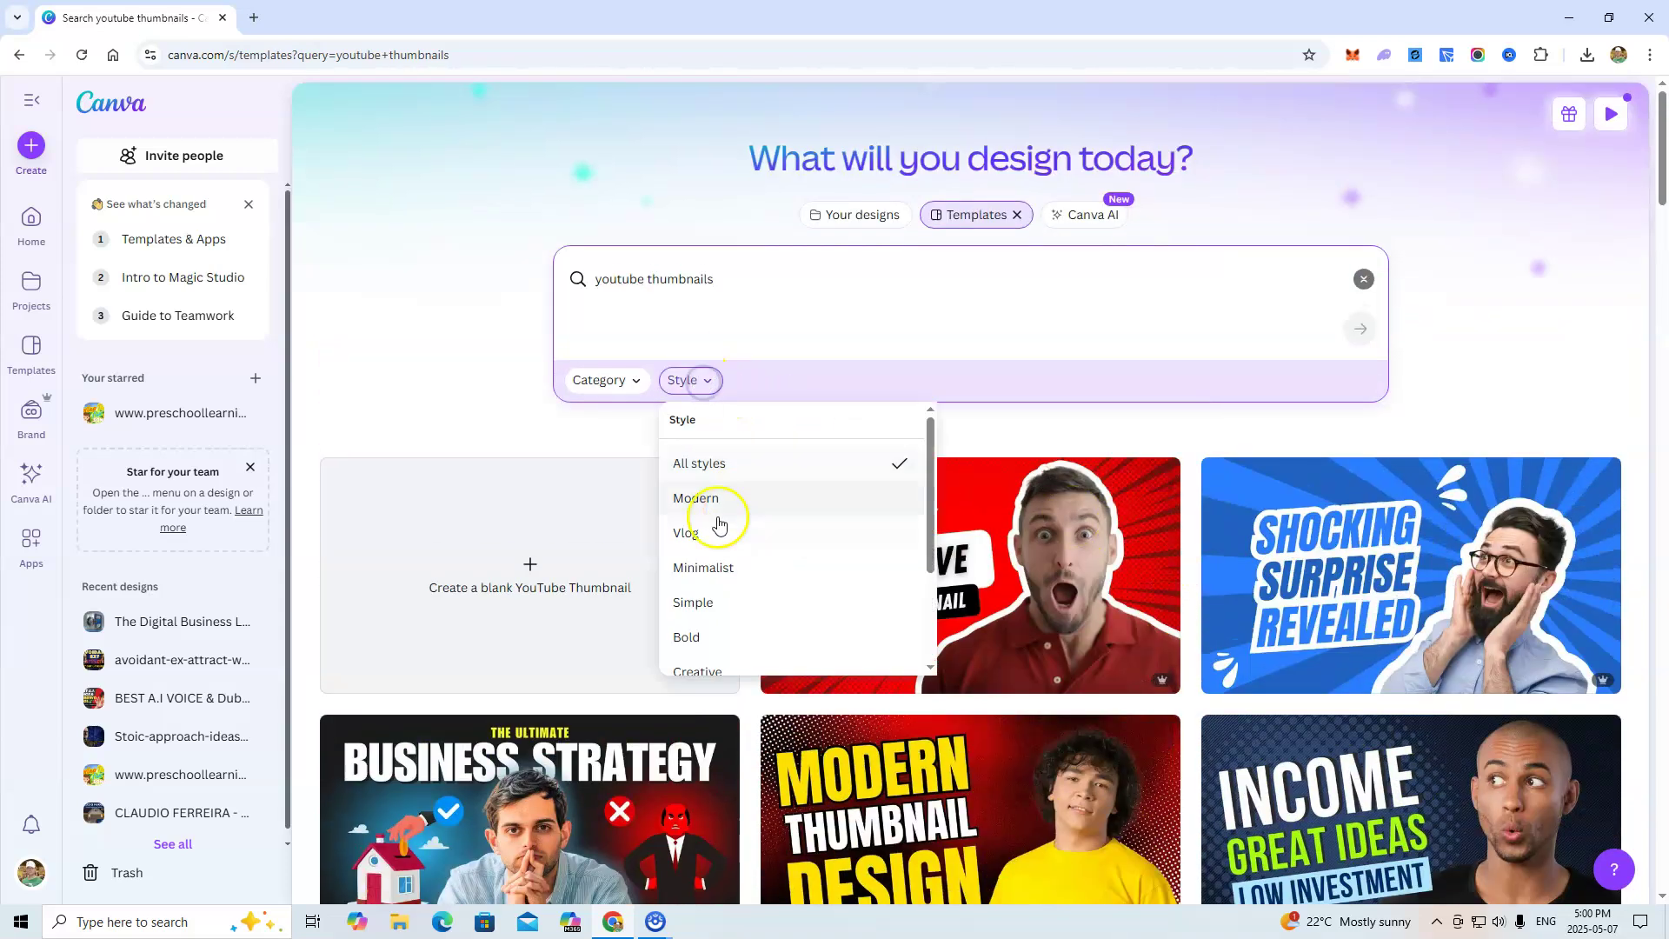
scroll(722, 599, "down", 2)
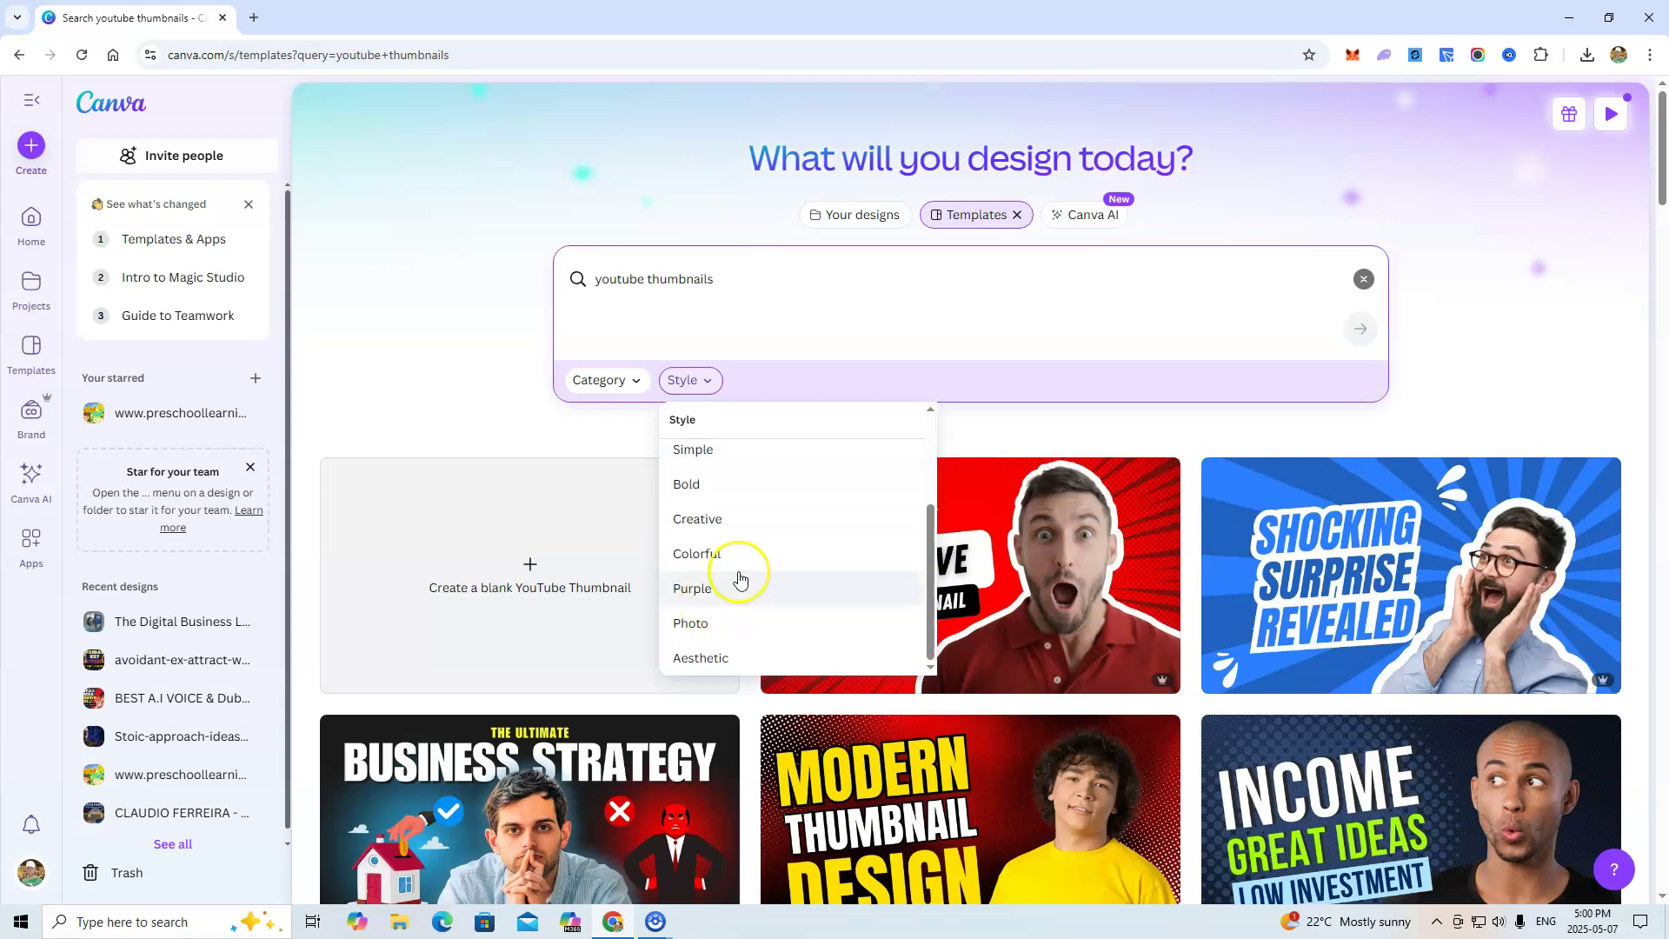
scroll(729, 548, "up", 2)
scroll(731, 561, "down", 2)
left_click(727, 519)
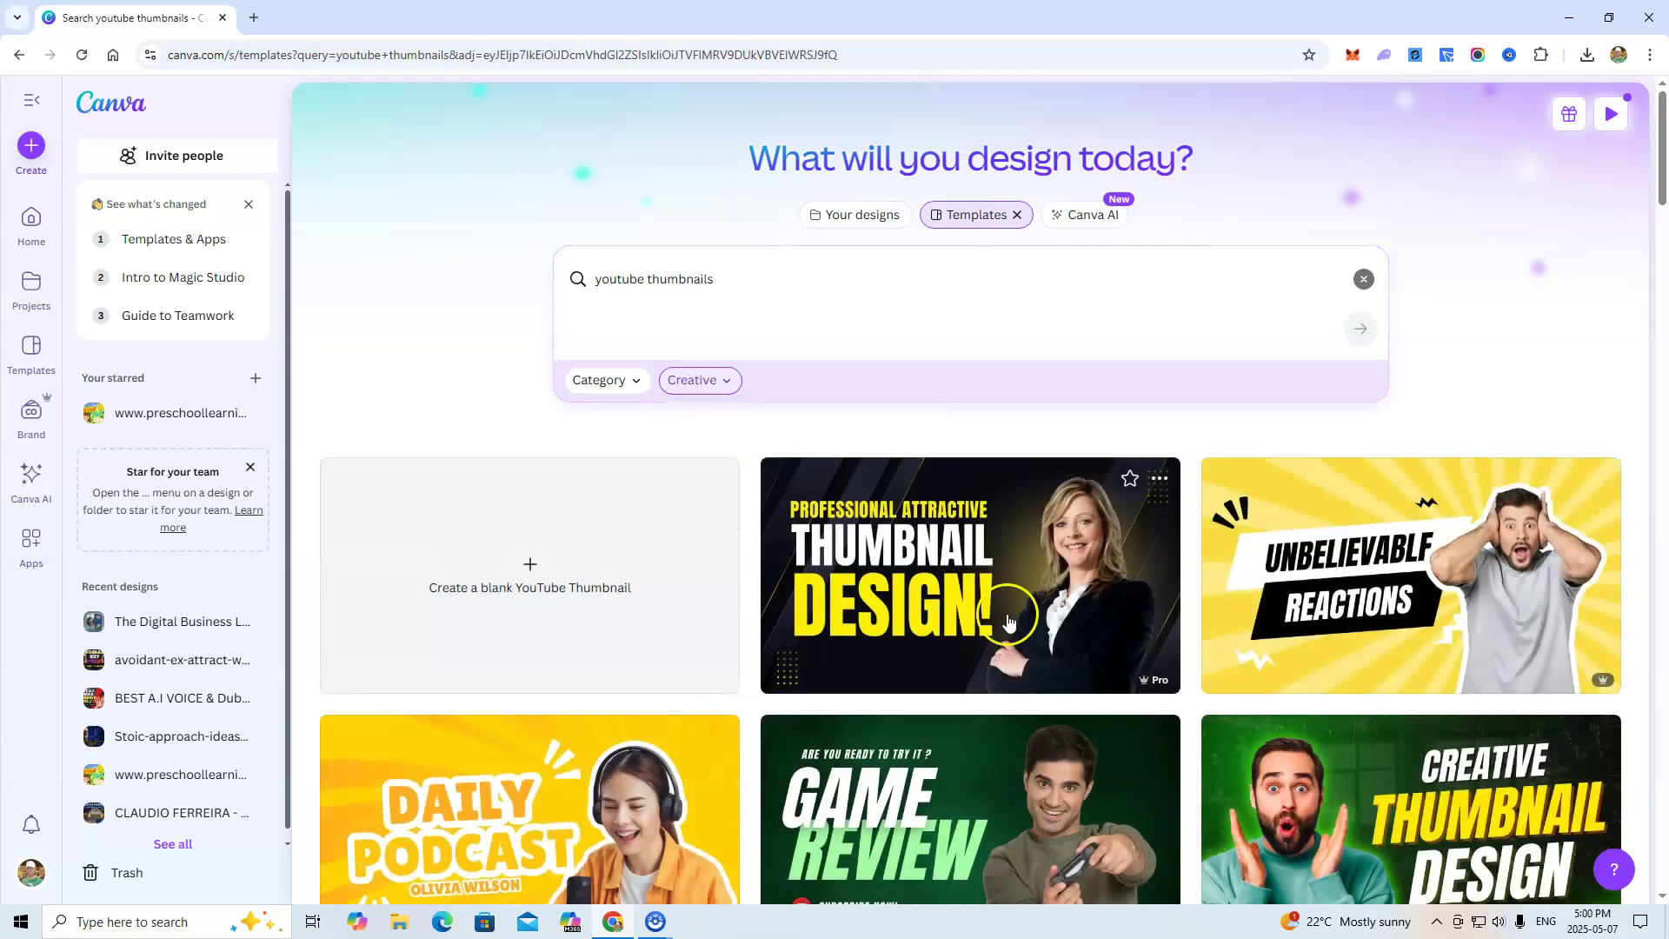
scroll(1007, 609, "down", 8)
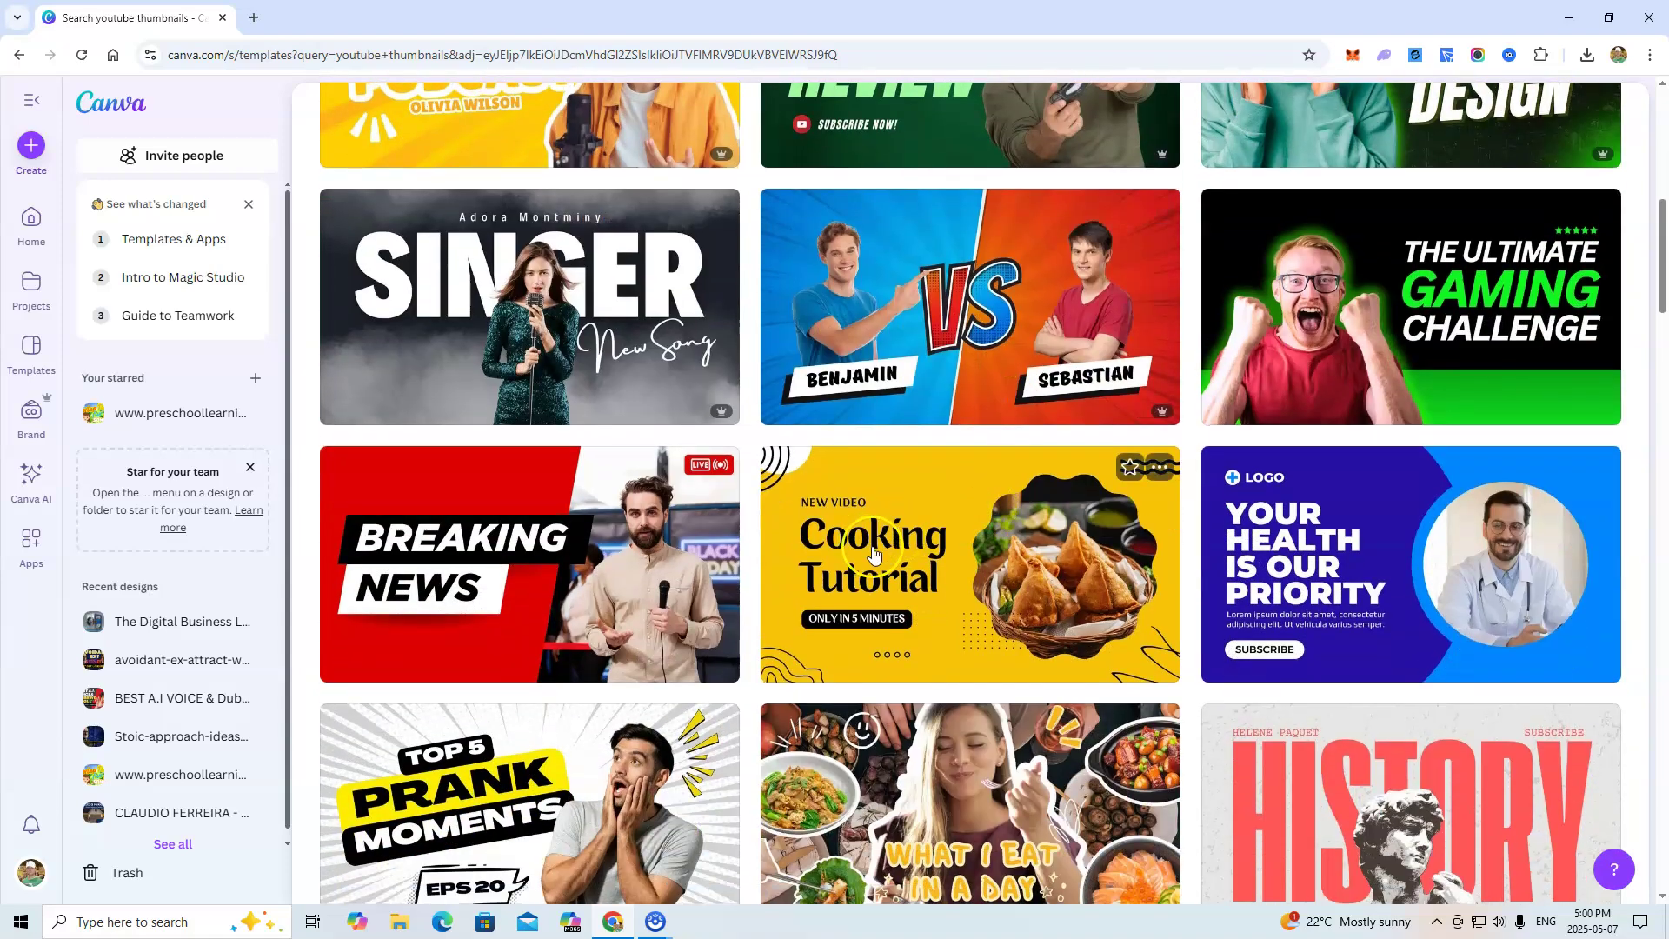
scroll(874, 554, "up", 8)
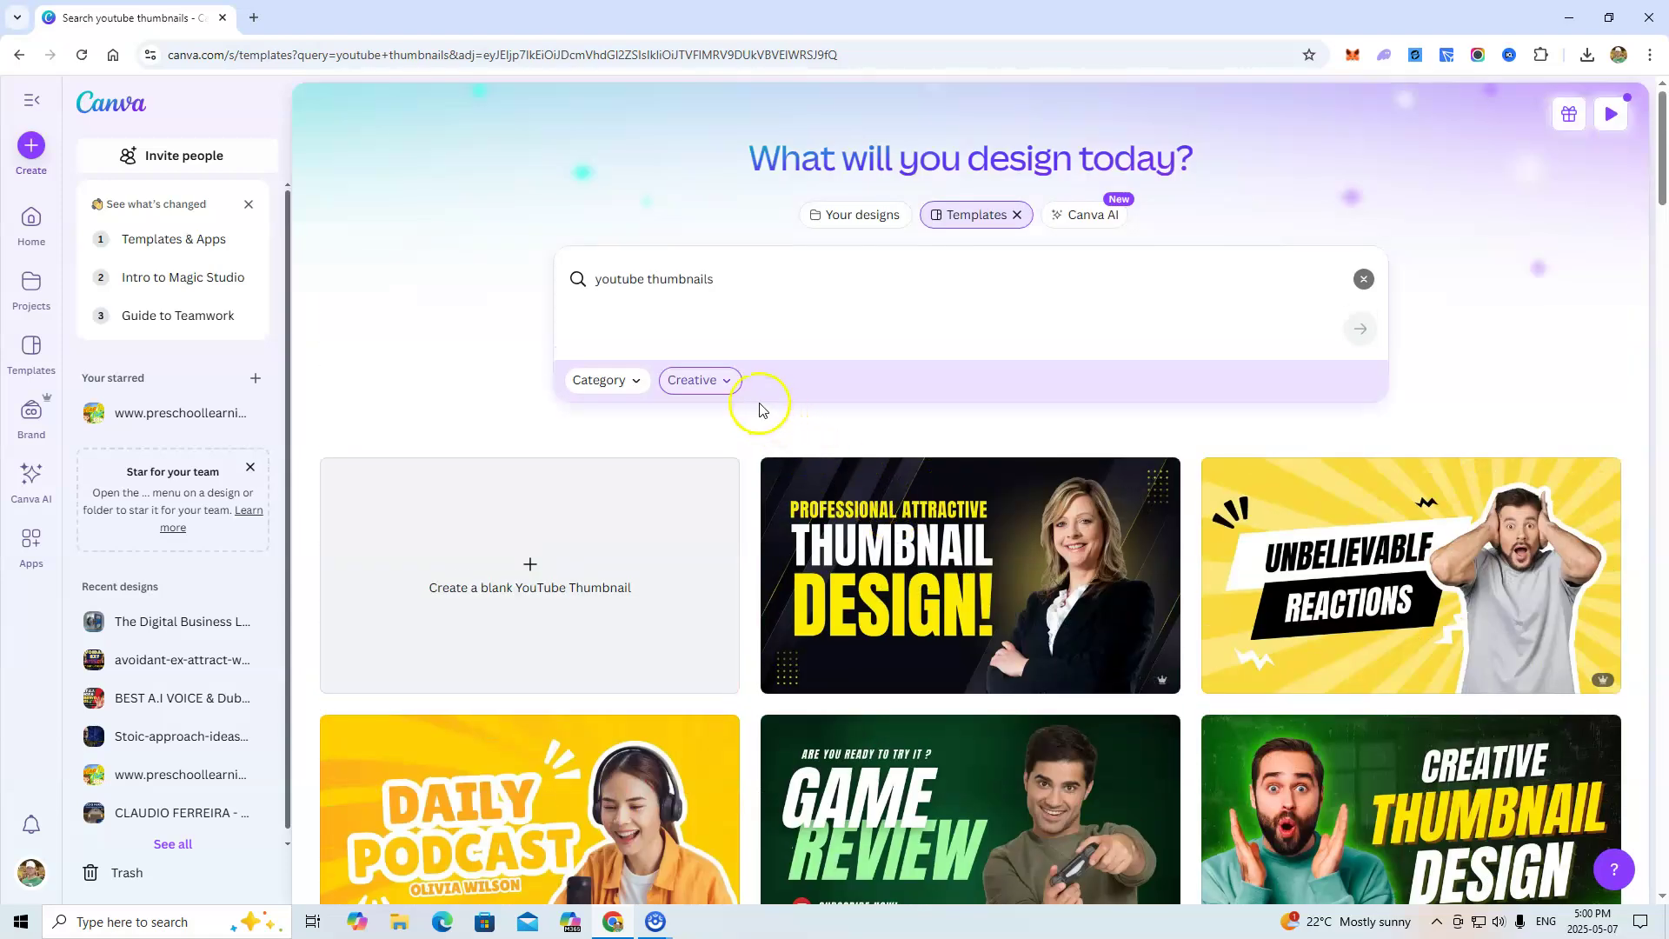
Switch the template style filter to Modern and review the designs it offers.
left_click(719, 380)
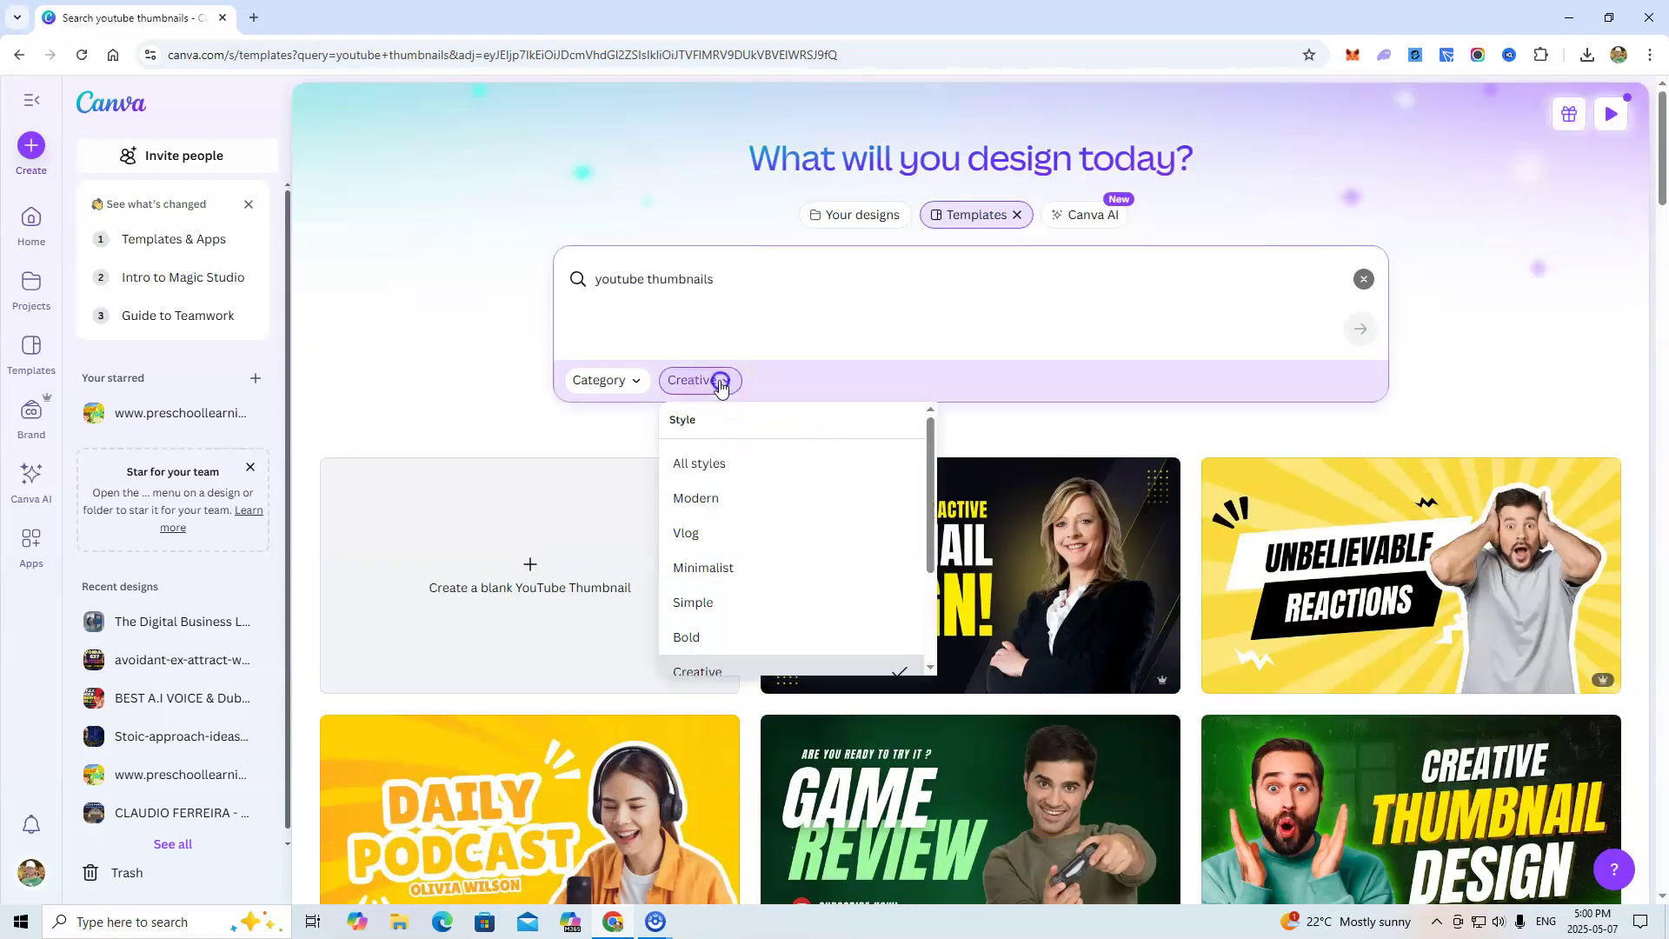
left_click(712, 504)
scroll(870, 539, "down", 5)
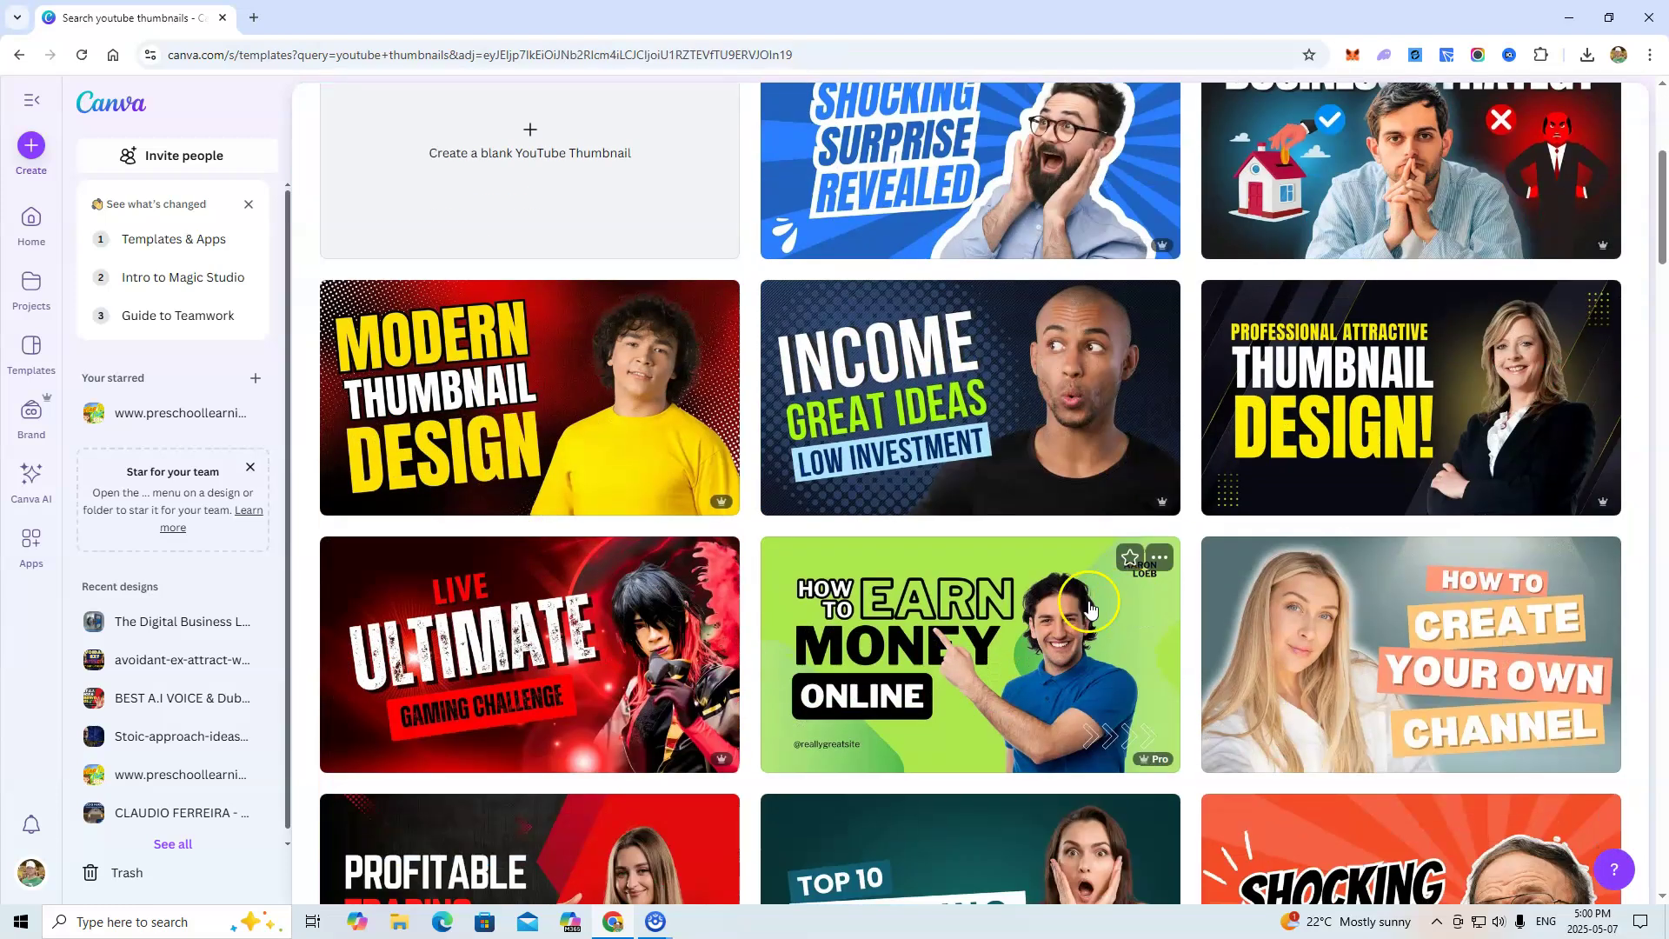
scroll(1097, 557, "up", 5)
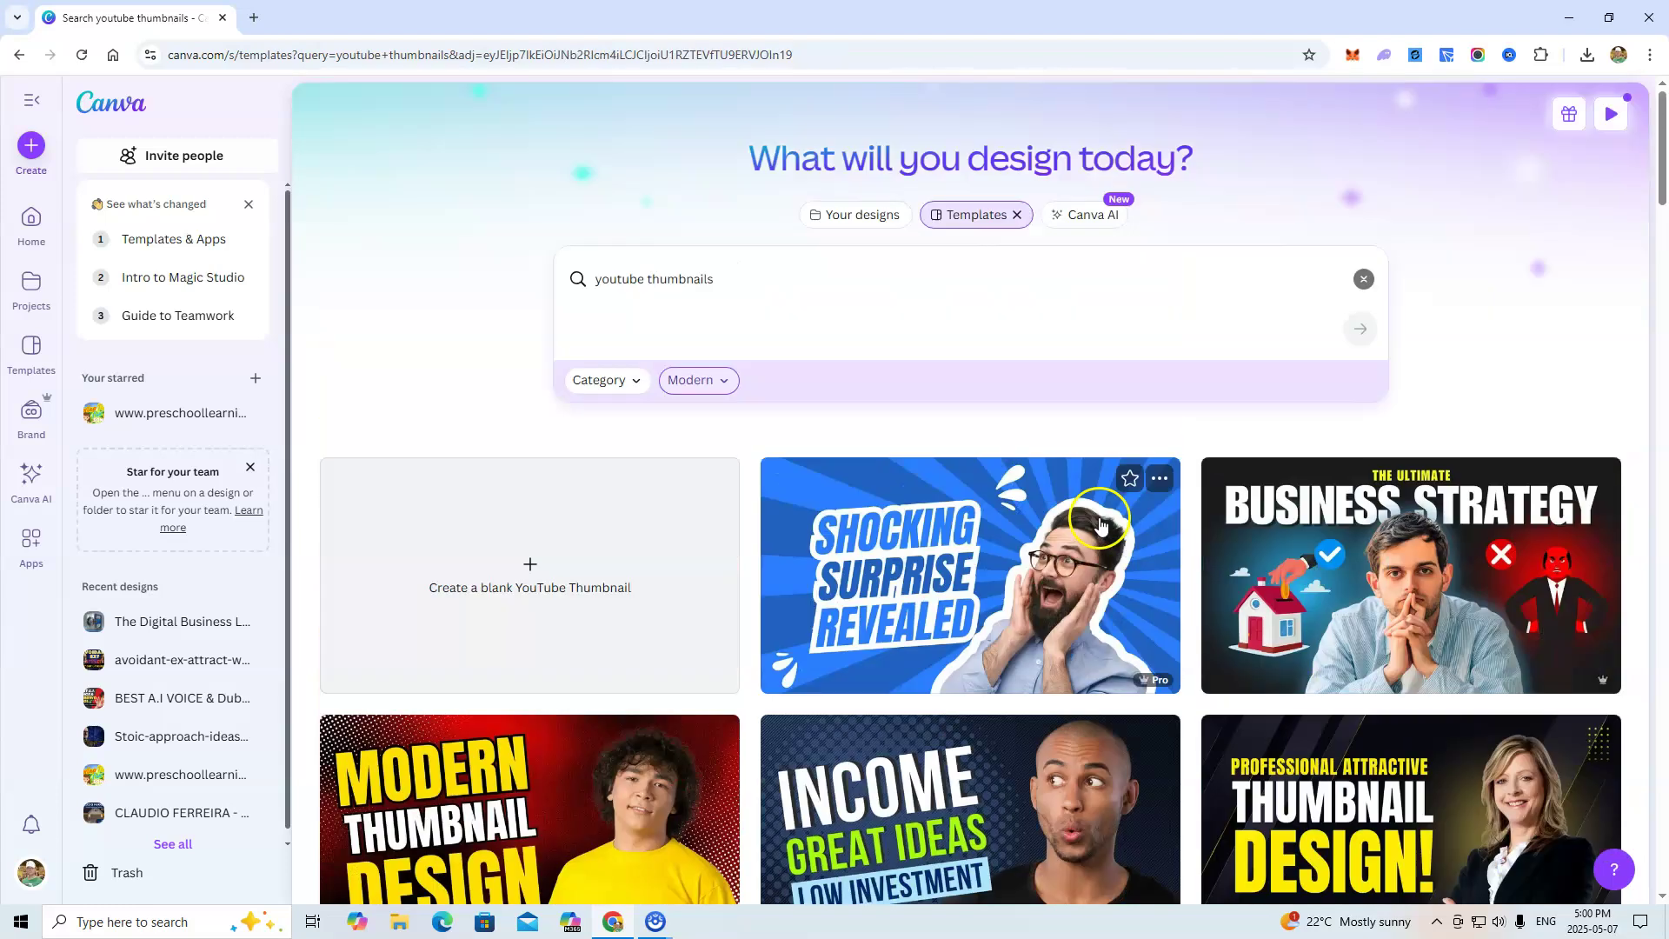
Set the template style filter to Simple and browse the resulting thumbnail designs.
left_click(715, 380)
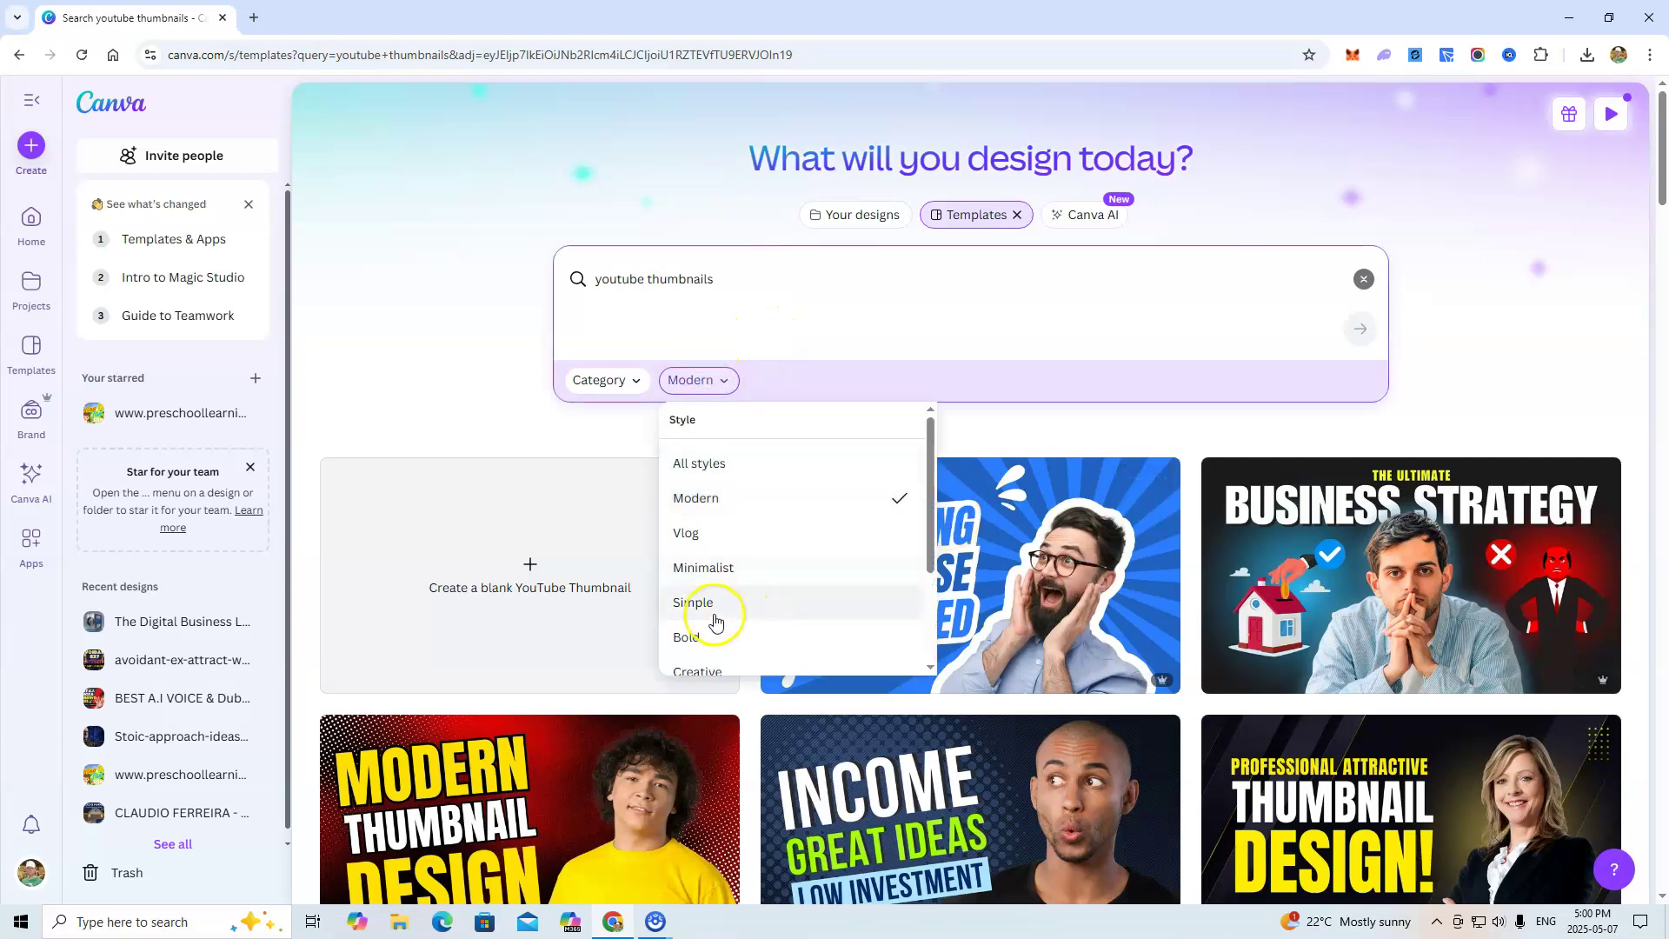
left_click(716, 607)
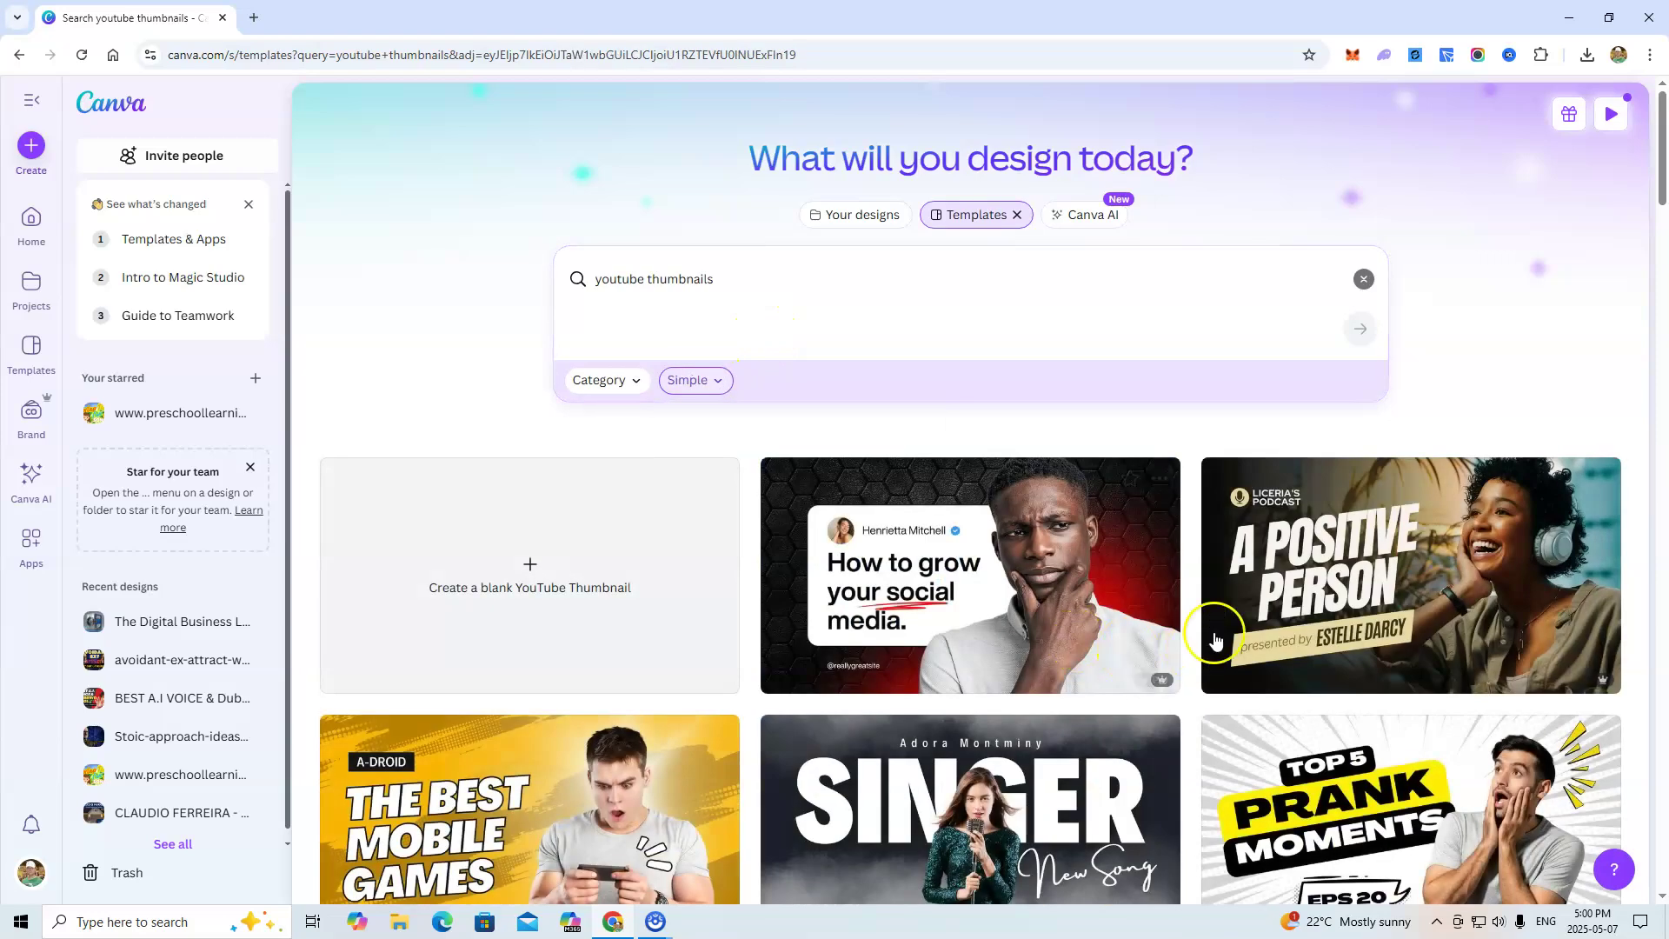
scroll(1215, 641, "down", 6)
scroll(1199, 614, "up", 6)
scroll(1184, 448, "down", 4)
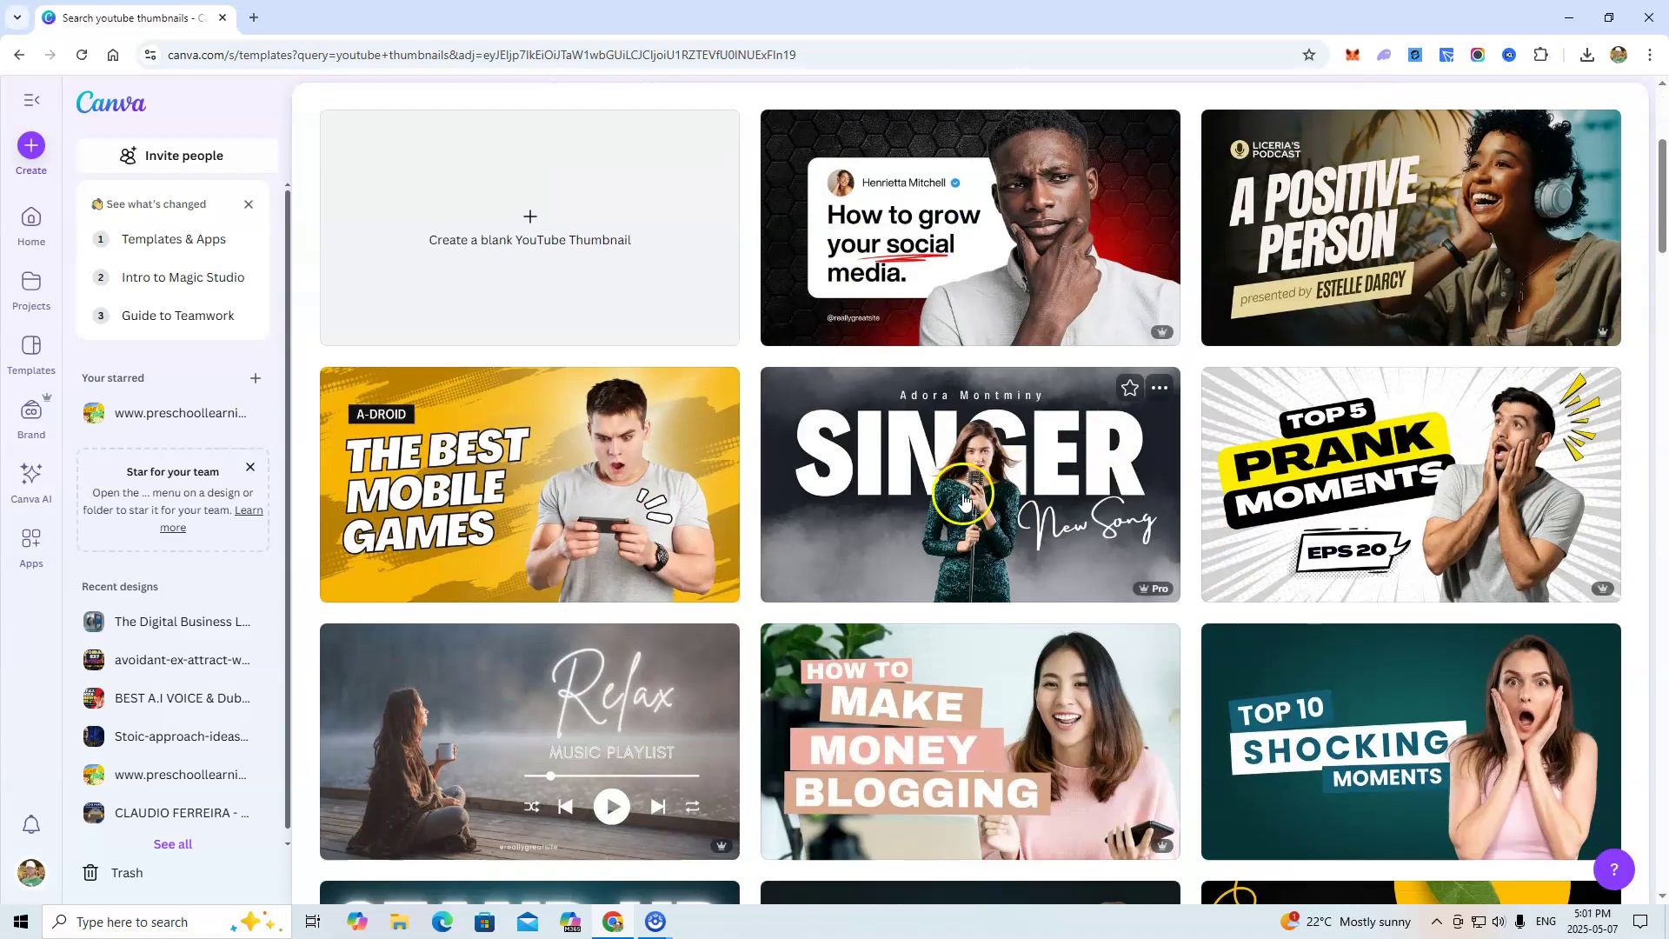
Look over the Simple thumbnail templates and create a blank YouTube Thumbnail design.
scroll(703, 524, "up", 4)
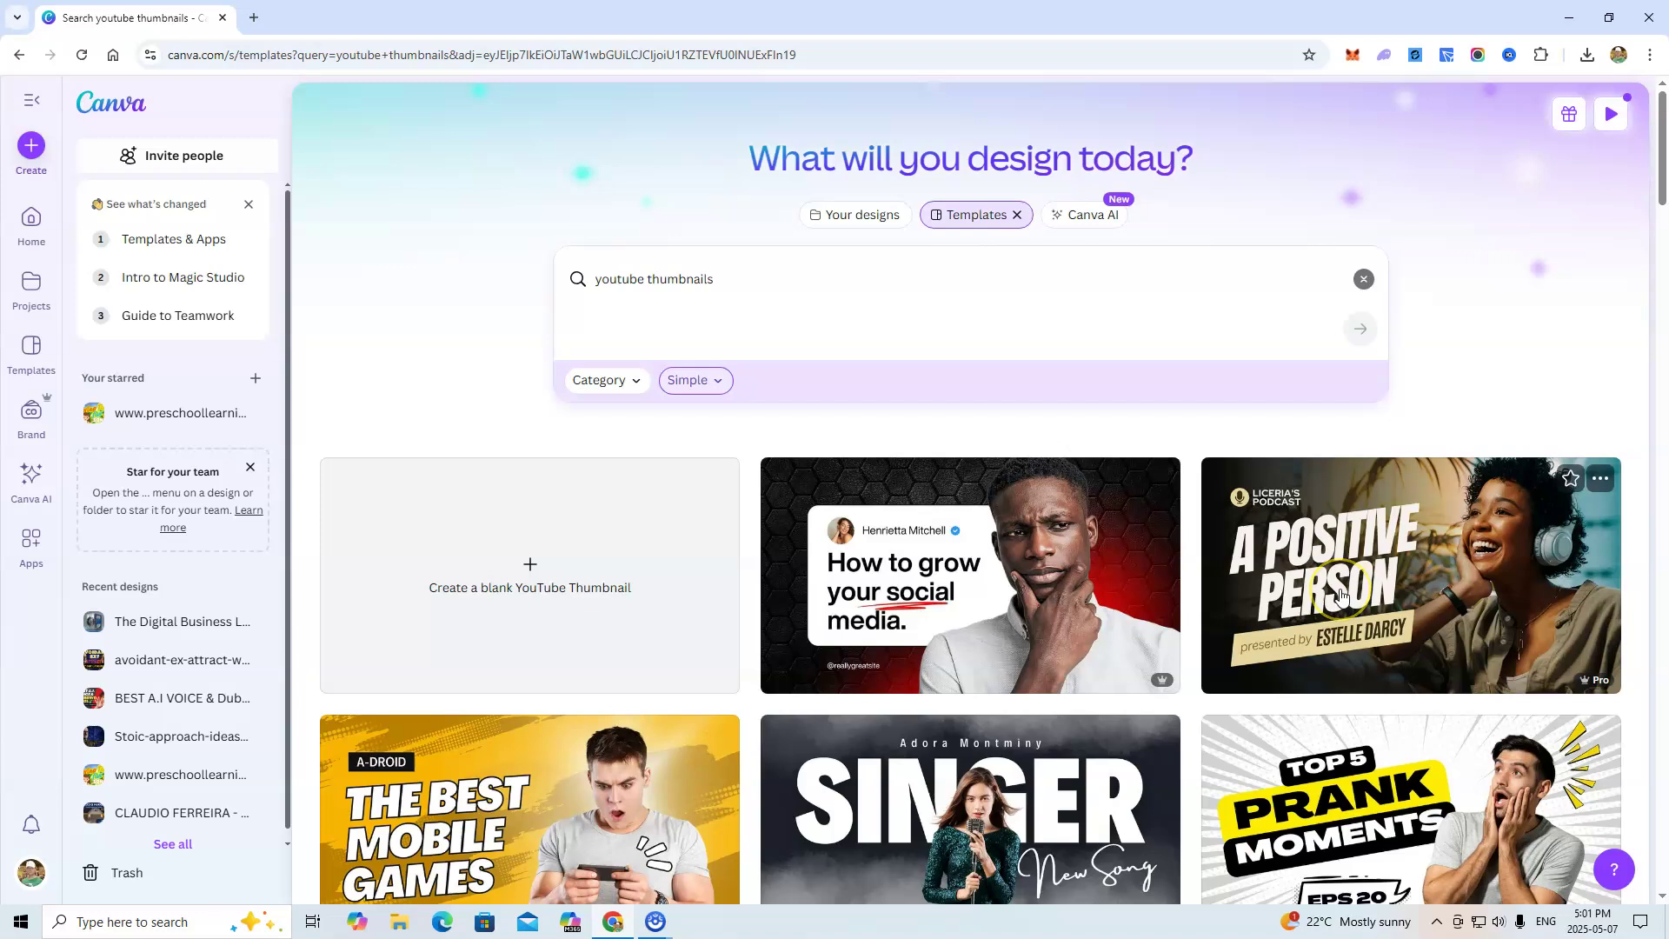
scroll(1326, 594, "down", 5)
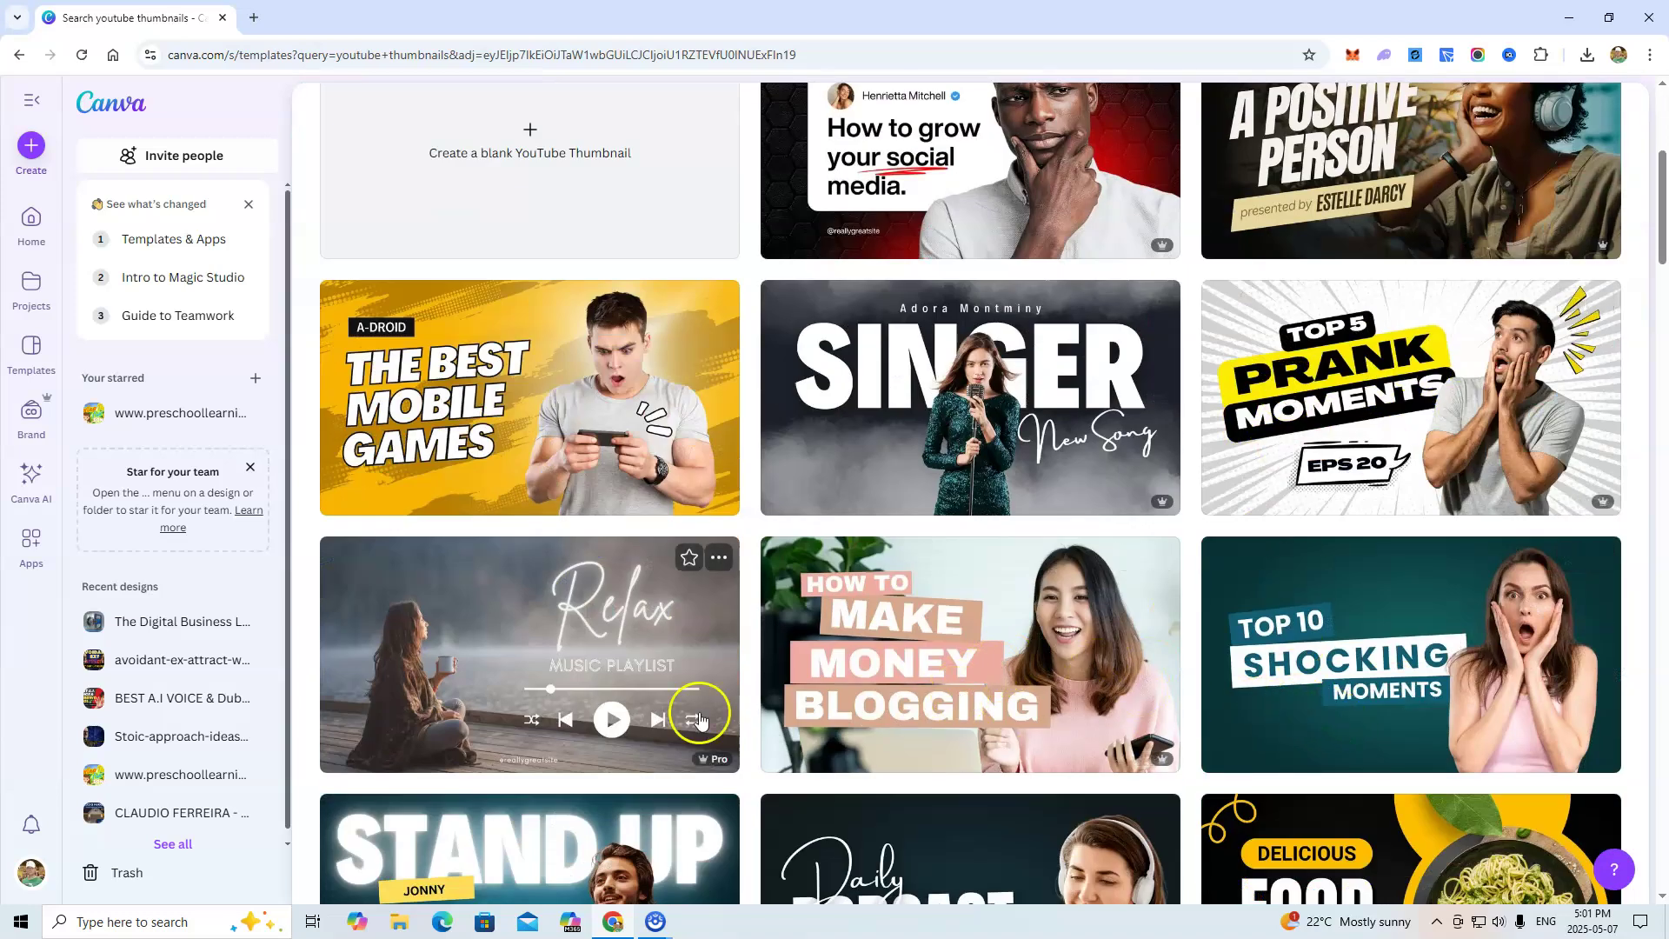
scroll(556, 594, "down", 4)
scroll(1365, 585, "down", 4)
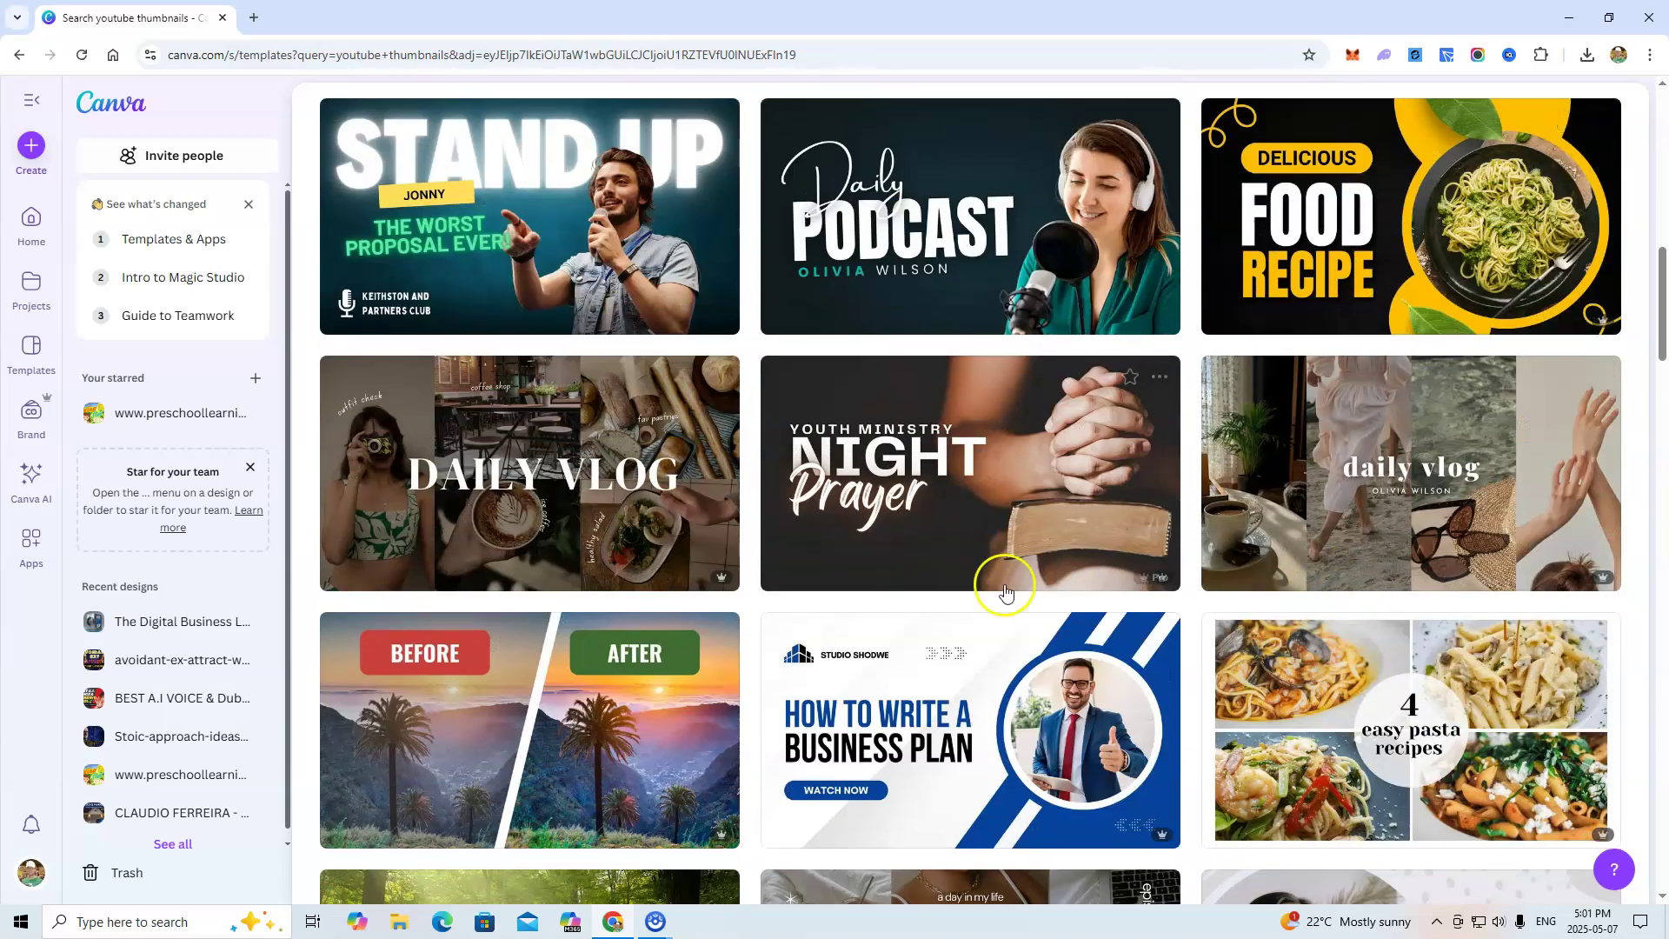
scroll(826, 582, "up", 13)
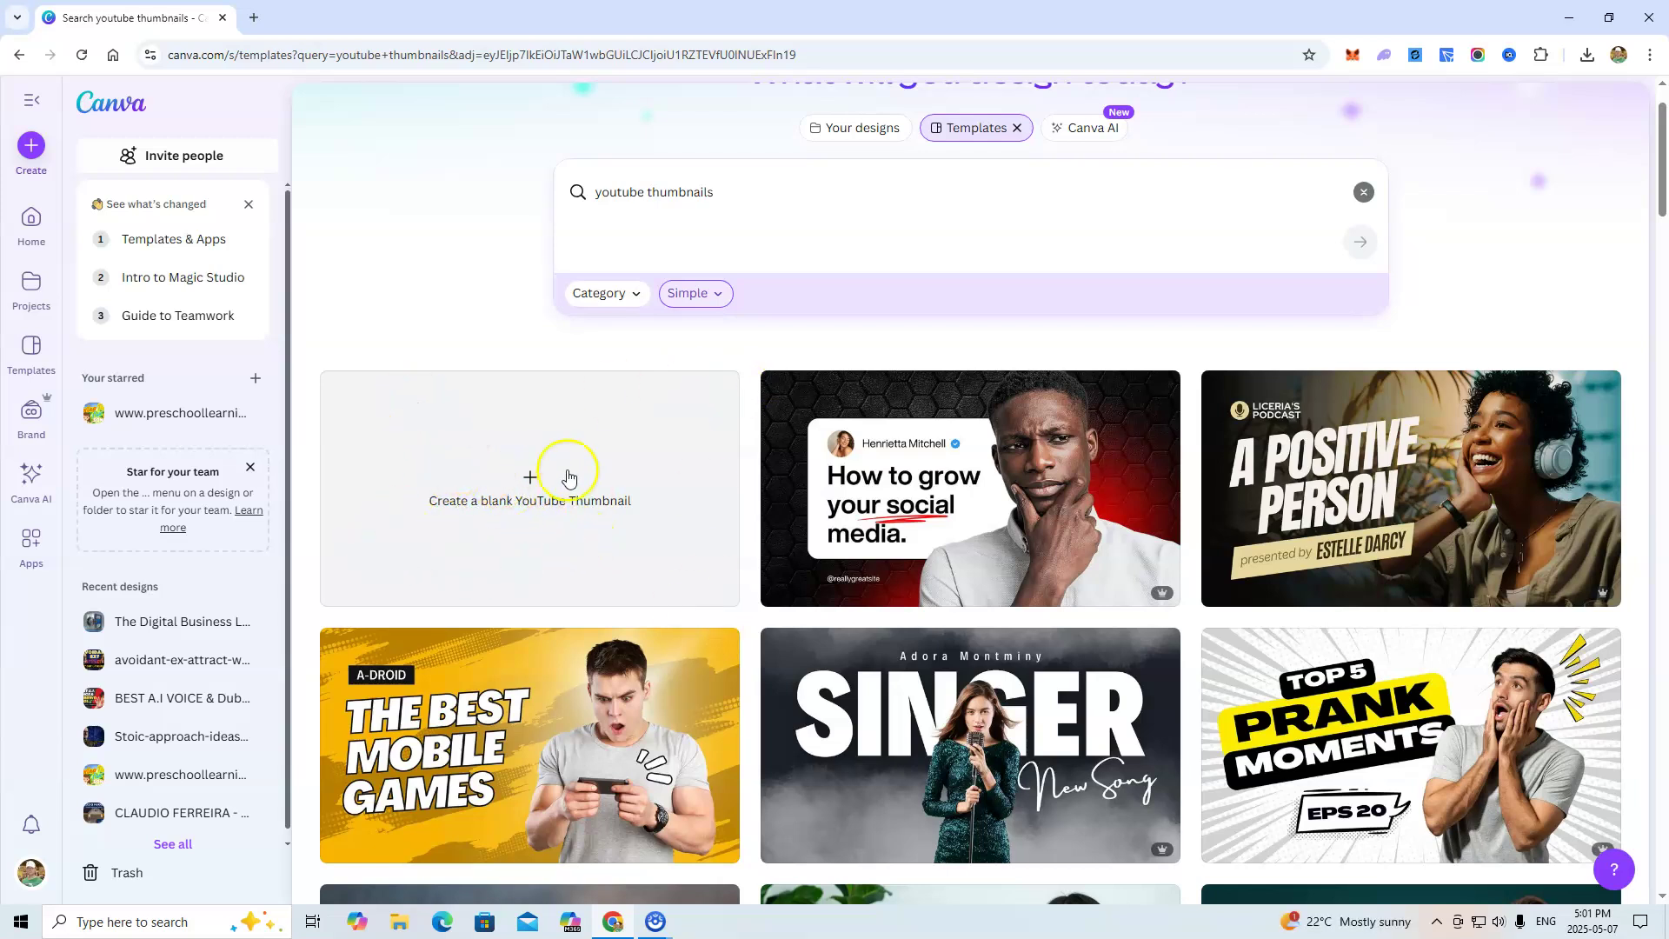
left_click(527, 487)
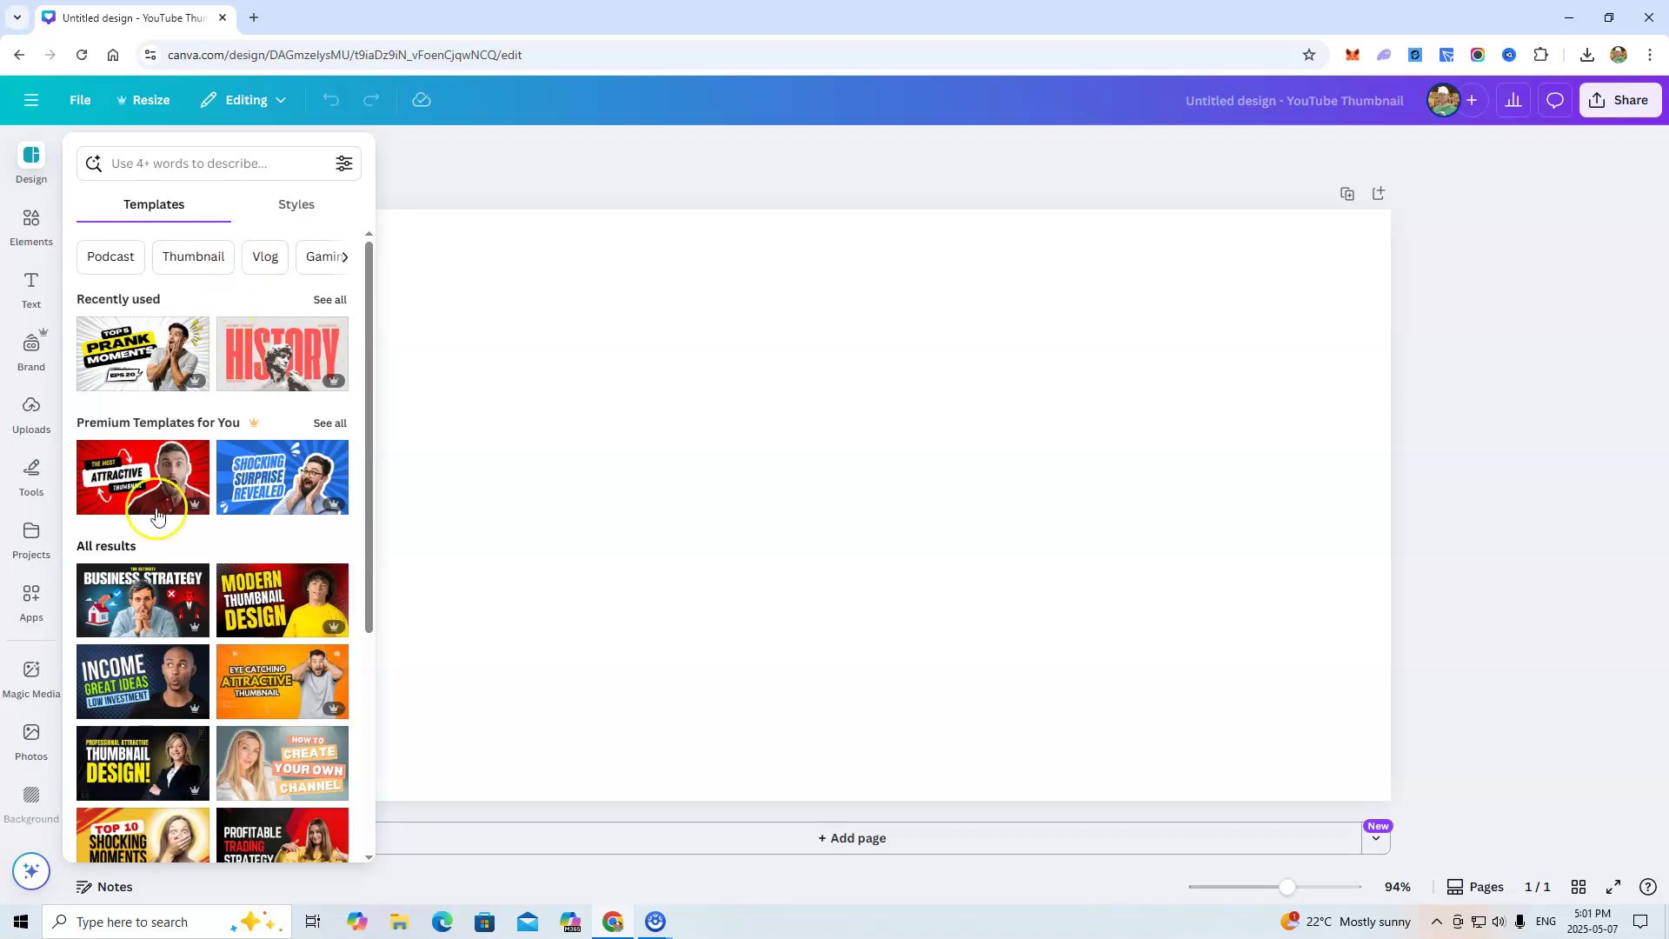
Skim the suggested thumbnail templates and open the full Graphics collection in the elements library.
scroll(203, 730, "down", 4)
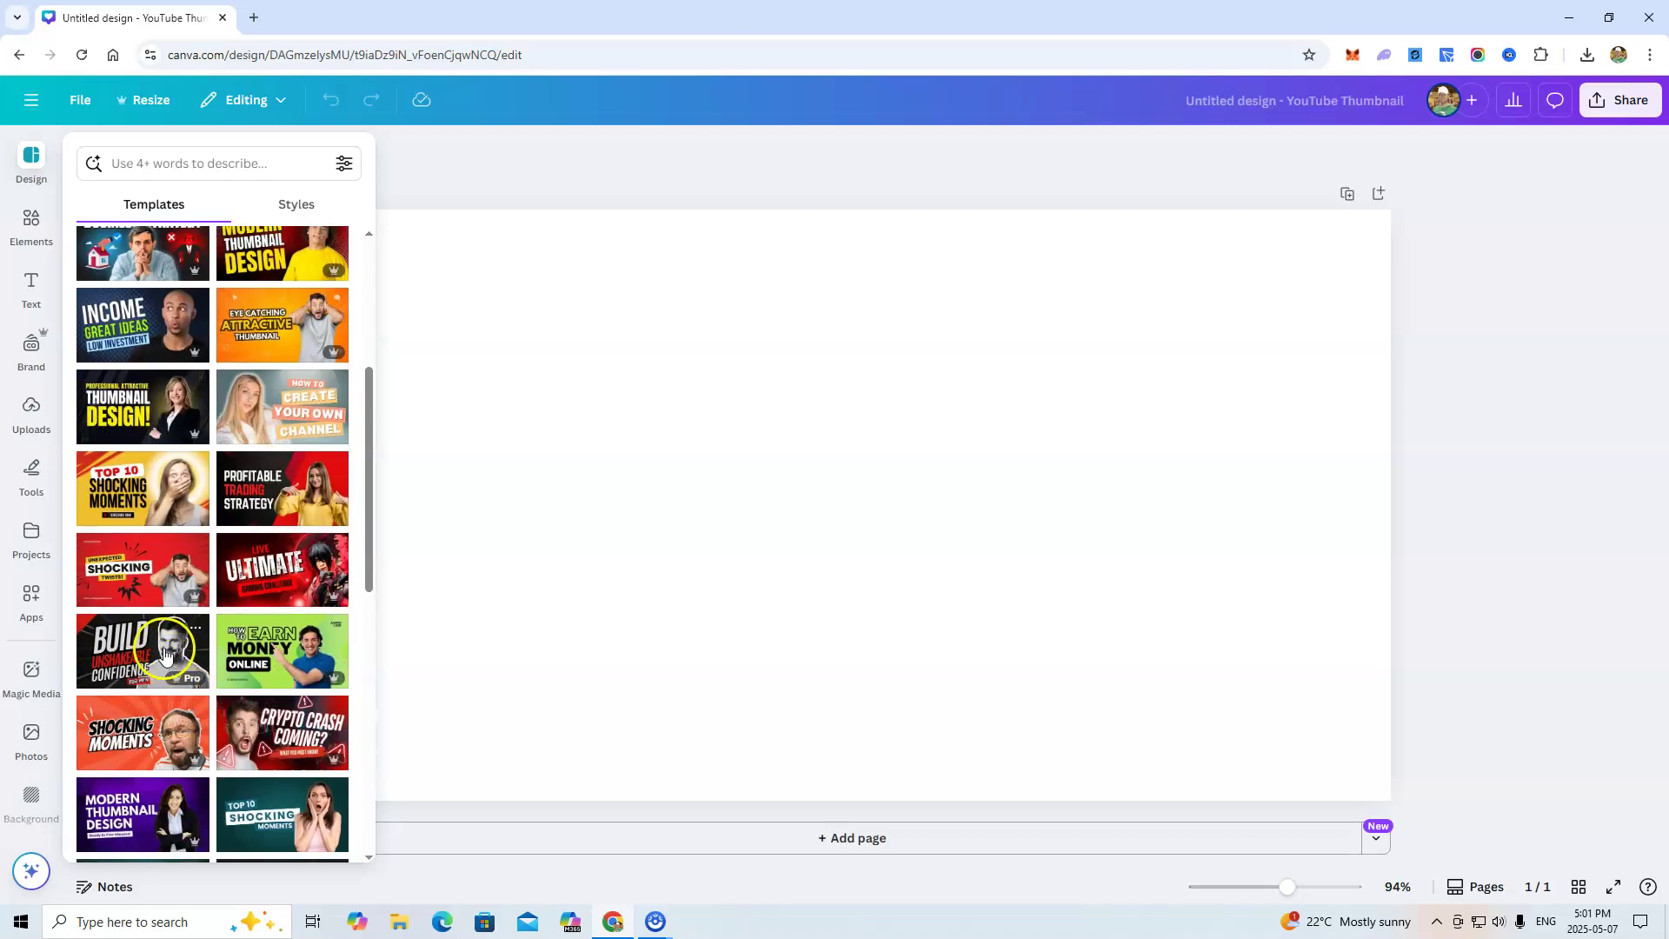
scroll(165, 653, "down", 6)
scroll(243, 663, "up", 11)
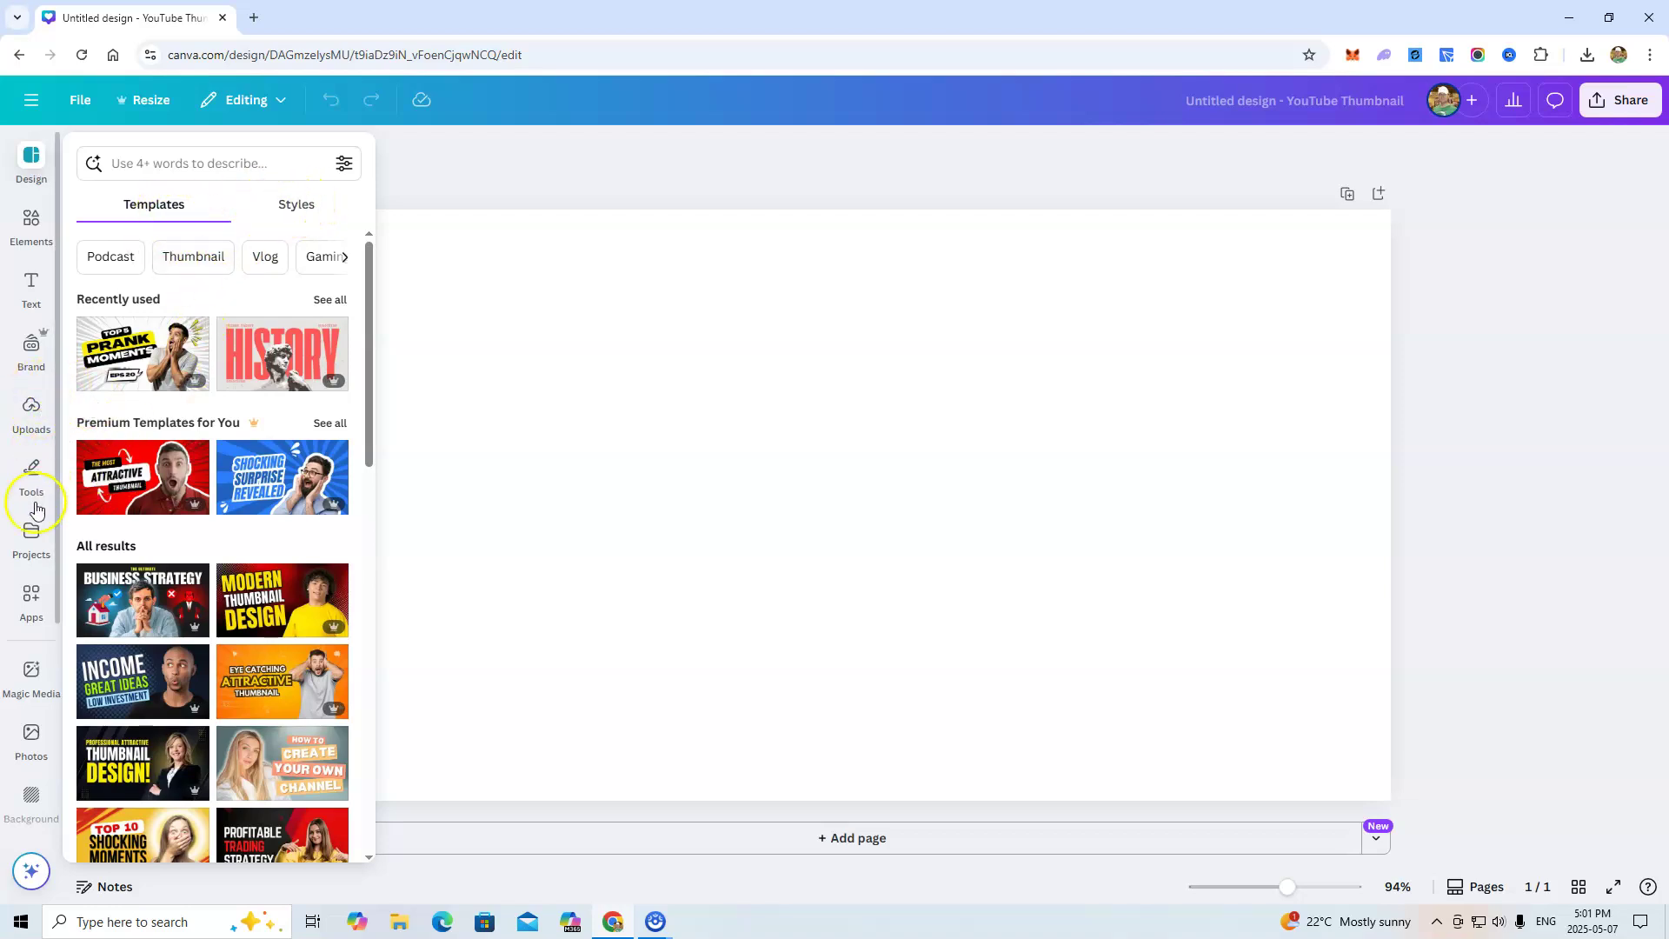
left_click(33, 222)
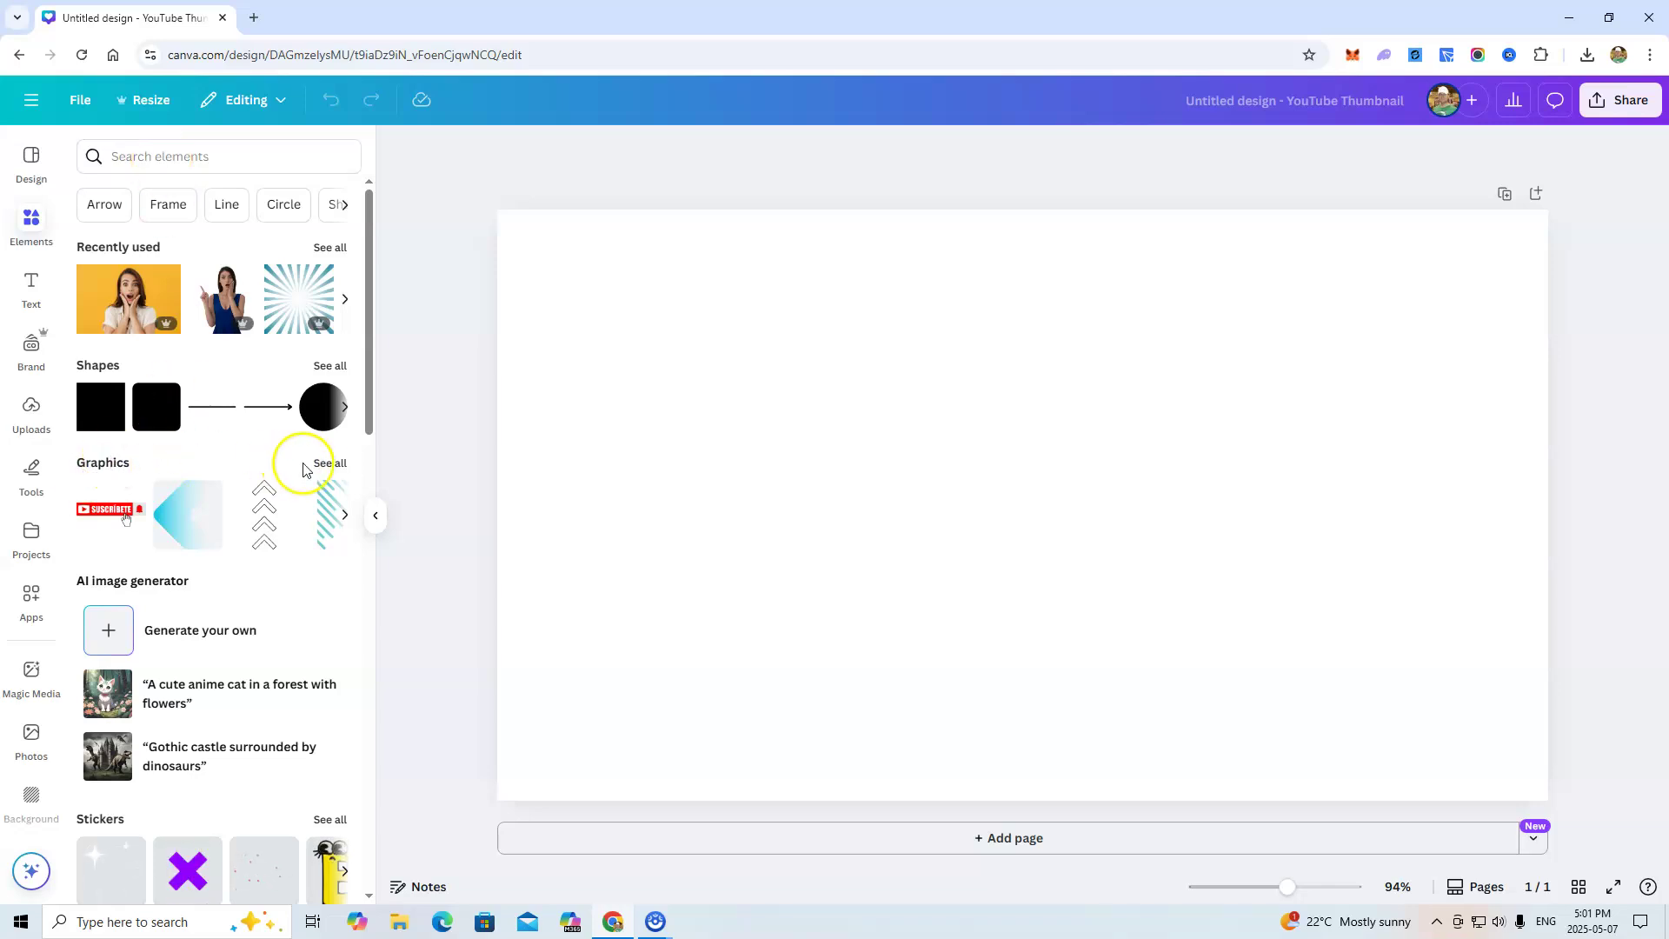
left_click(329, 462)
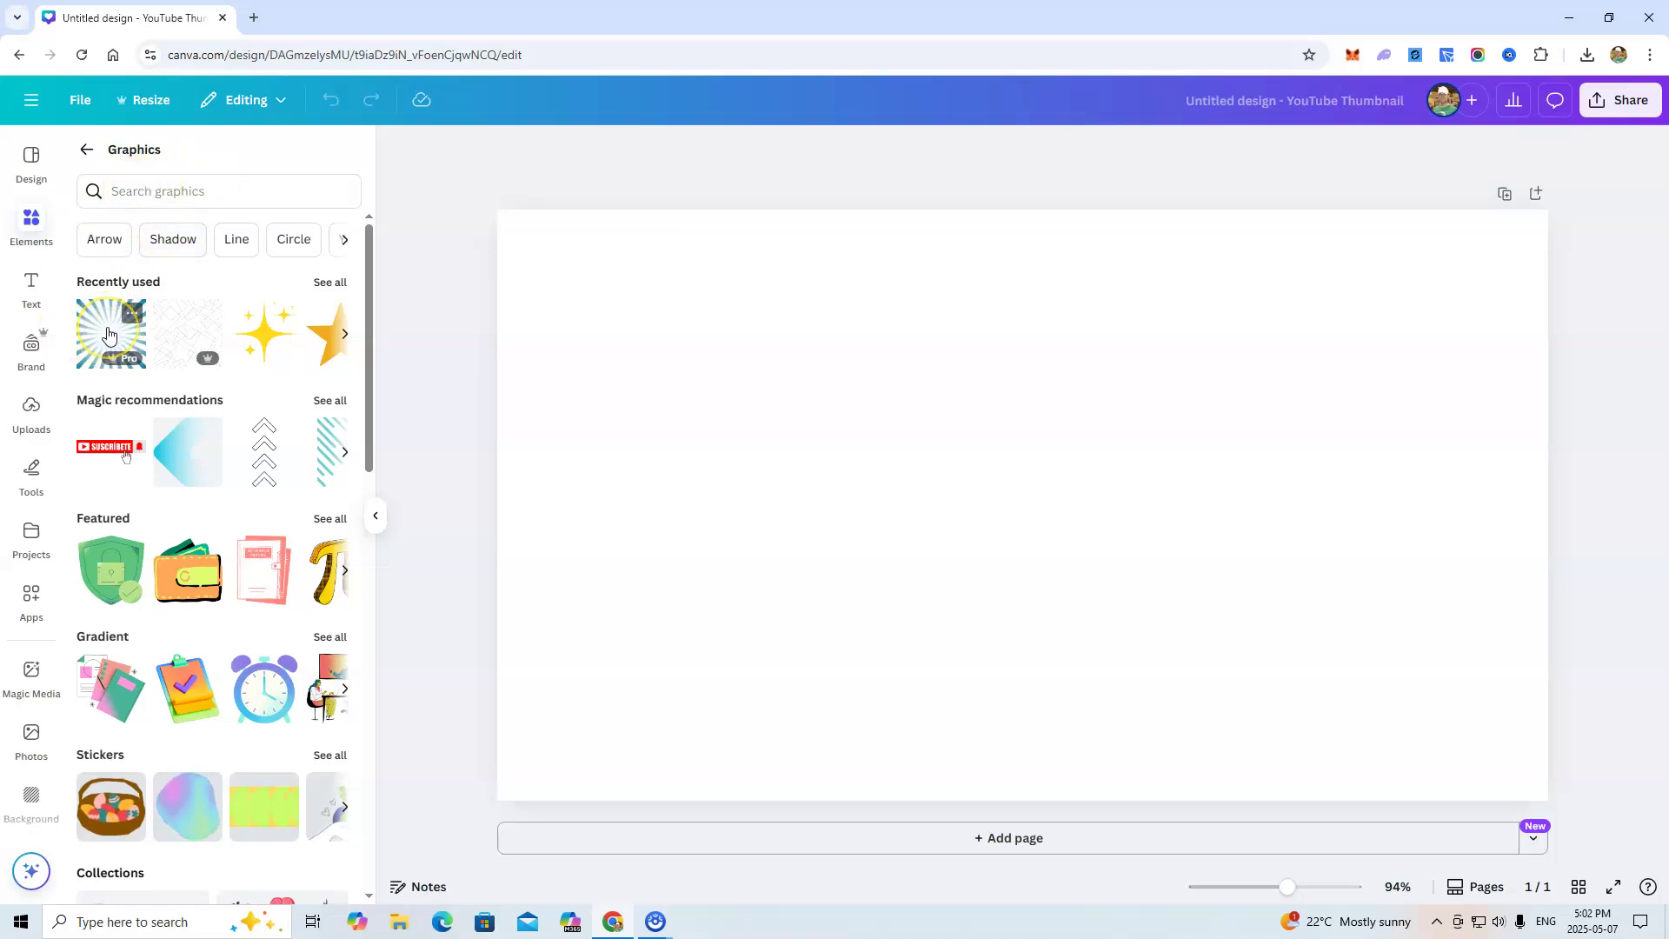
Try the recently used blue sunburst graphic as the page background and delete it from the page.
left_click(108, 333)
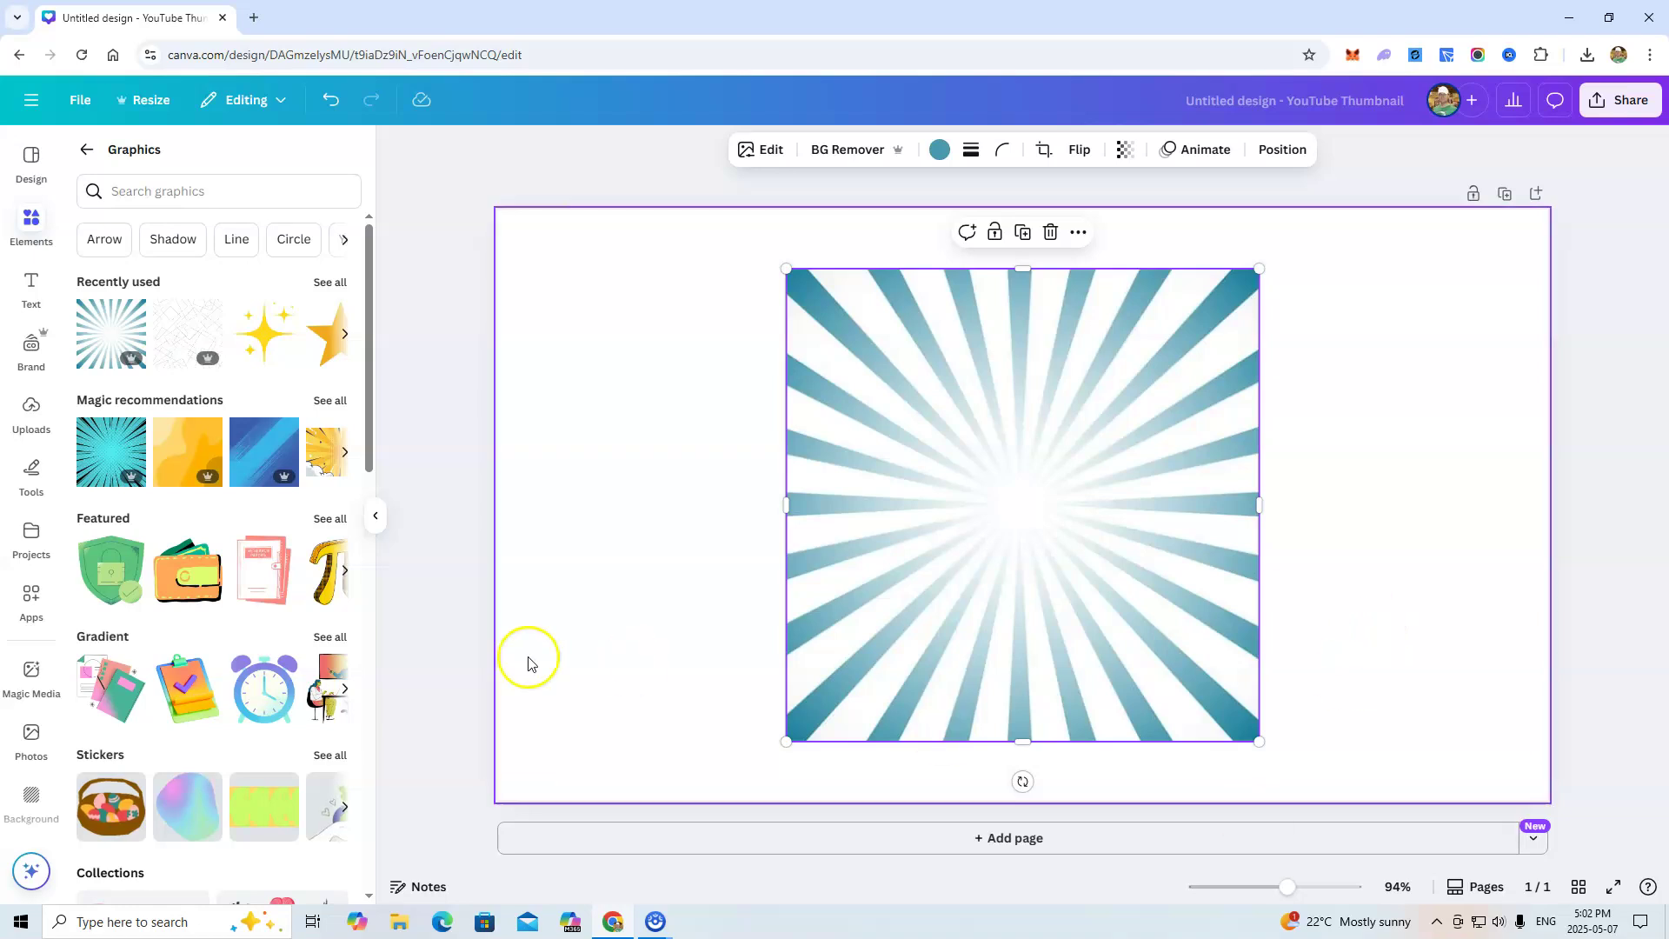
right_click(946, 504)
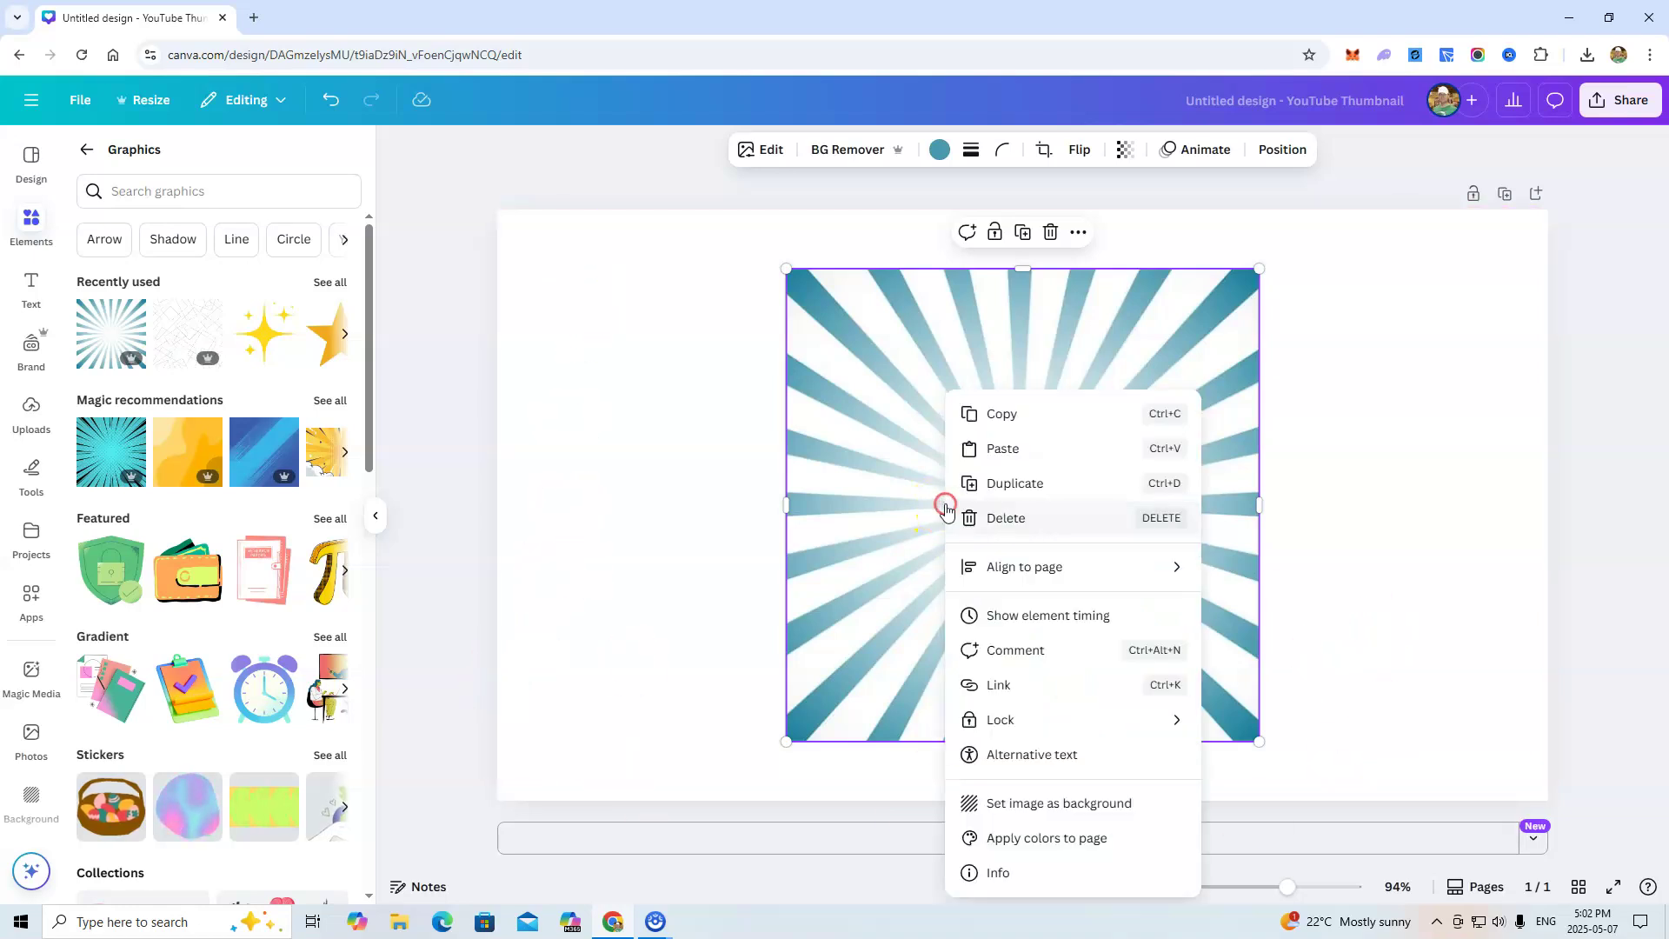
left_click(1082, 801)
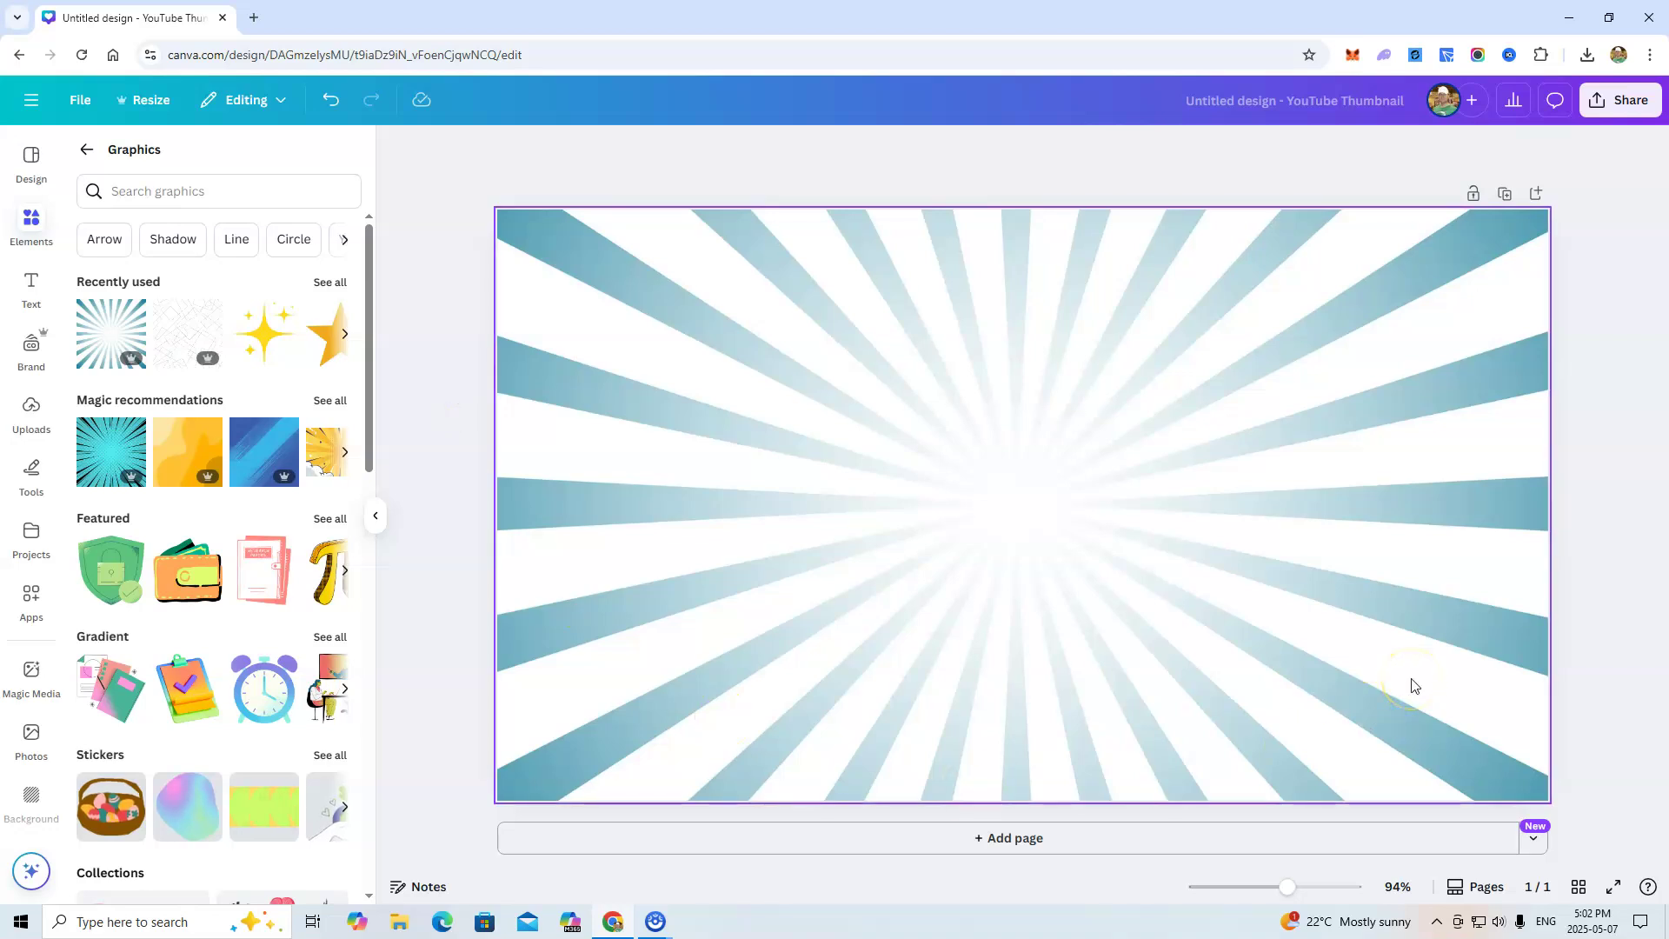
left_click(701, 437)
key("Delete")
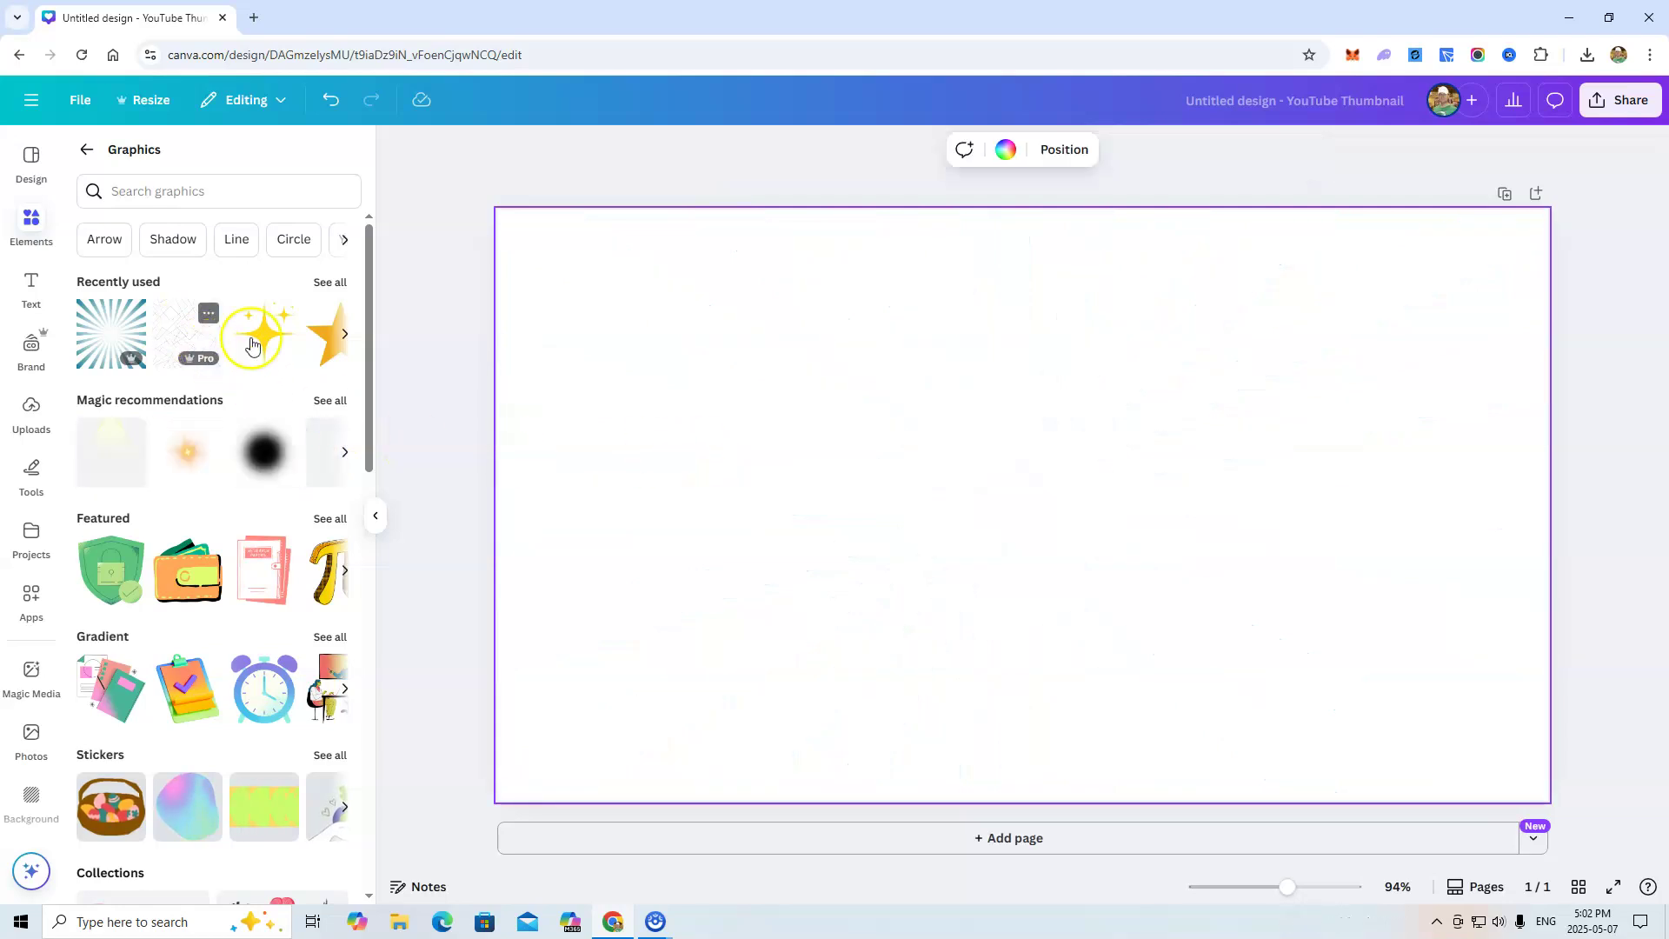
Look through all recently used graphics and the other graphics categories.
left_click(329, 282)
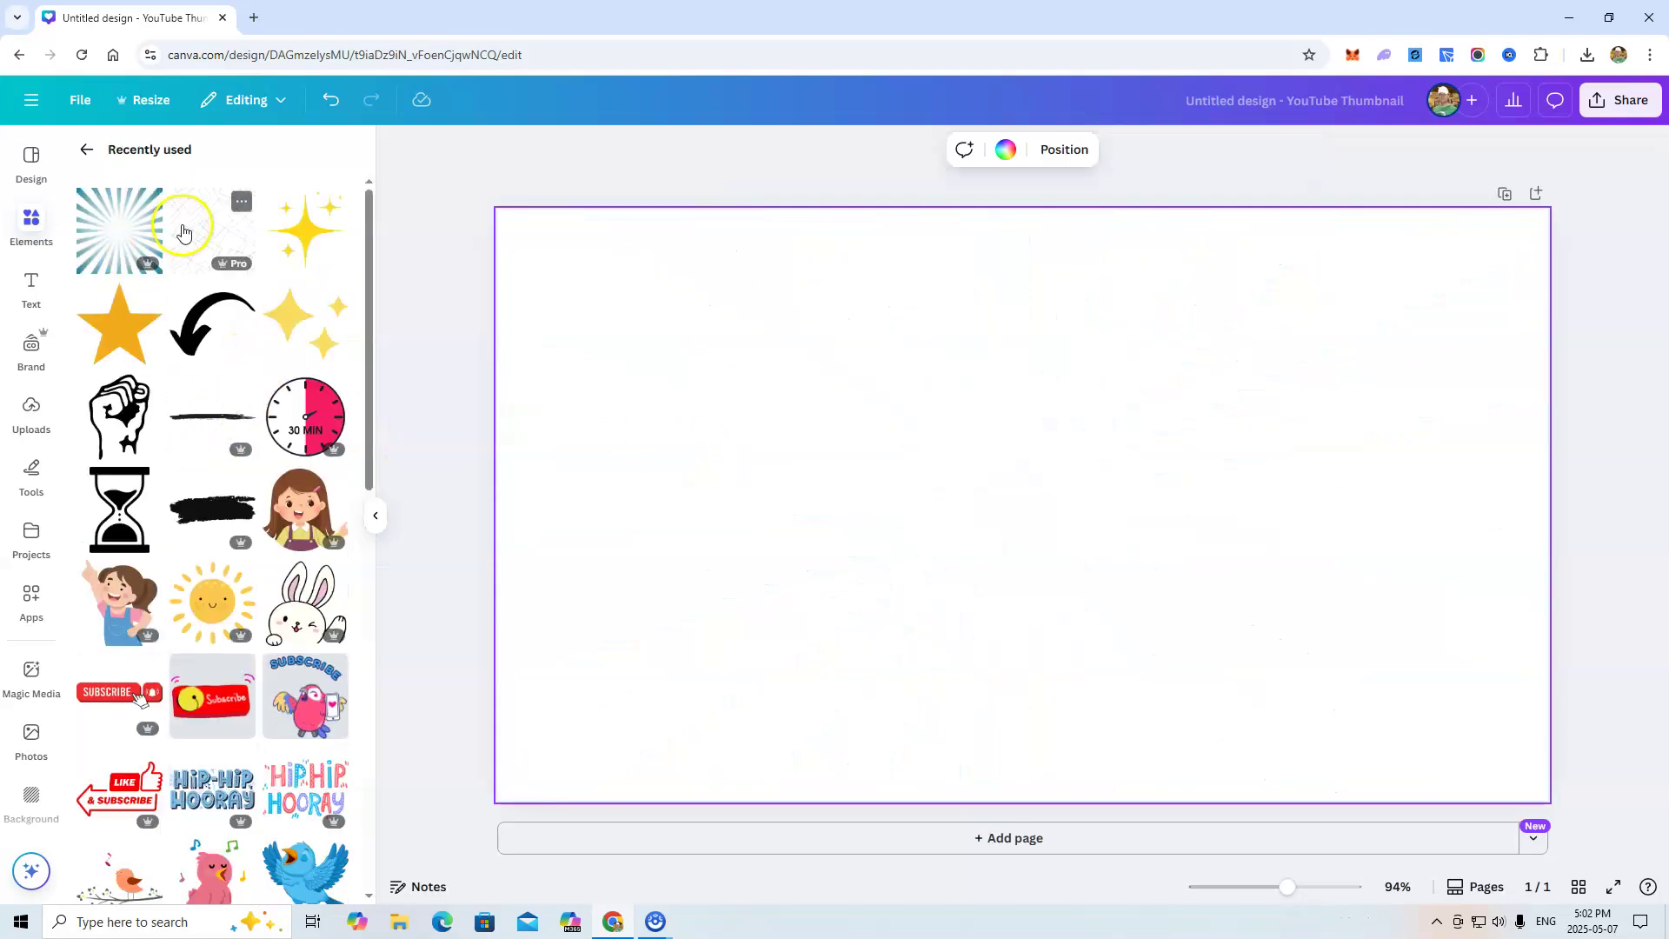
scroll(165, 278, "down", 6)
scroll(143, 325, "up", 6)
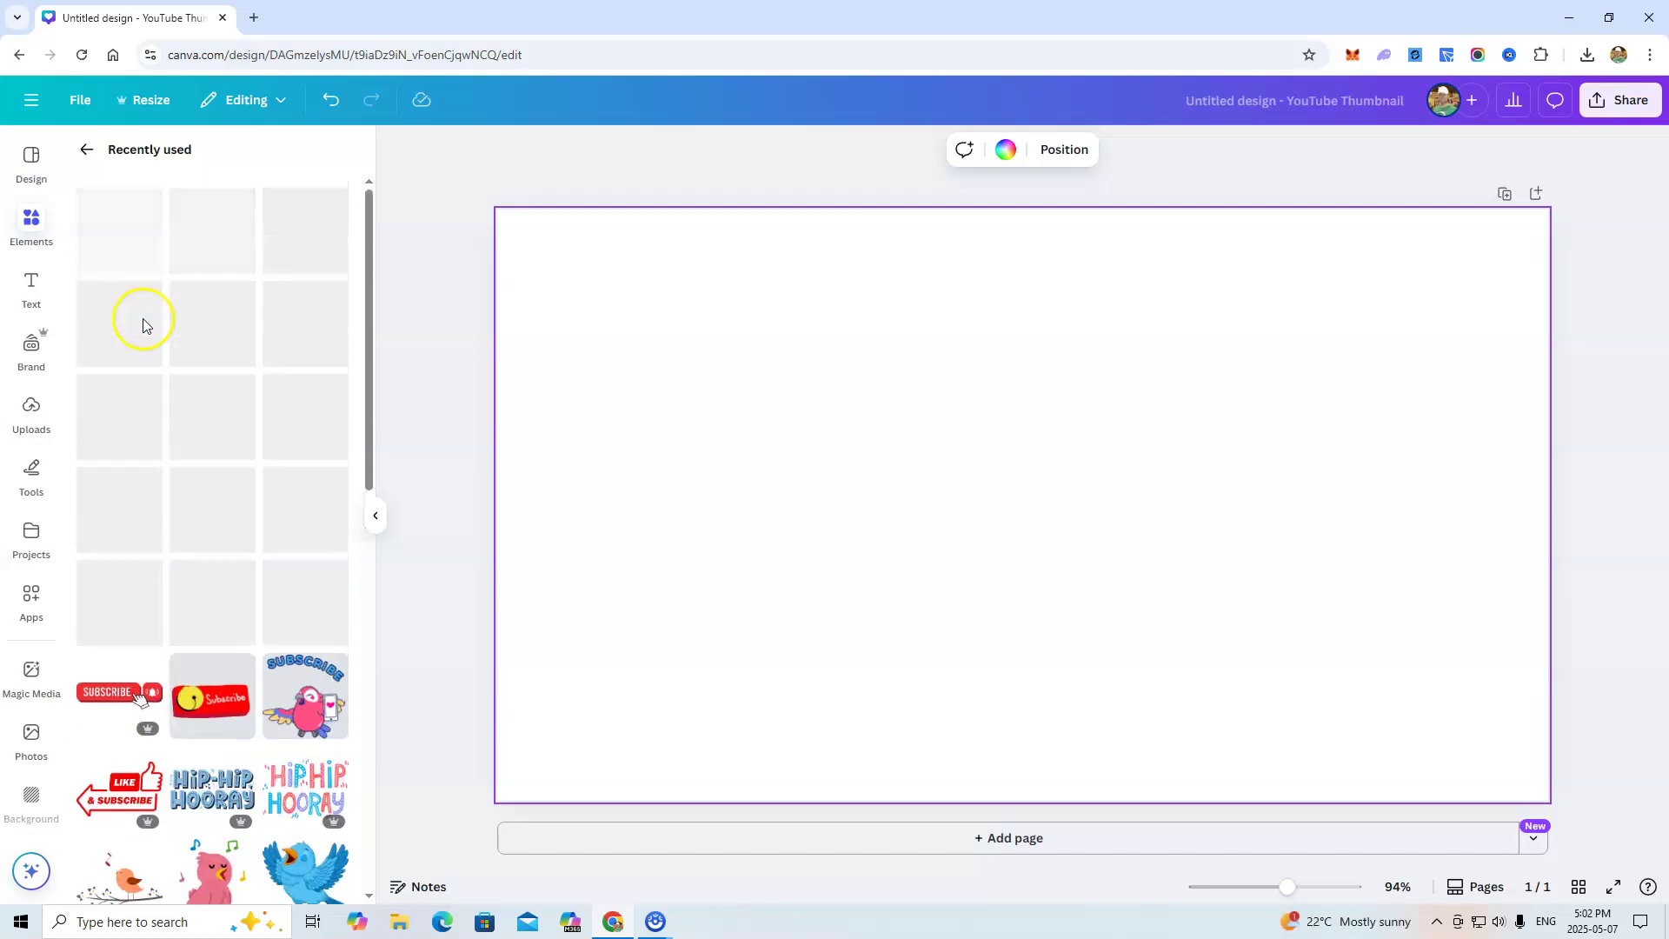
left_click(87, 149)
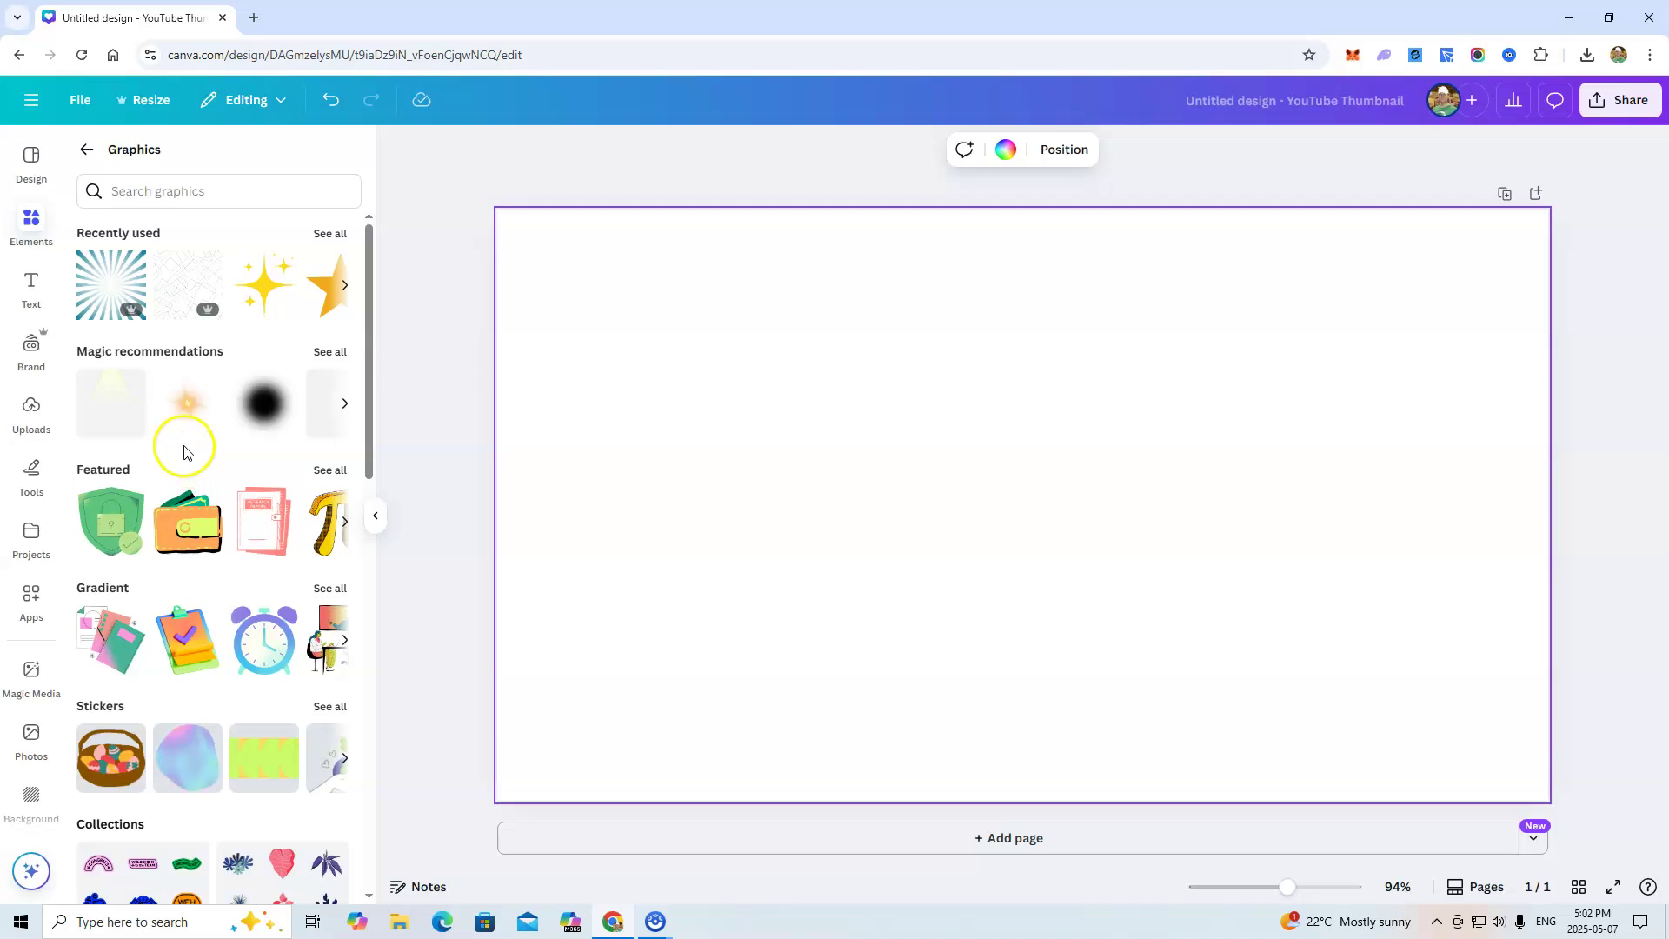
scroll(186, 451, "down", 5)
scroll(196, 448, "up", 5)
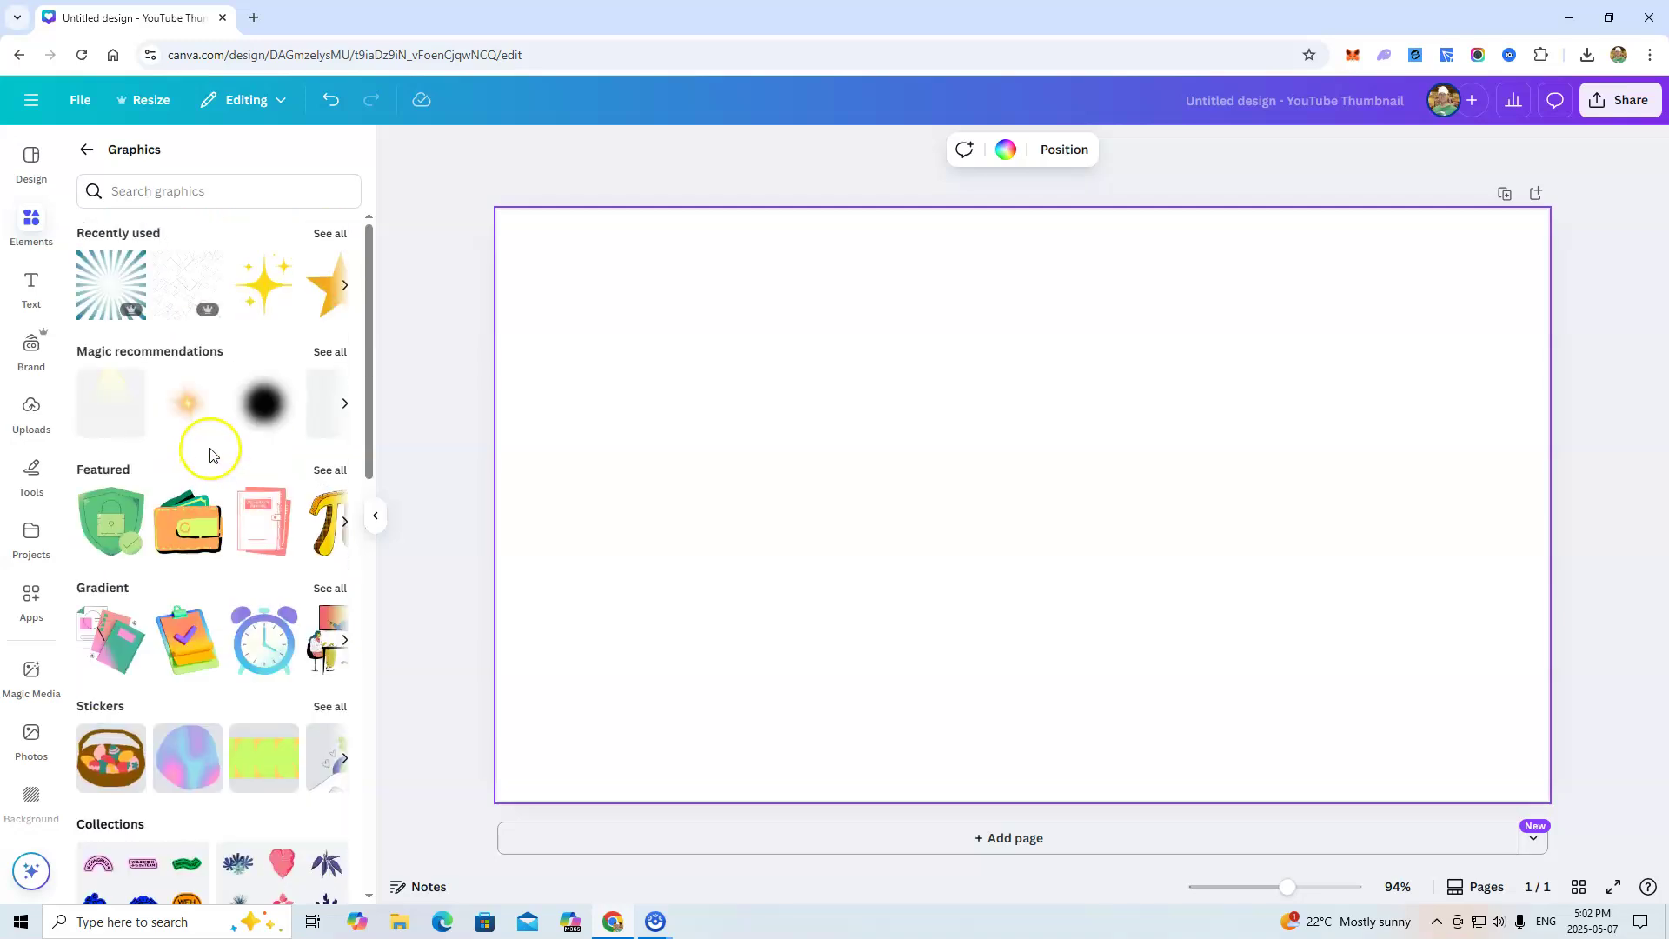
Search the graphics for "background images".
left_click(163, 189)
type("ba")
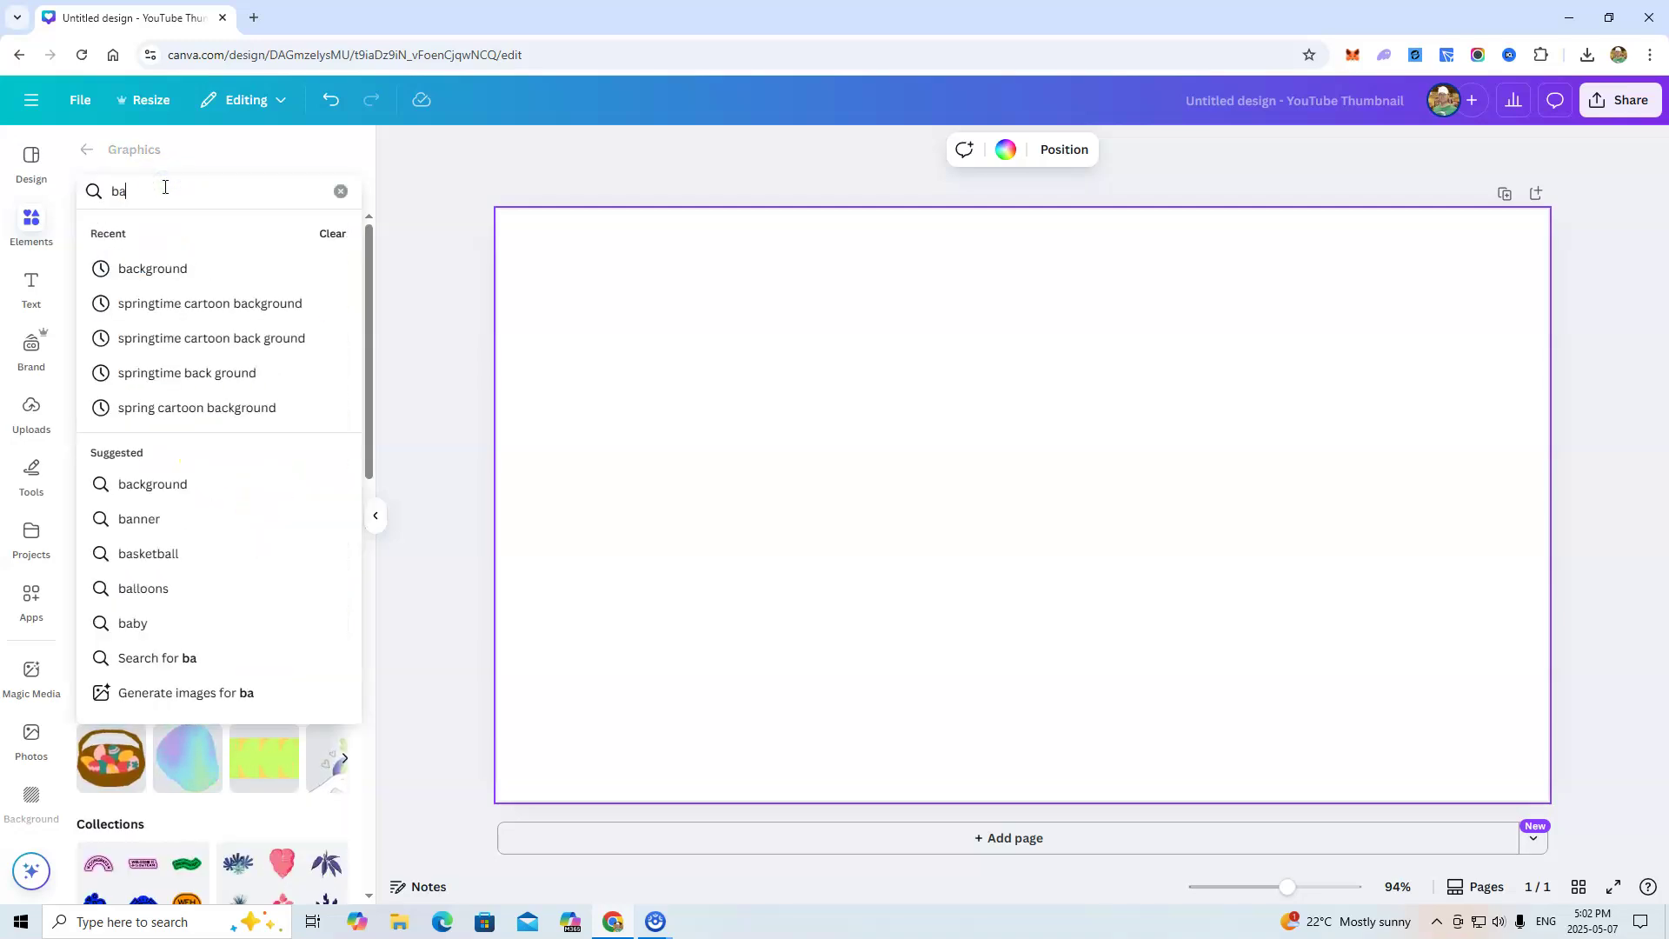
type("ckground images")
key("Return")
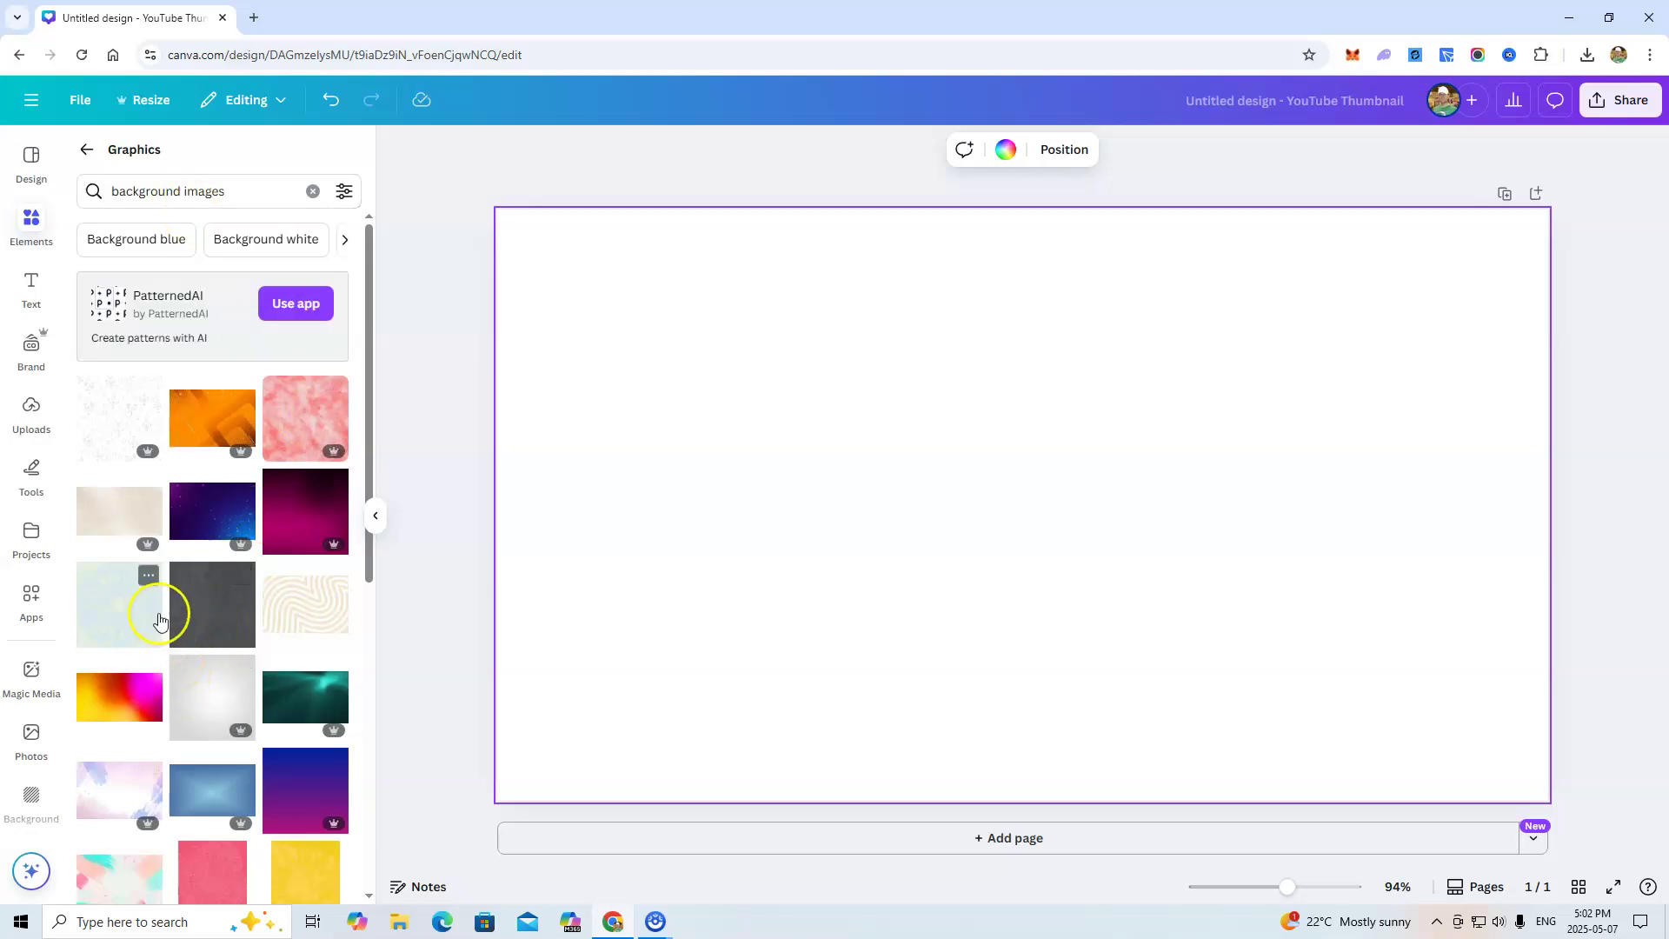
Browse the background image results and check the suggested background colour searches.
scroll(113, 417, "down", 5)
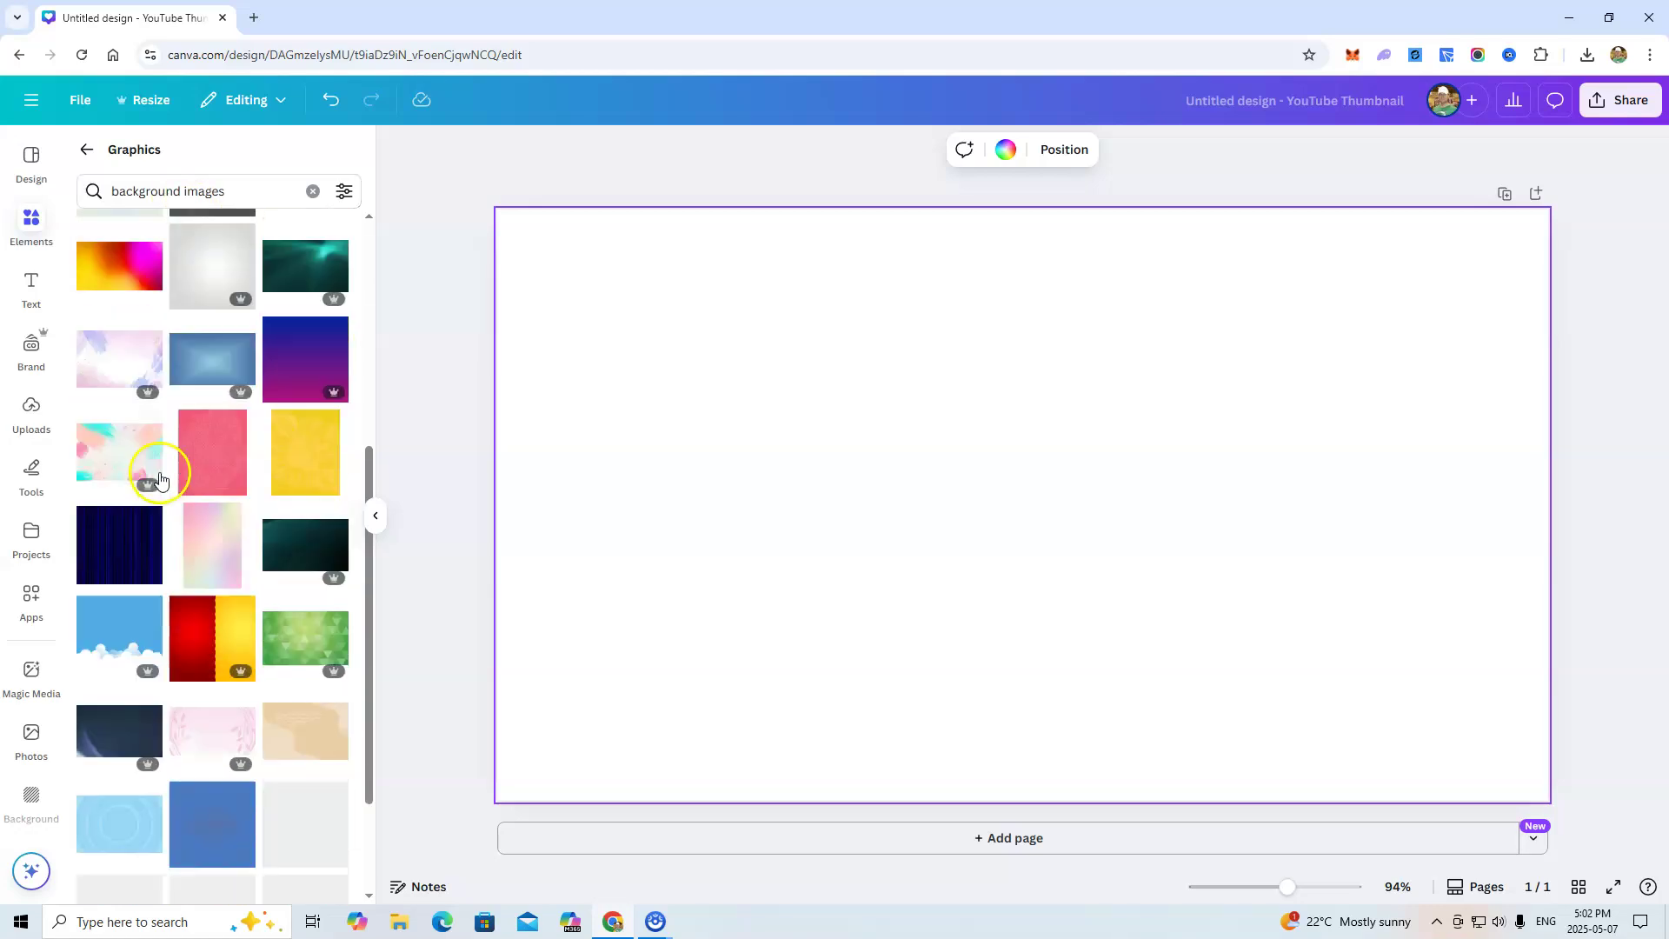
scroll(112, 617, "down", 5)
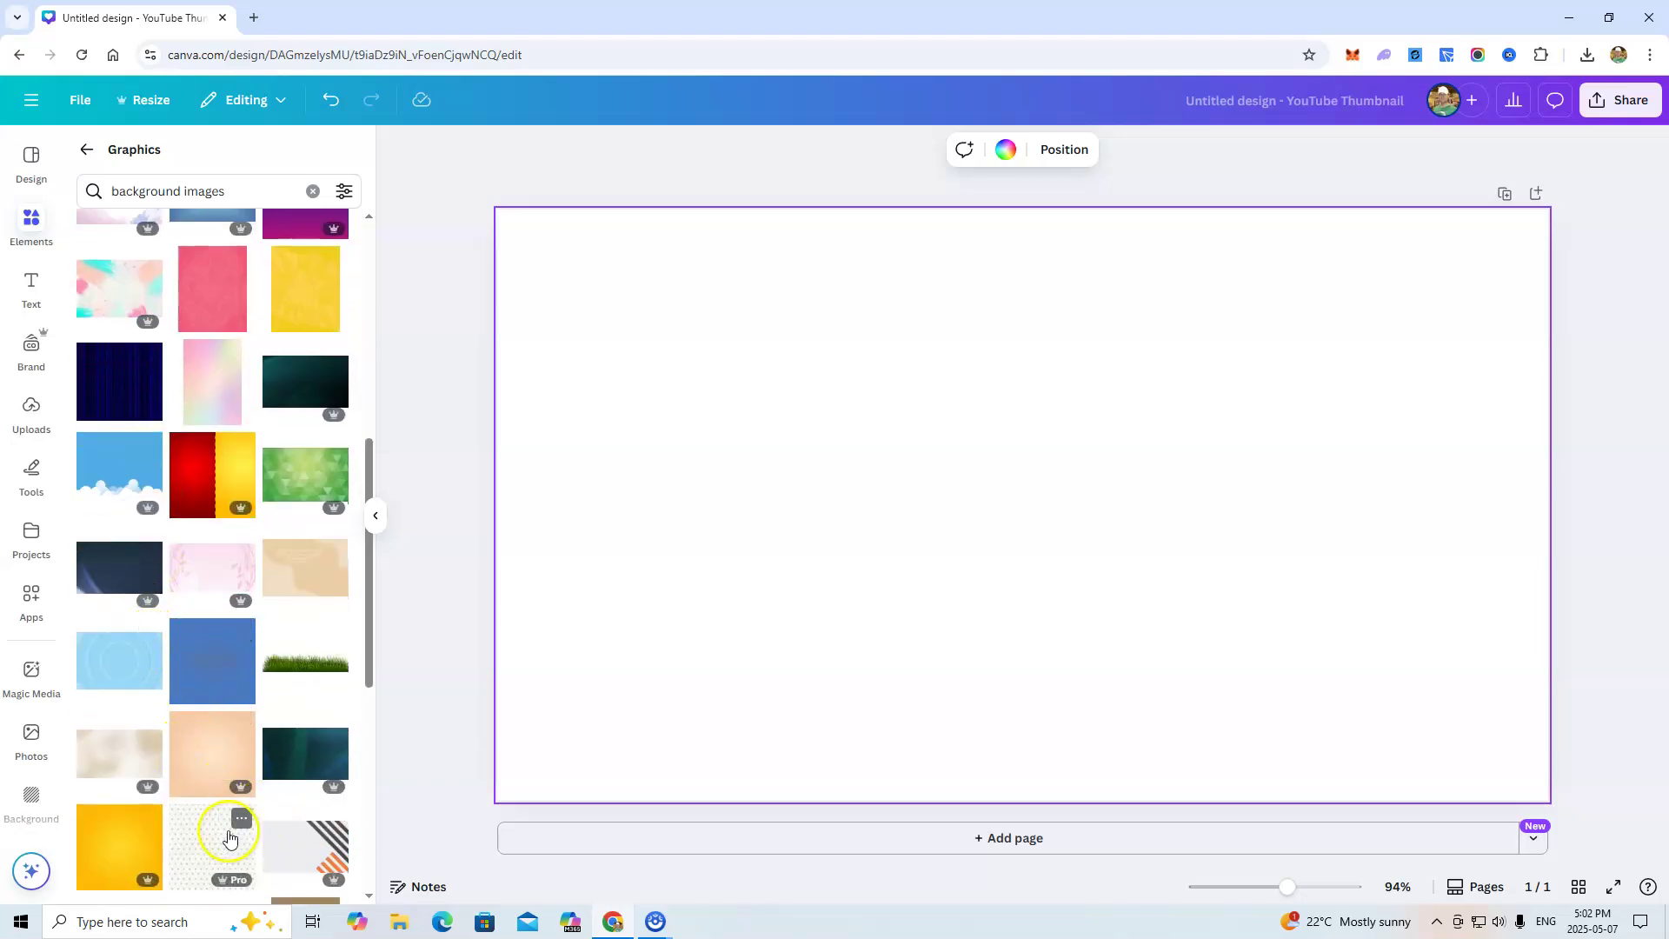
scroll(183, 696, "down", 2)
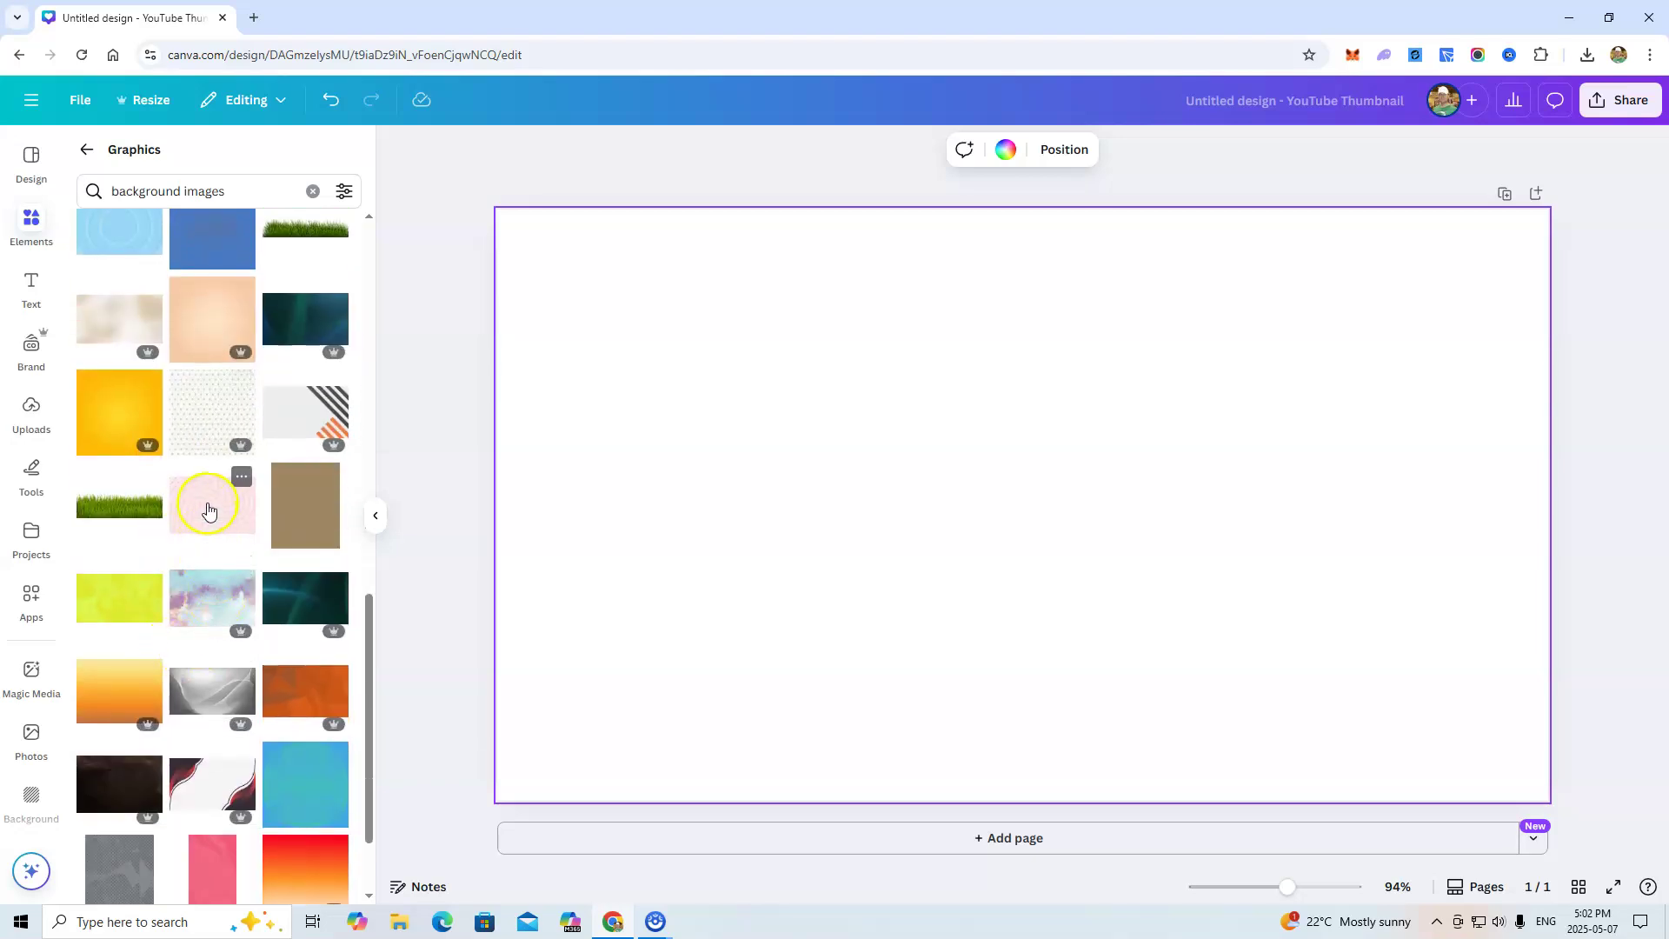
key("Return")
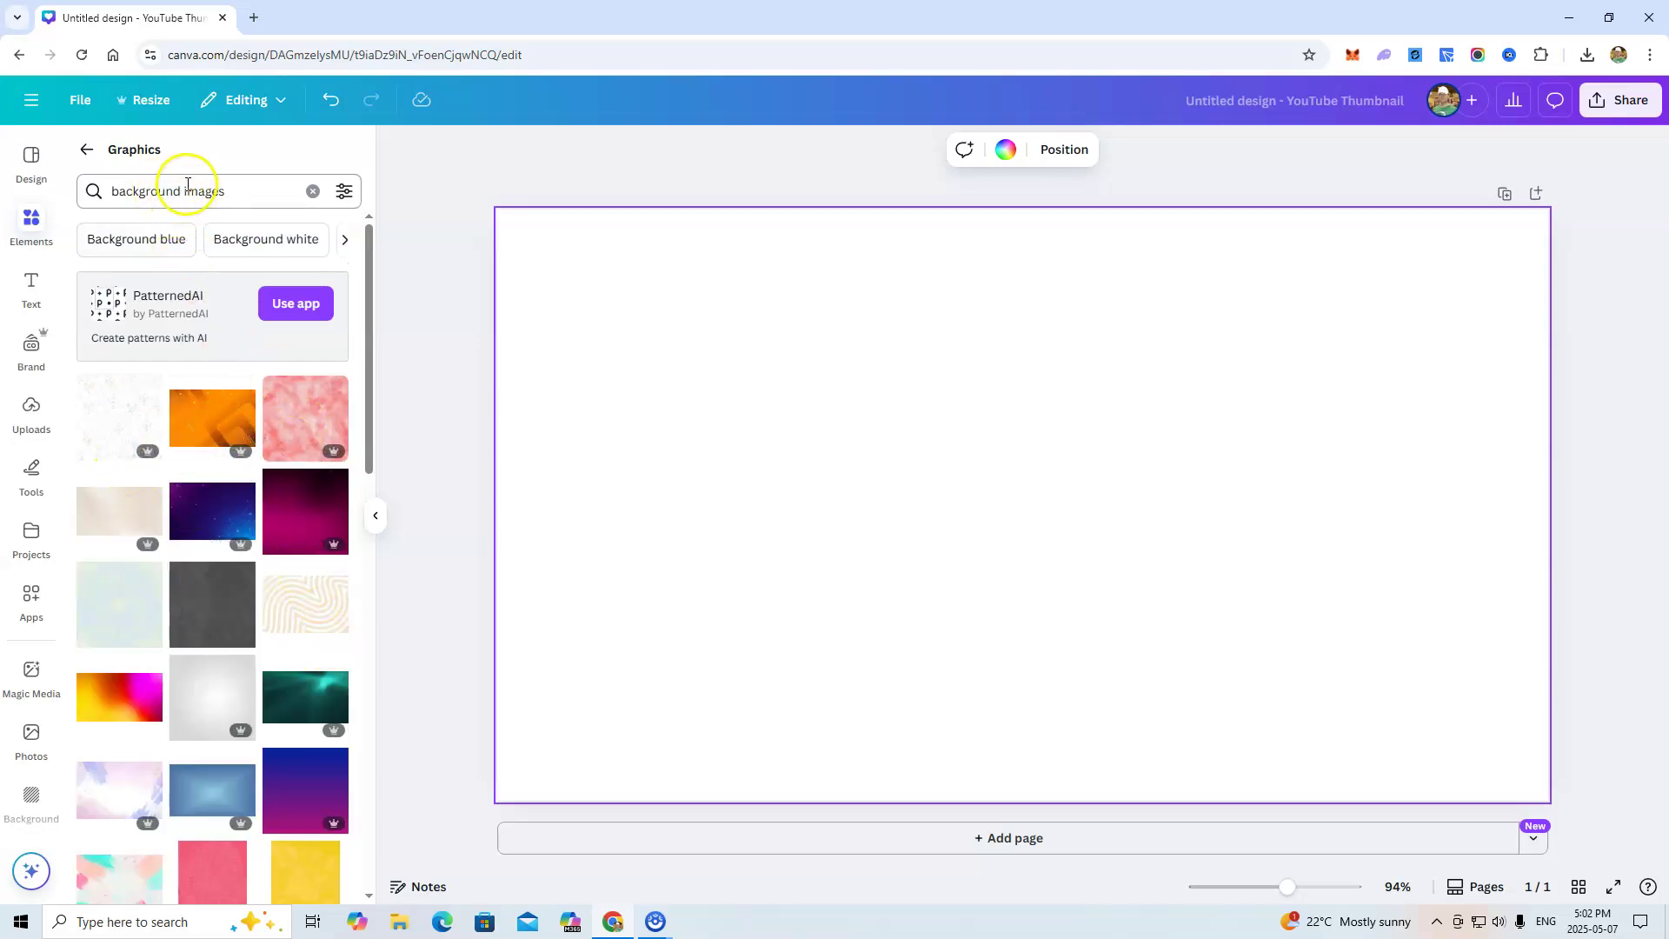
left_click(349, 243)
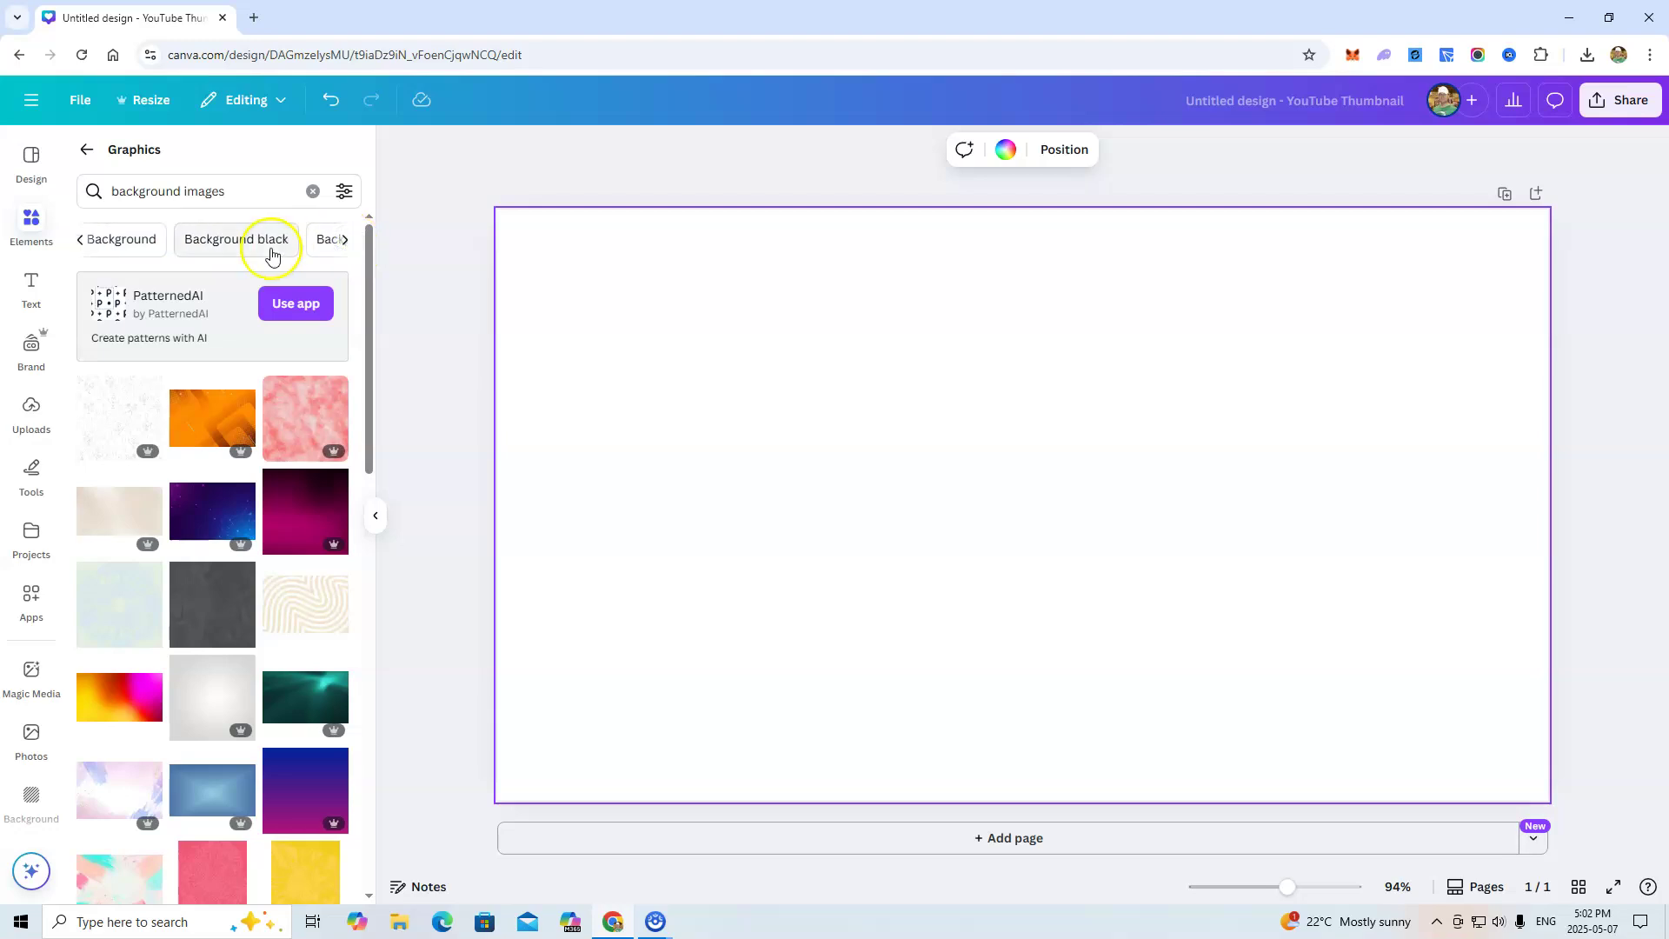
left_click_drag(238, 191, 157, 190)
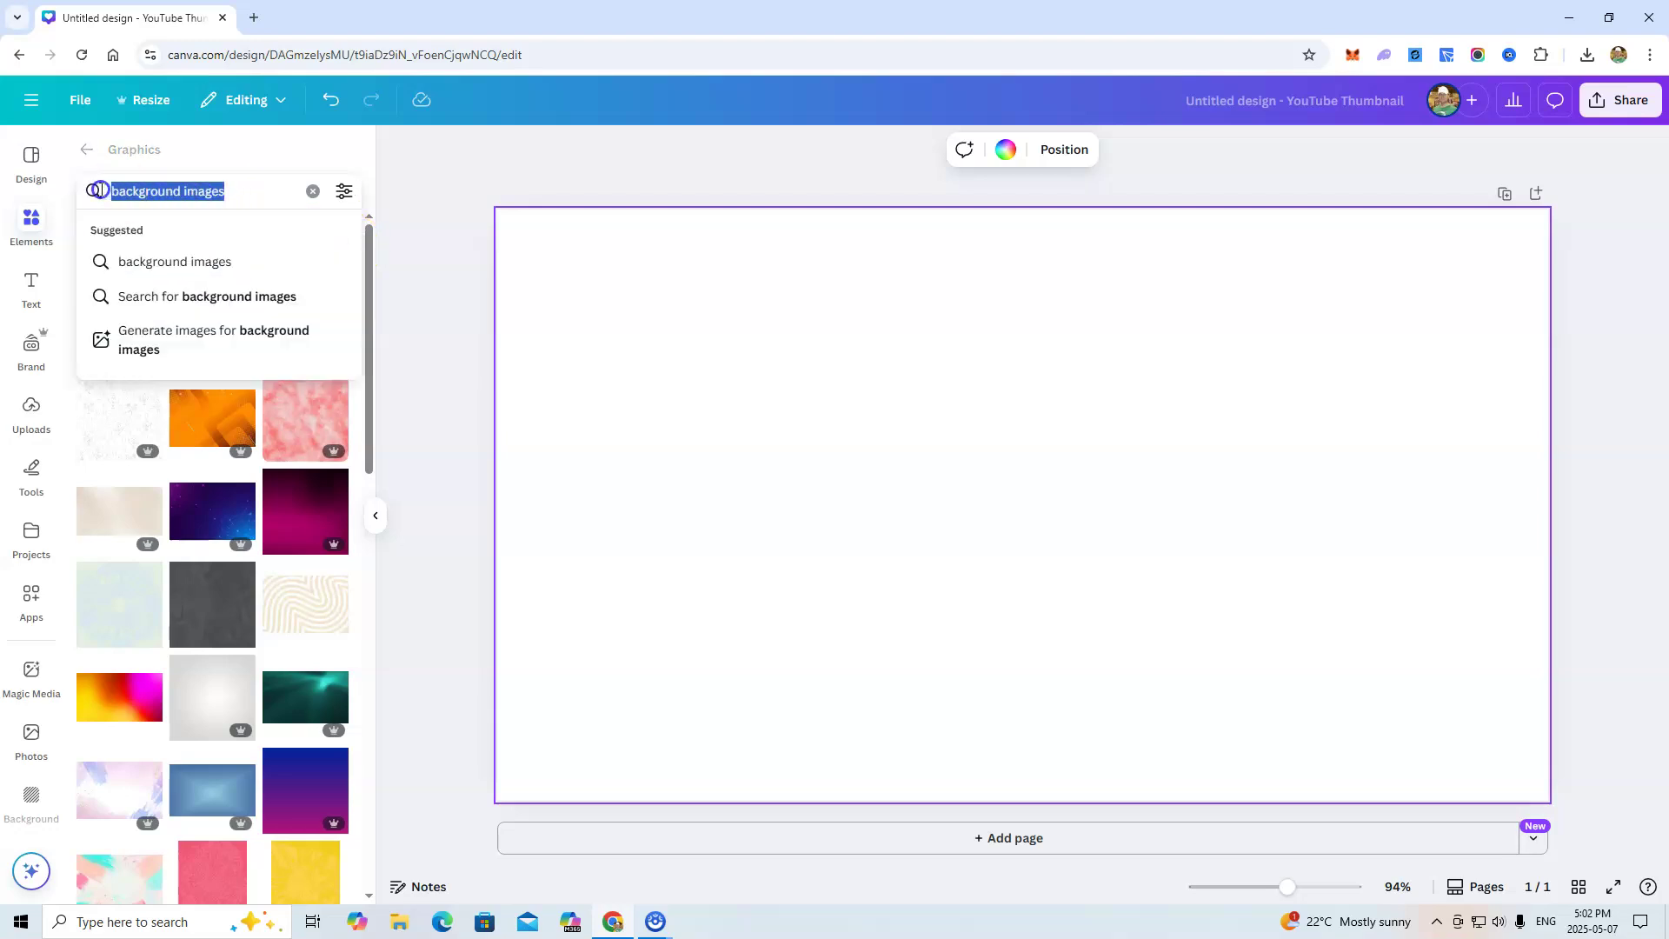
left_click(240, 195)
Try the blue gradient image with the cracked pattern as the page background and delete it from the page.
scroll(129, 616, "down", 3)
left_click(210, 532)
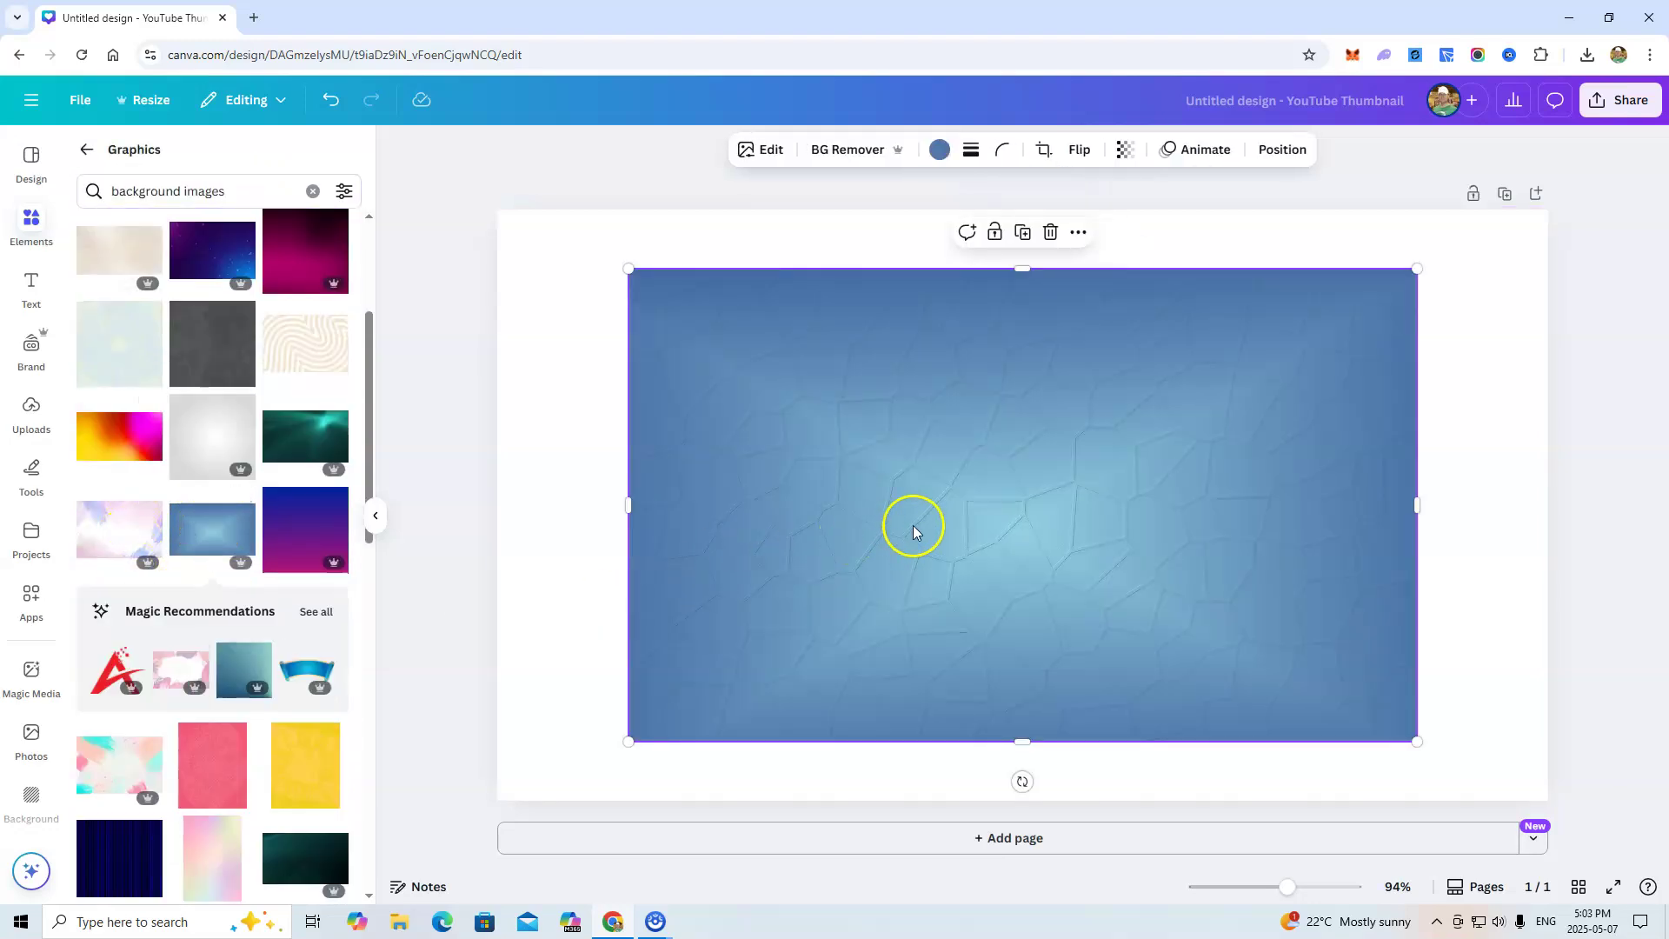
right_click(913, 525)
left_click(999, 802)
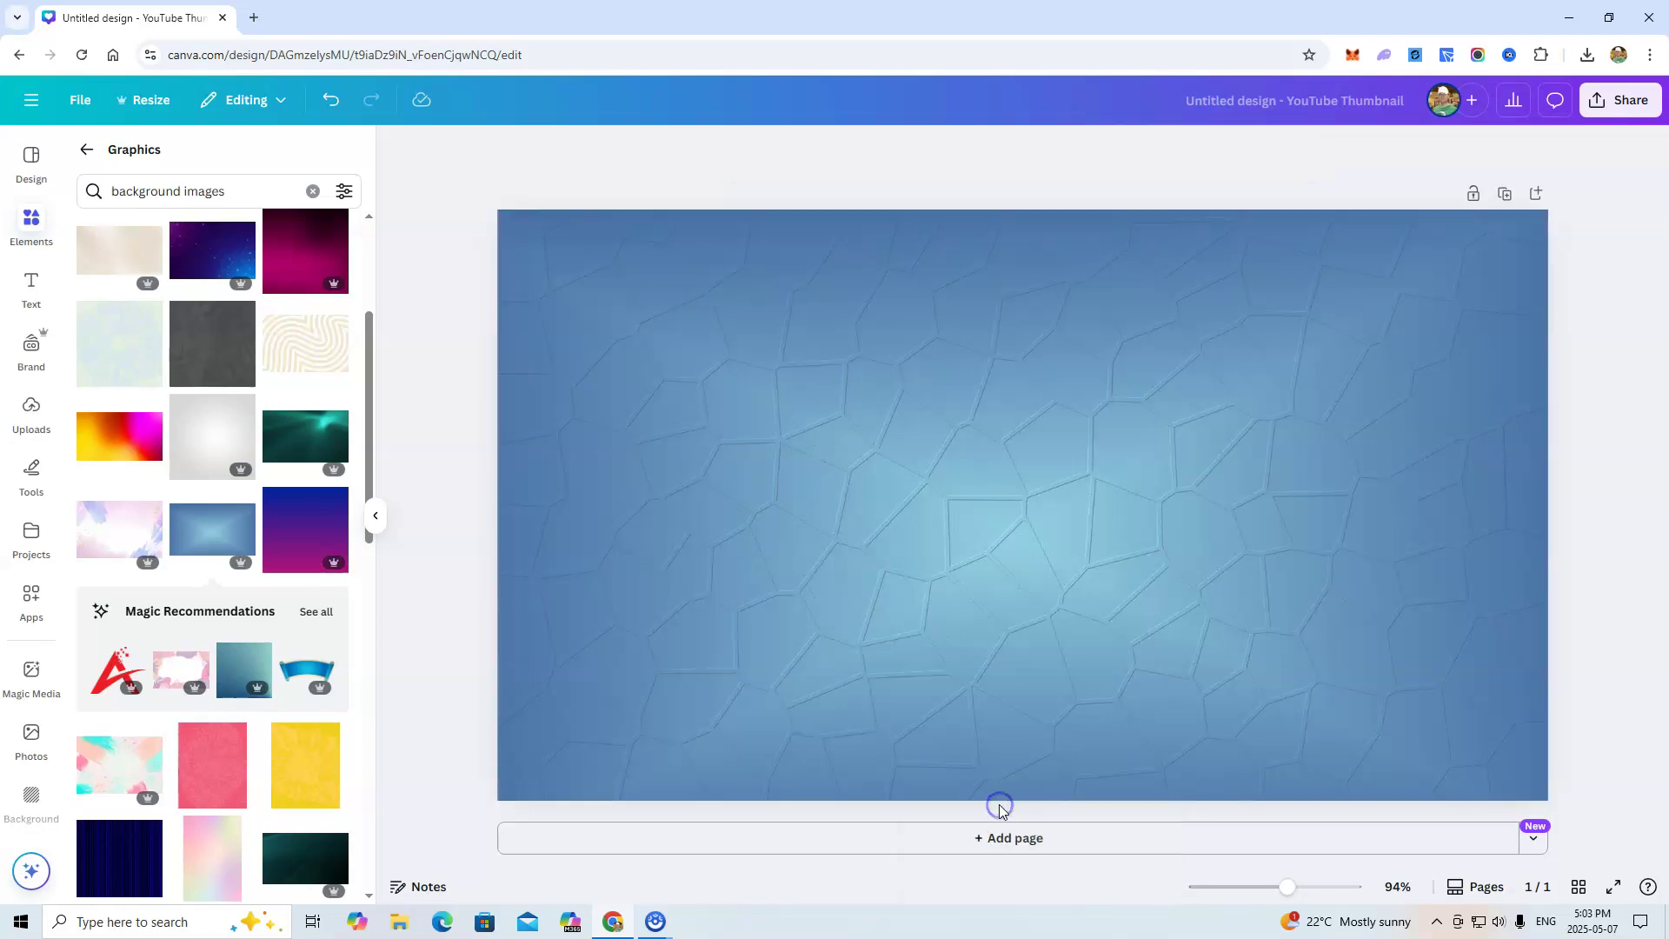
left_click(815, 495)
key("Delete")
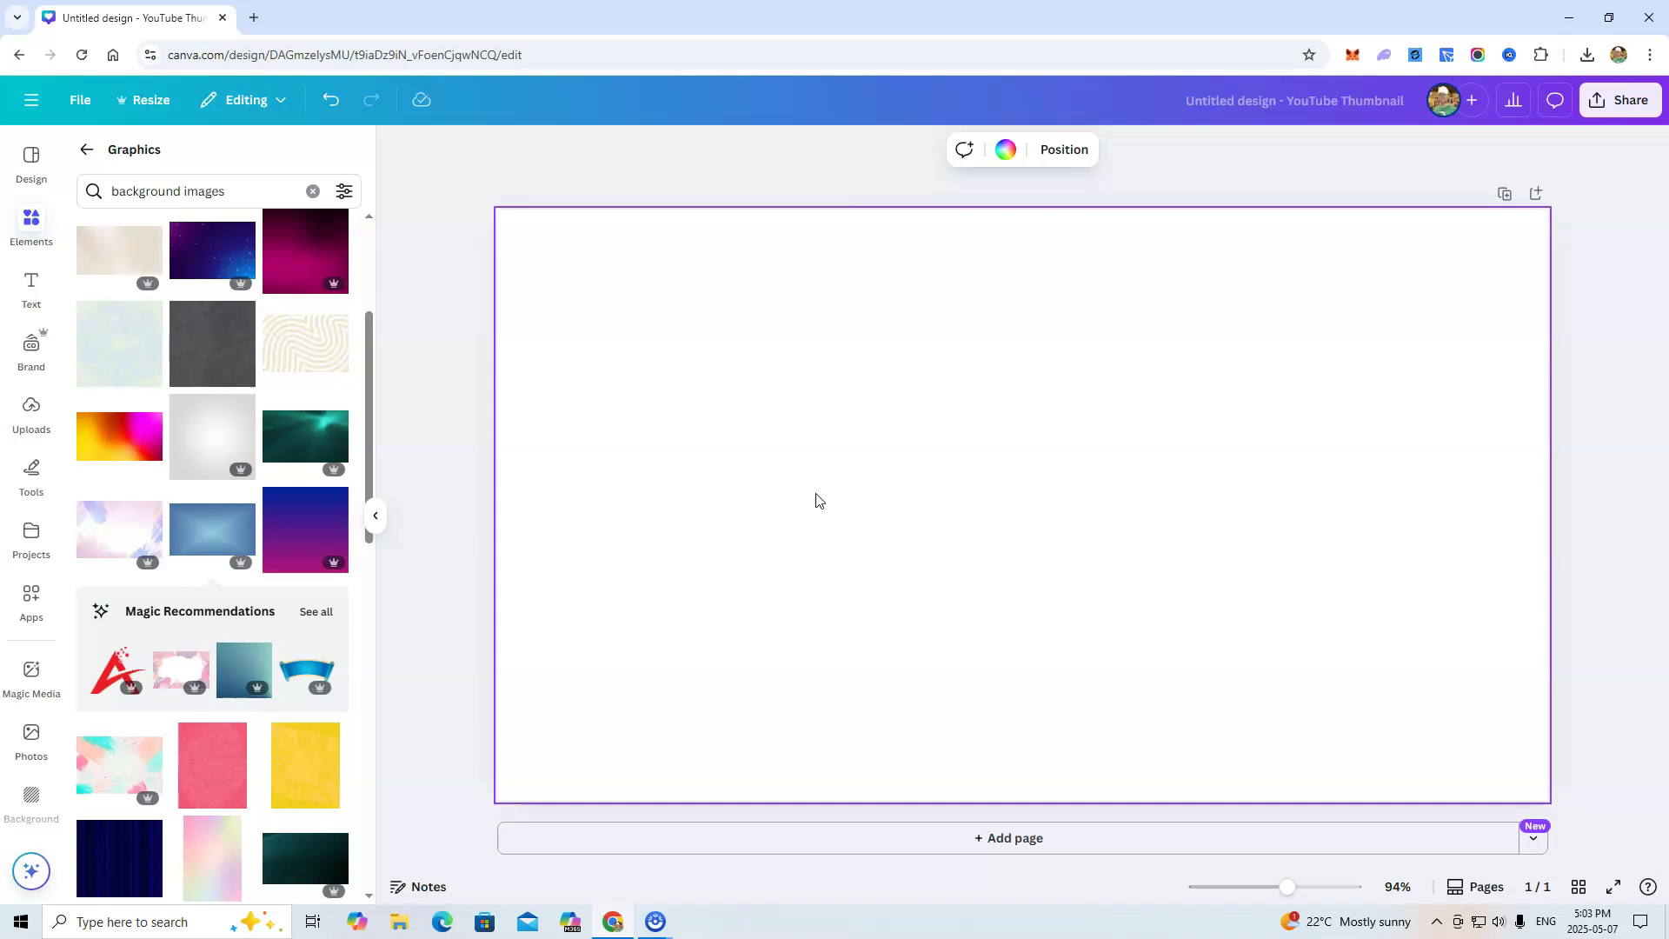
Refine the graphics search to "thumbnail background images".
scroll(213, 489, "down", 10)
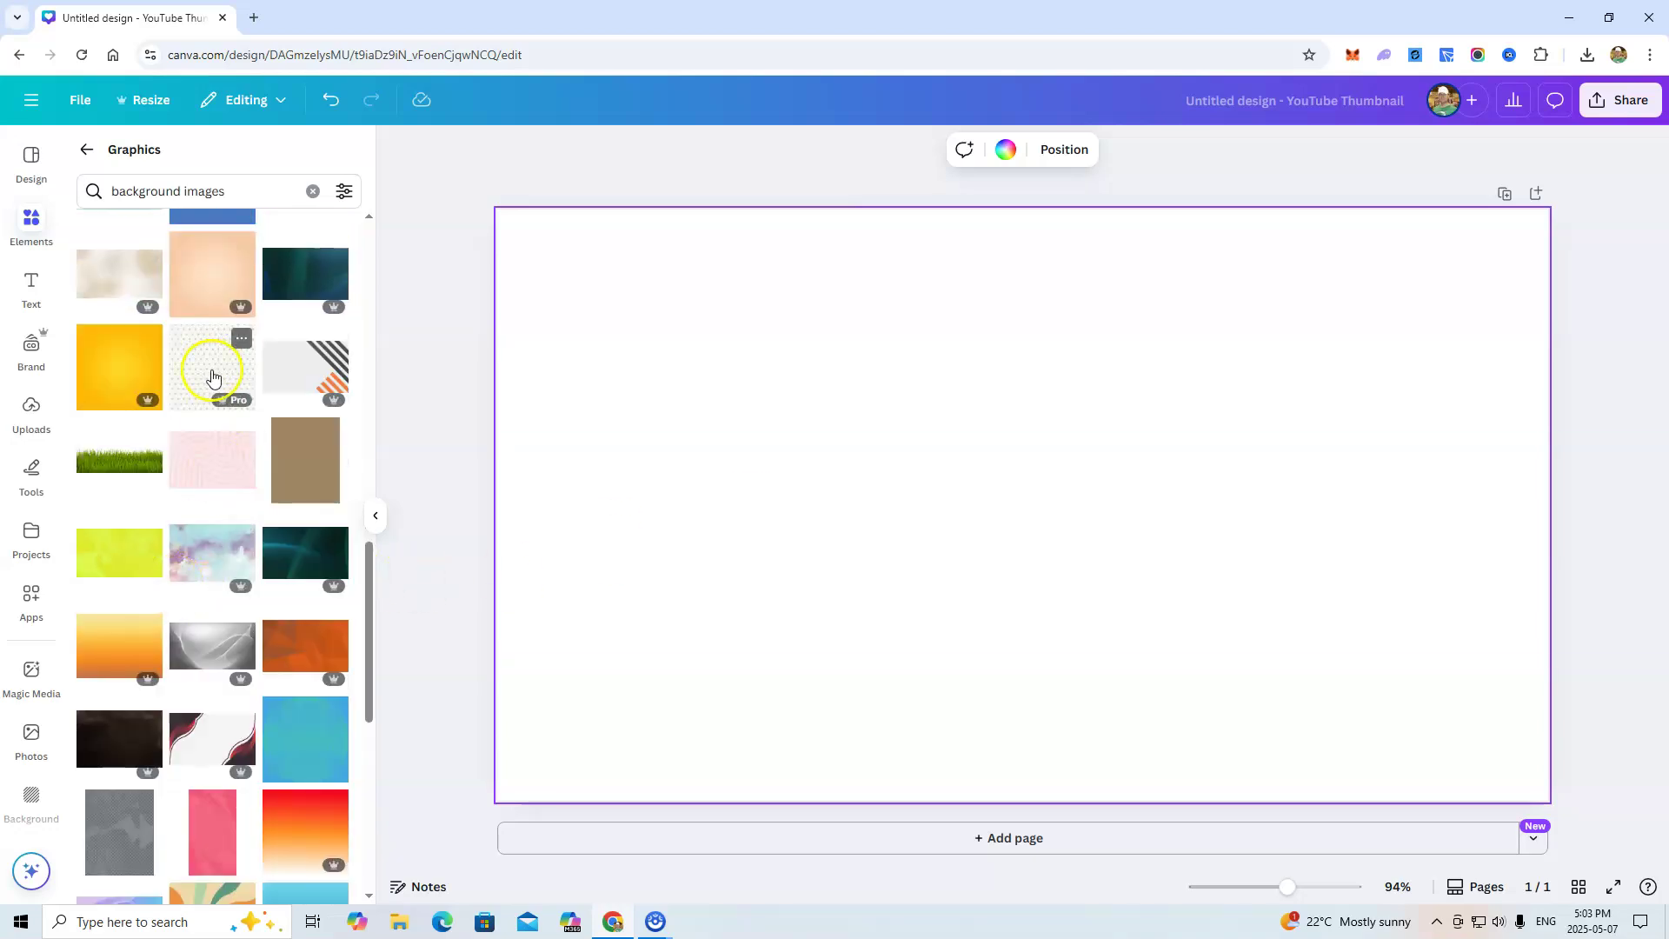
scroll(209, 428, "down", 6)
scroll(228, 532, "down", 2)
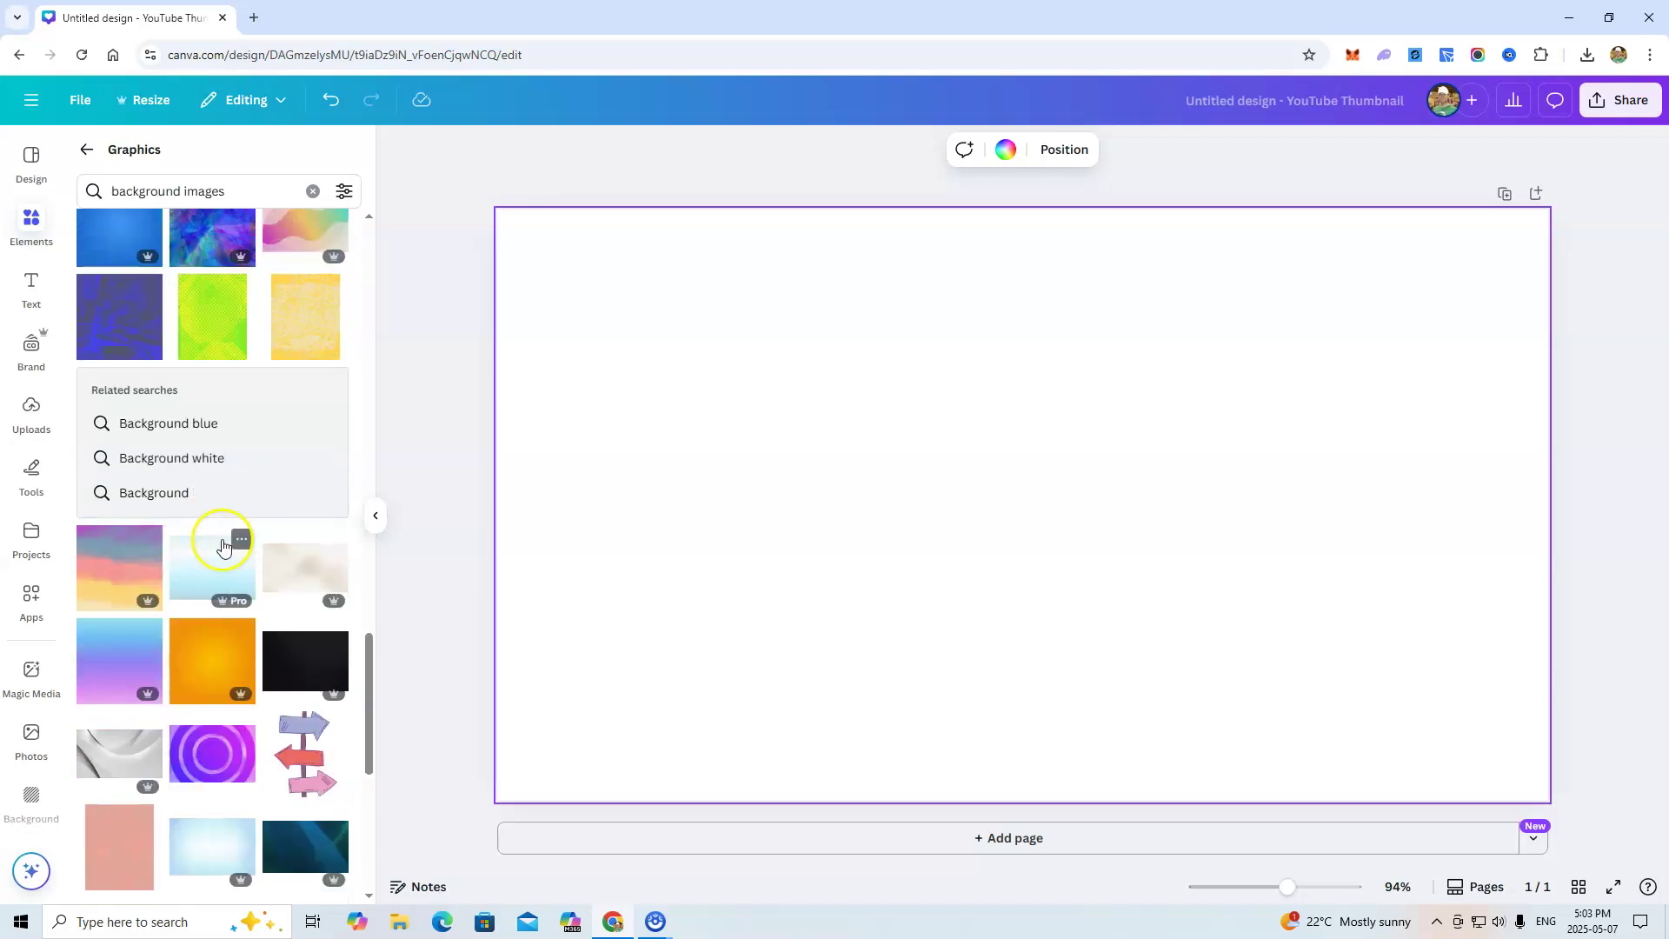
scroll(216, 559, "up", 15)
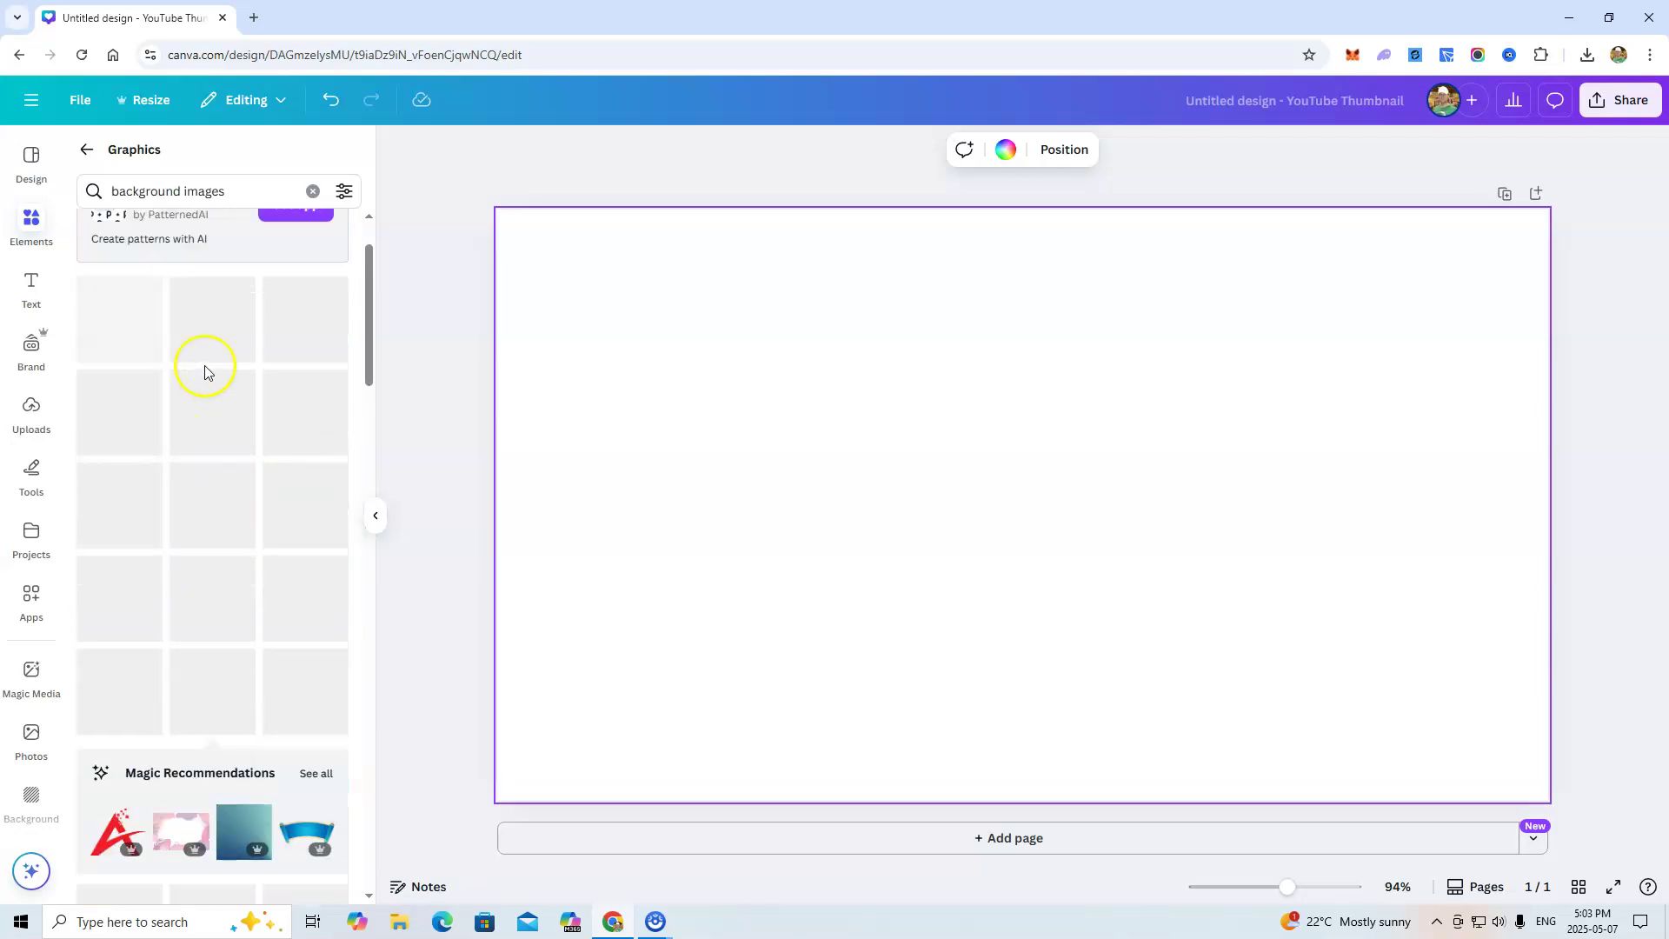
left_click(233, 196)
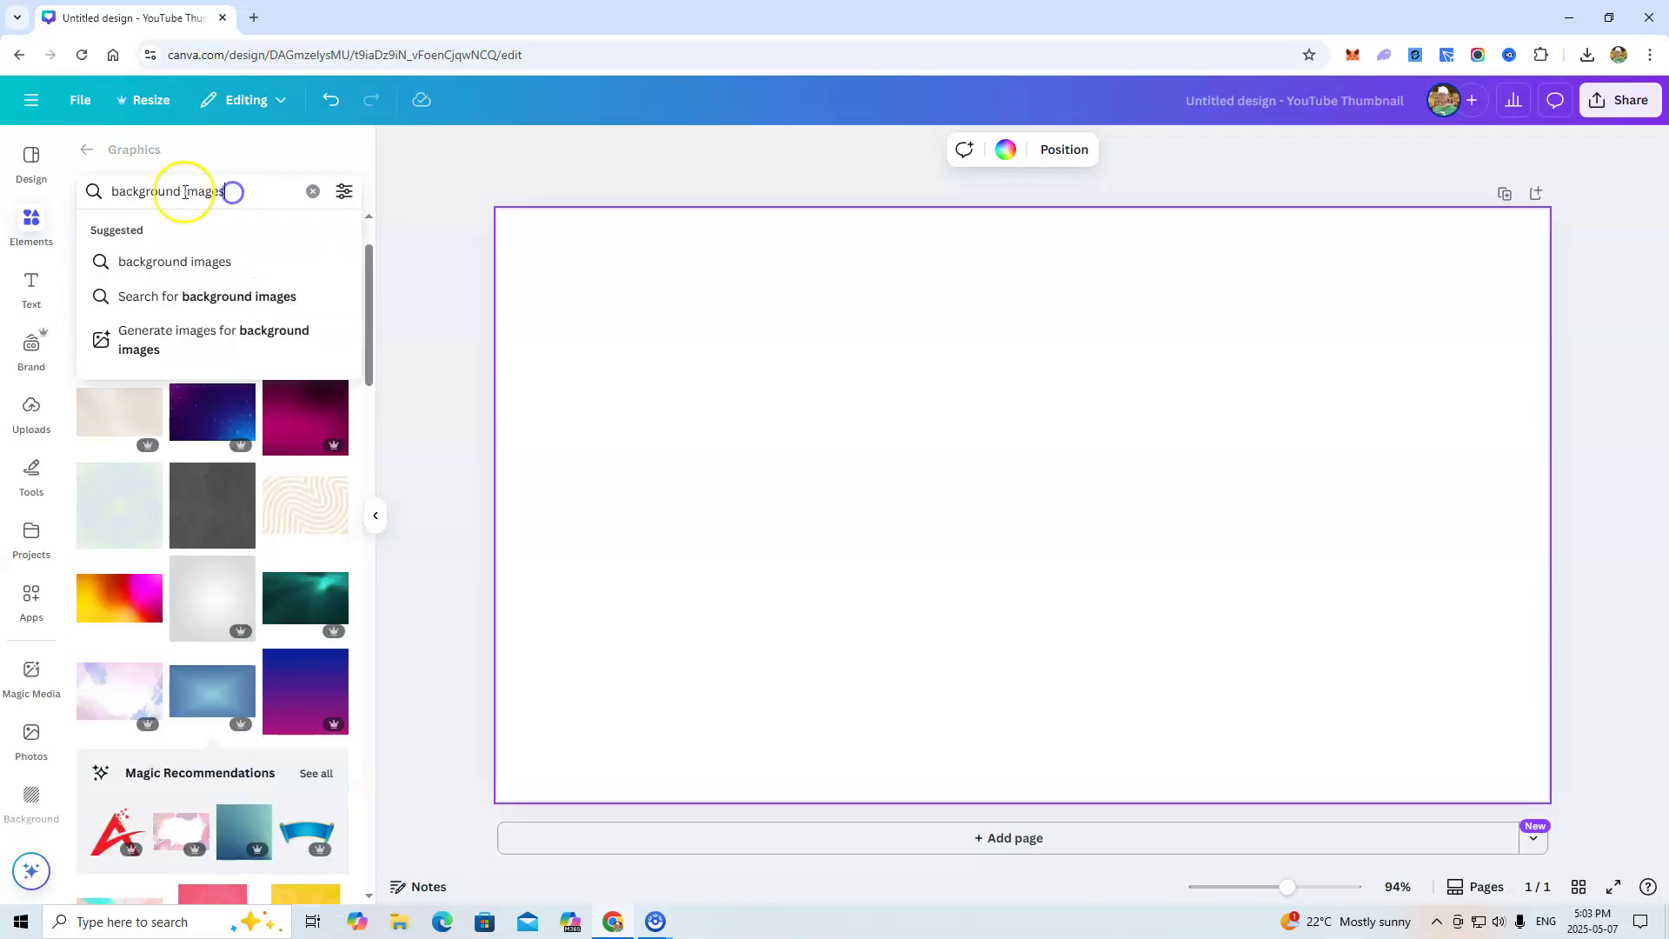
left_click(117, 190)
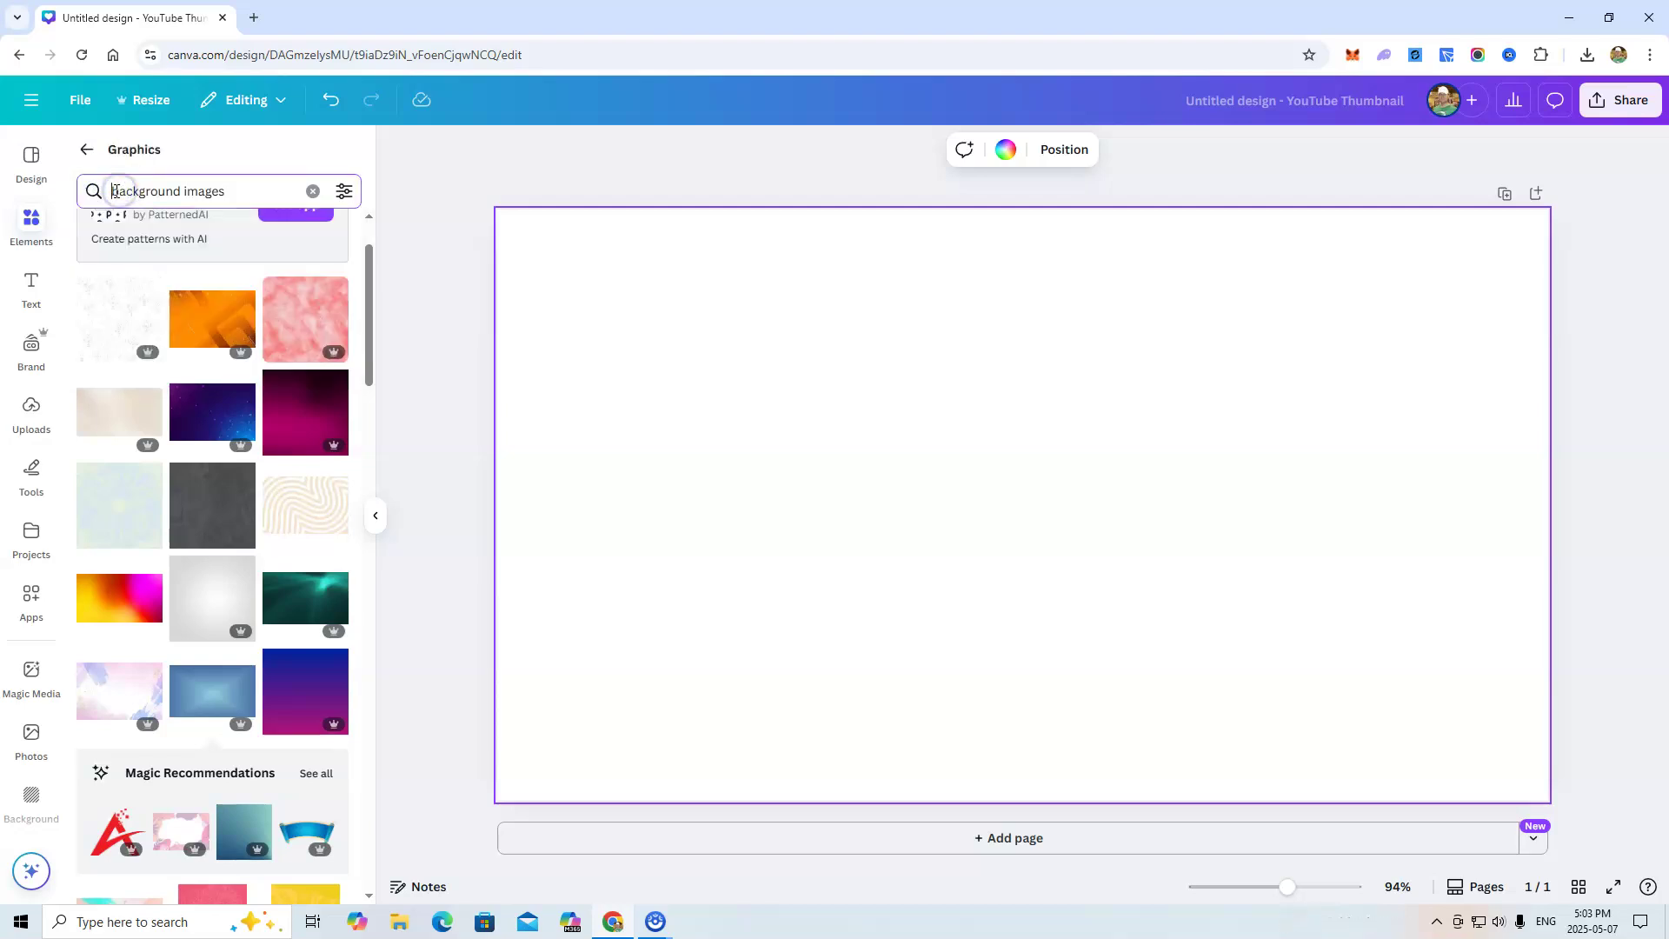
type("thumbna")
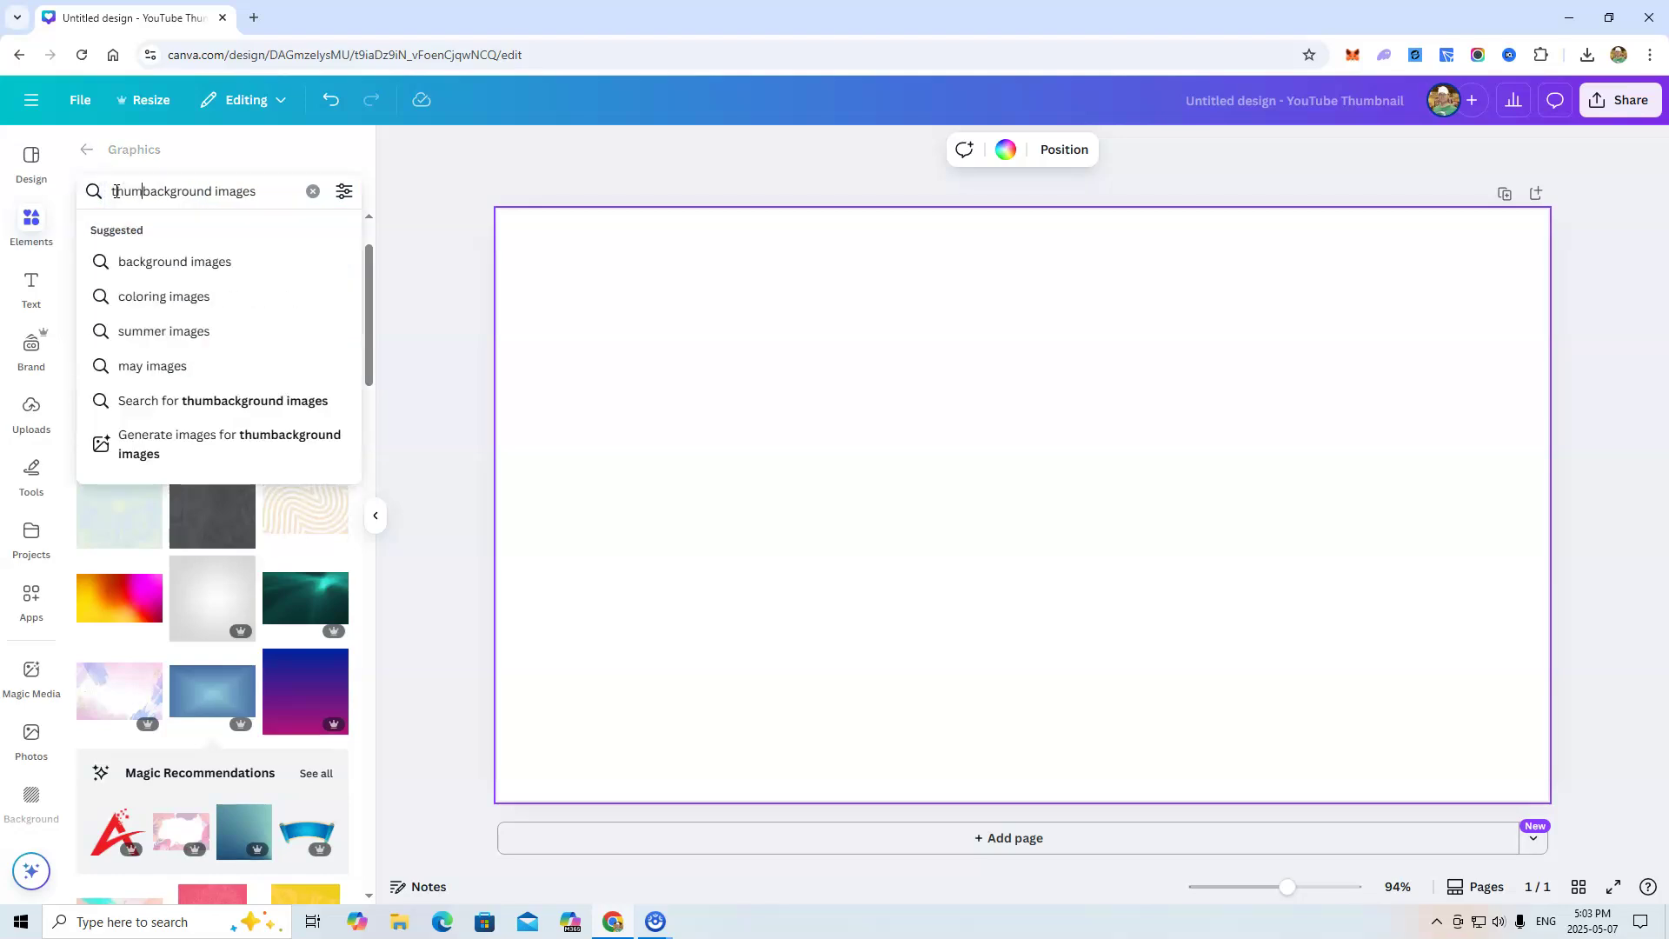
type("il")
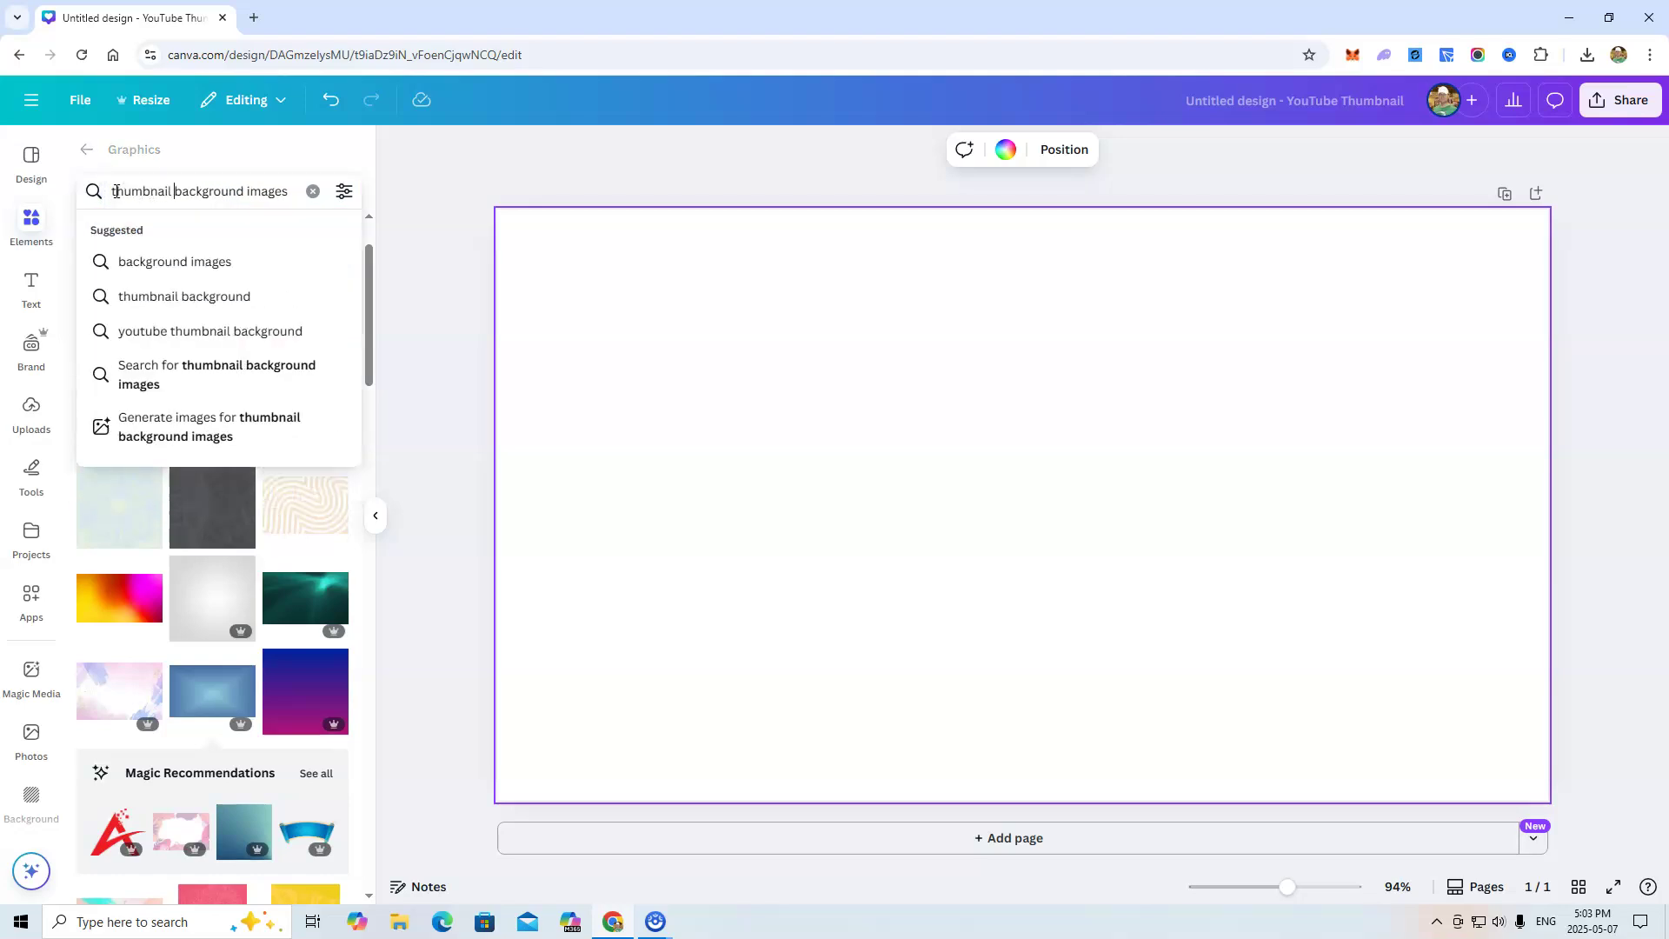
key("Return")
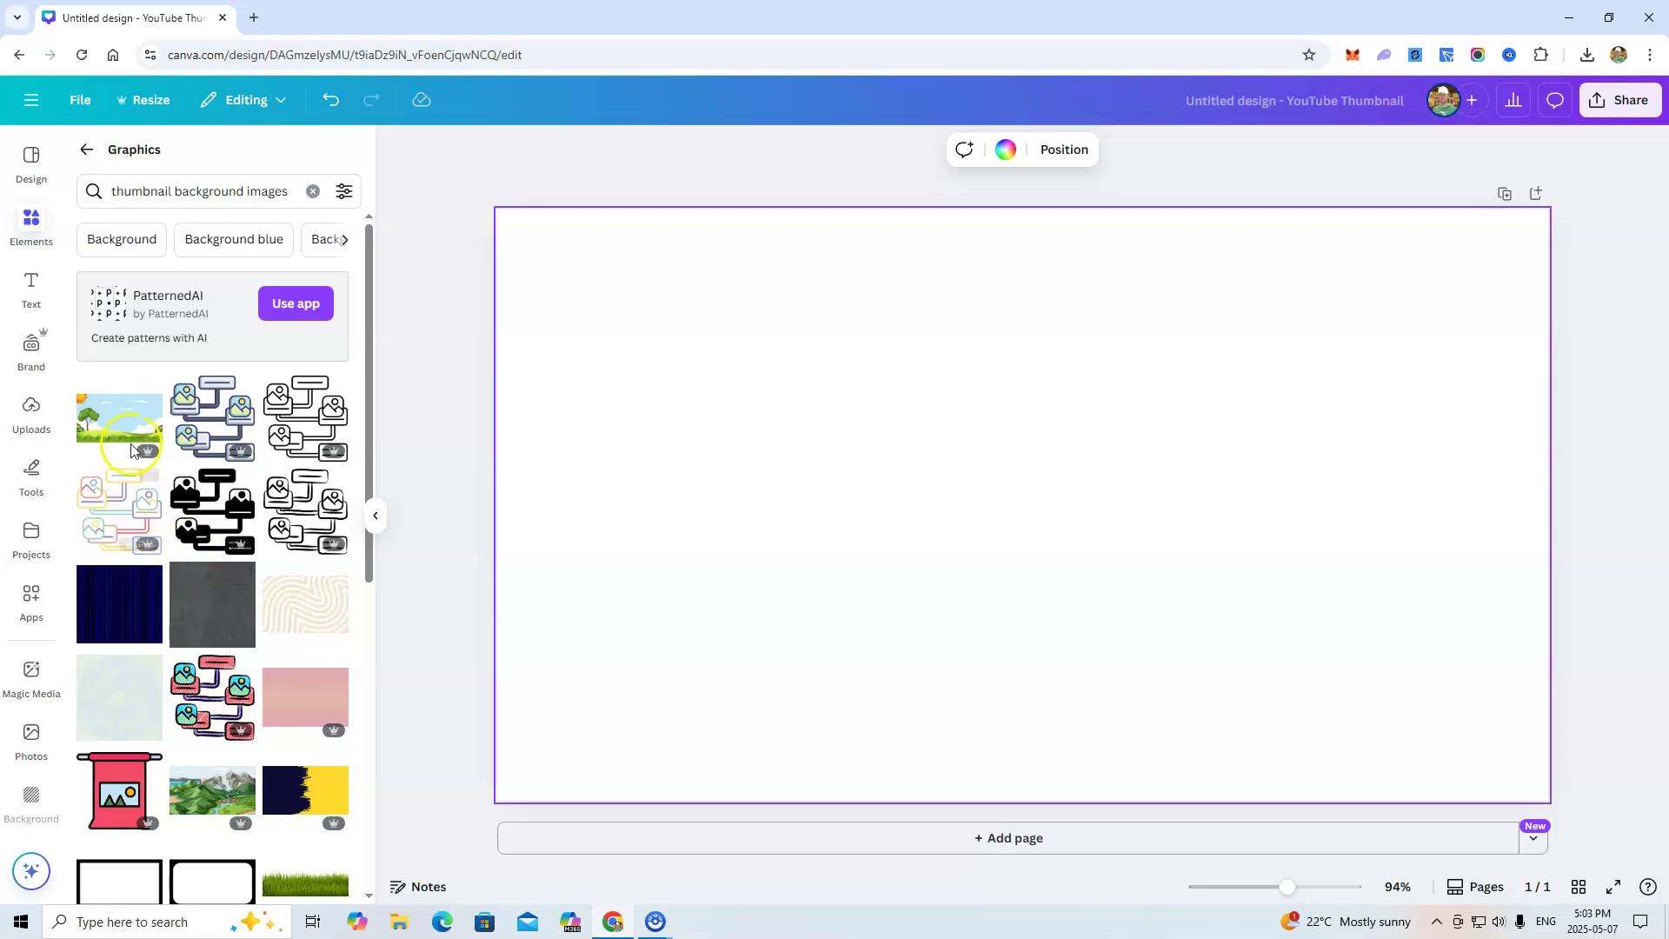
Add the black graphic with the teal diamond-dot pattern and set it as the page background.
left_click(211, 706)
scroll(131, 689, "down", 6)
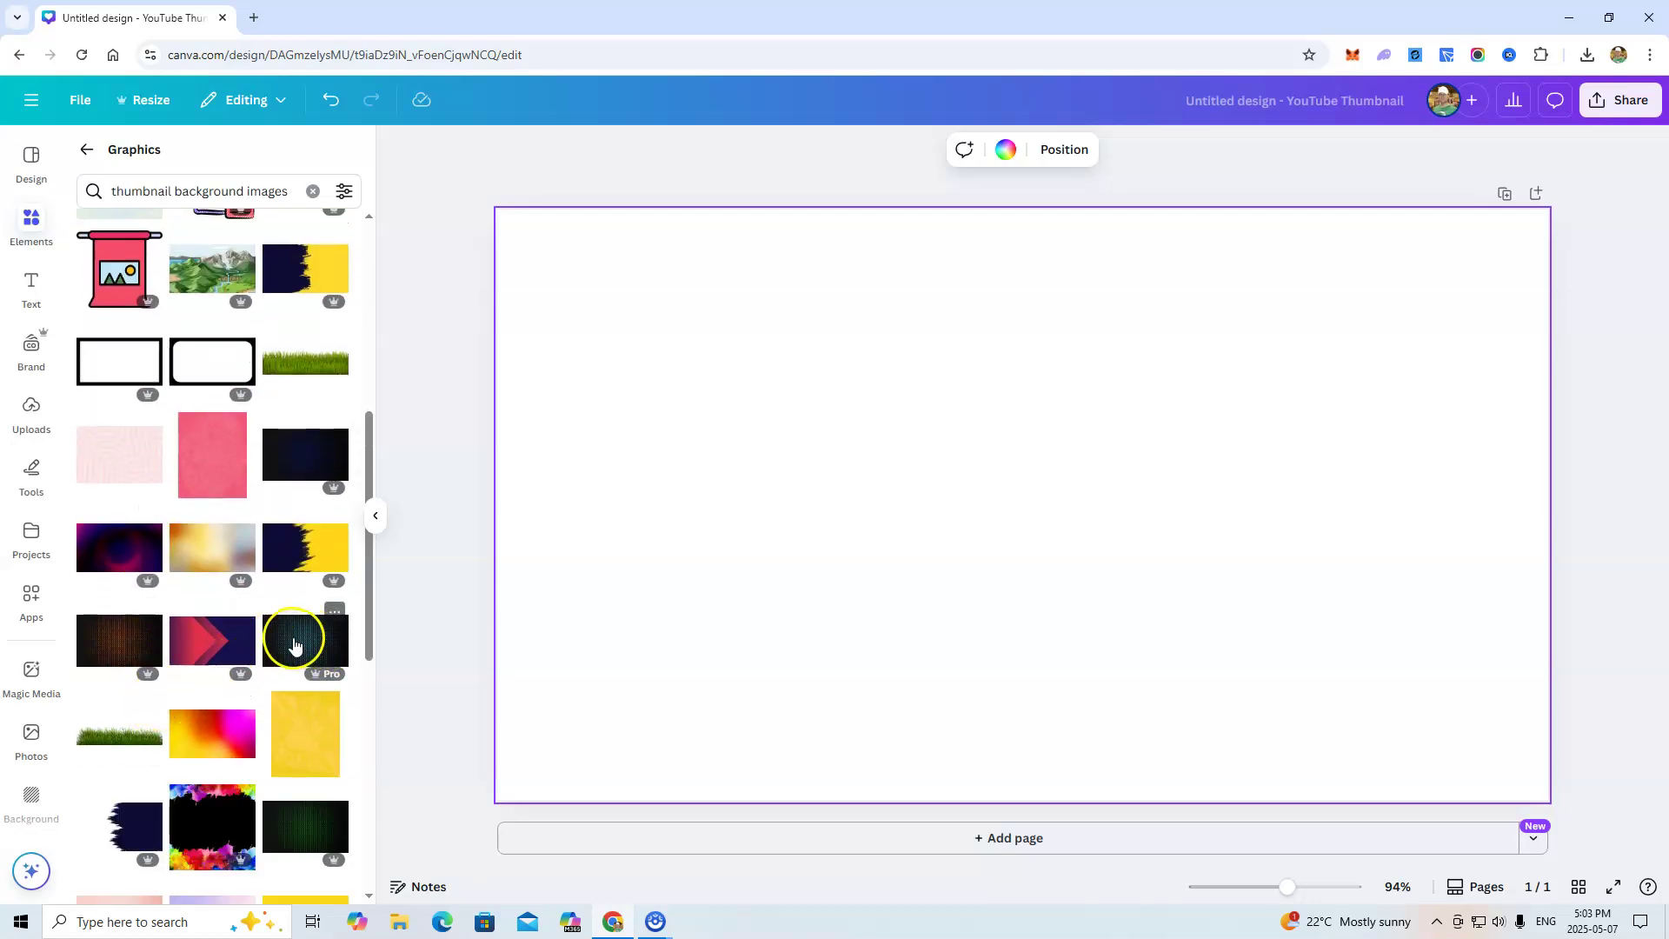
left_click(294, 644)
right_click(916, 564)
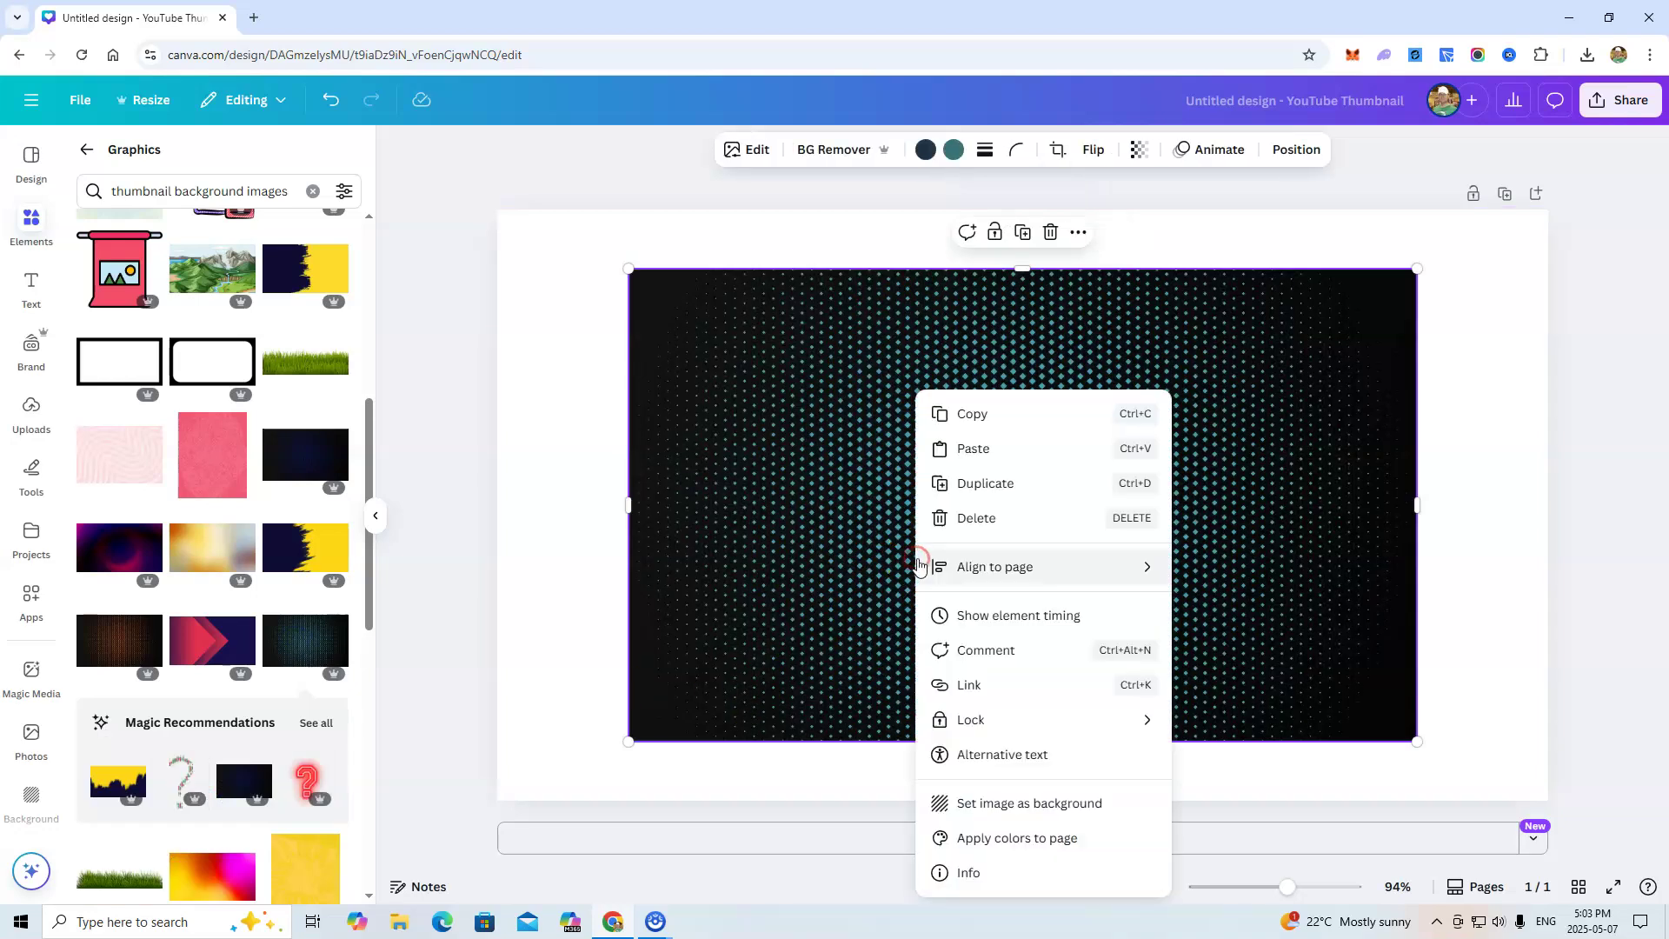
left_click(965, 804)
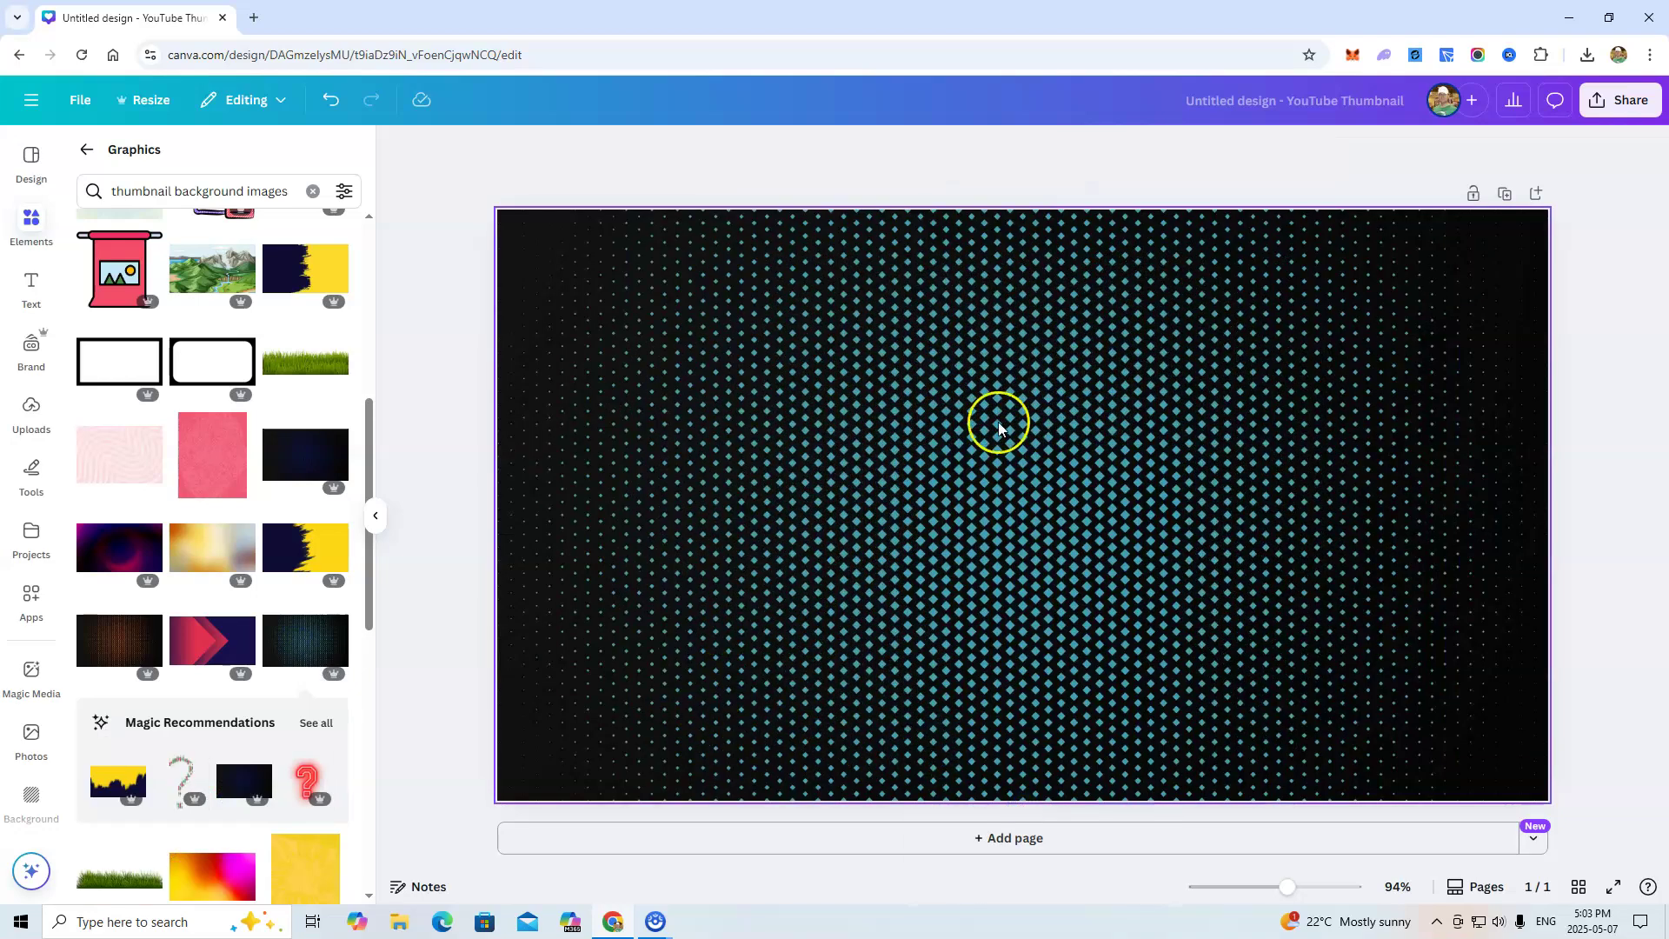
scroll(224, 670, "down", 4)
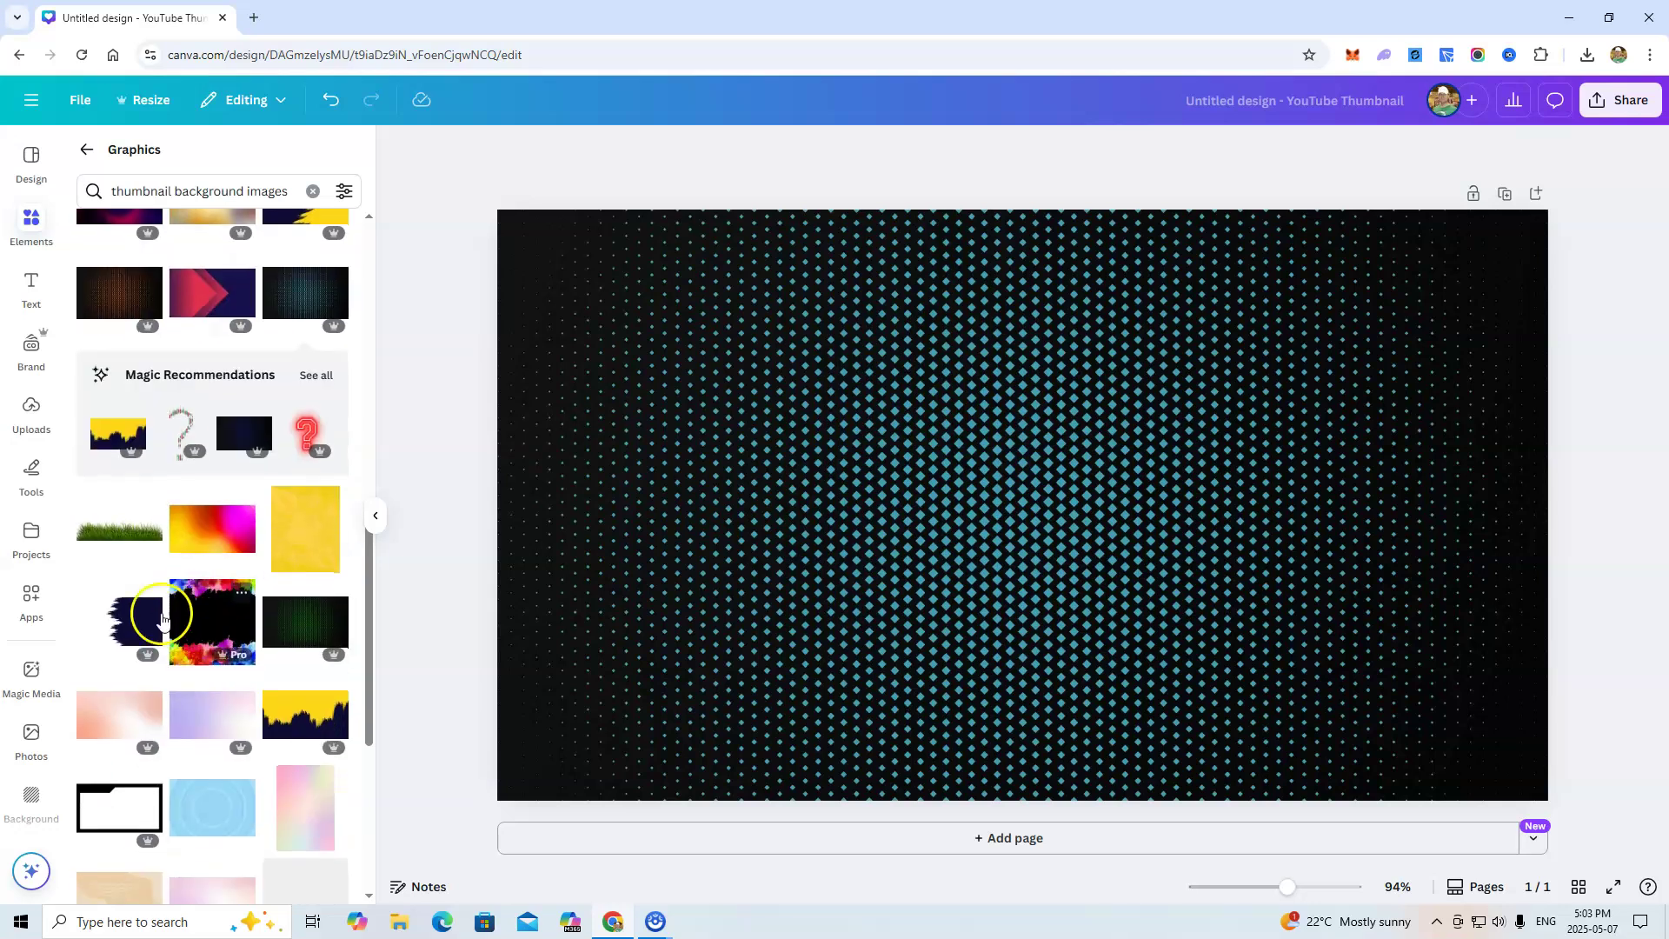
scroll(235, 513, "up", 3)
scroll(248, 608, "down", 5)
scroll(204, 736, "down", 9)
scroll(136, 676, "up", 15)
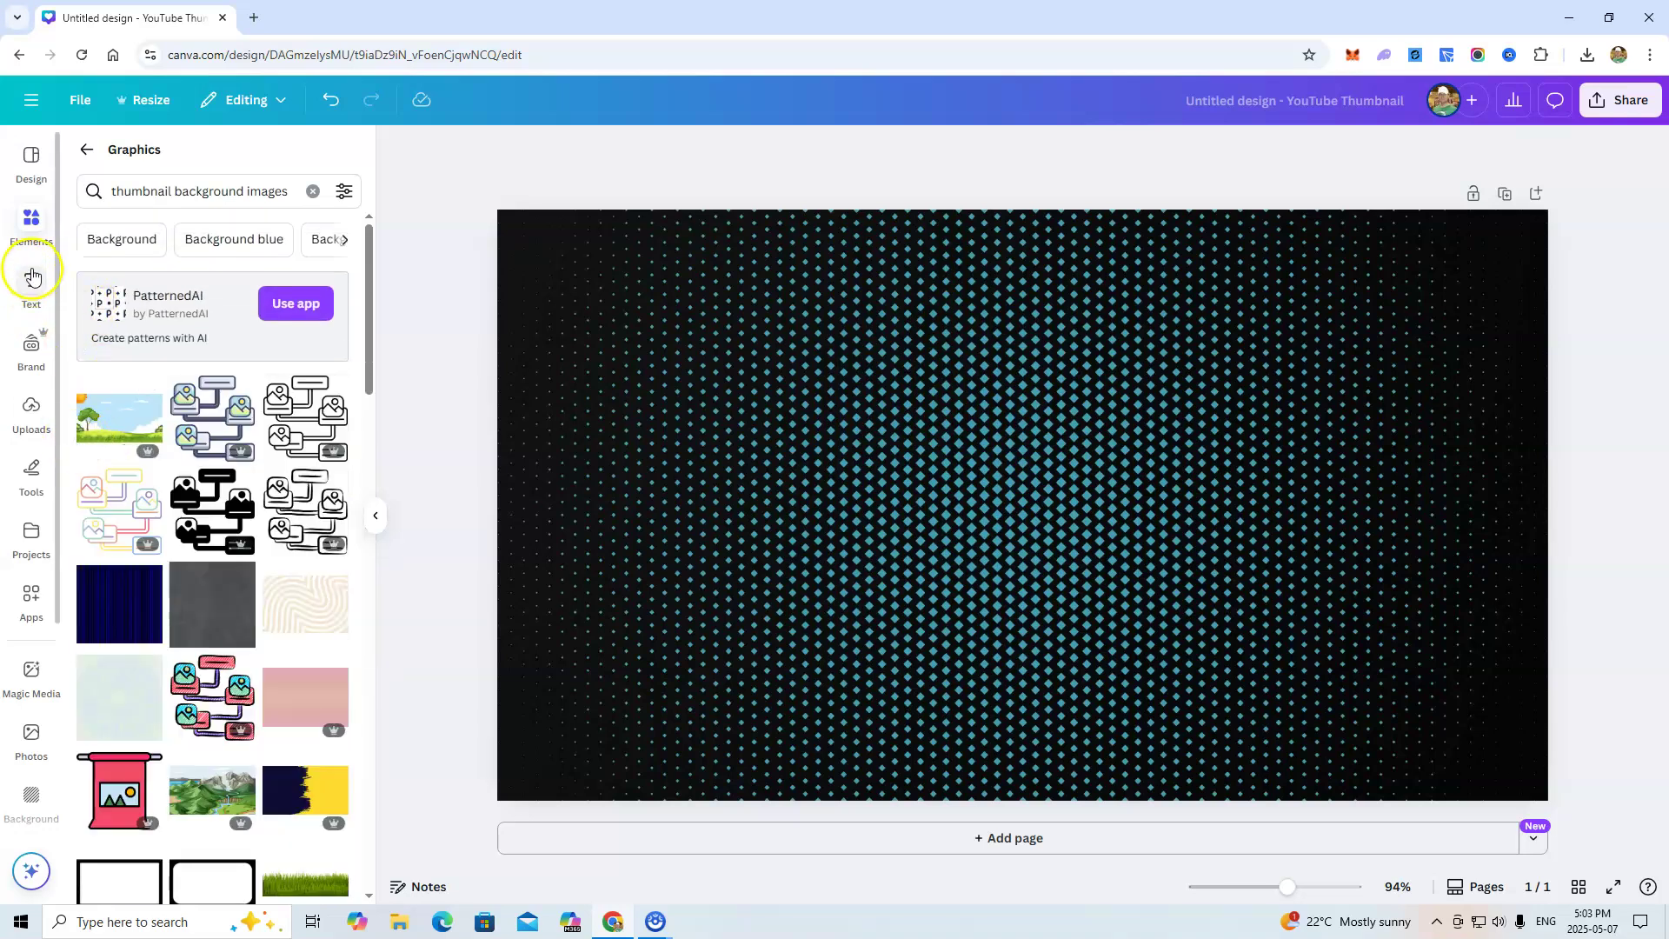
Search the graphics for "stars".
left_click(34, 229)
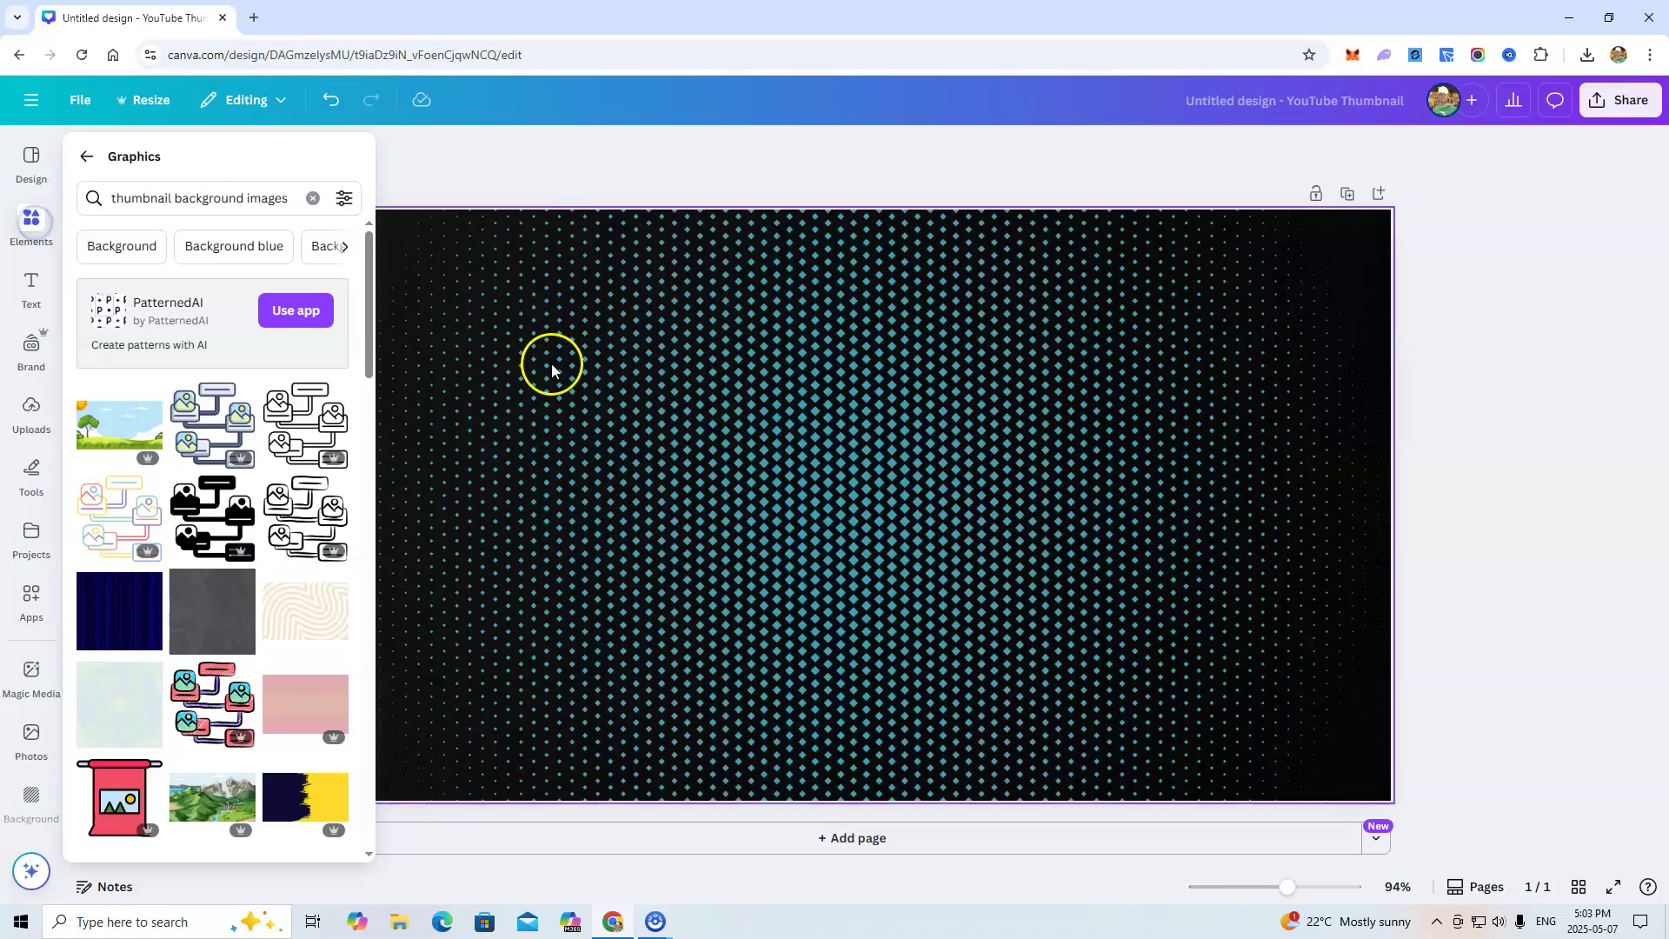
left_click(31, 223)
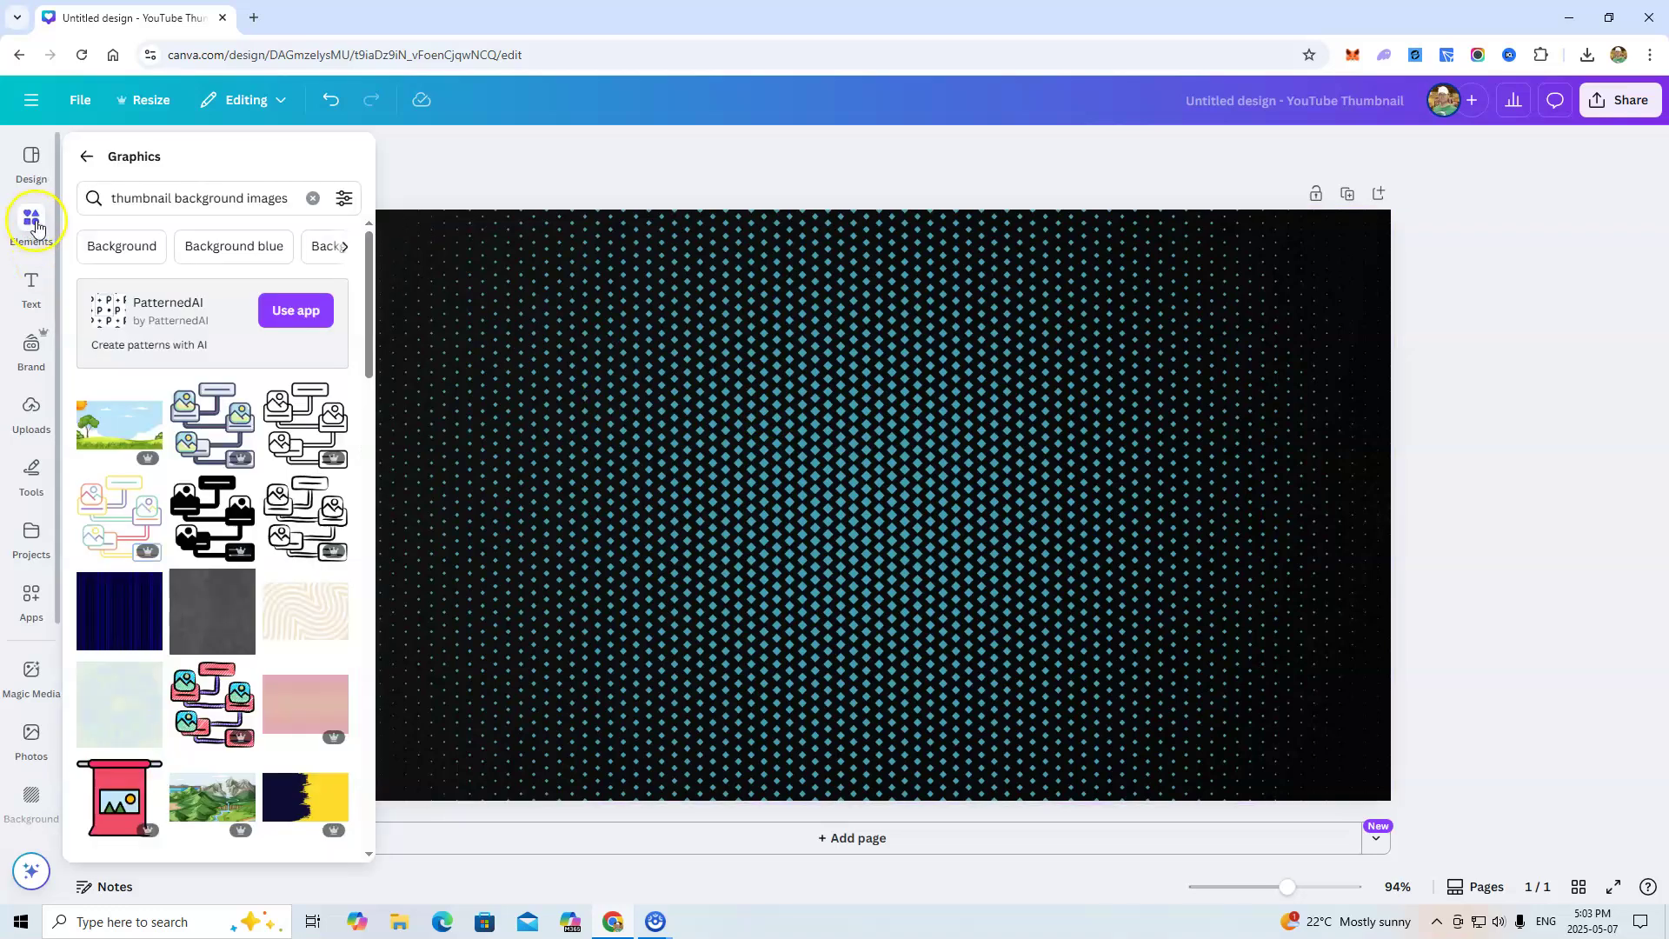
left_click(289, 194)
left_click_drag(289, 197, 35, 198)
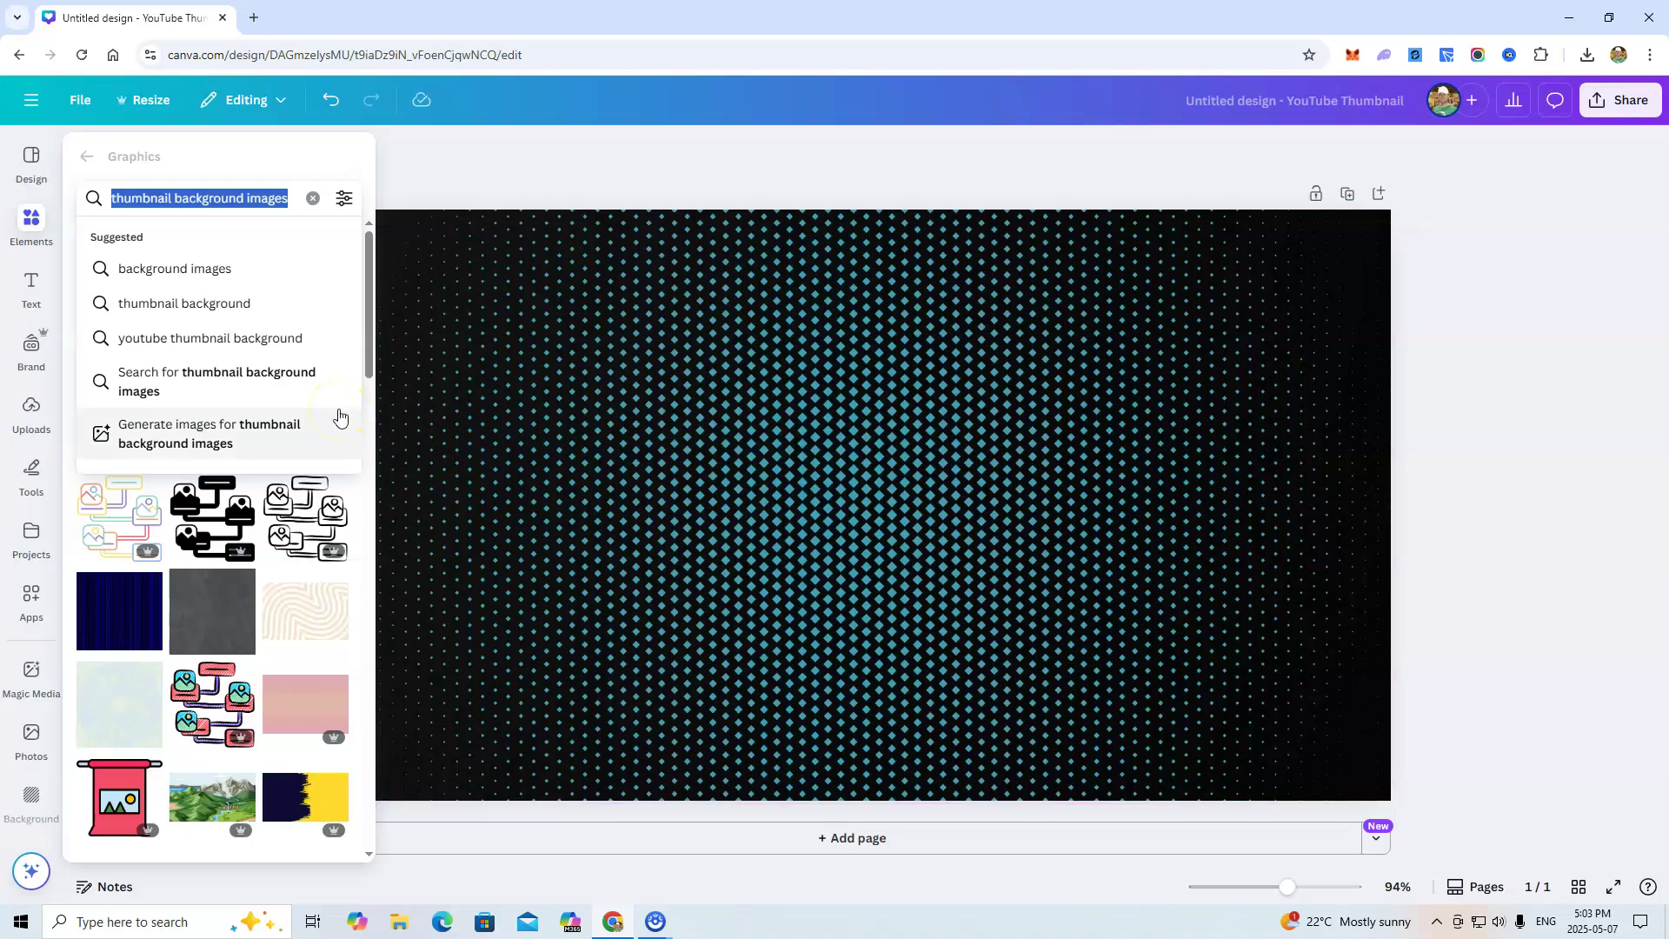
type("stars")
key("Return")
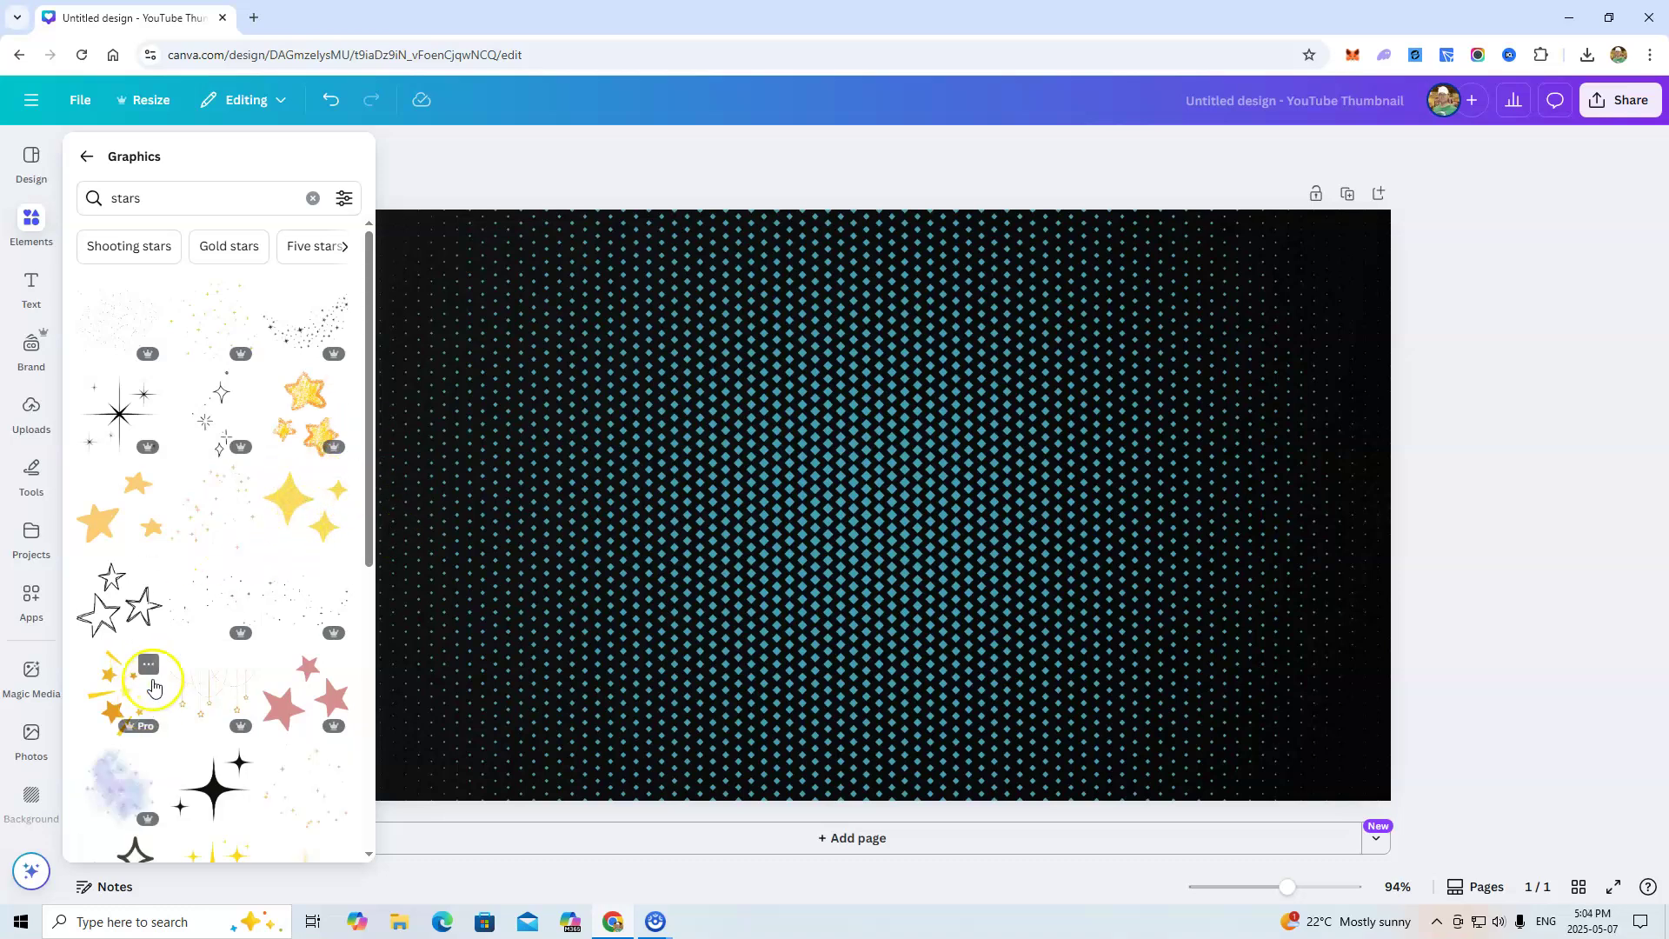
Add the graphic of orange and yellow stars with rays and place it in the page's upper-left corner.
left_click(122, 698)
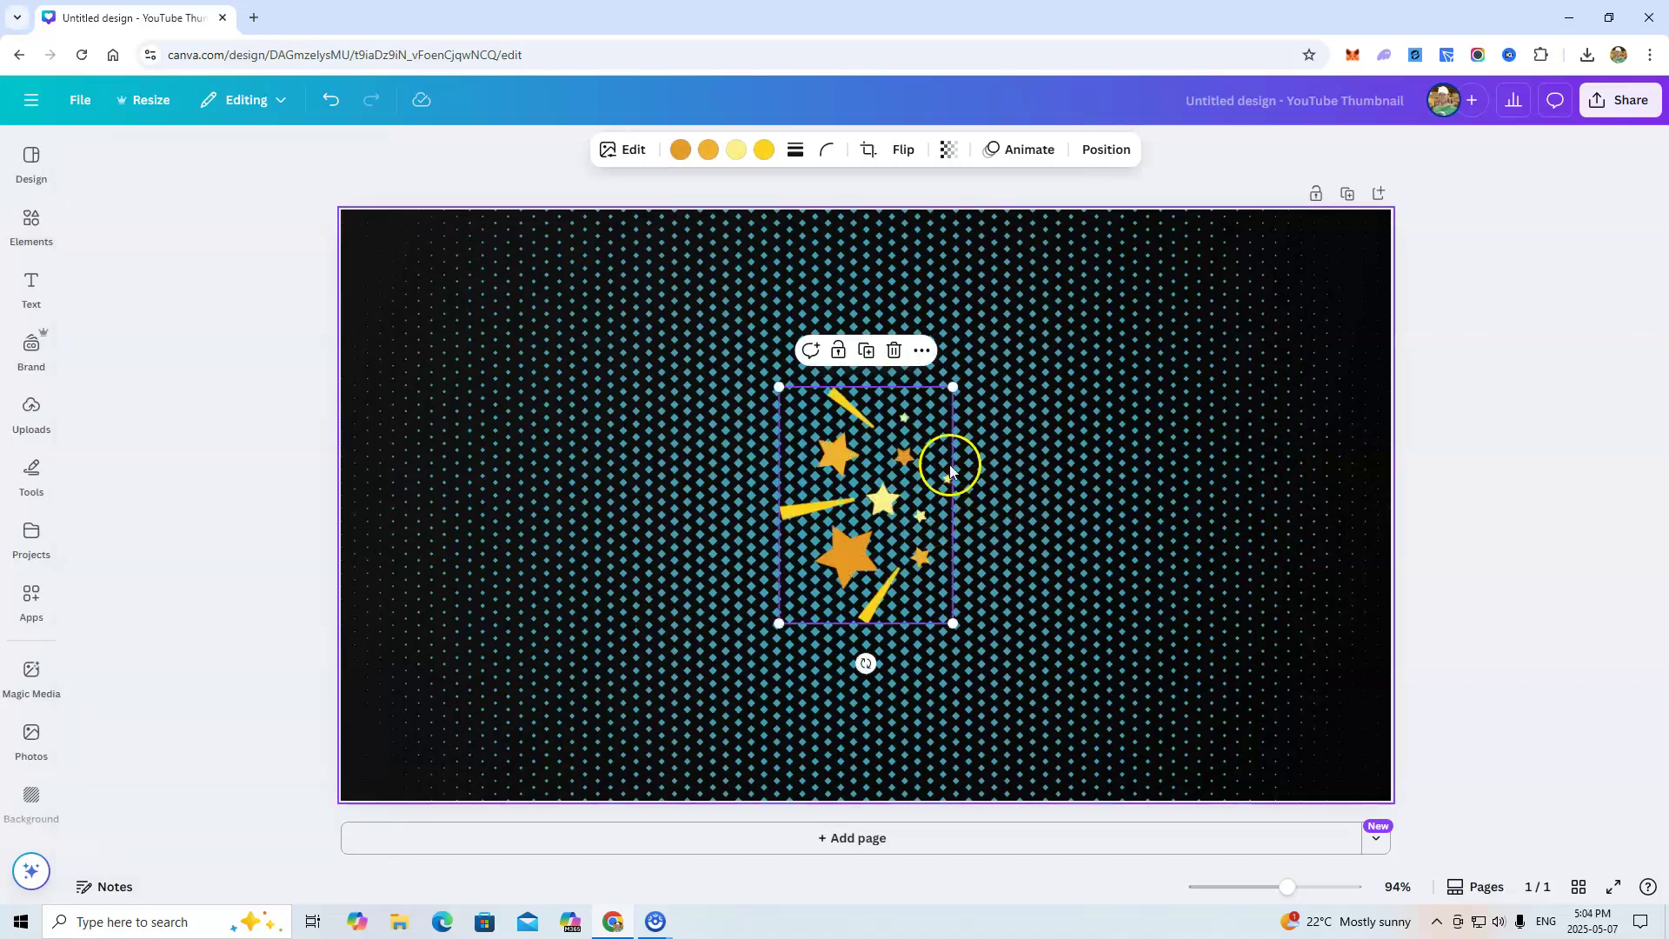
left_click_drag(823, 460, 408, 297)
left_click_drag(467, 348, 455, 346)
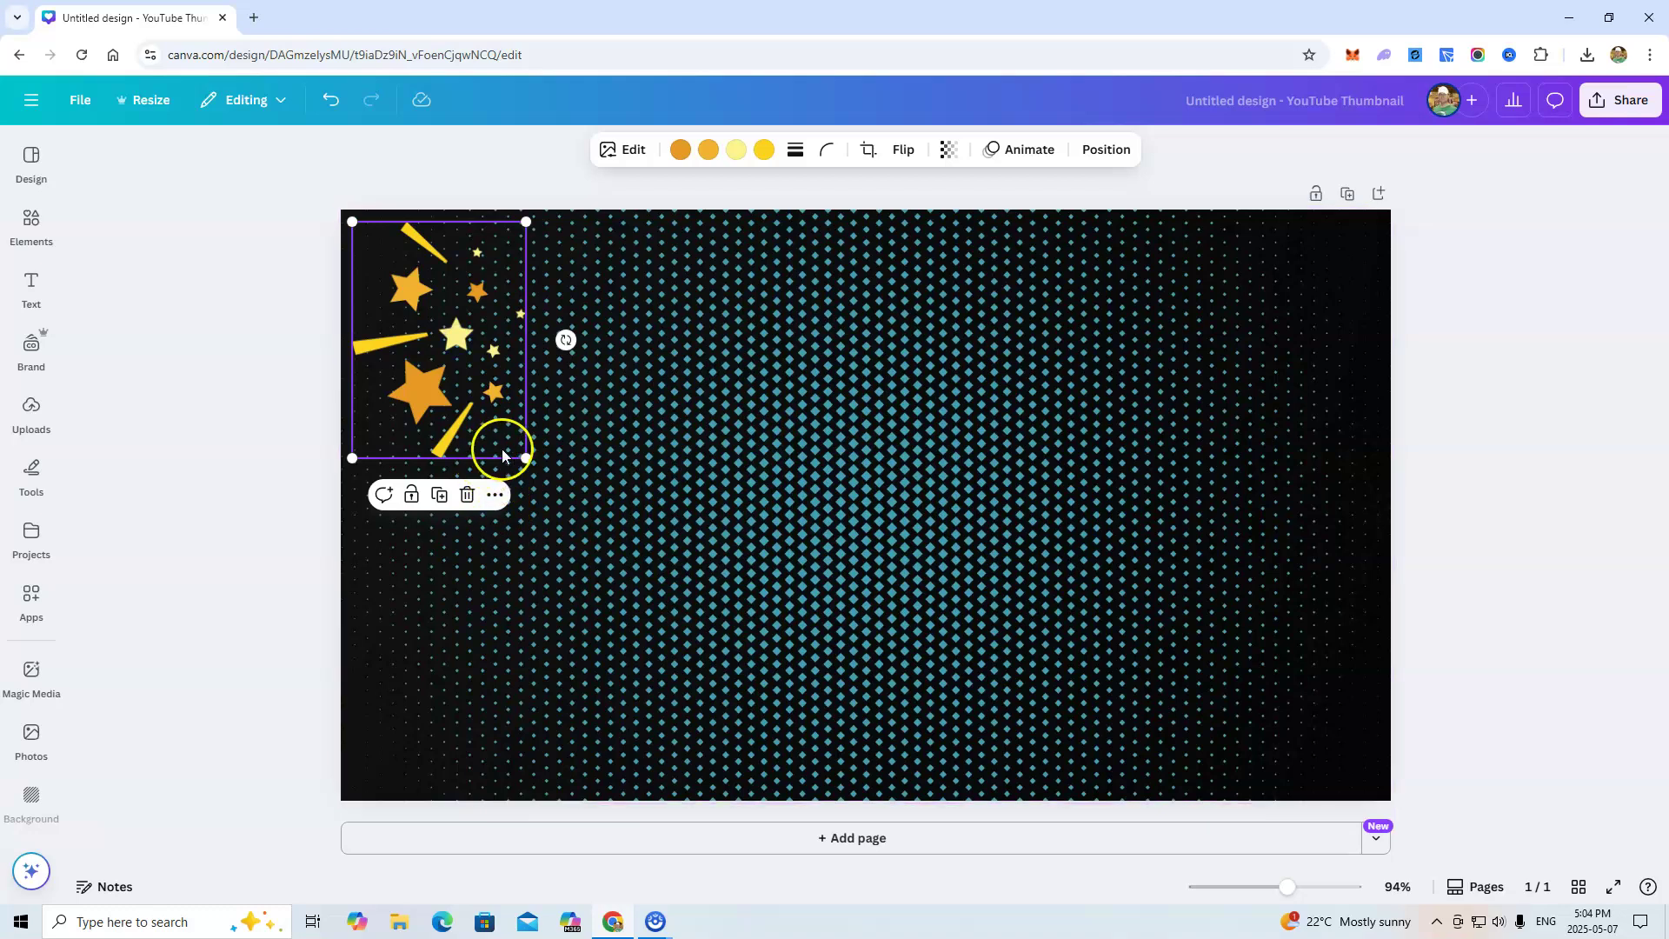
Duplicate the stars graphic and place the copy in the page's lower-right corner.
right_click(435, 378)
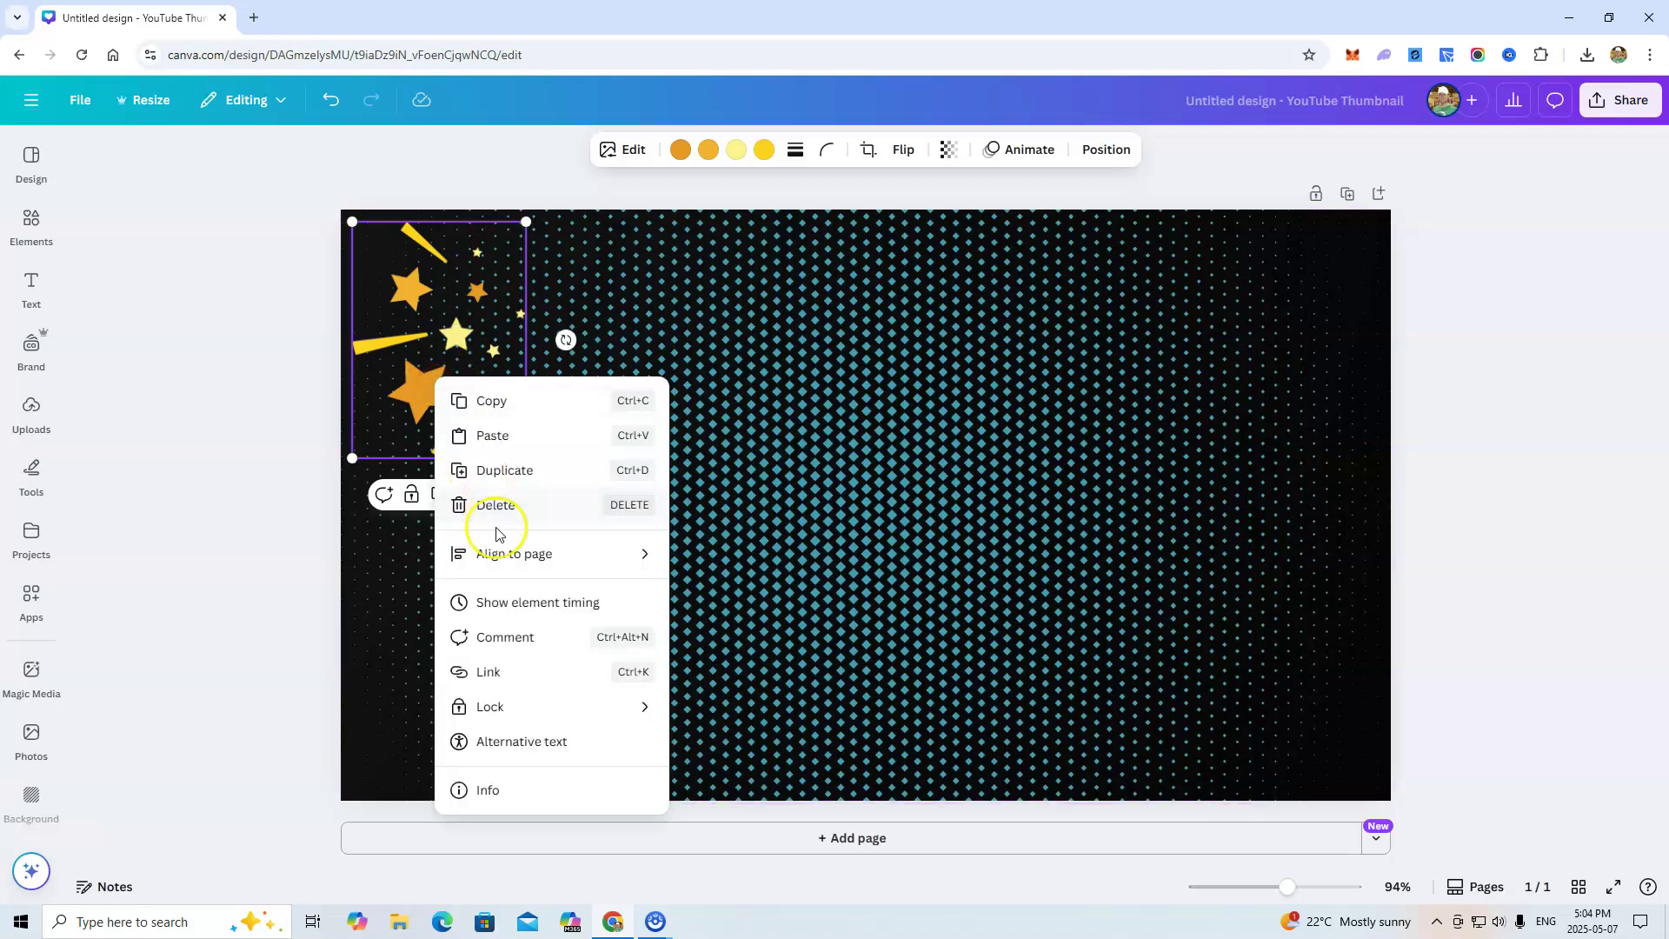
left_click(520, 474)
left_click_drag(426, 388, 1246, 692)
Flip the lower-right stars graphic horizontally so its rays point toward the page's right edge.
right_click(1257, 710)
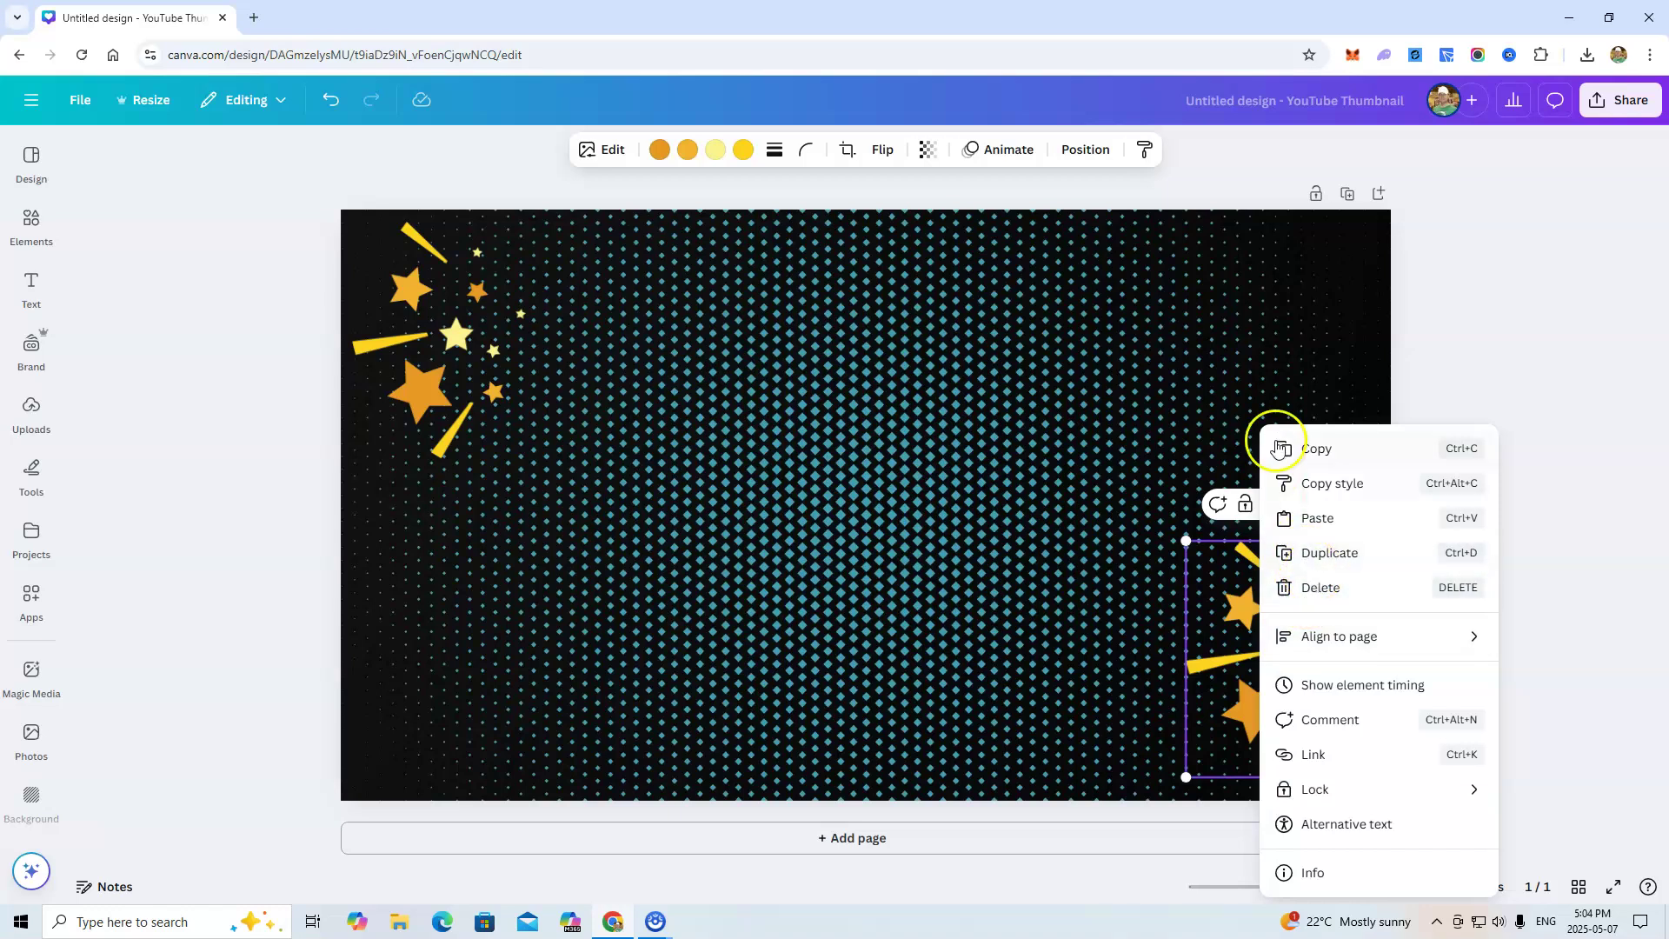
left_click(880, 150)
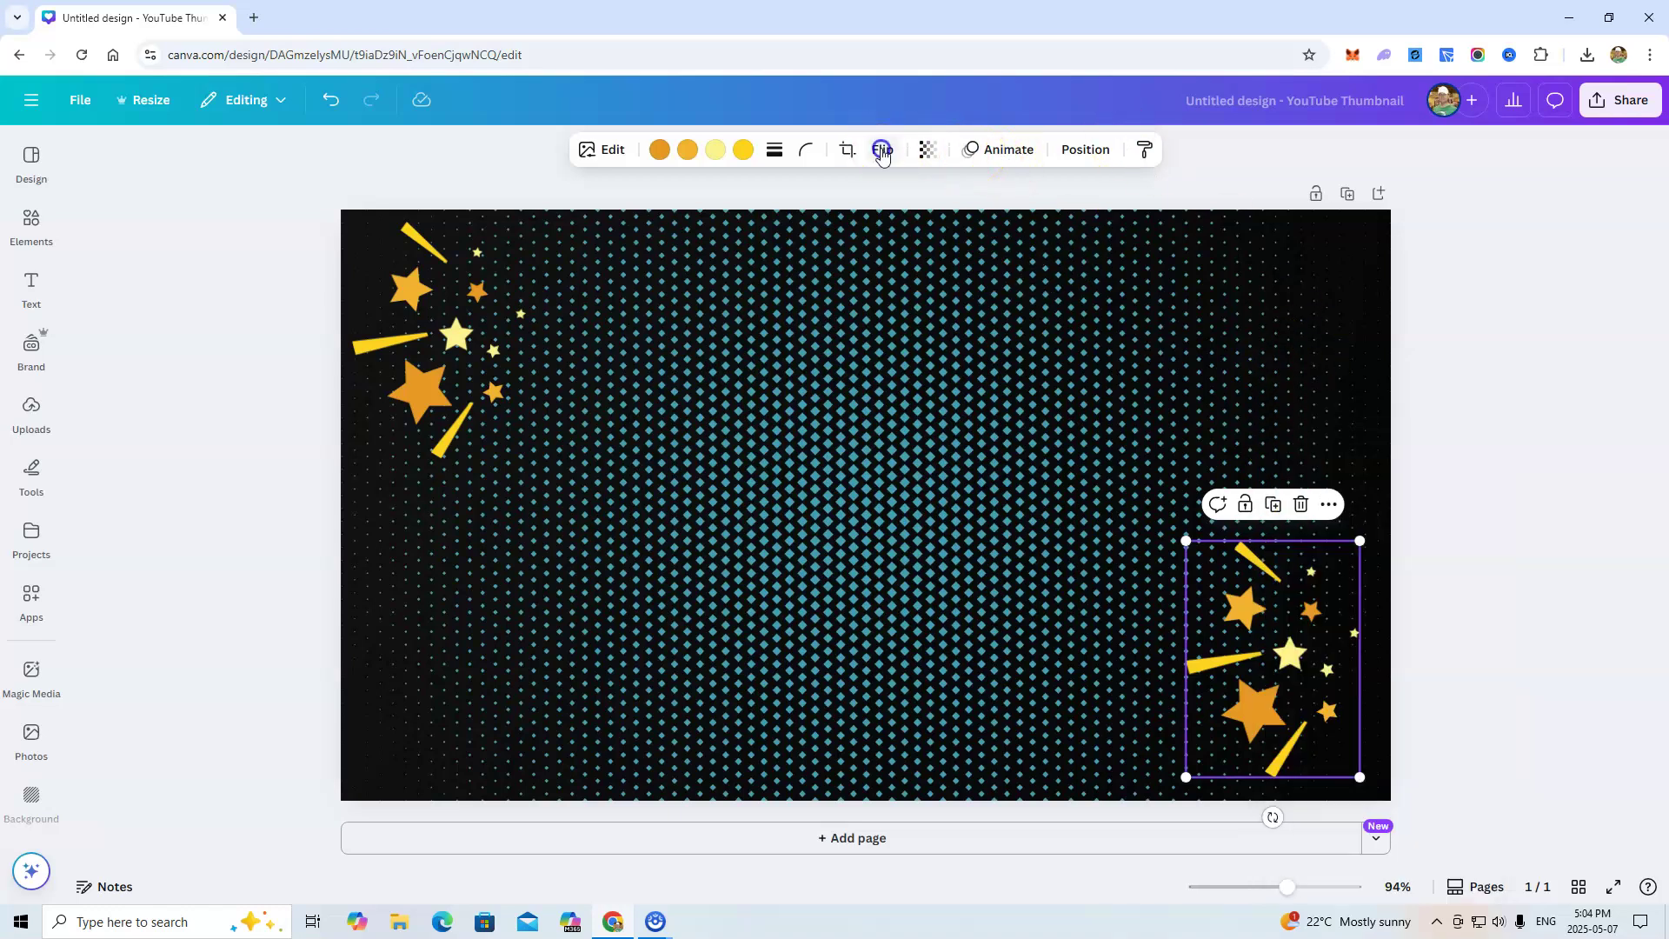
left_click(885, 156)
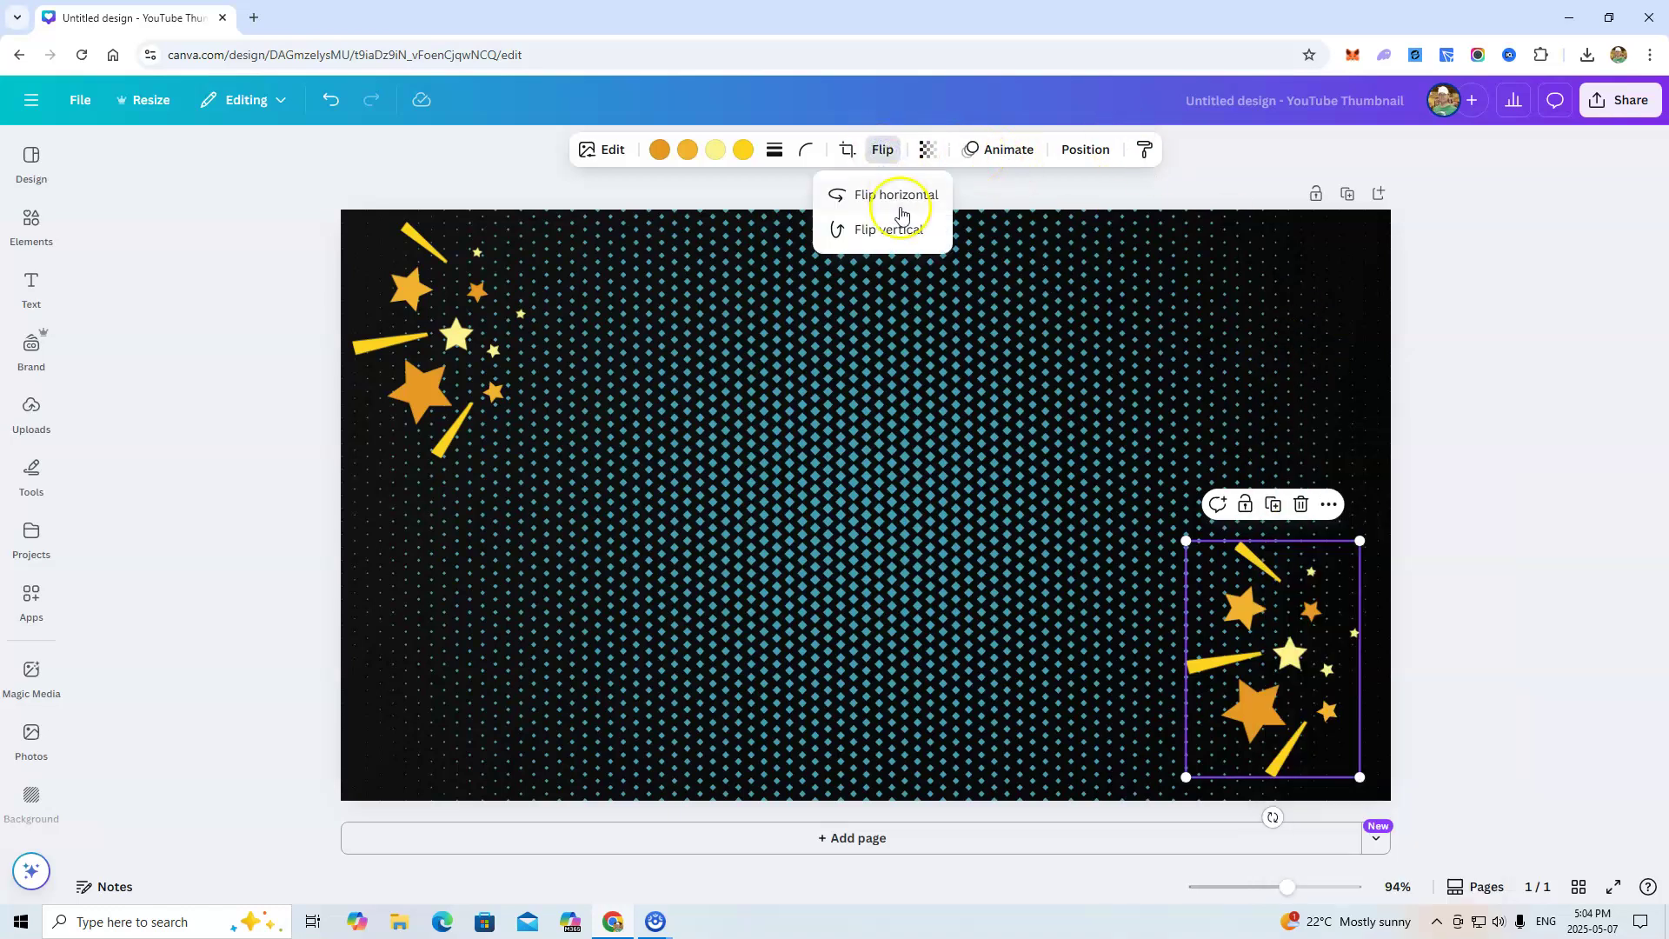
left_click(881, 197)
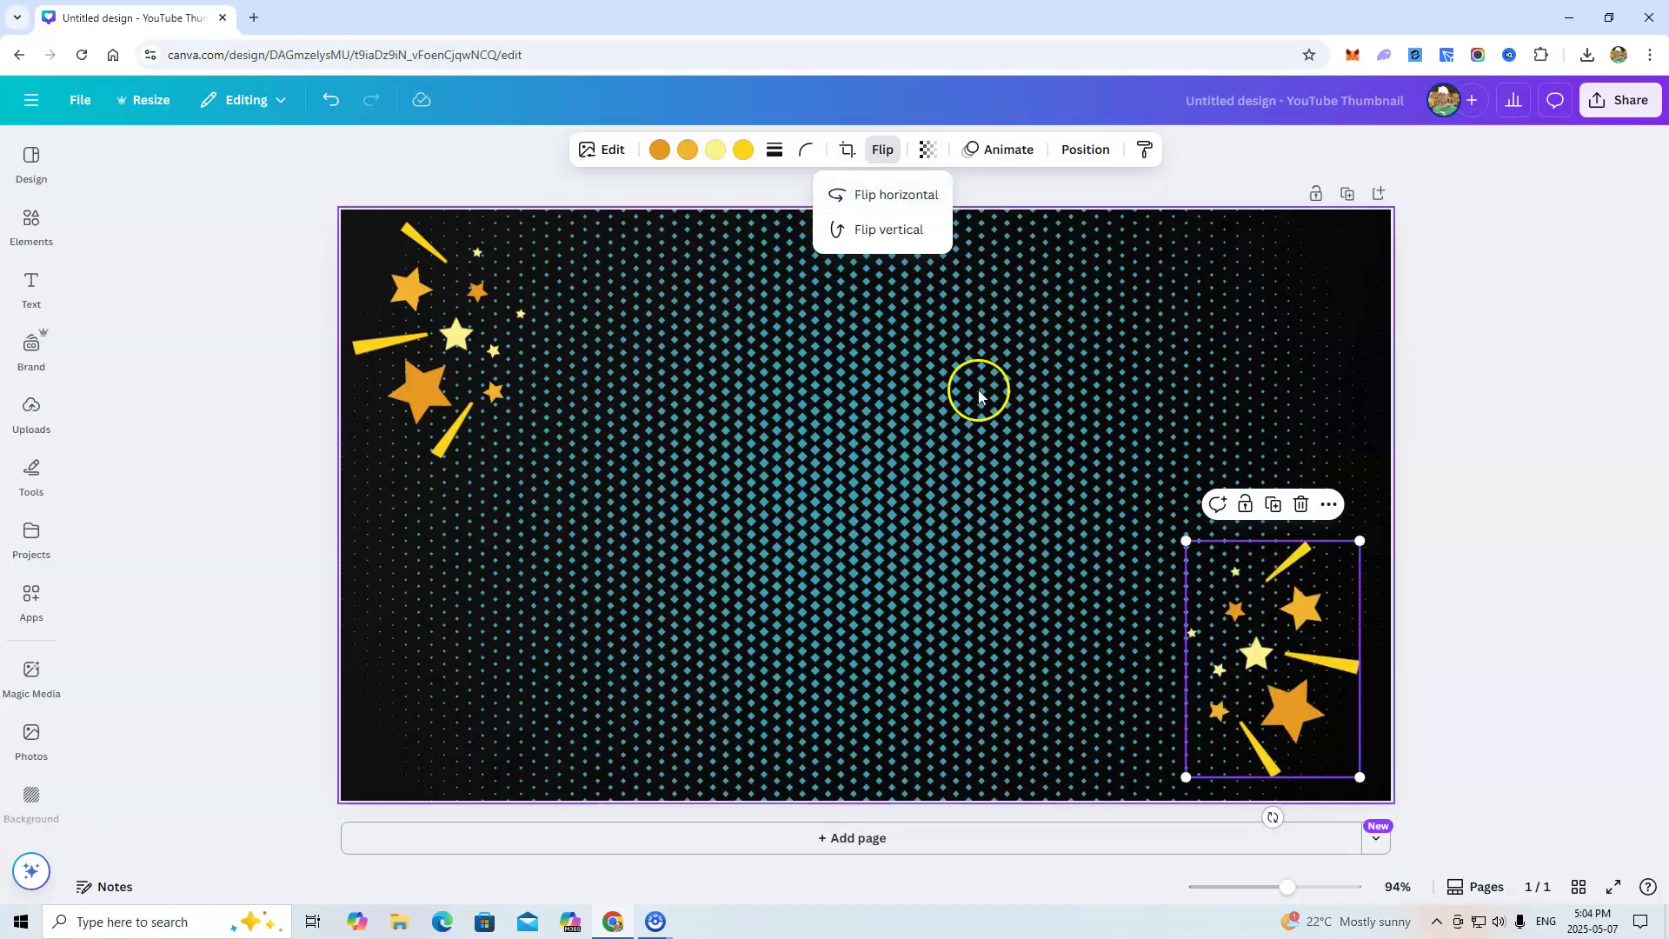
left_click(998, 471)
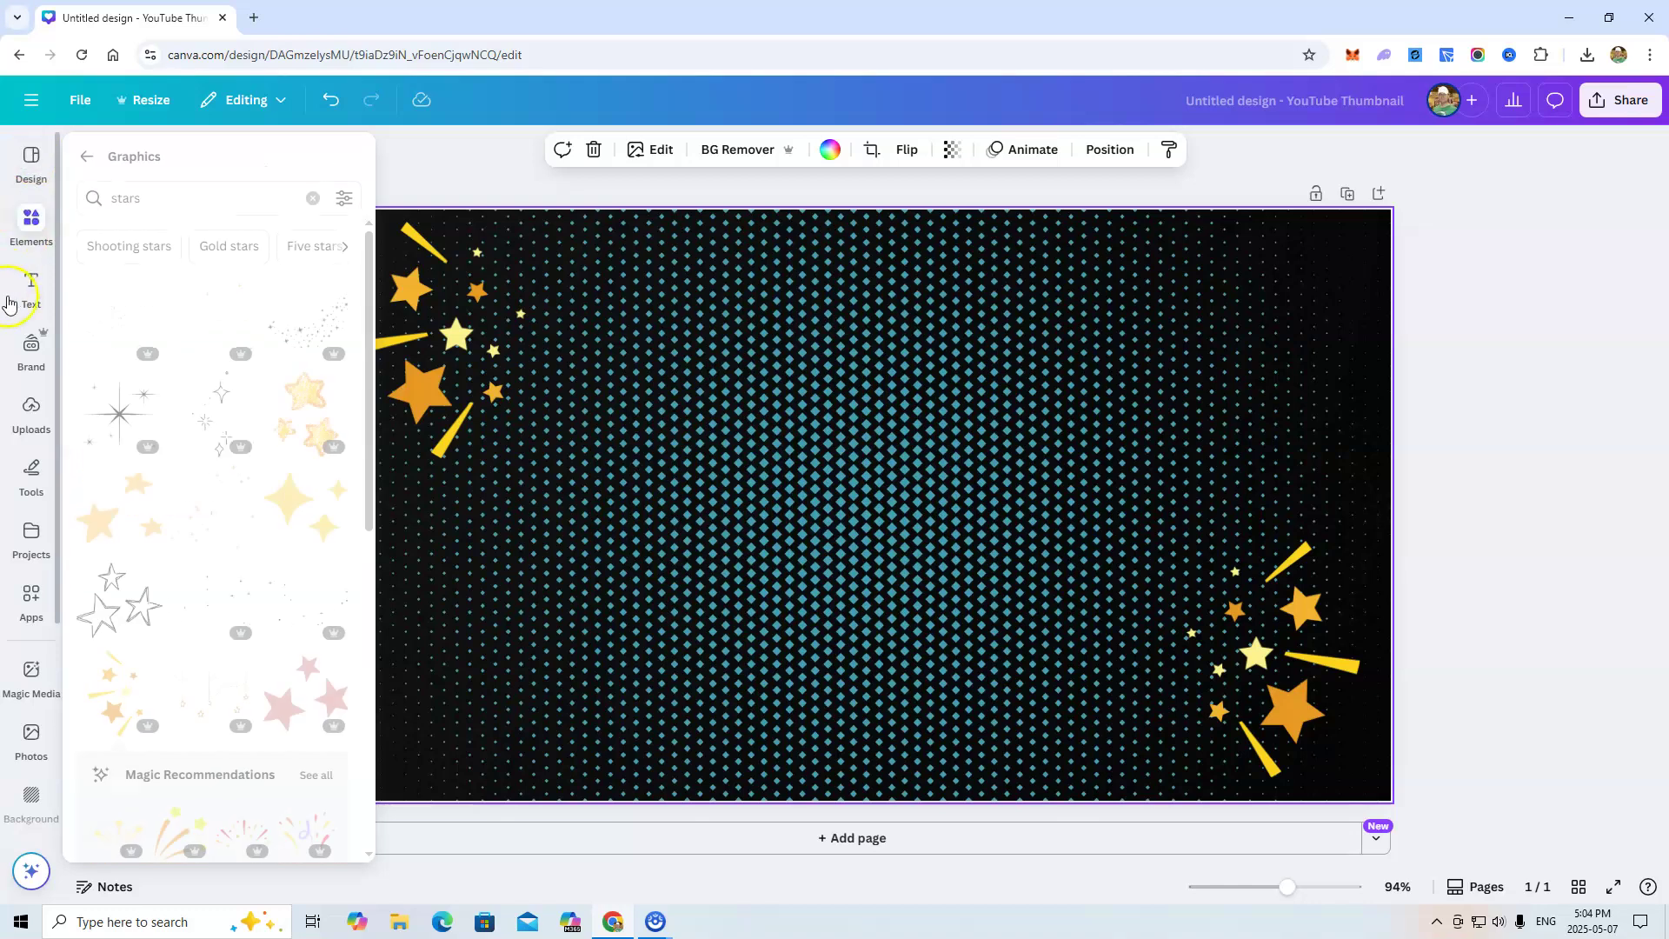
Search the graphics for "shocked man".
left_click(31, 226)
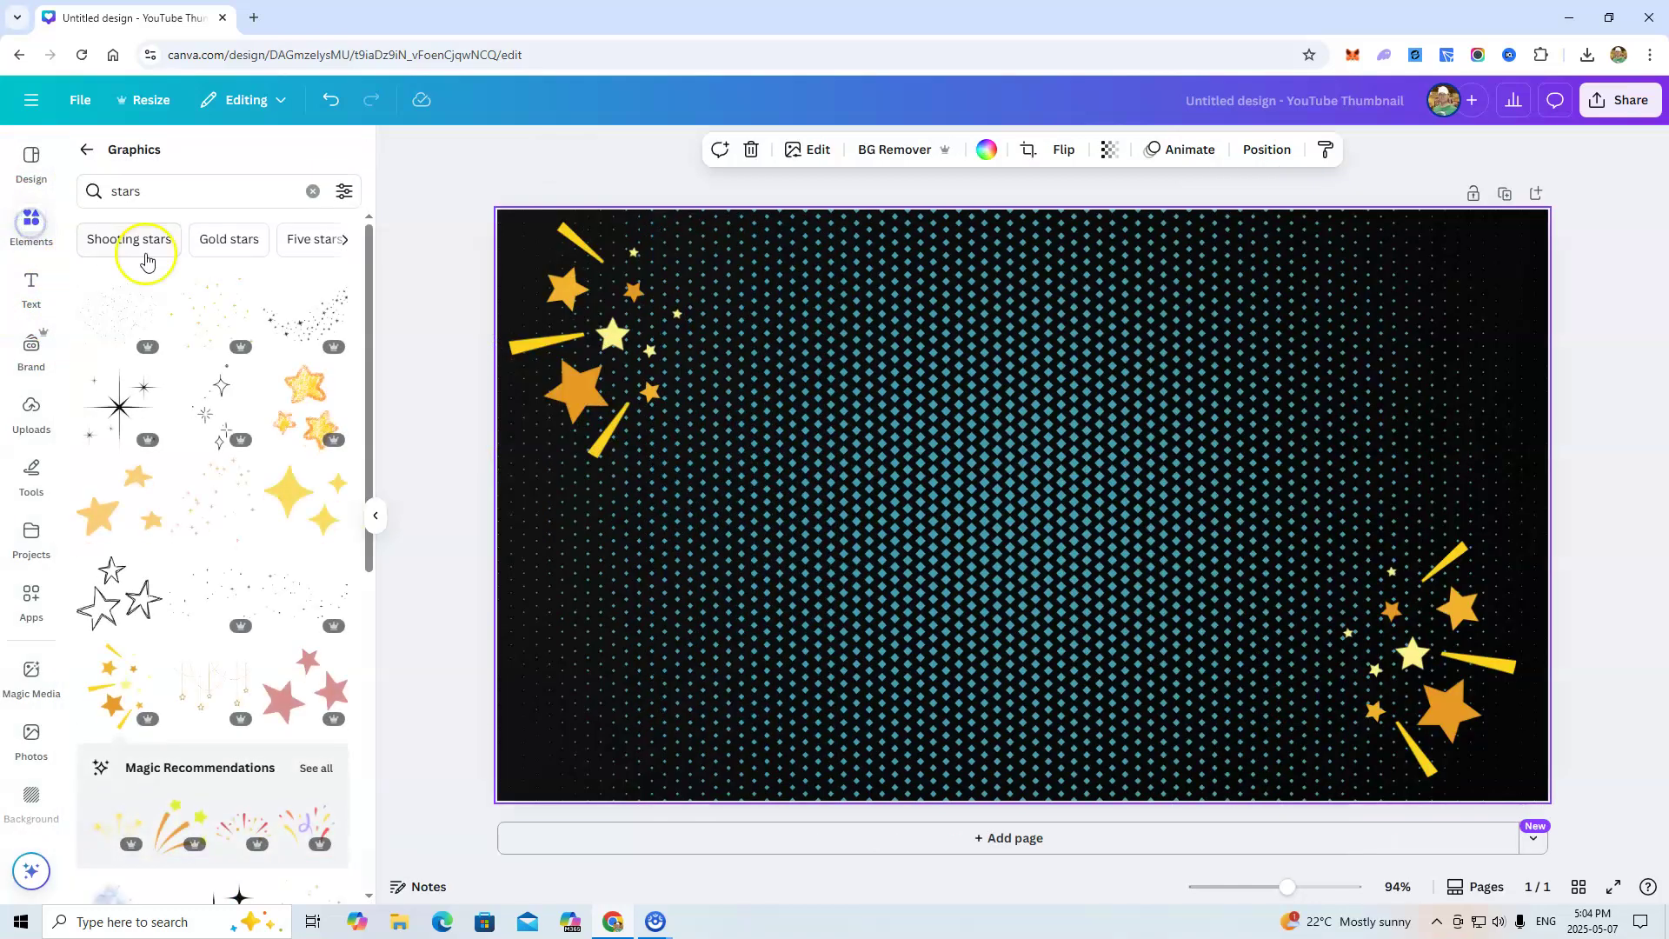
left_click(94, 185)
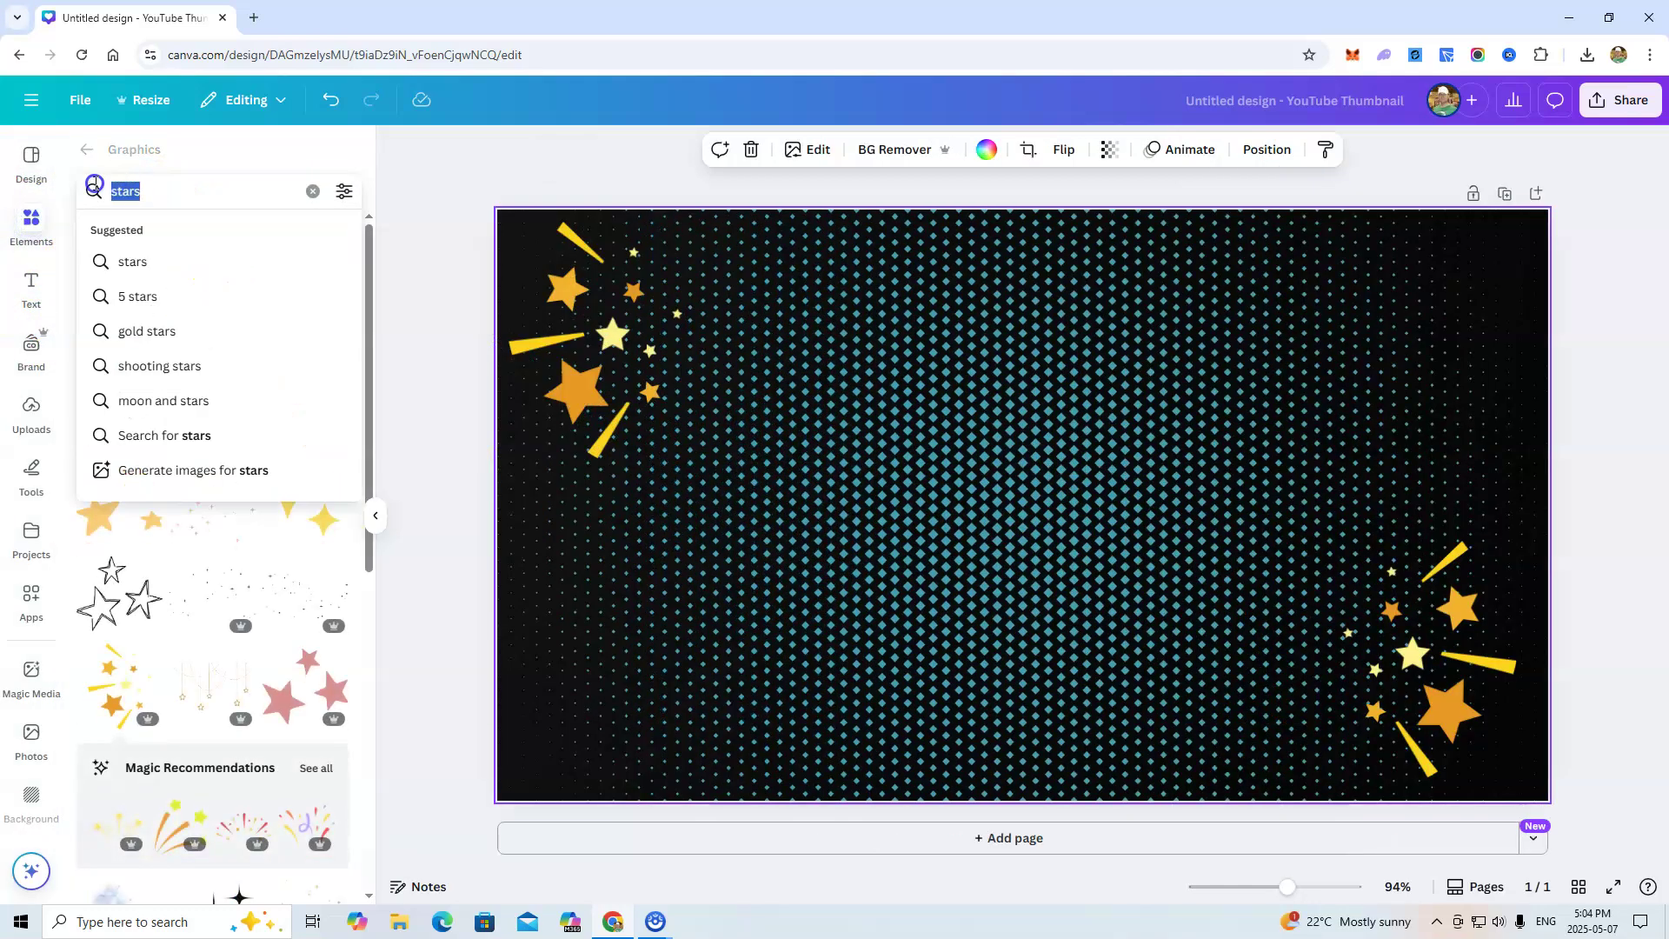
left_click(141, 272)
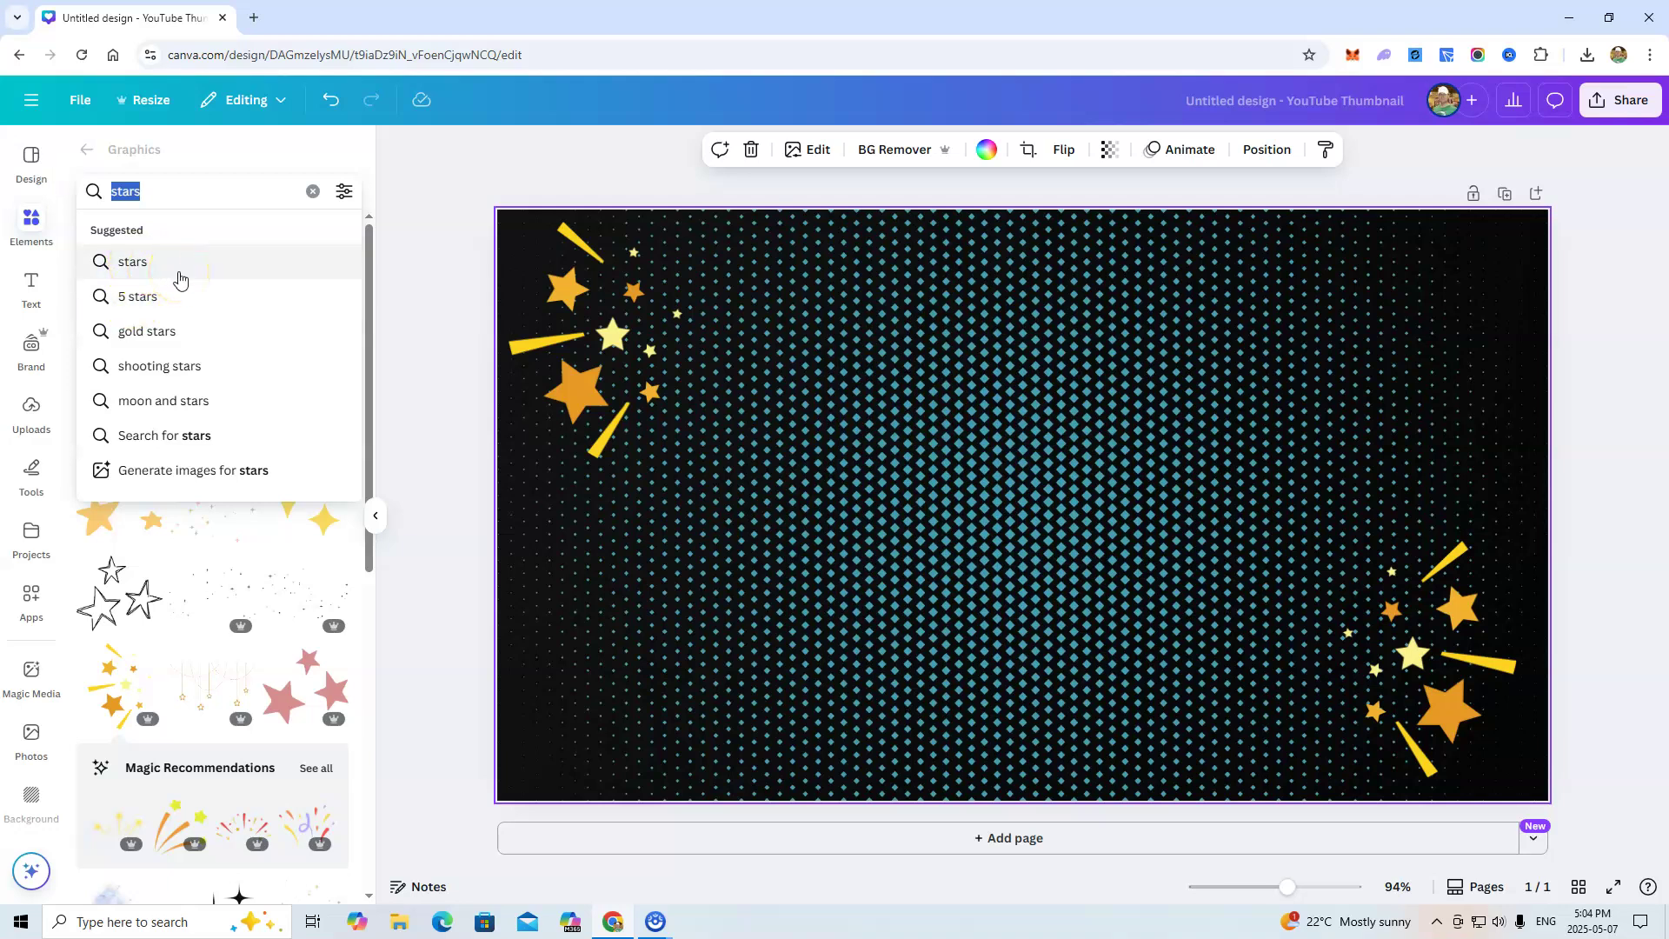
type("shocked man")
key("Return")
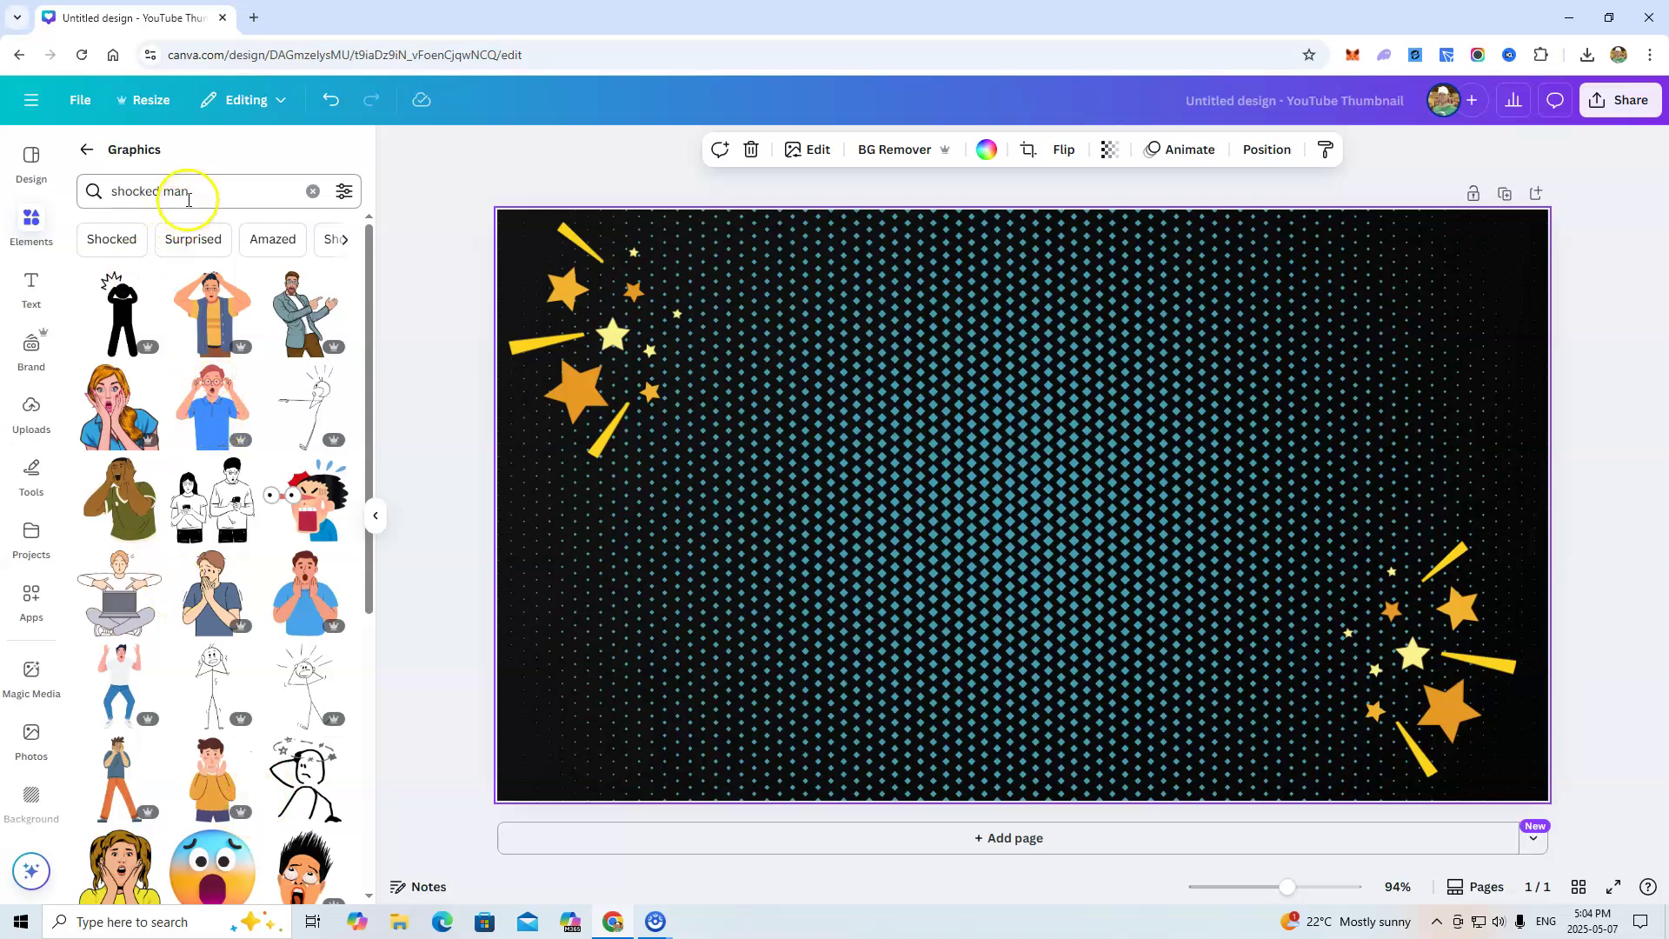
Leave the graphics results and show all recently used photos.
left_click(90, 154)
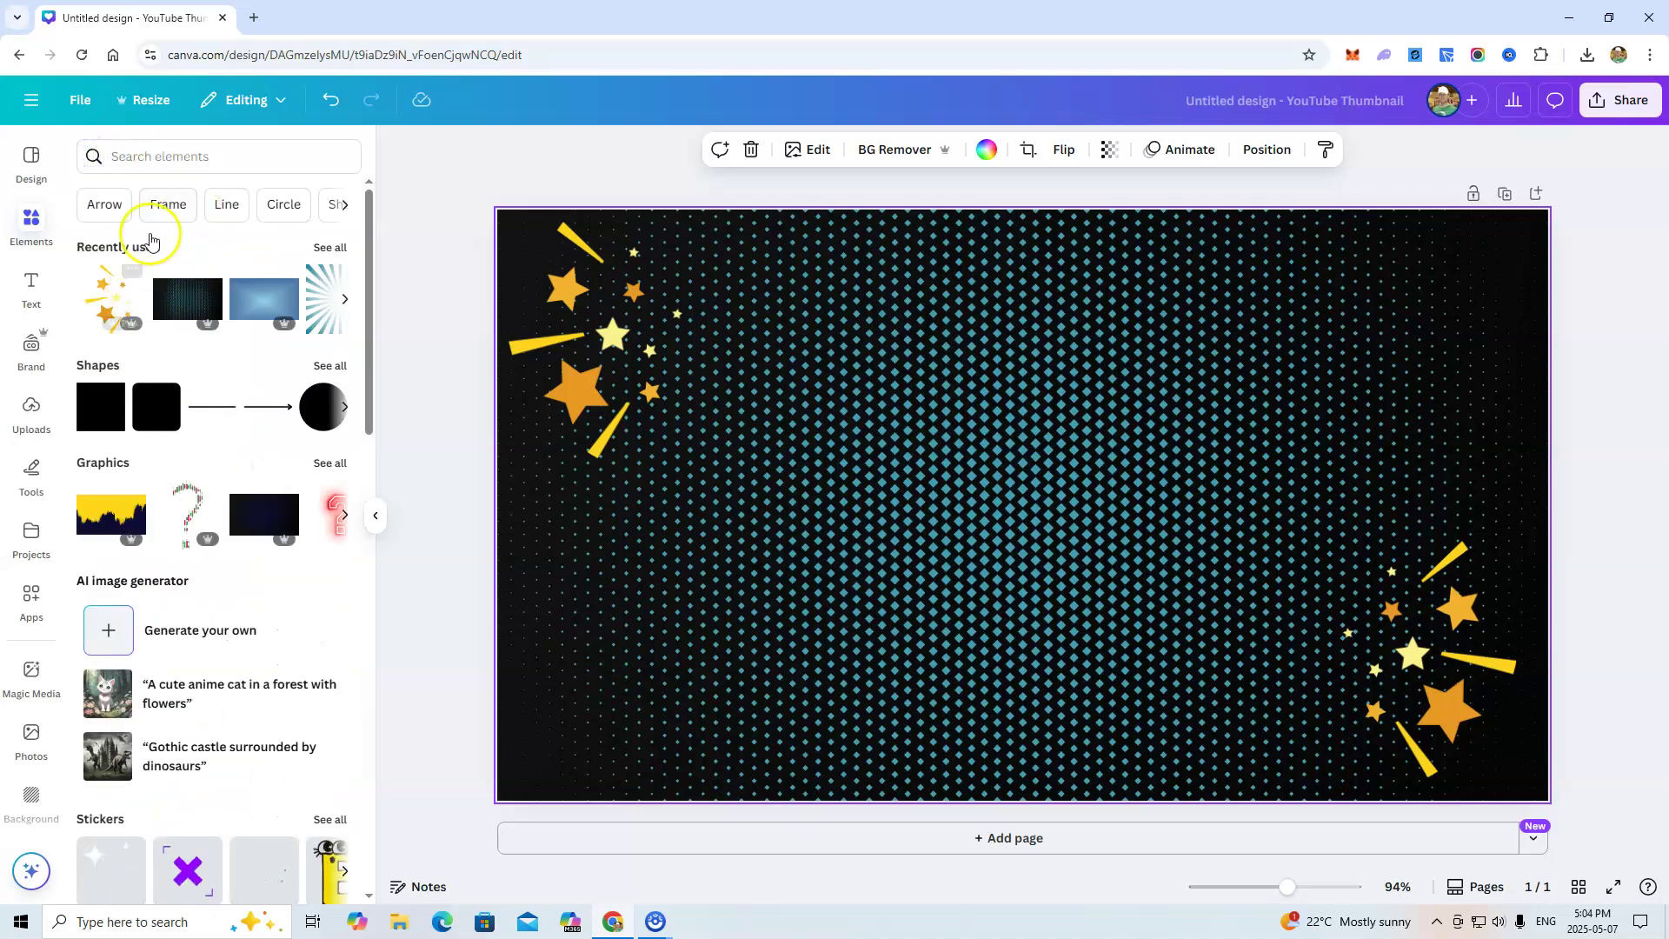
scroll(192, 687, "down", 4)
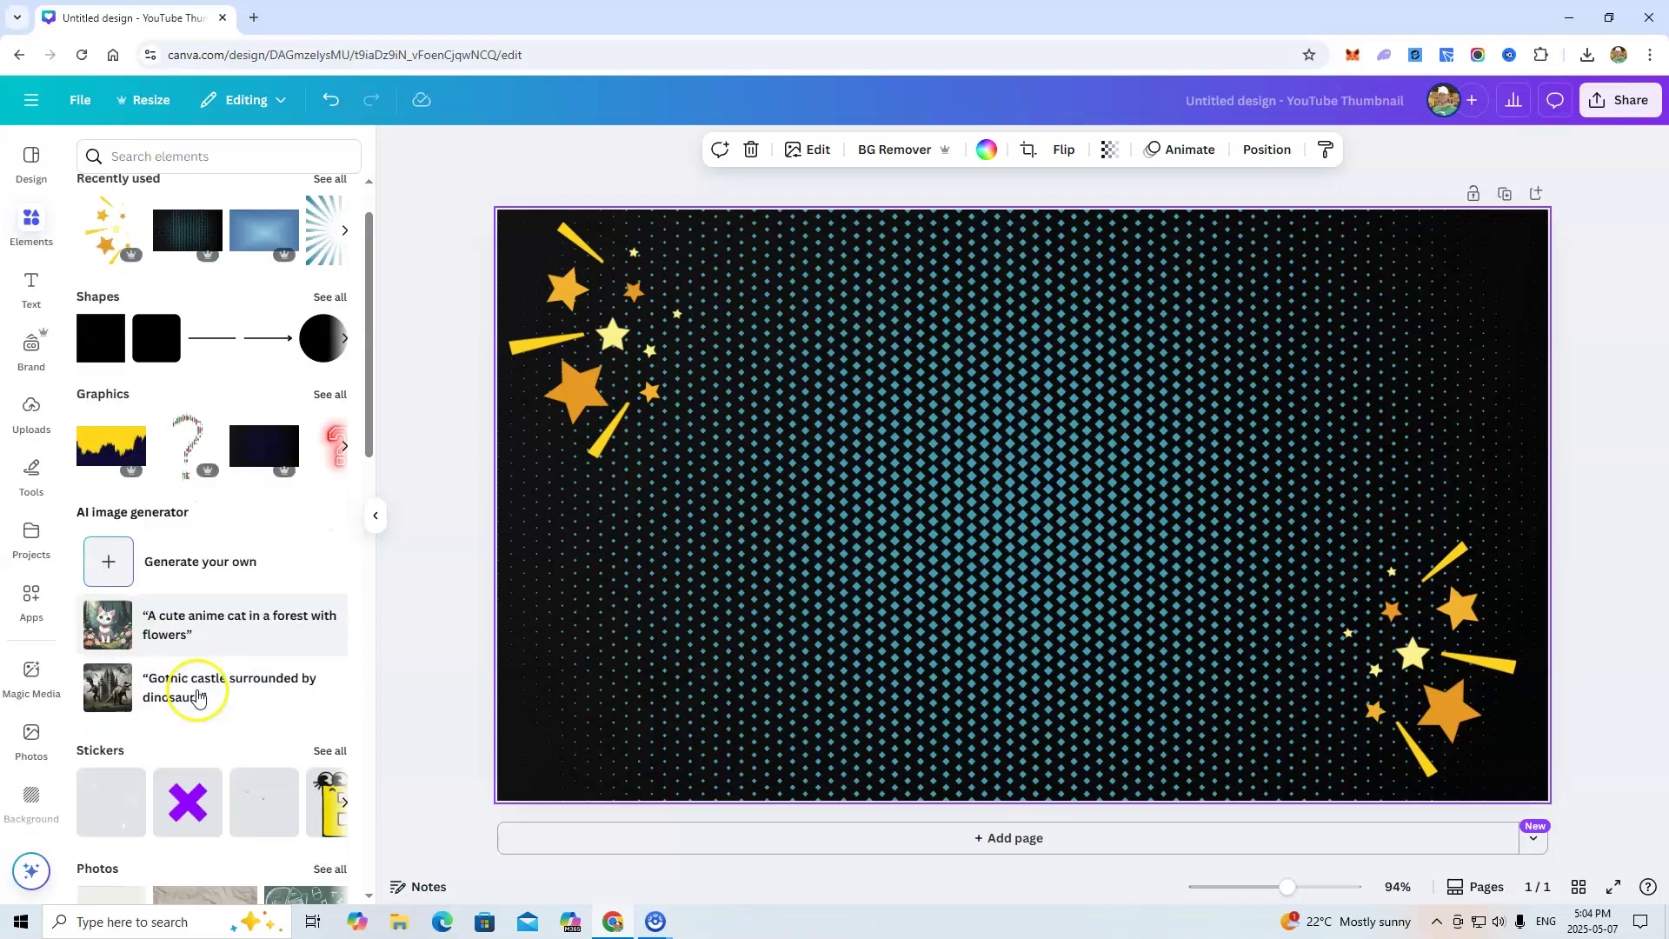
left_click(104, 589)
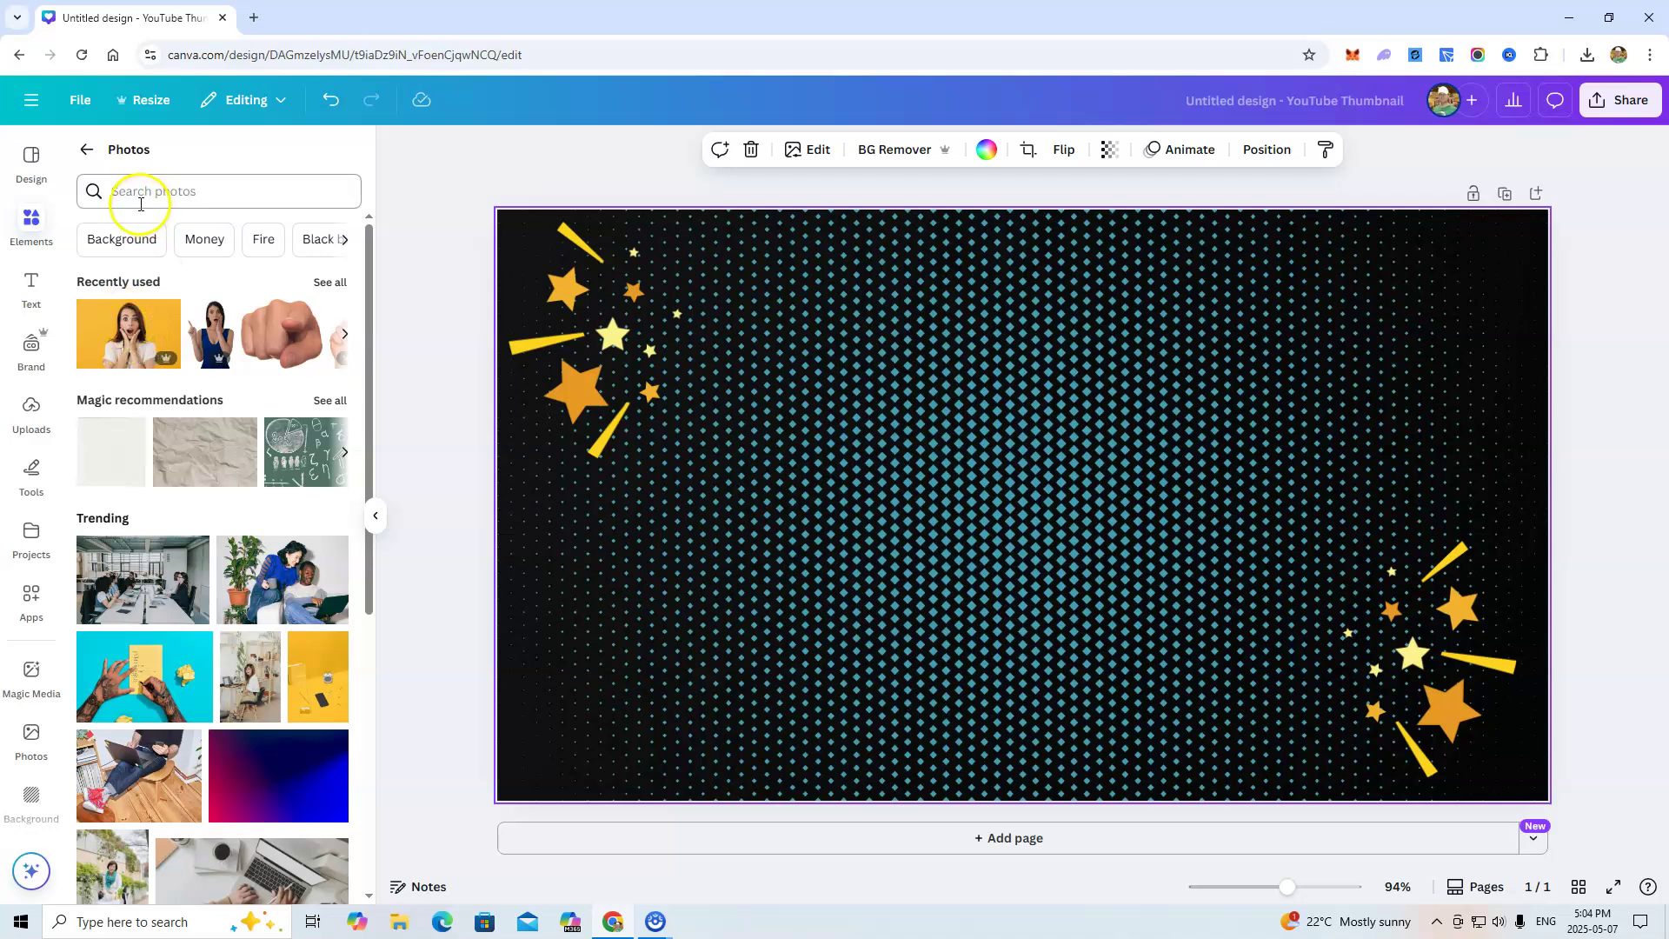
left_click(327, 284)
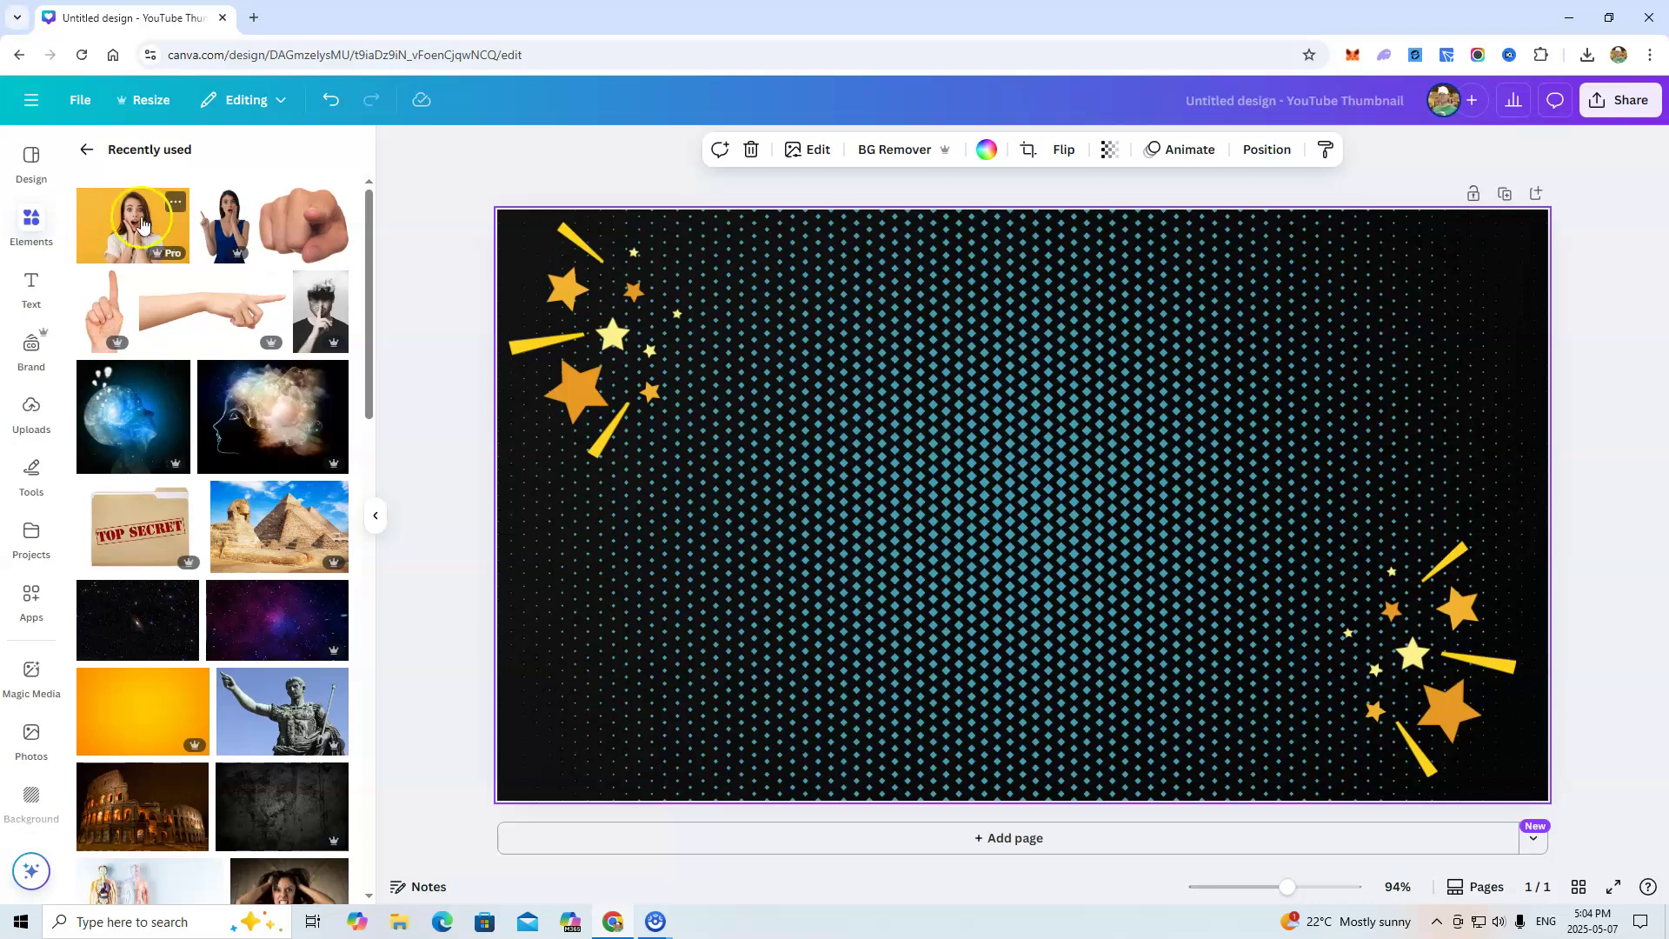
Place the photo of the shocked woman on yellow at the page's lower centre and remove its background.
scroll(217, 678, "down", 4)
scroll(218, 680, "up", 2)
scroll(217, 678, "up", 2)
left_click_drag(960, 598, 958, 651)
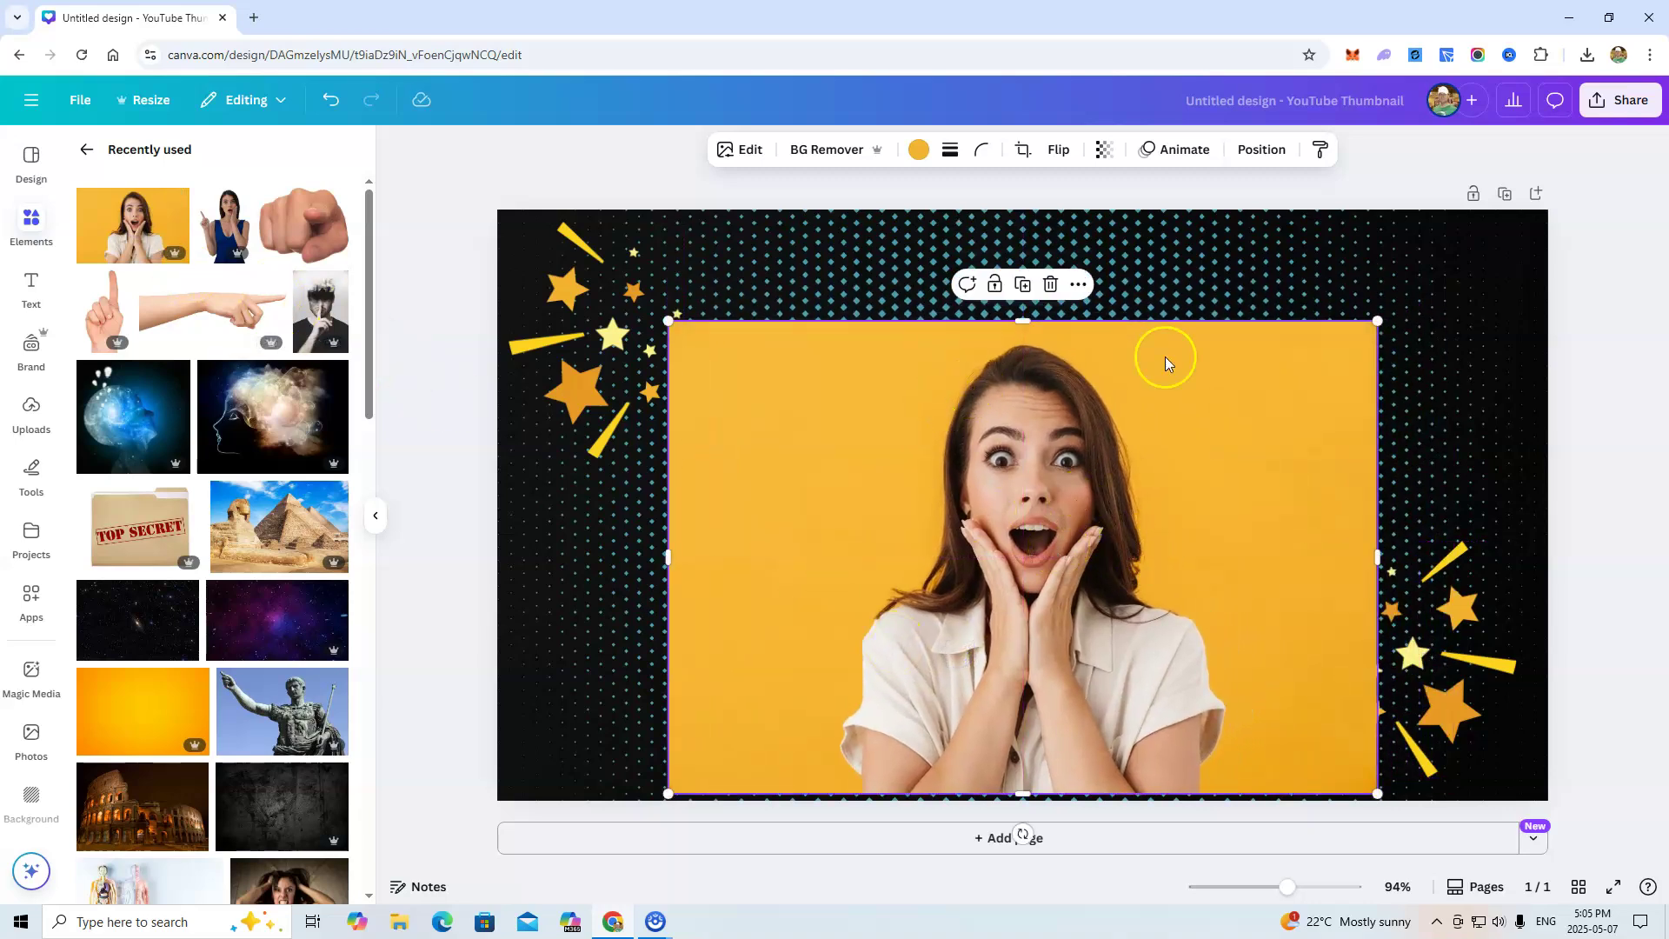
left_click(839, 149)
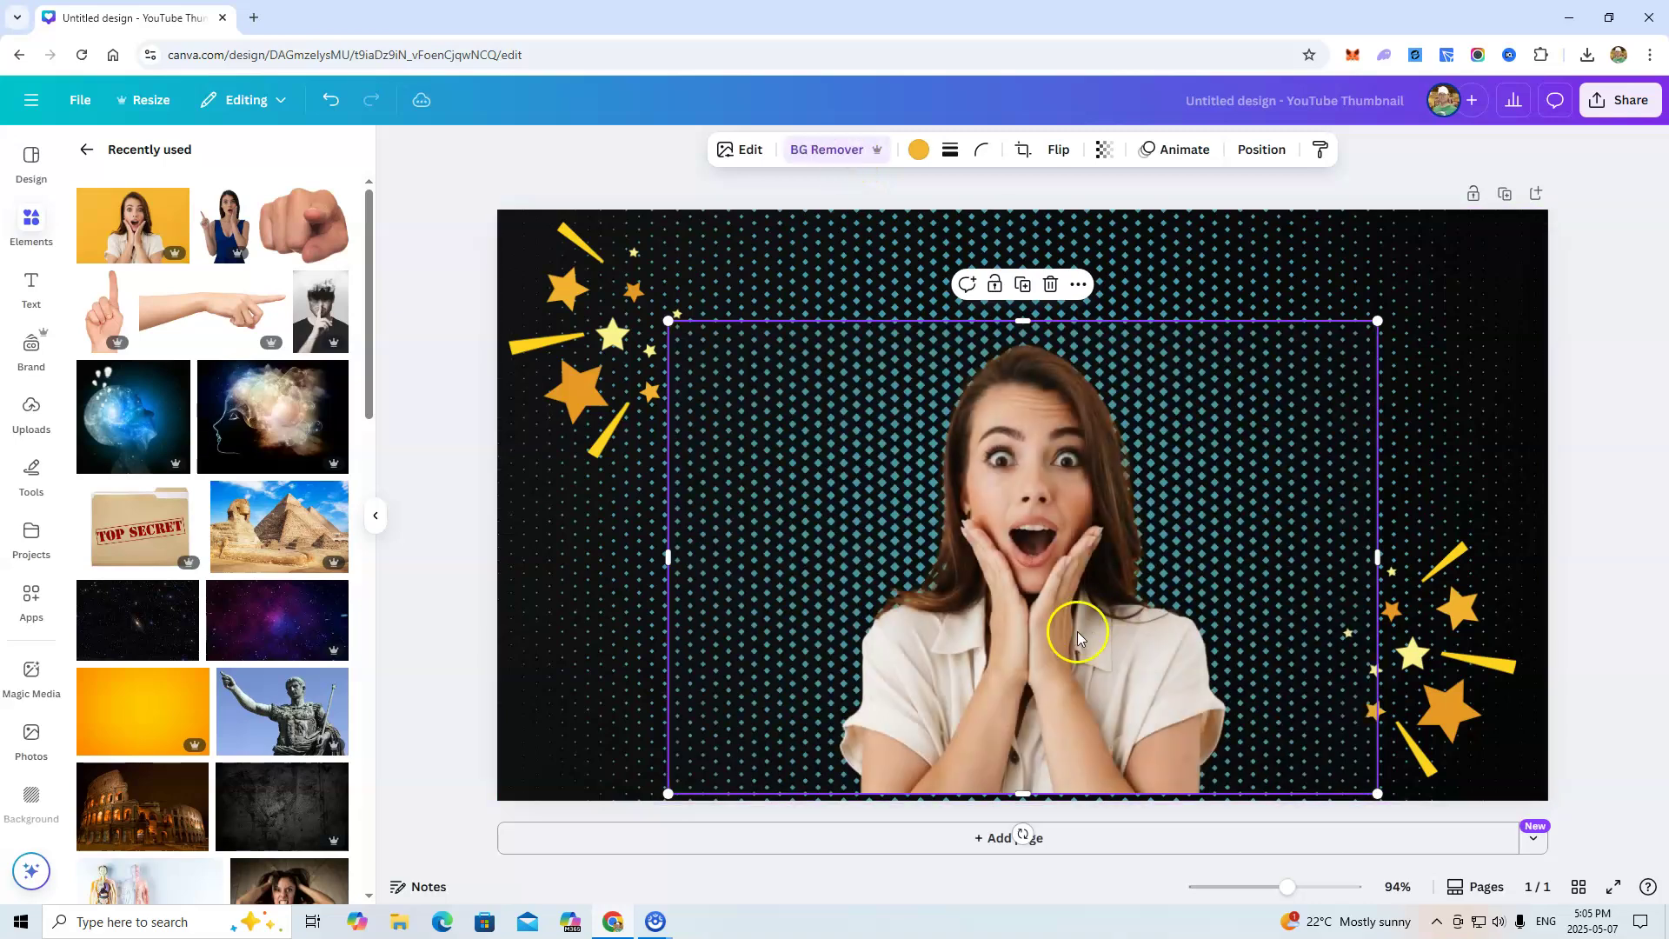
Enlarge the cut-out woman photo and place it right of centre against the page's lower edge.
left_click_drag(1058, 695, 1152, 703)
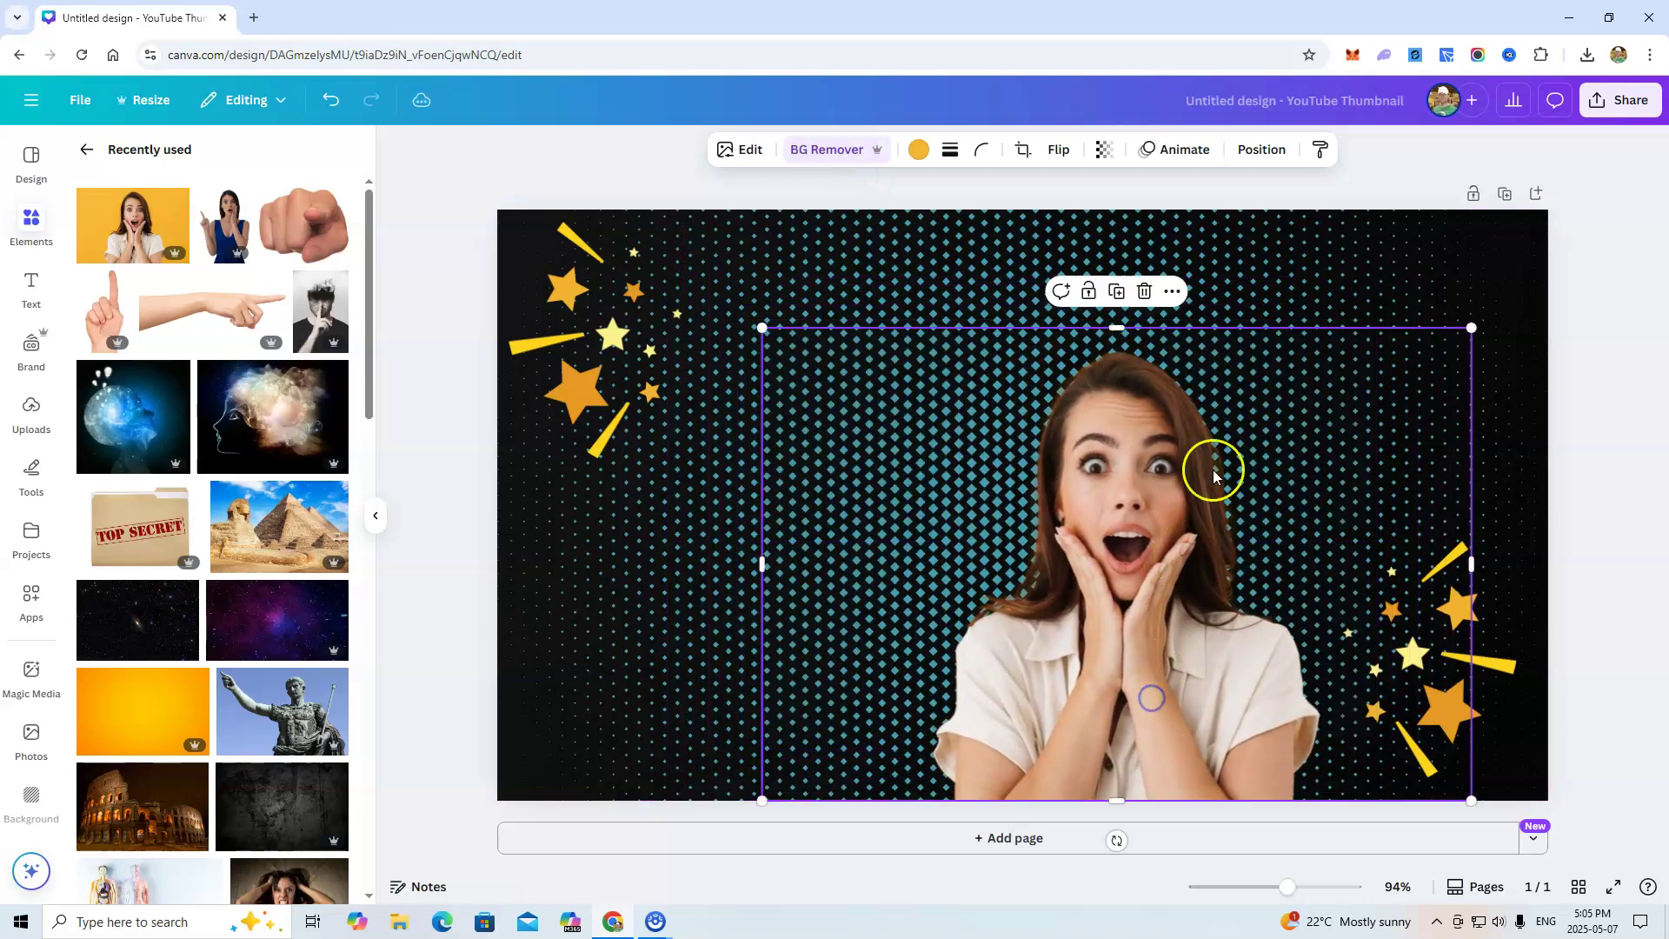
left_click_drag(1475, 330, 1525, 236)
left_click_drag(1129, 570, 1093, 572)
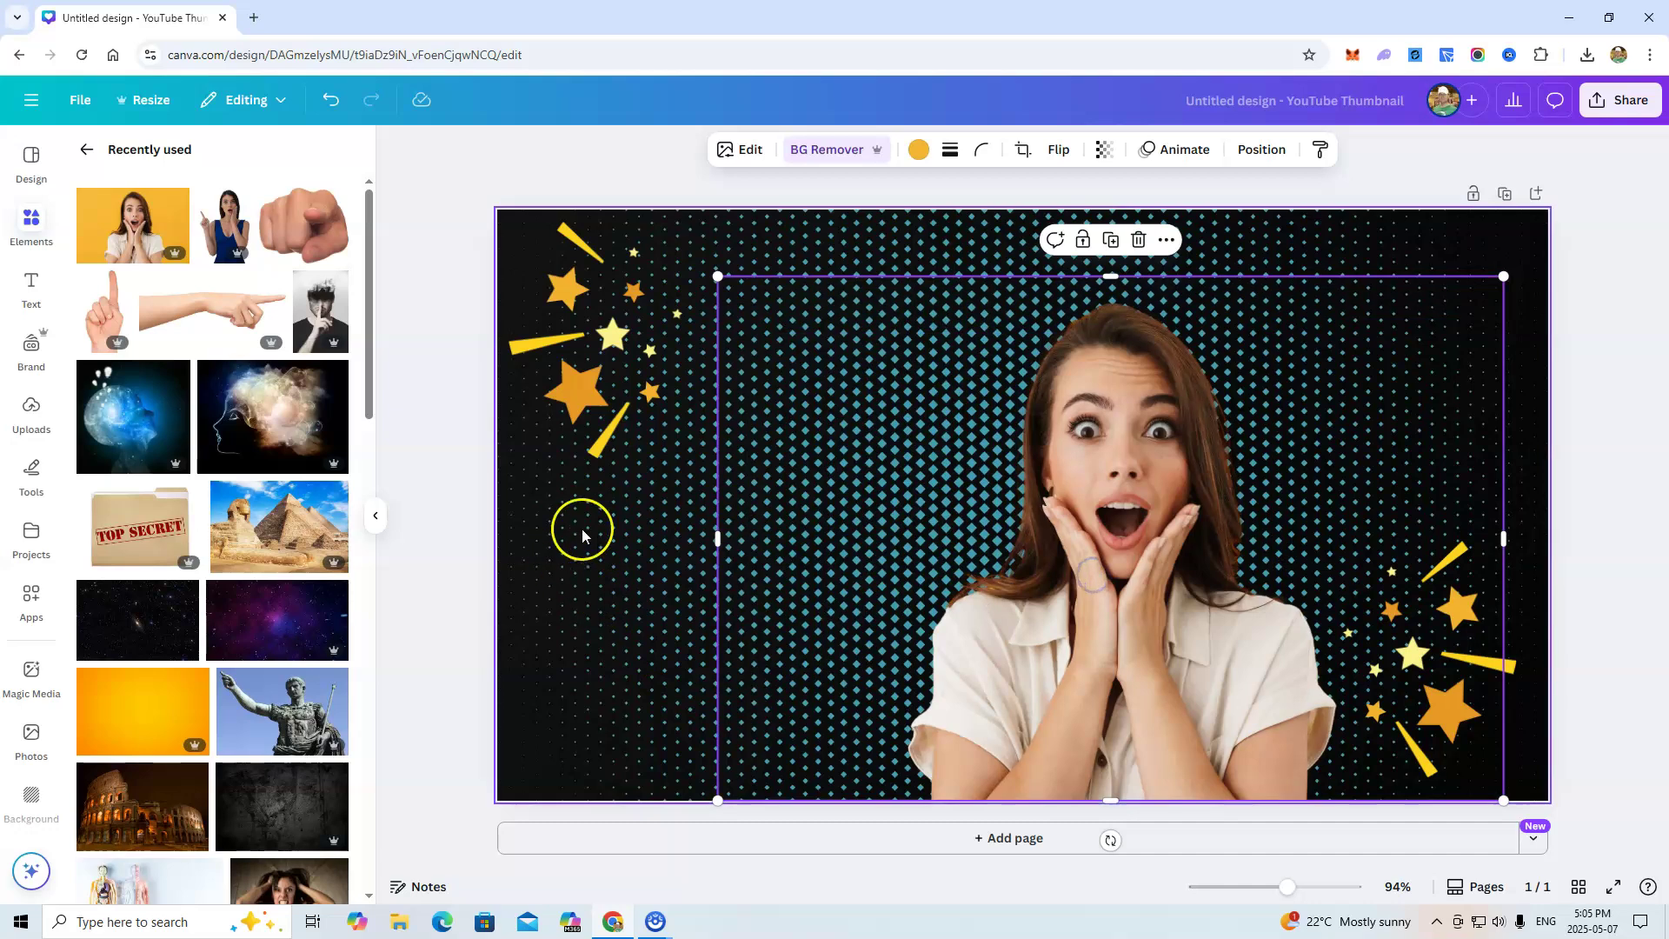
left_click(441, 375)
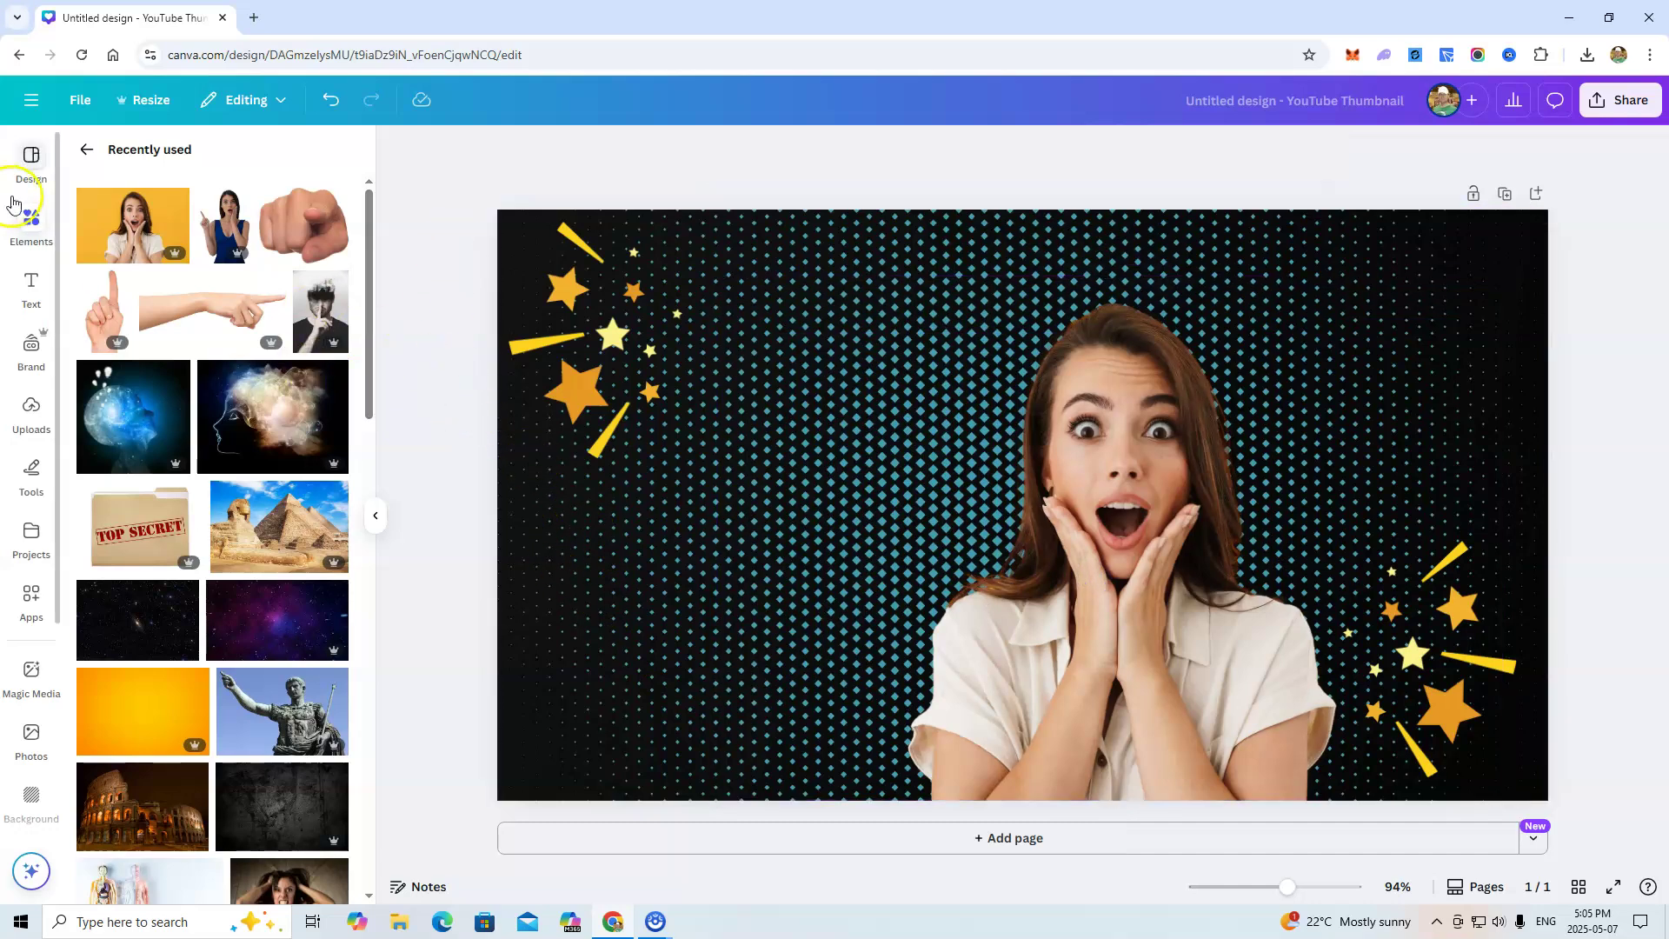
Add the recently used "Spring vibes" font combination to the page's upper-left area and tilt it counterclockwise so it slopes upward.
left_click(30, 285)
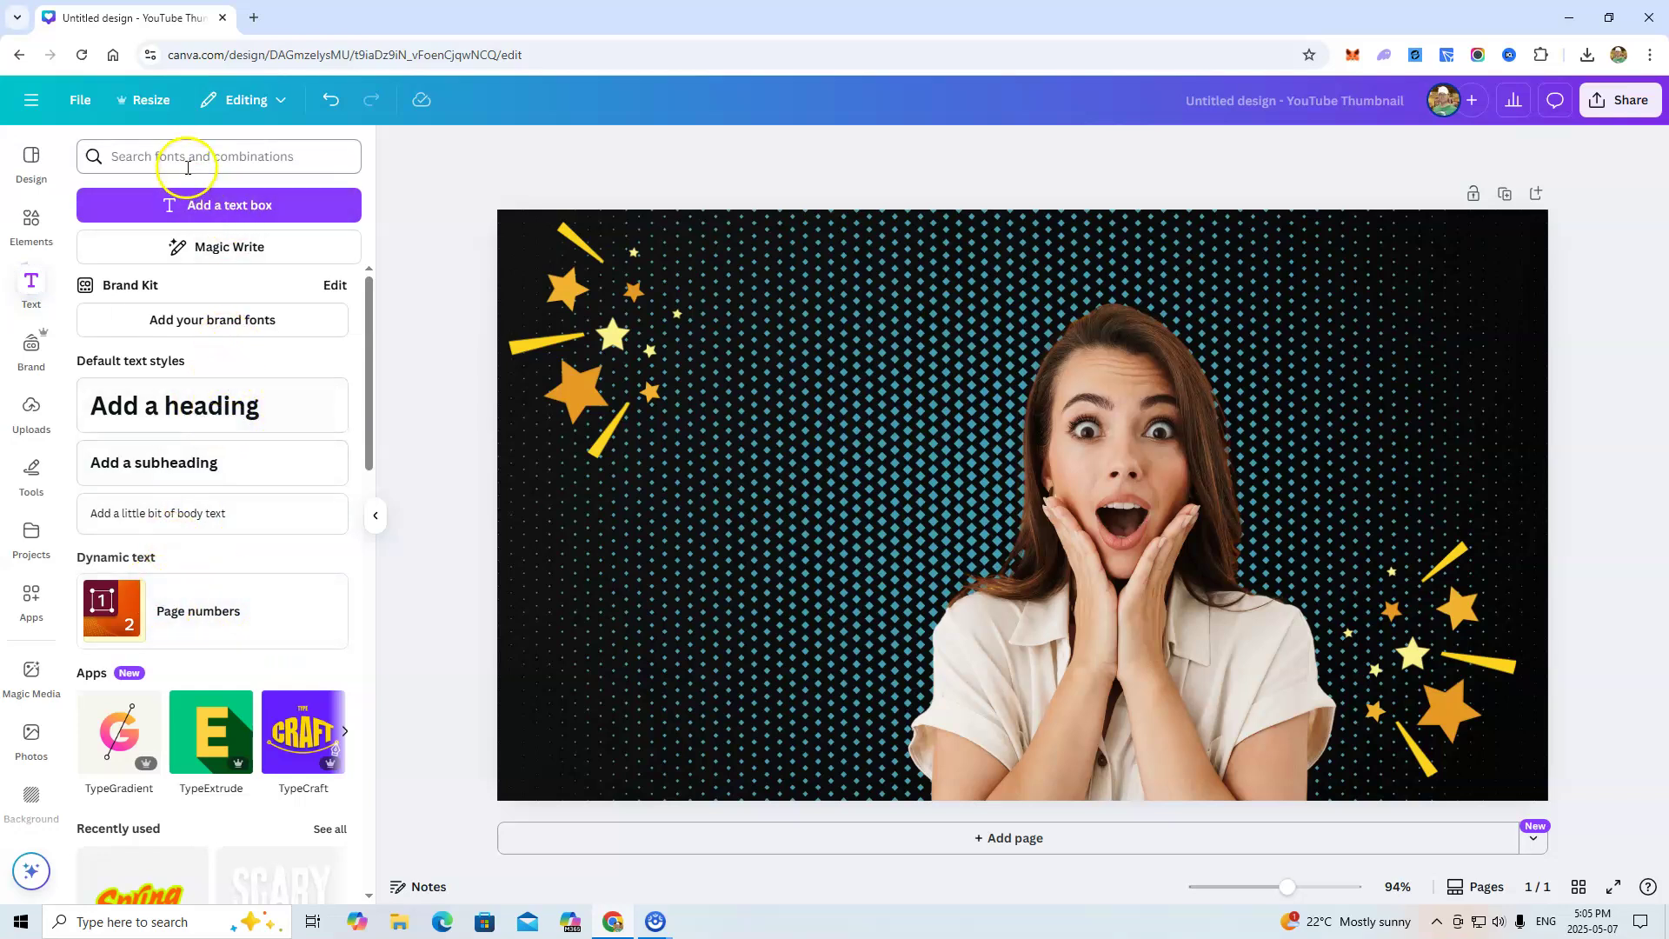
scroll(242, 595, "down", 4)
scroll(242, 594, "down", 1)
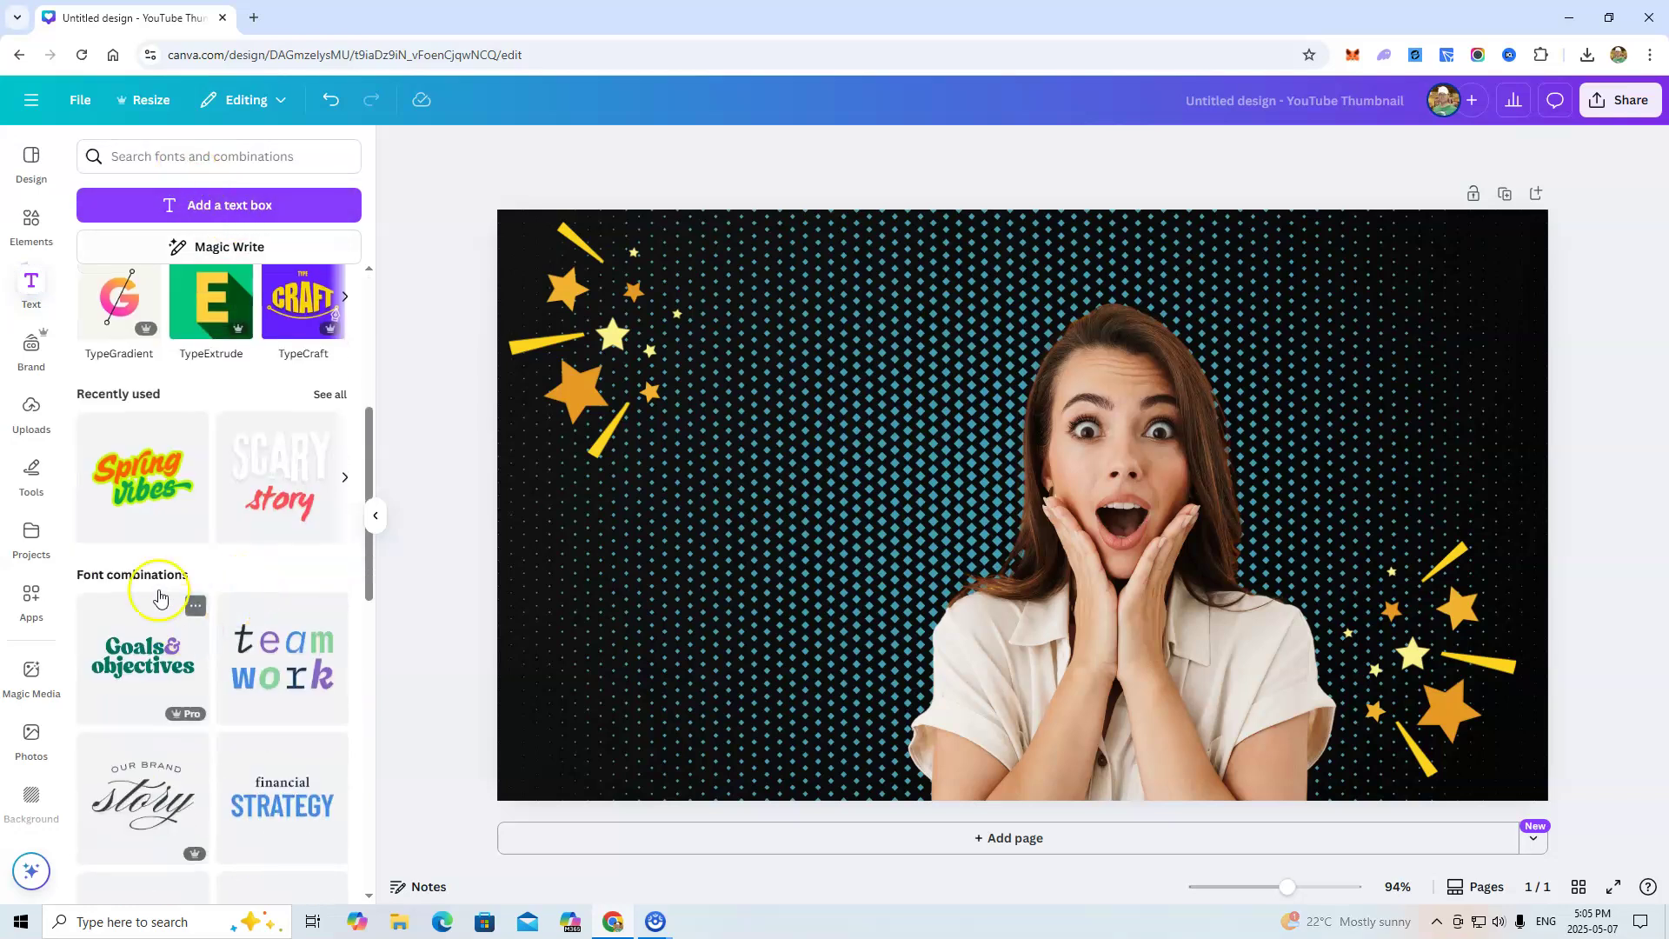
left_click(146, 495)
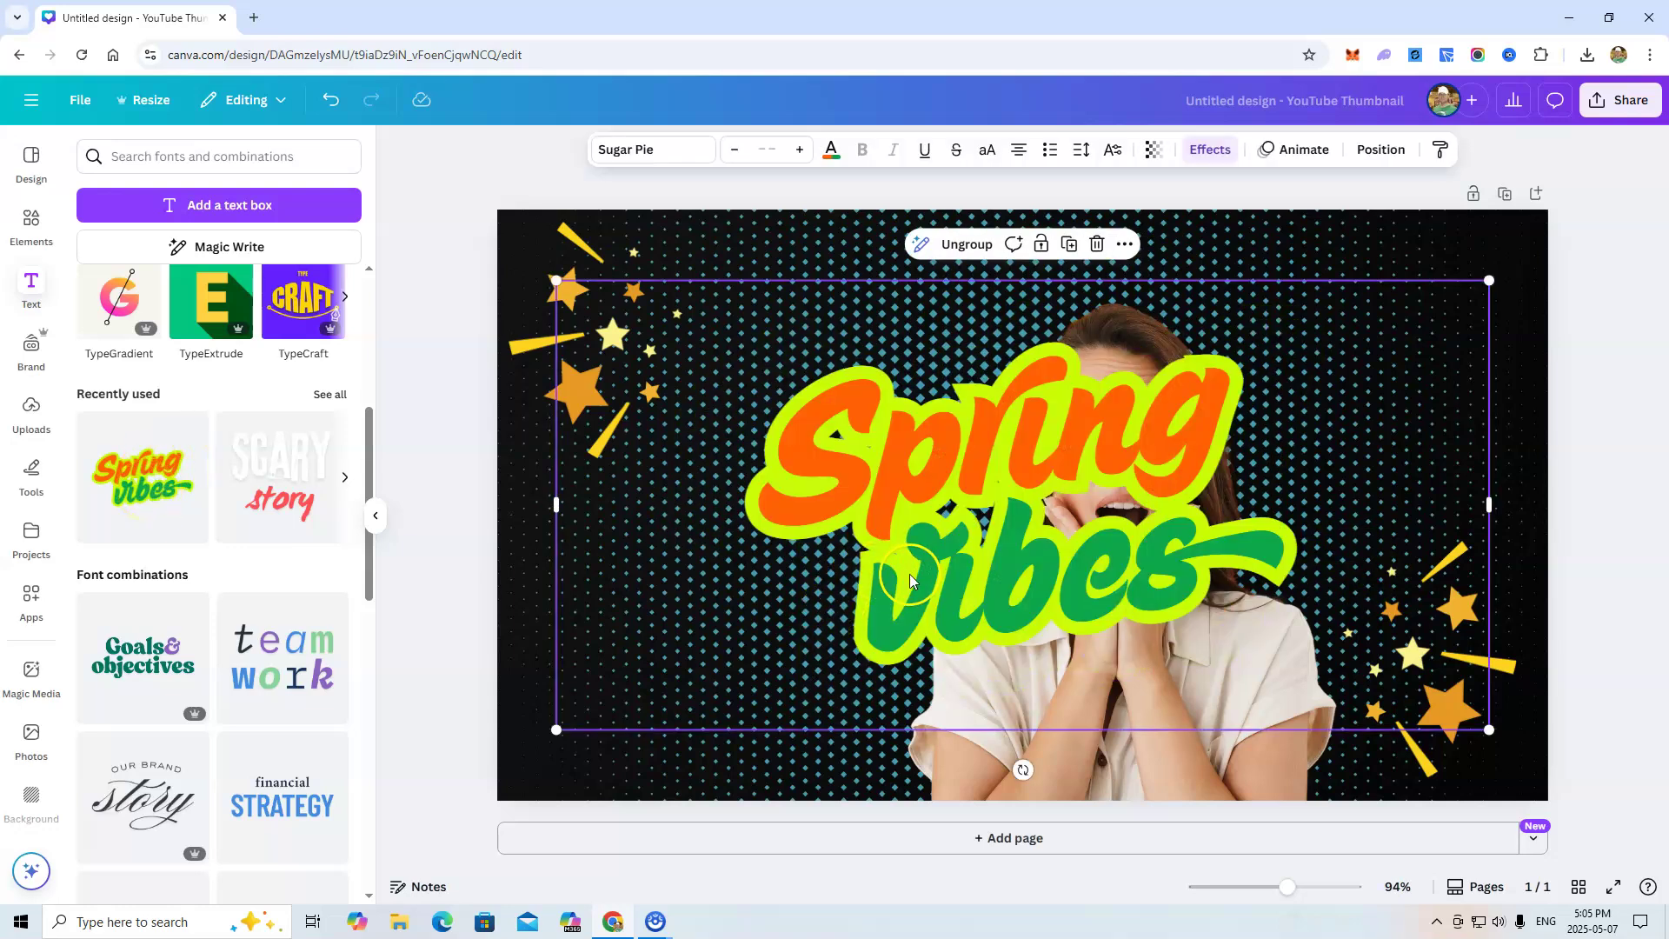
left_click_drag(910, 580, 750, 523)
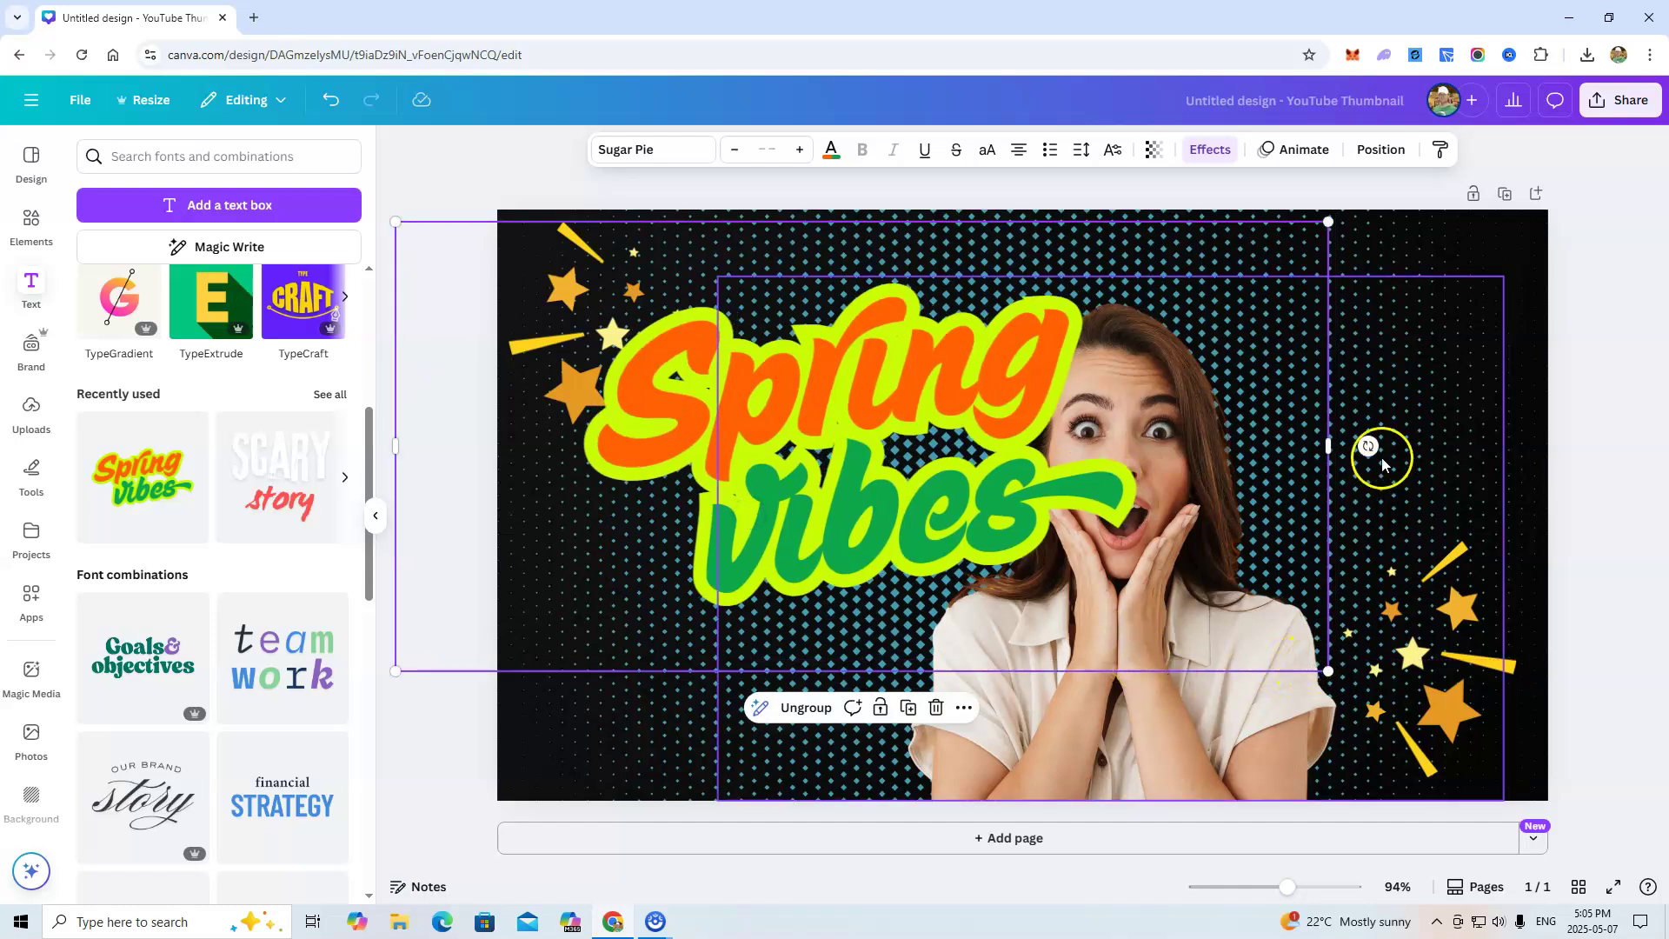
left_click_drag(1368, 446, 1407, 233)
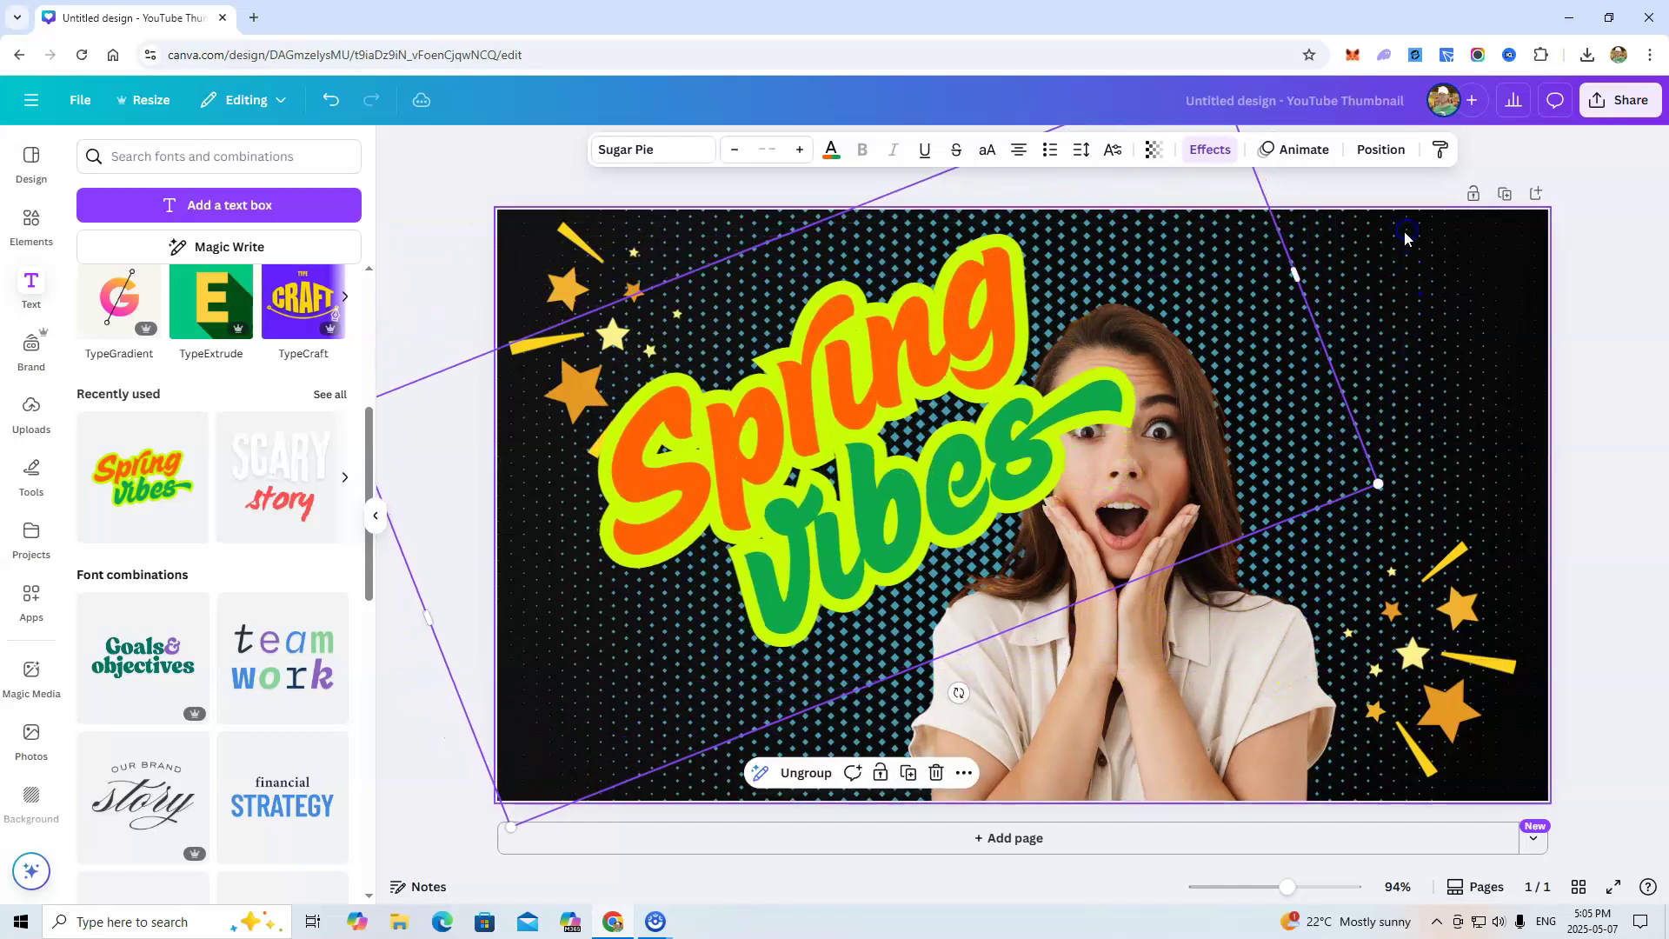
Move the woman photo further toward the page's right edge, clear of most of the text.
left_click_drag(1146, 674, 1261, 665)
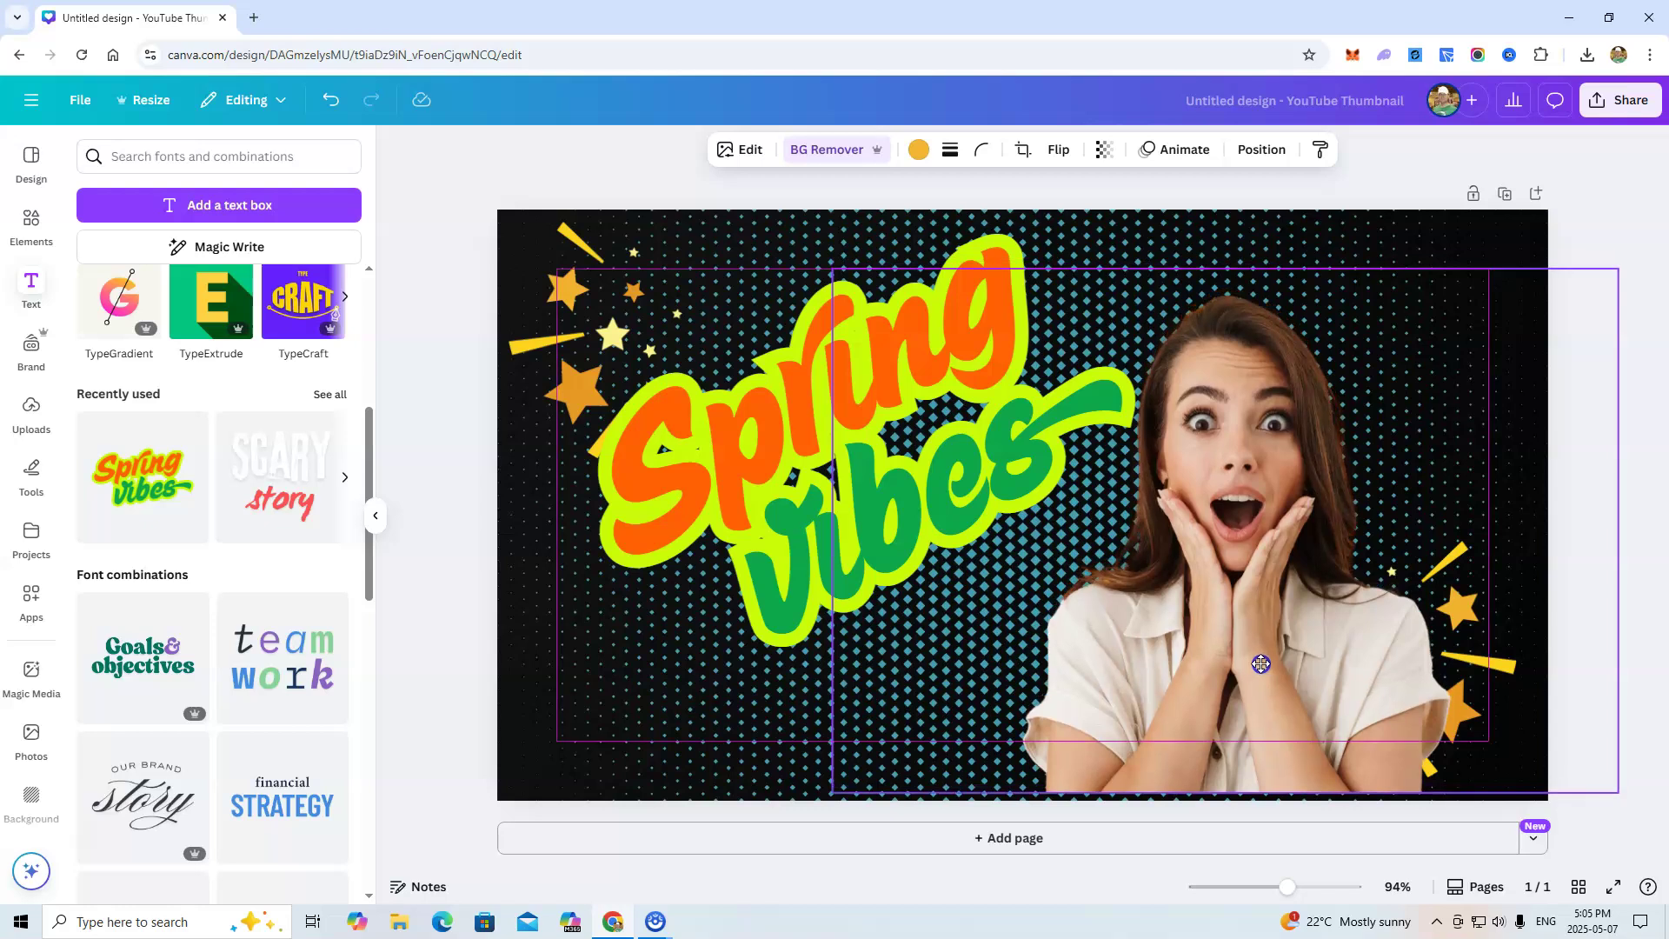
mouse_move(1467, 637)
left_mouse_down()
mouse_move(1496, 643)
mouse_move(1451, 634)
left_mouse_up()
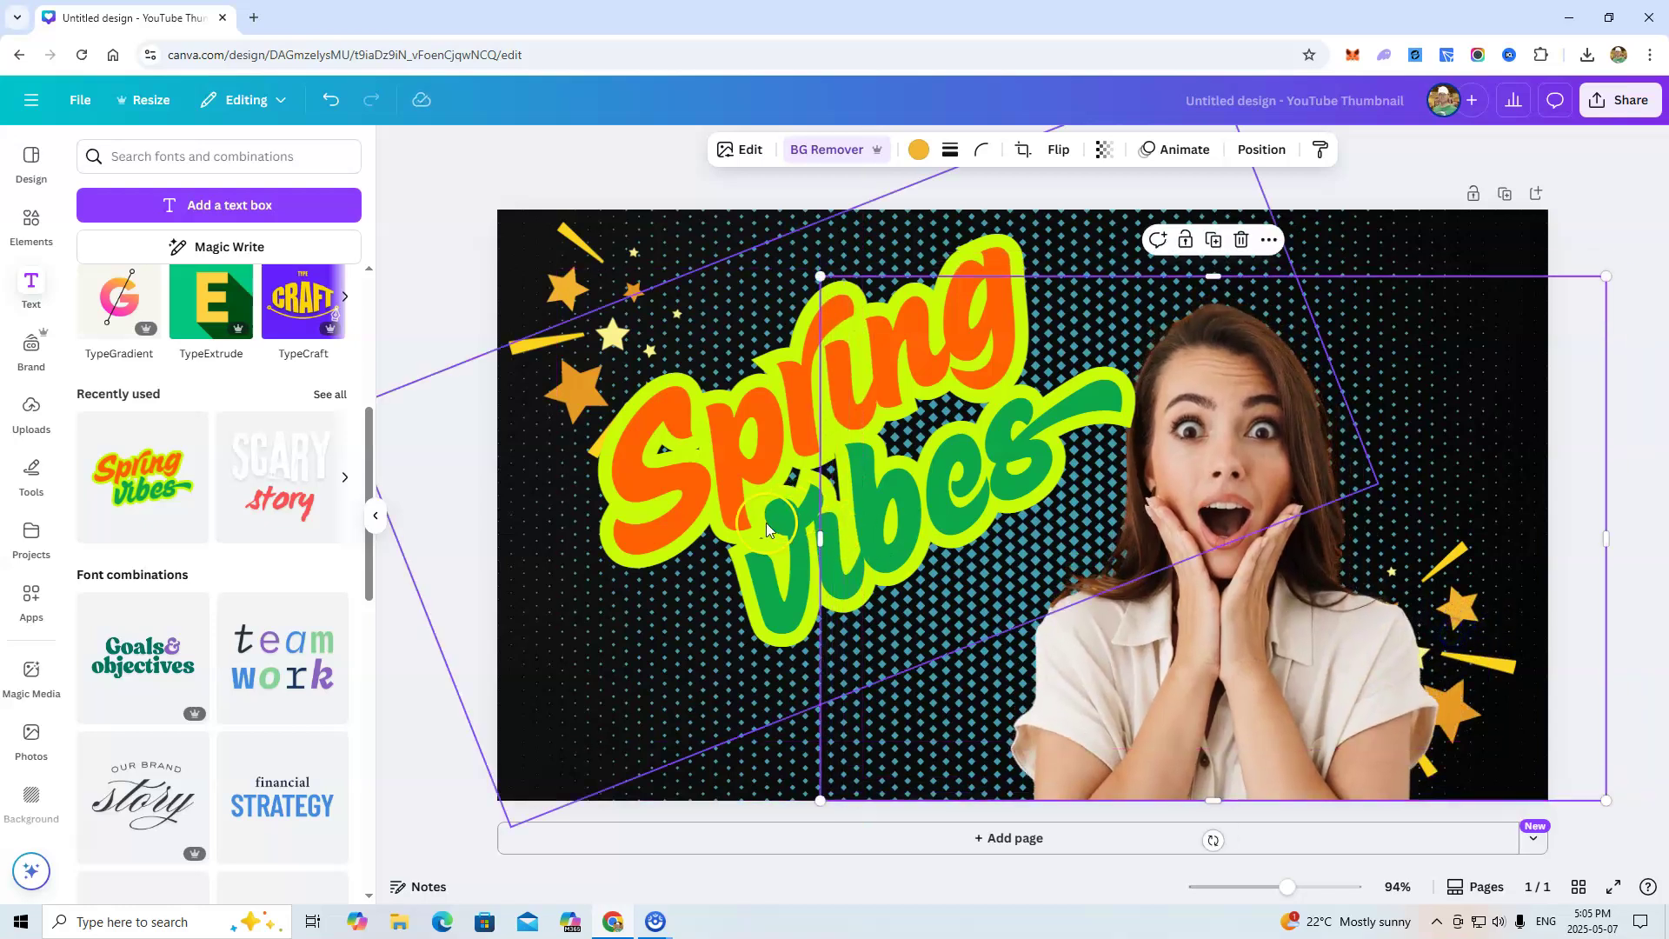
Delete both words of the tilted "Spring vibes" text from the page.
left_click(737, 535)
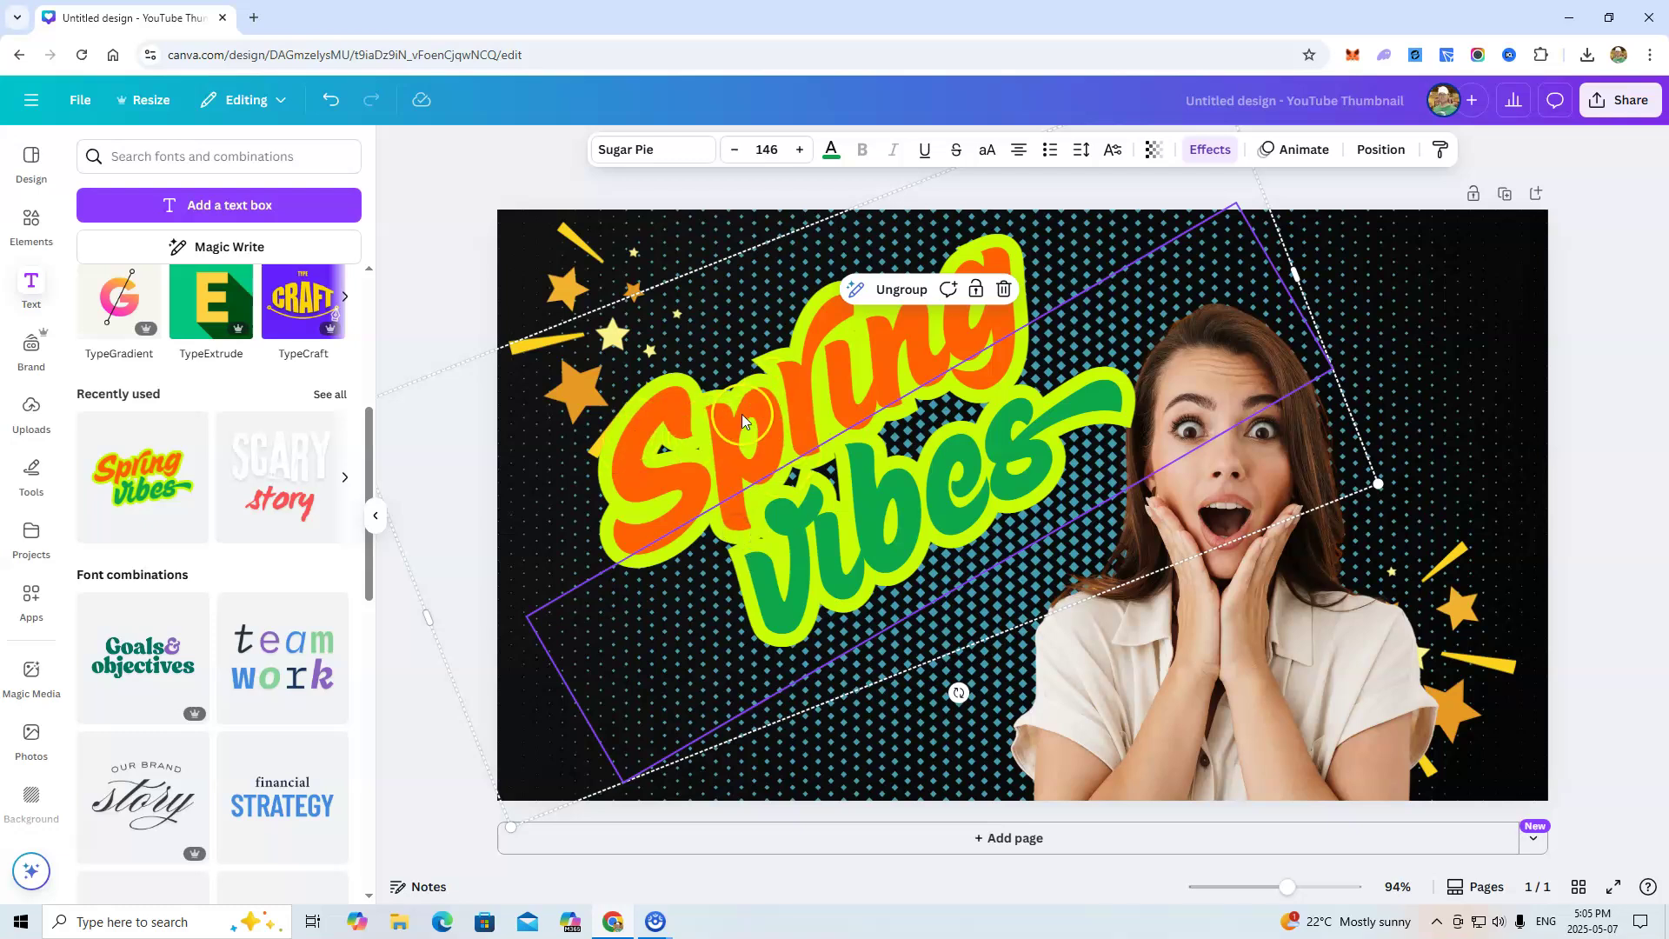
left_click(869, 363)
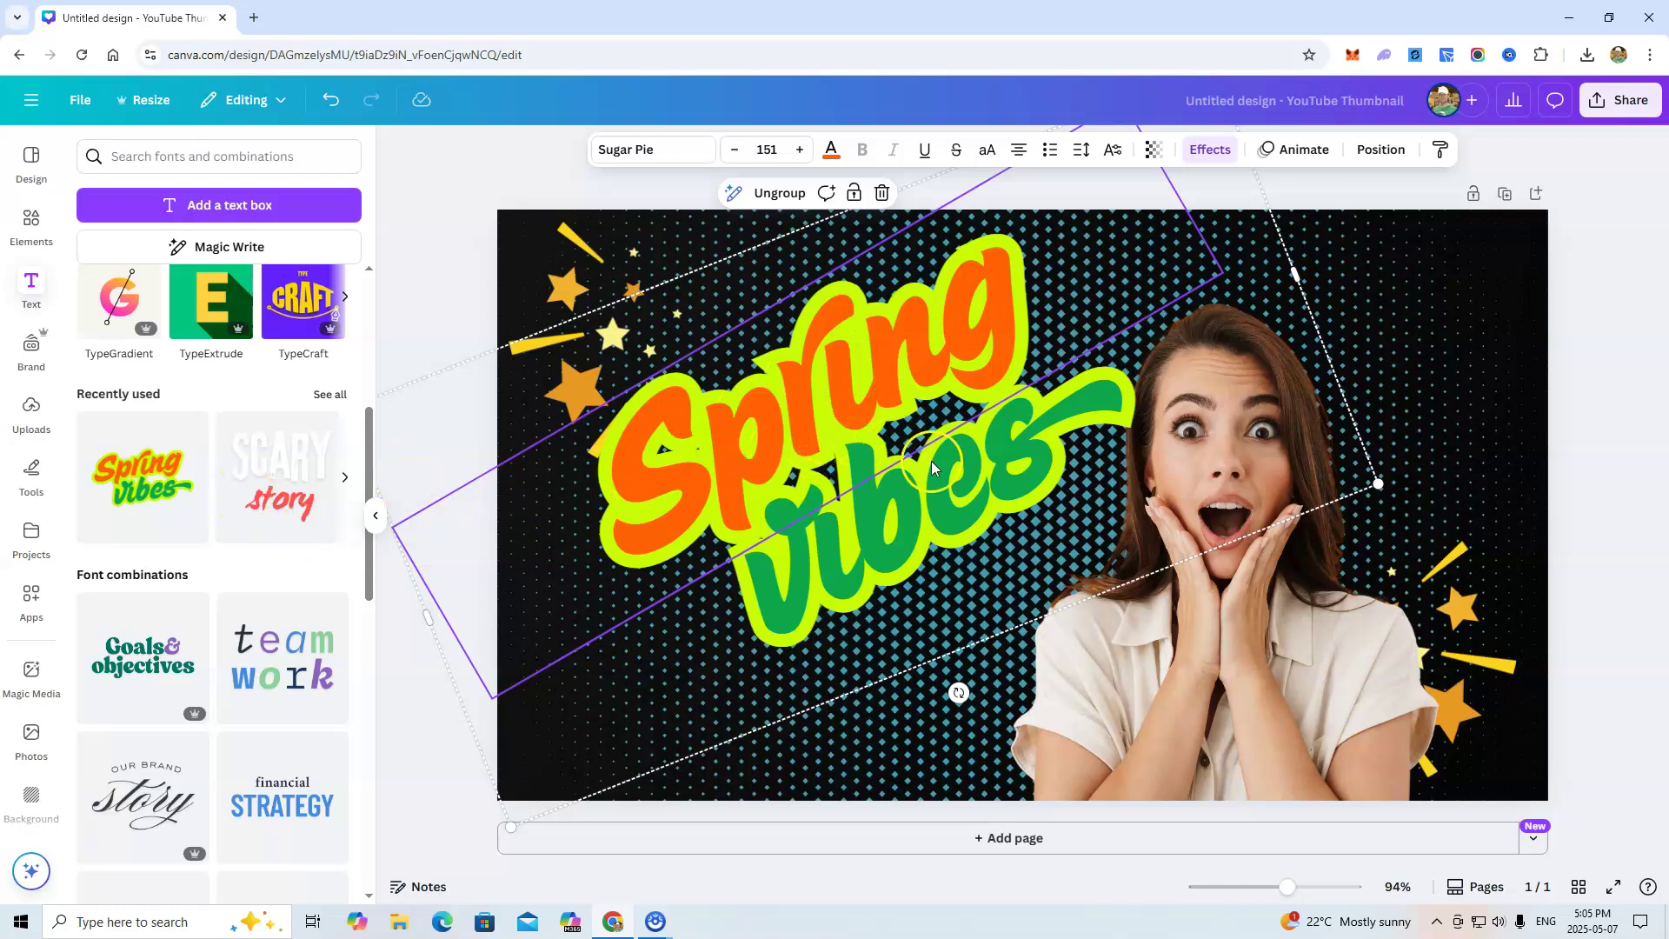
key("Delete")
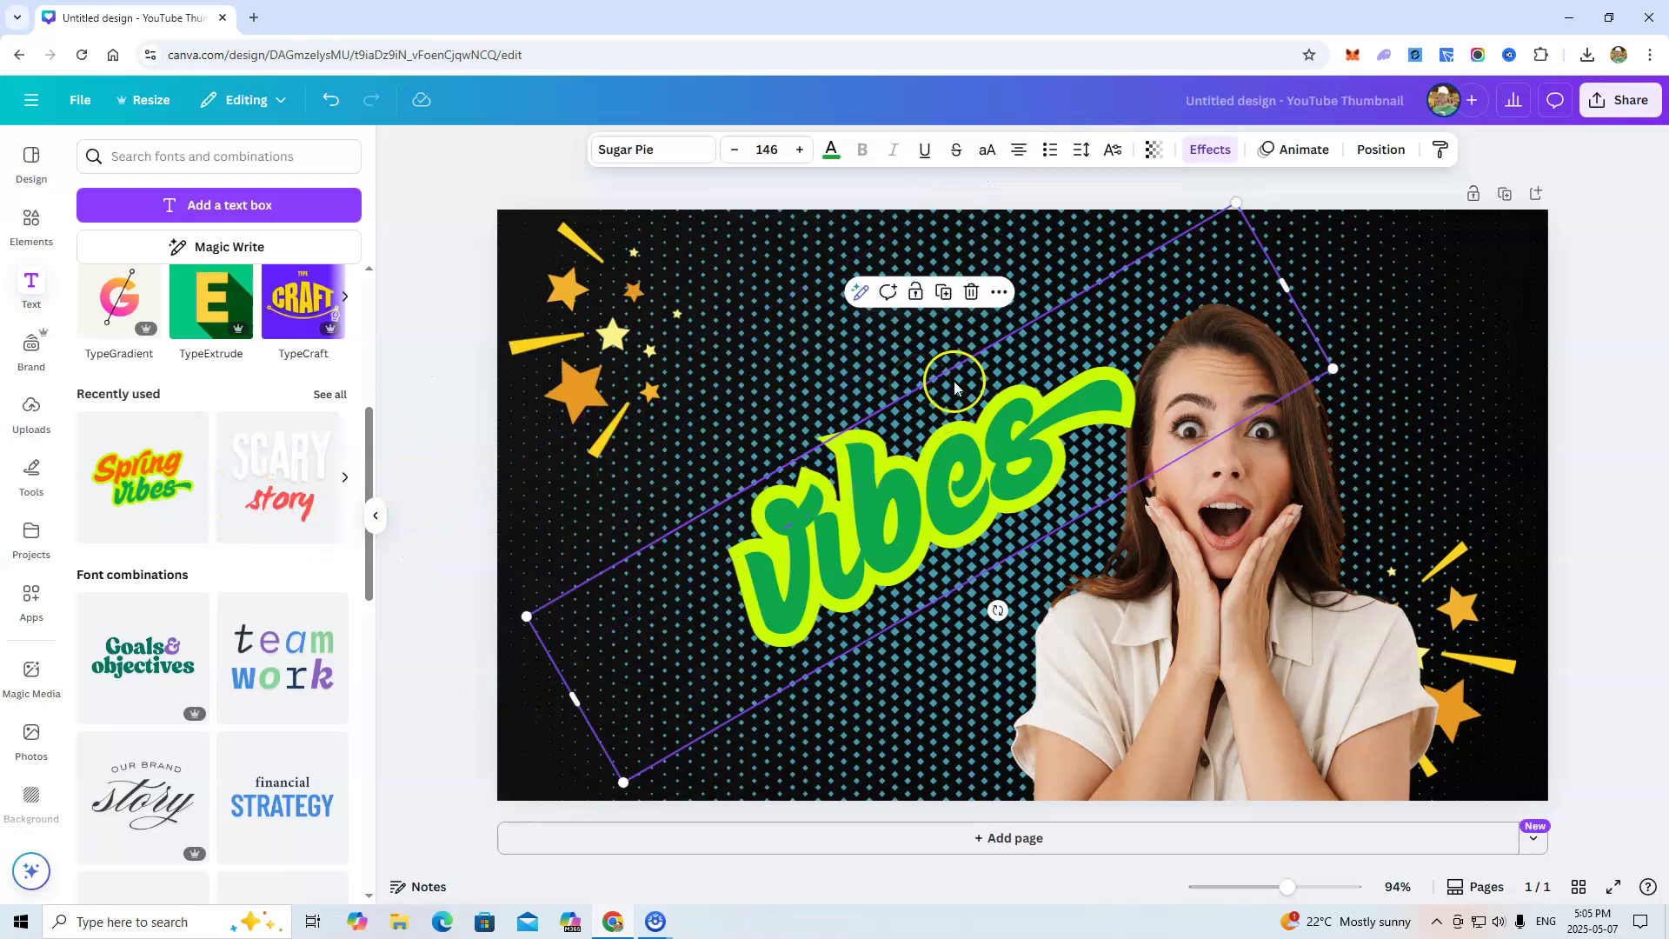
left_click(968, 467)
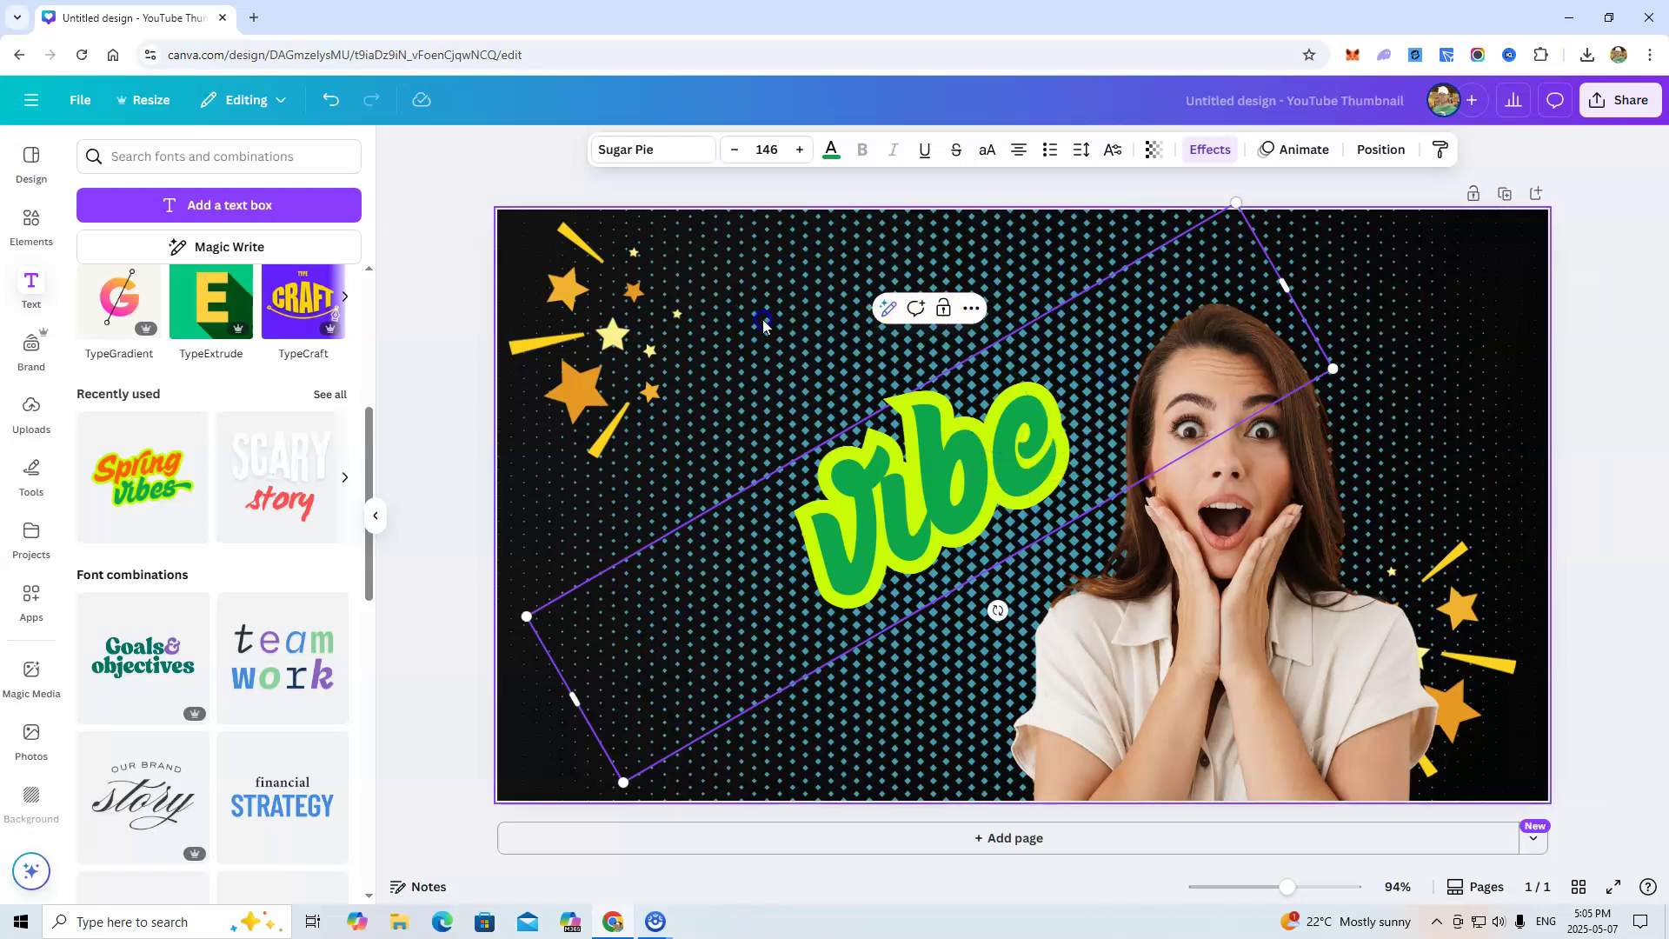
left_click(830, 348)
left_click(745, 590)
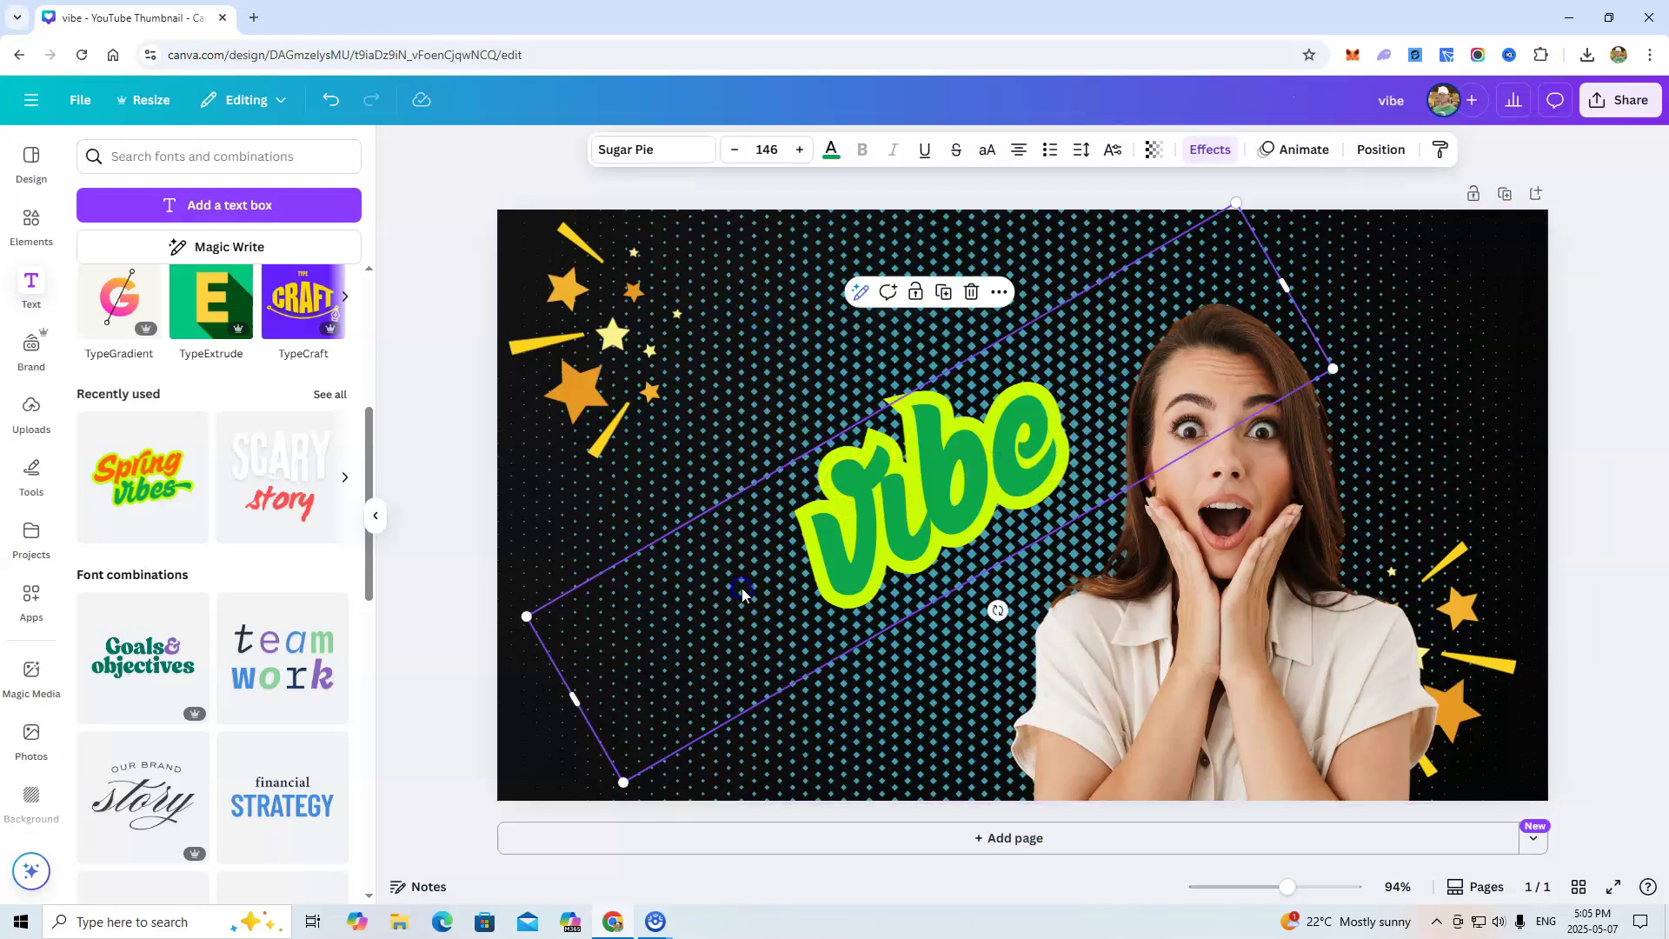
key("Delete")
left_click(649, 503)
left_click(423, 453)
Add the recently used "SCARY story" font combination and place it in the page's upper centre, beside the woman's head.
left_click(260, 460)
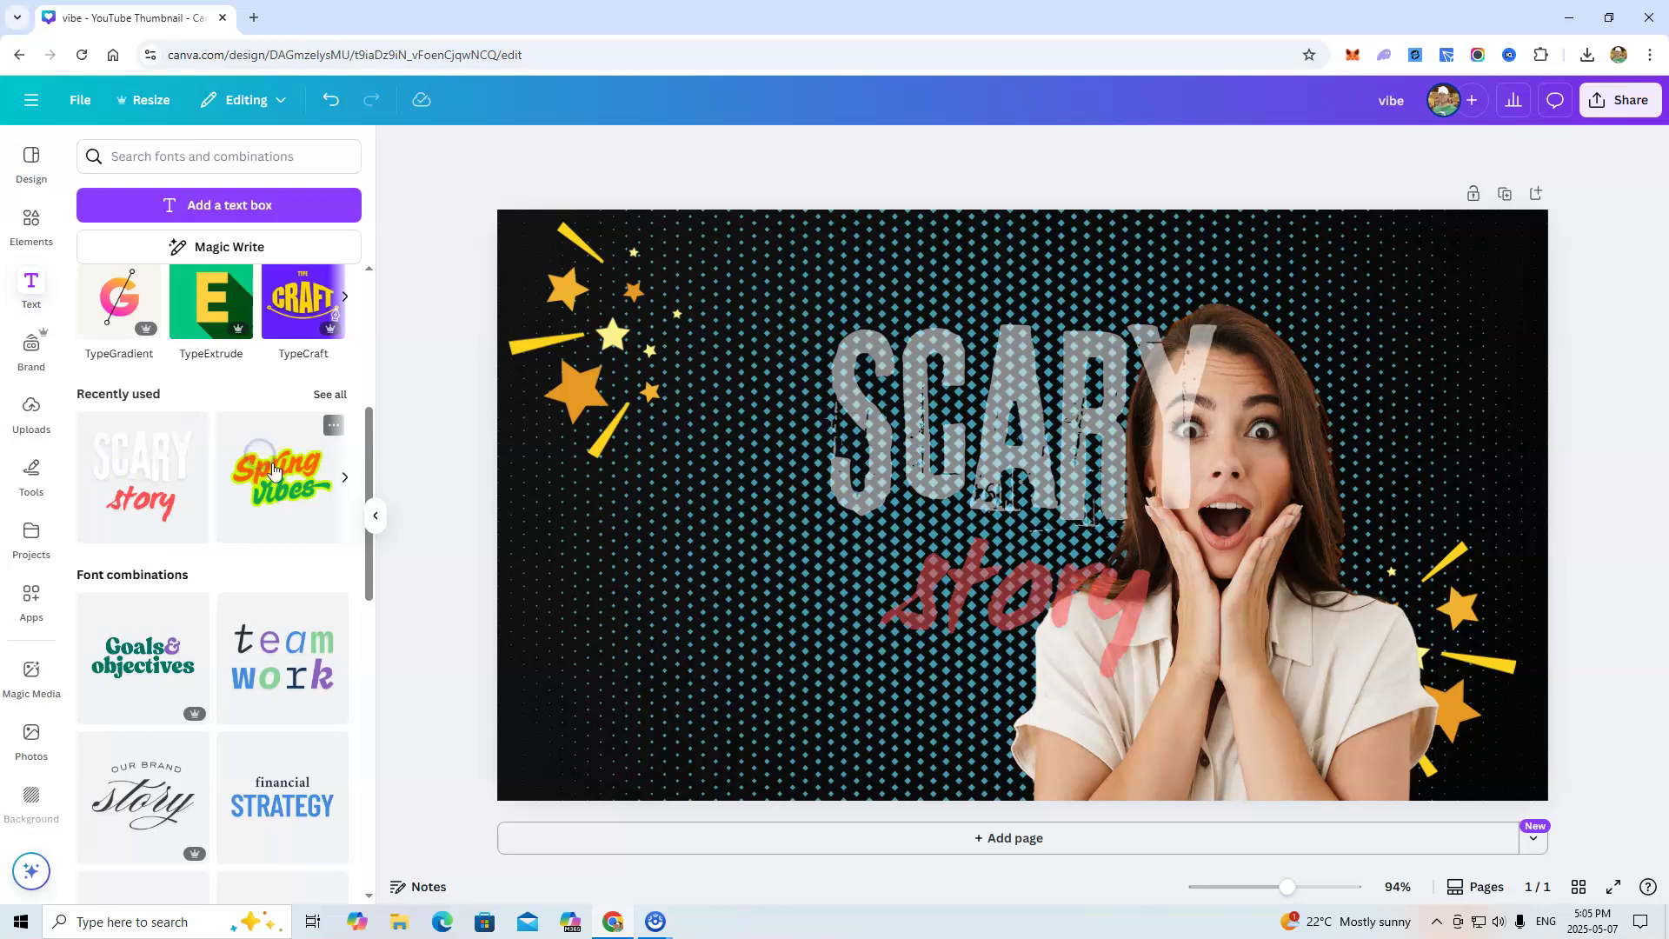
left_click_drag(961, 466, 864, 383)
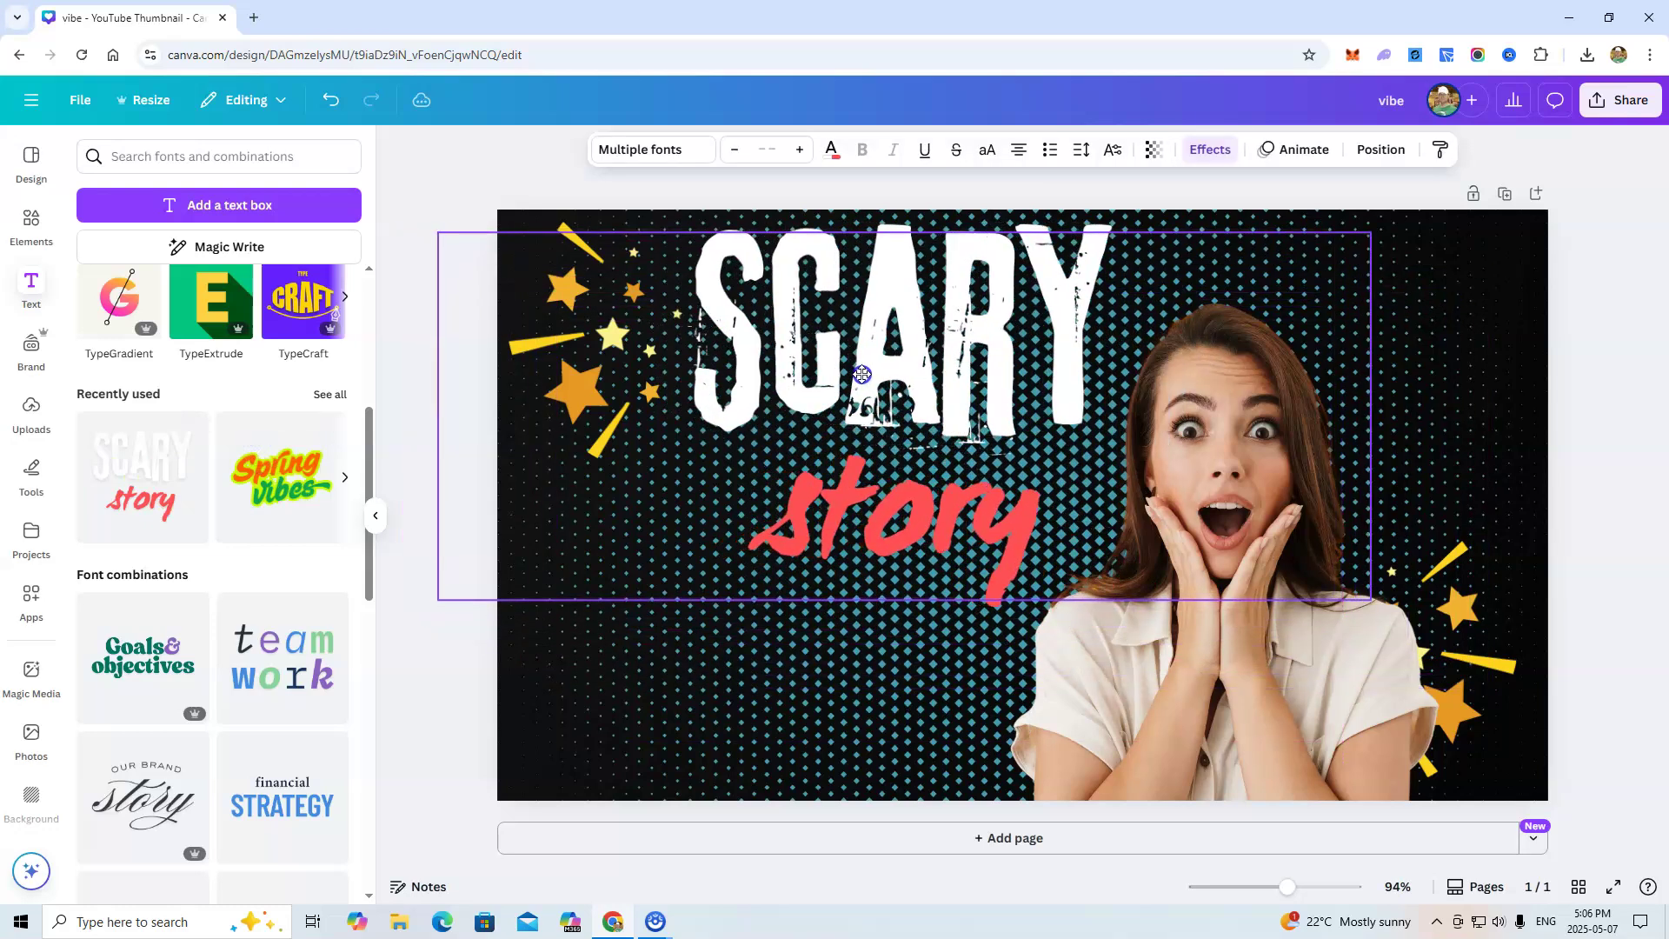
left_click(1580, 254)
left_click_drag(872, 415, 873, 437)
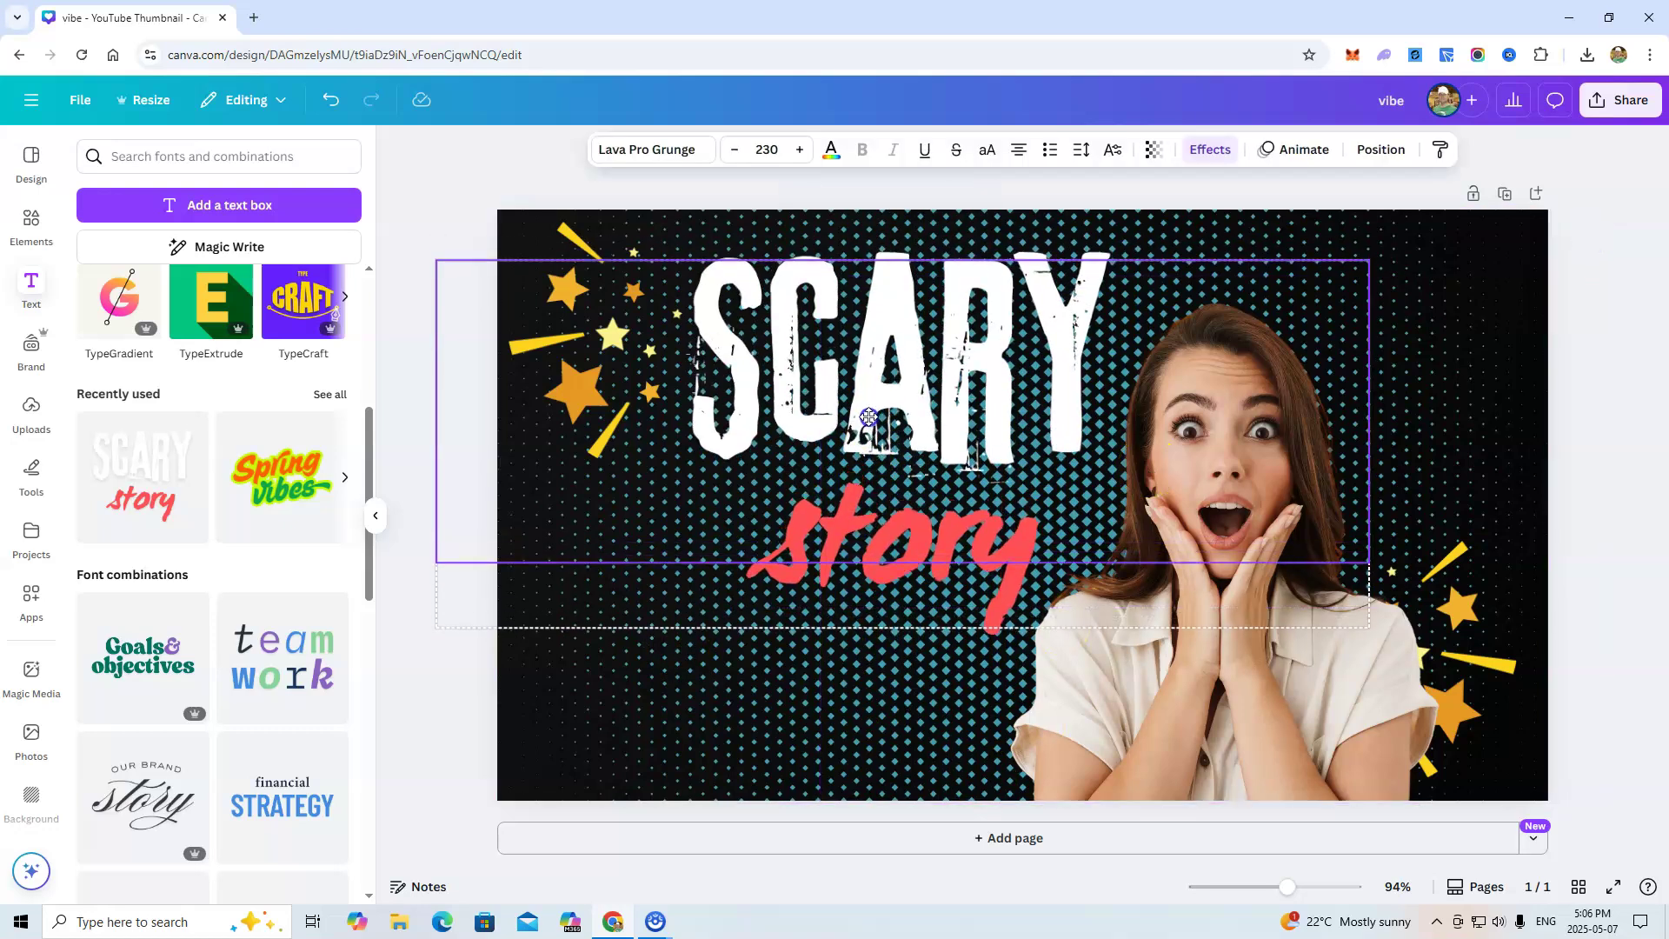
Nudge the woman photo slightly to the left along the page's lower edge.
mouse_move(1472, 677)
left_mouse_down()
mouse_move(1493, 634)
mouse_move(1473, 670)
left_mouse_up()
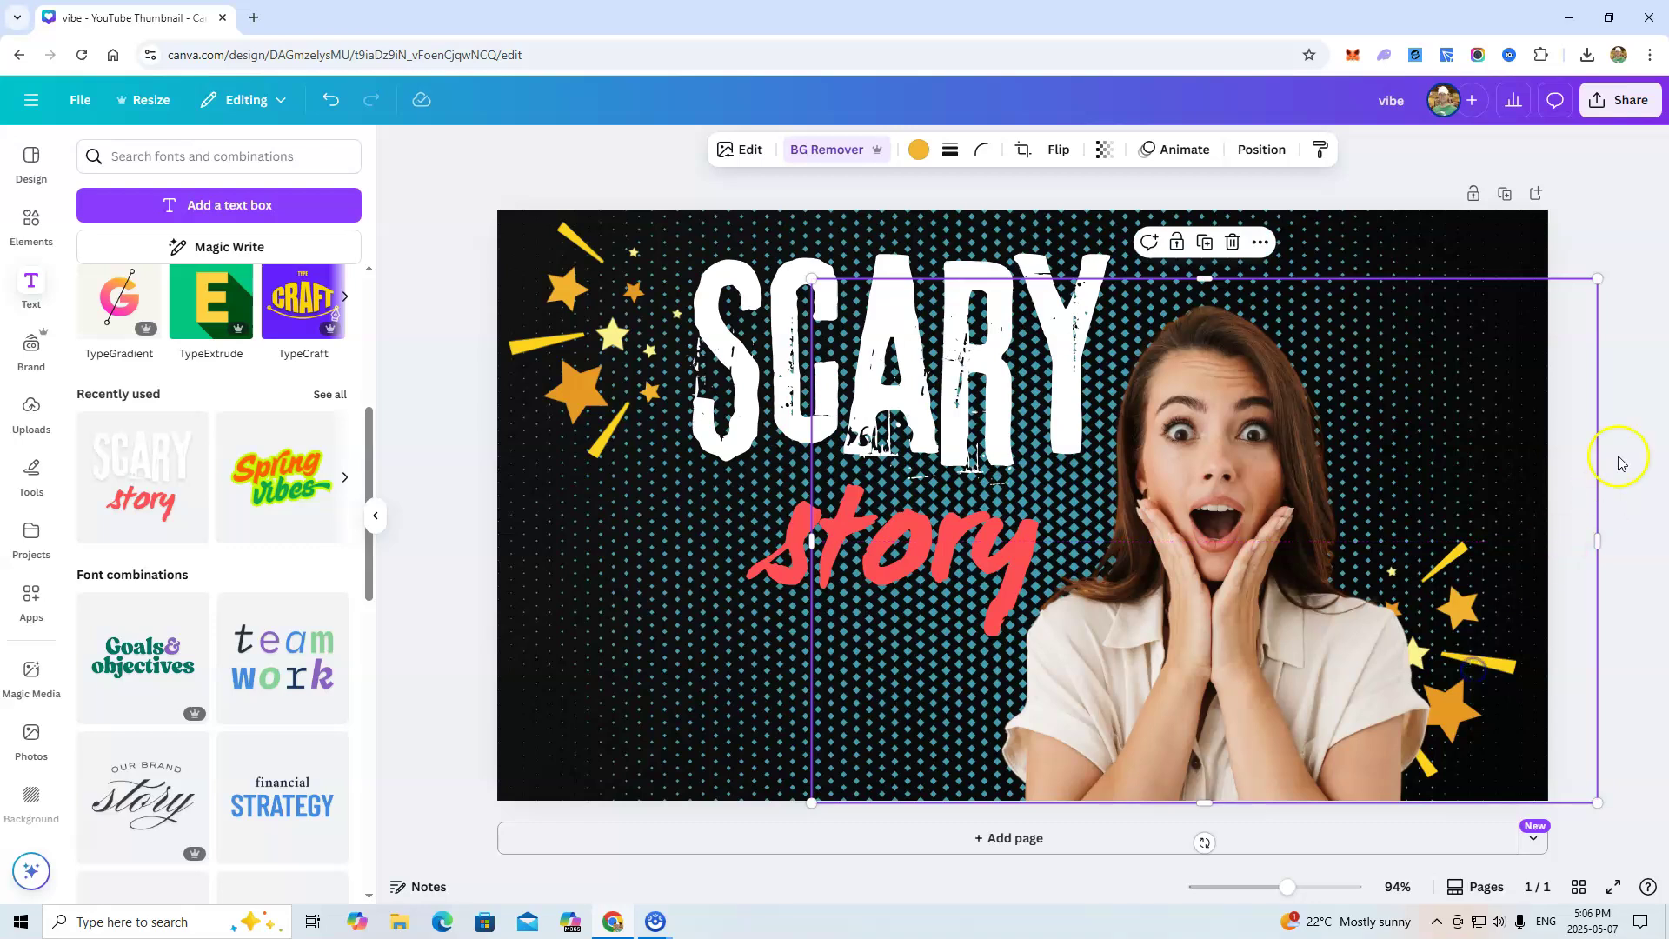
left_click(1505, 521)
left_click(1314, 626)
left_click(1305, 704)
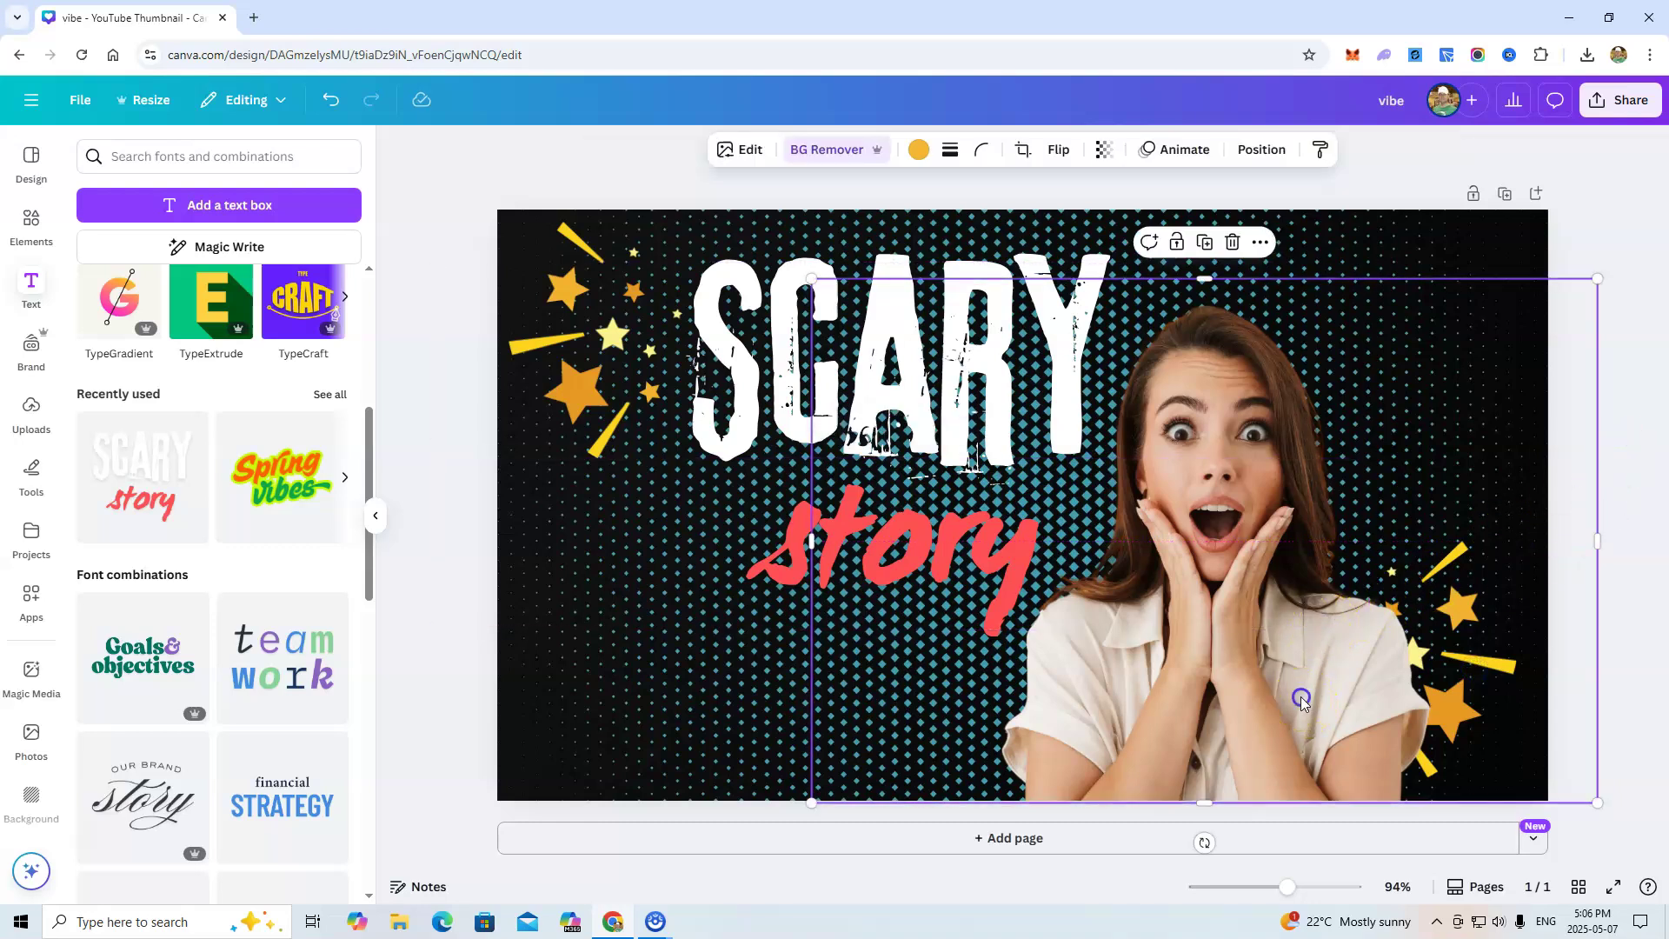
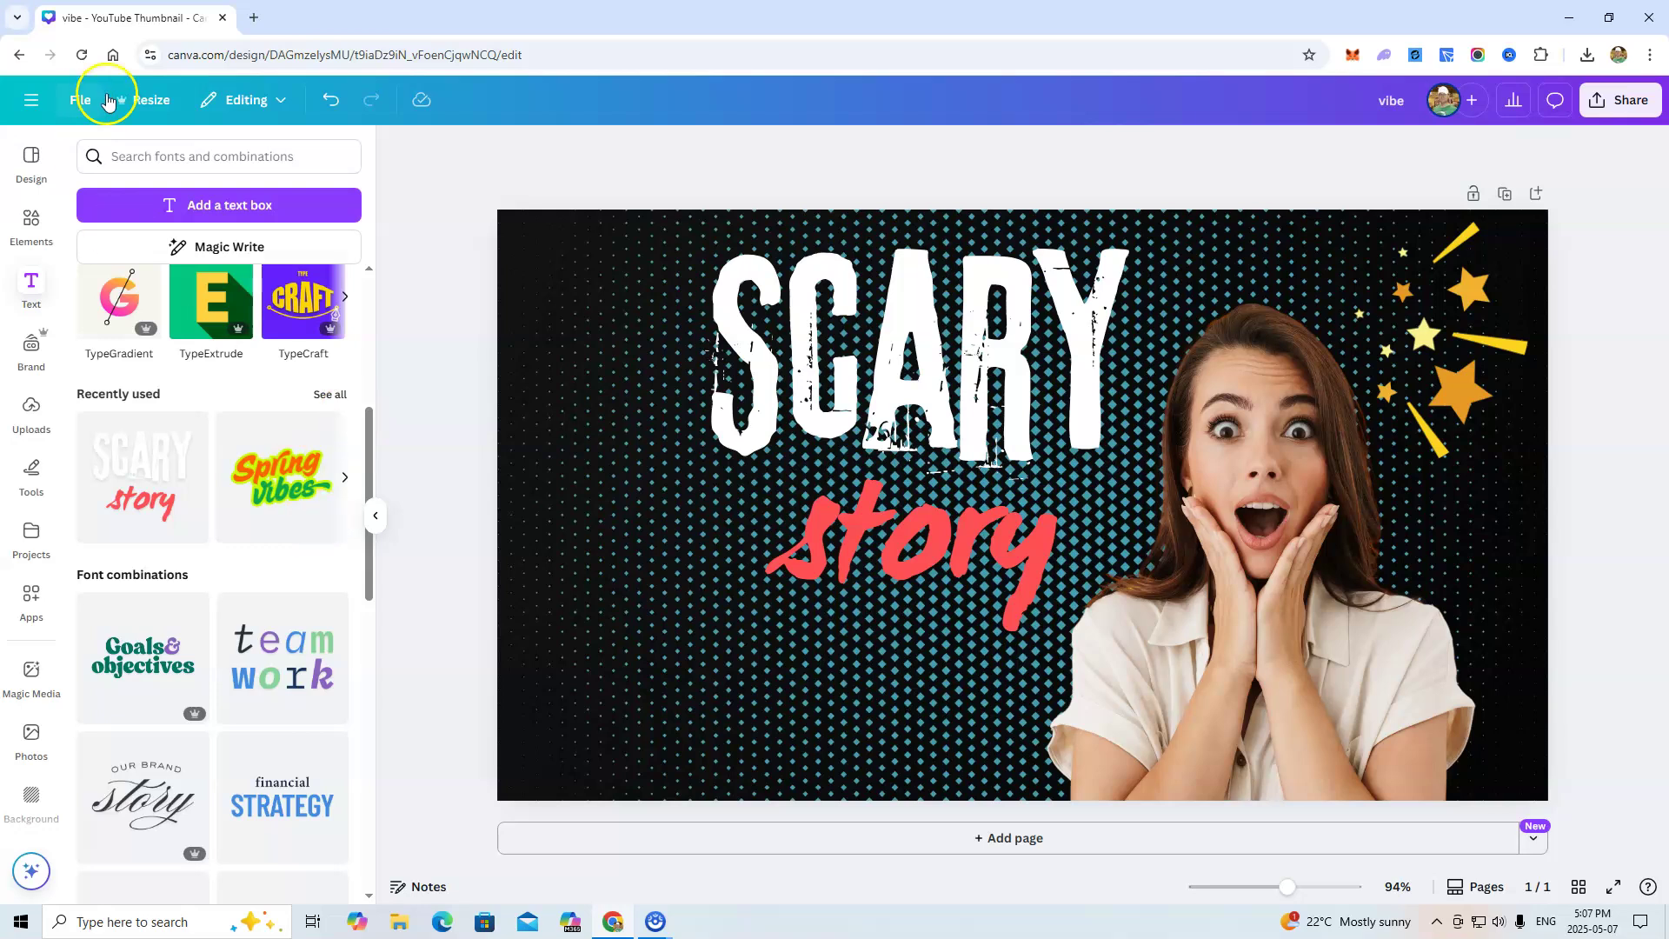
Leave the recently used photos and search the photo library for "skulls".
left_click(32, 224)
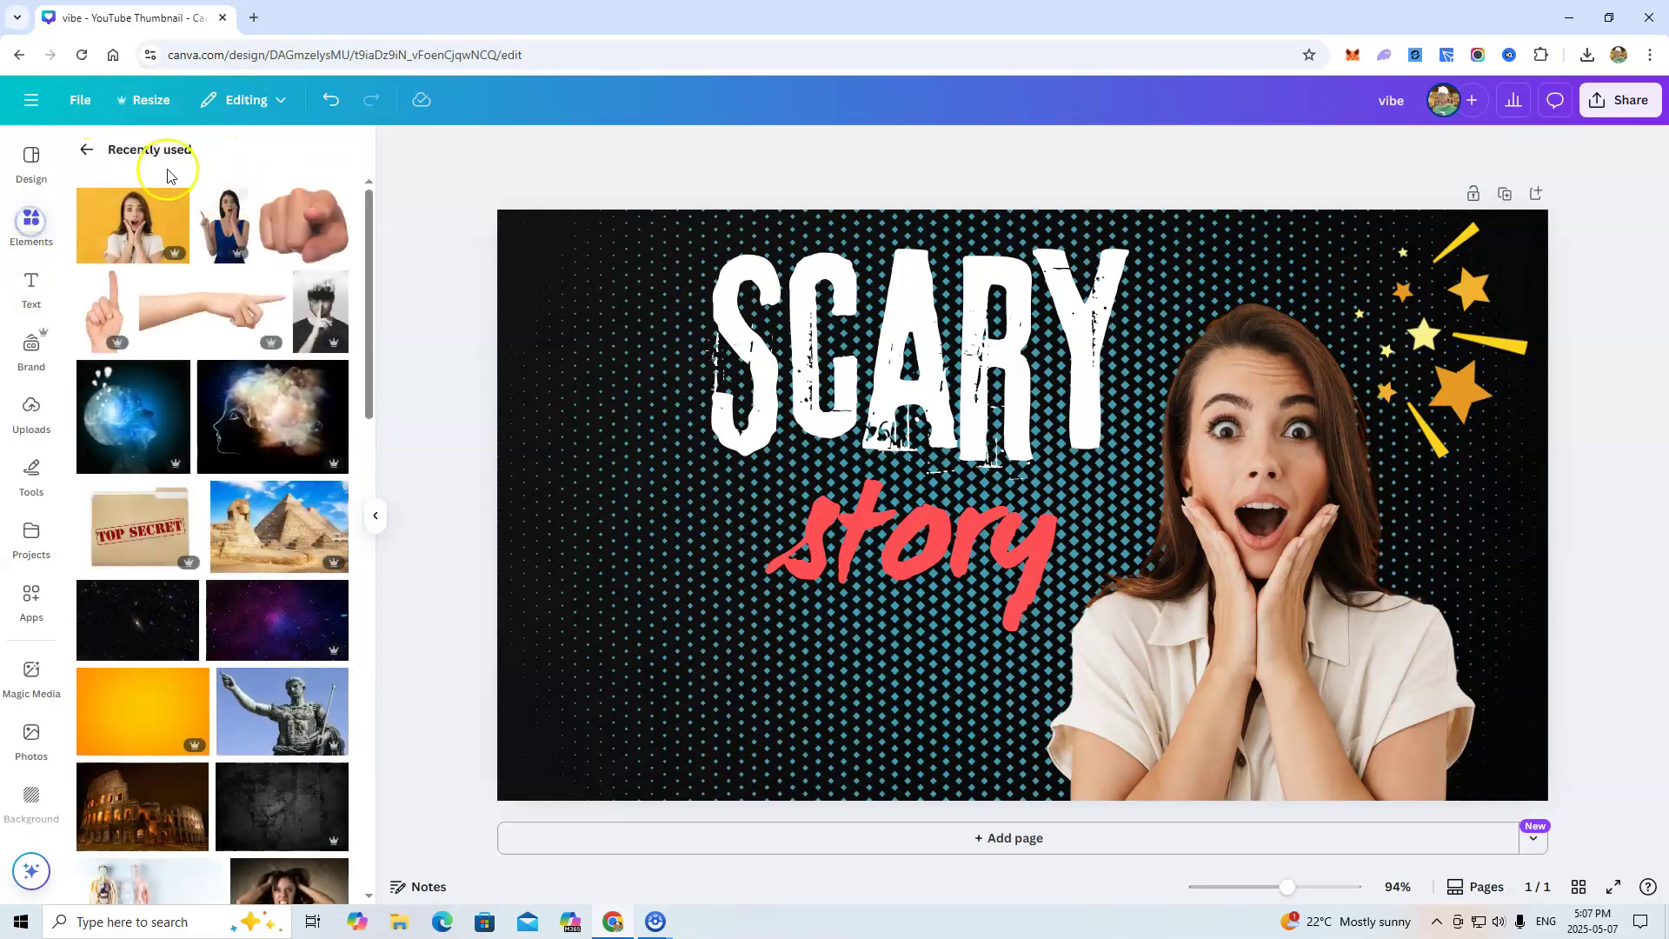
left_click(89, 151)
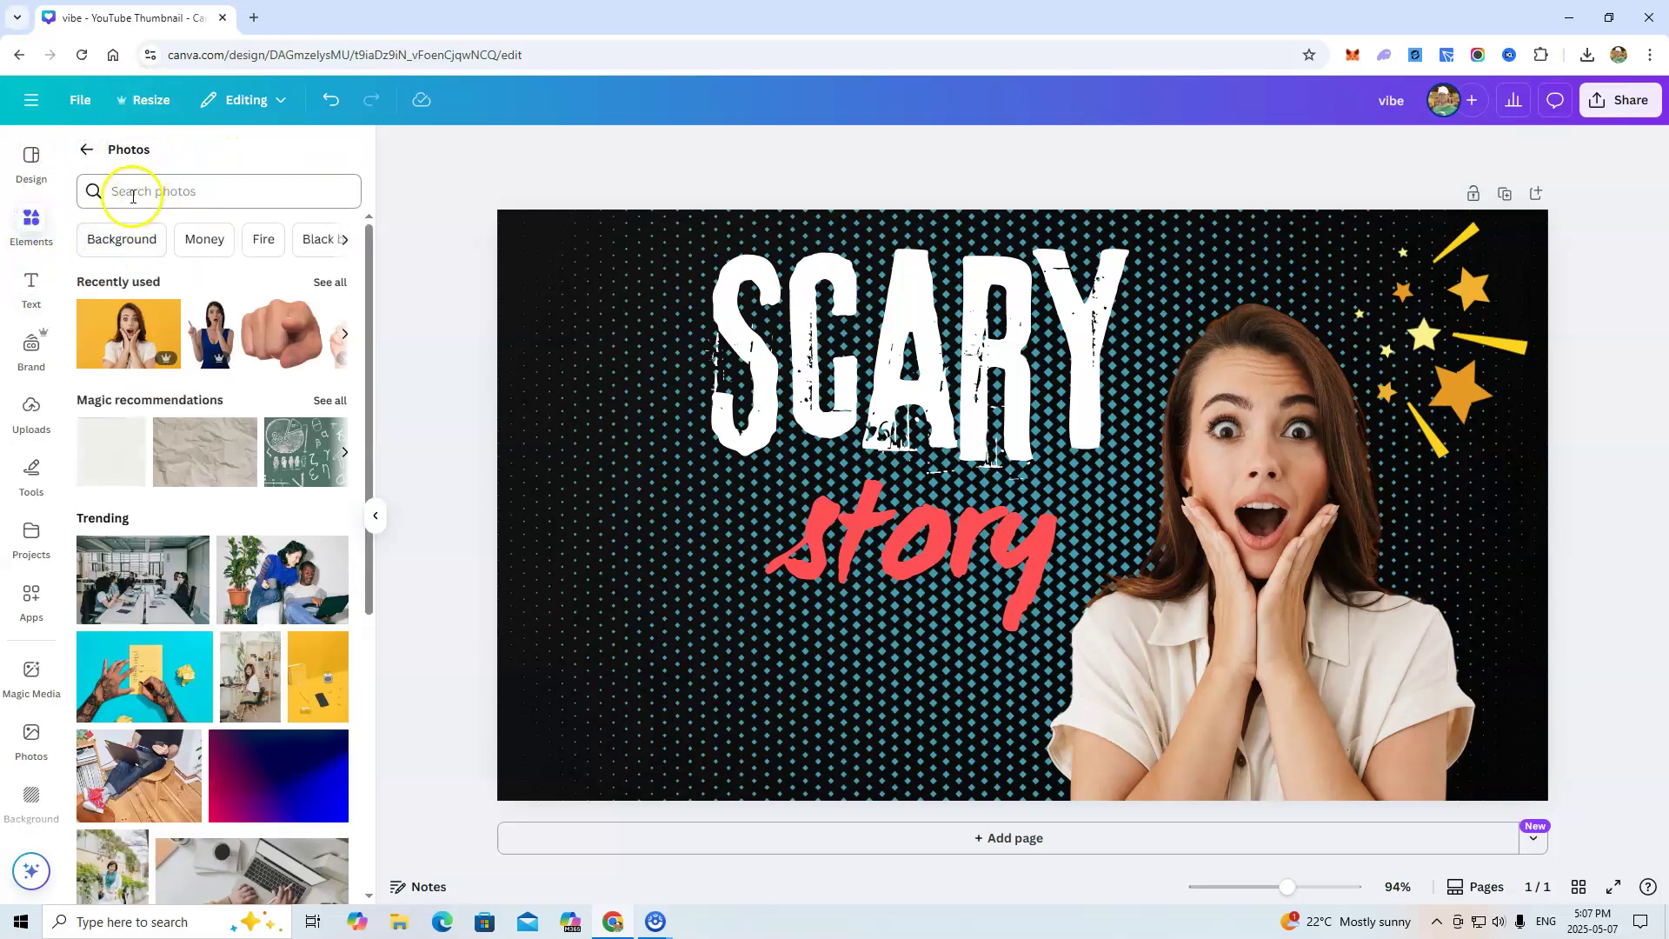
left_click(134, 195)
type("skulls")
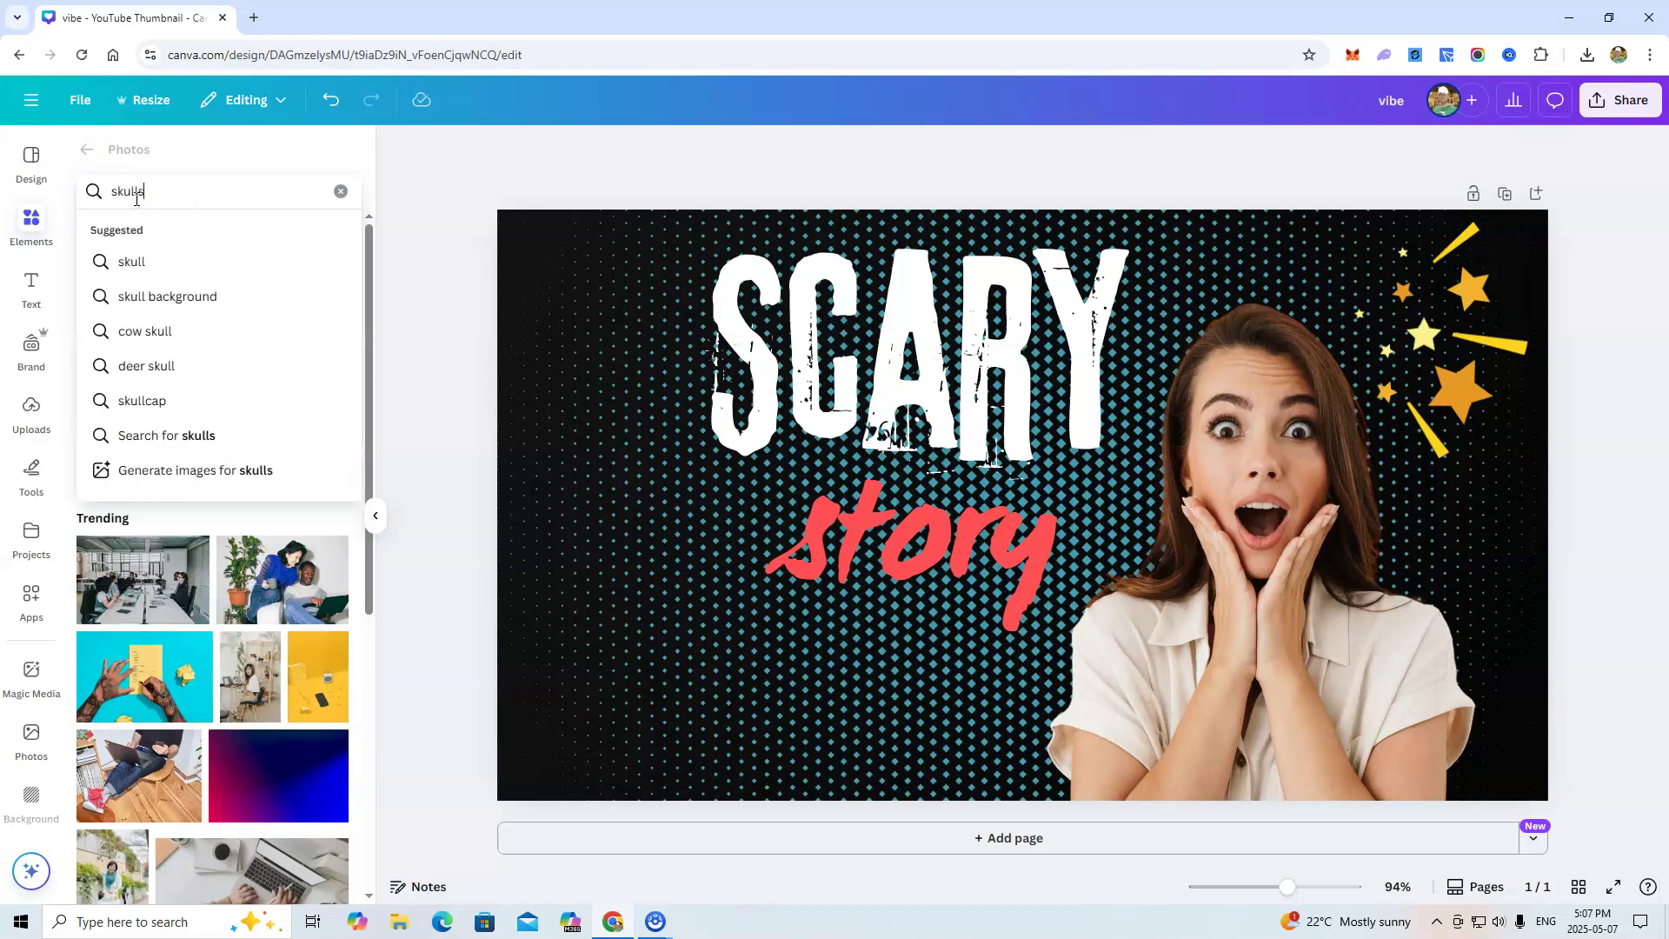
key("Return")
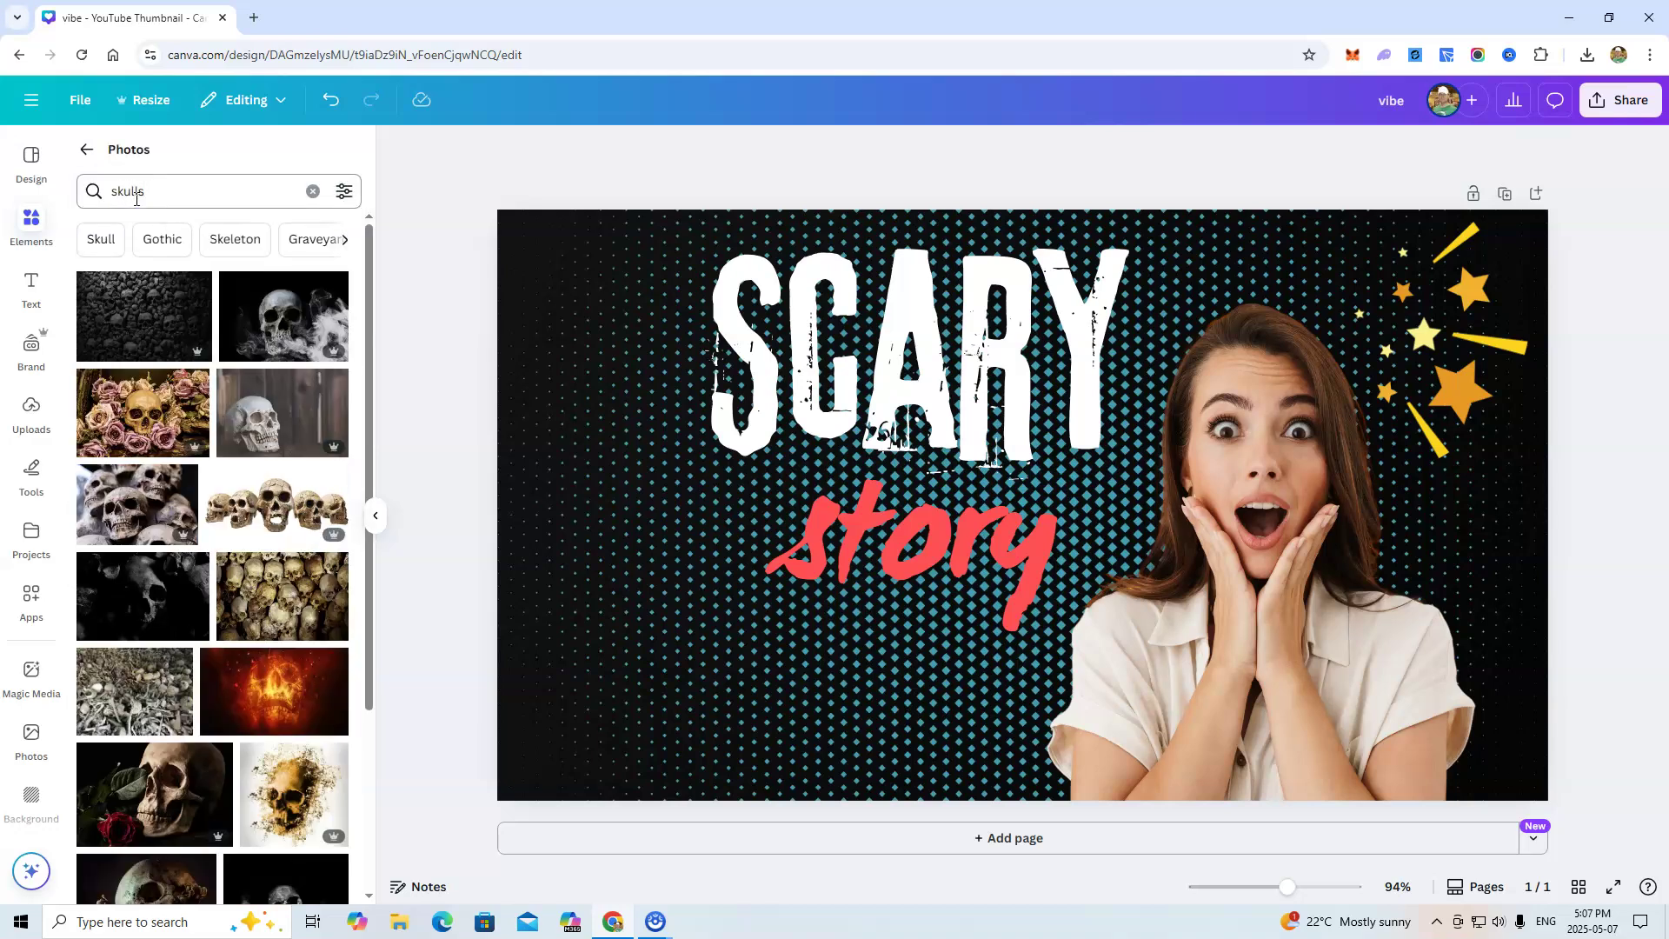
Leave the photo results and search the graphics library for "skulls".
left_click(109, 155)
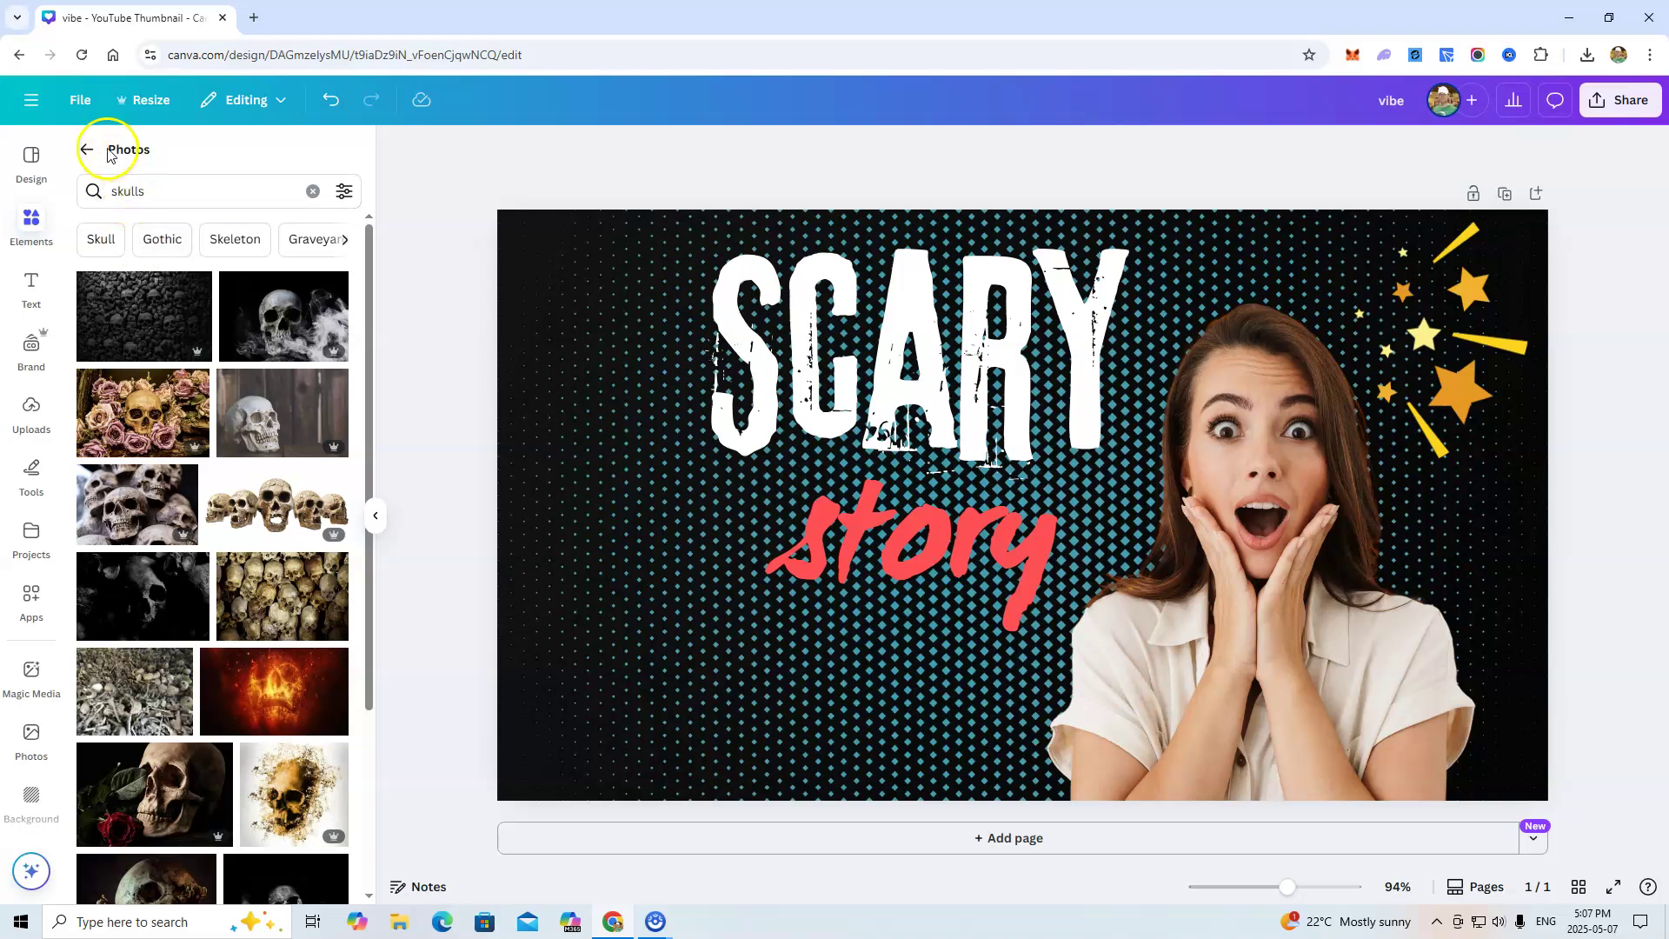
left_click(84, 153)
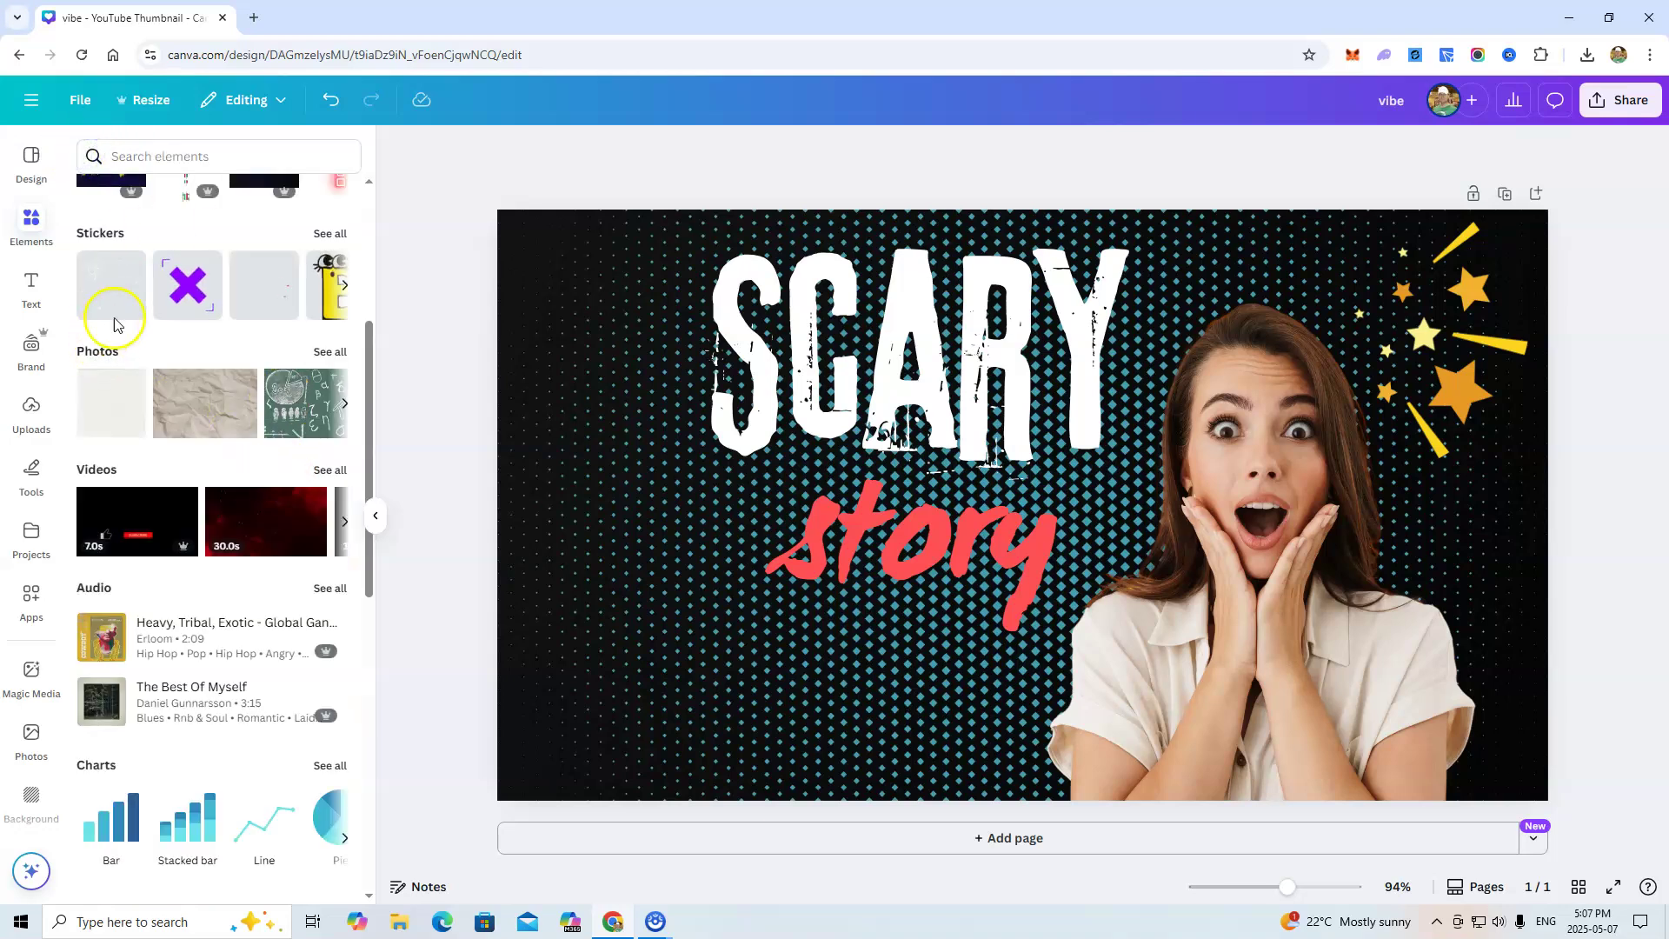
scroll(209, 435, "up", 4)
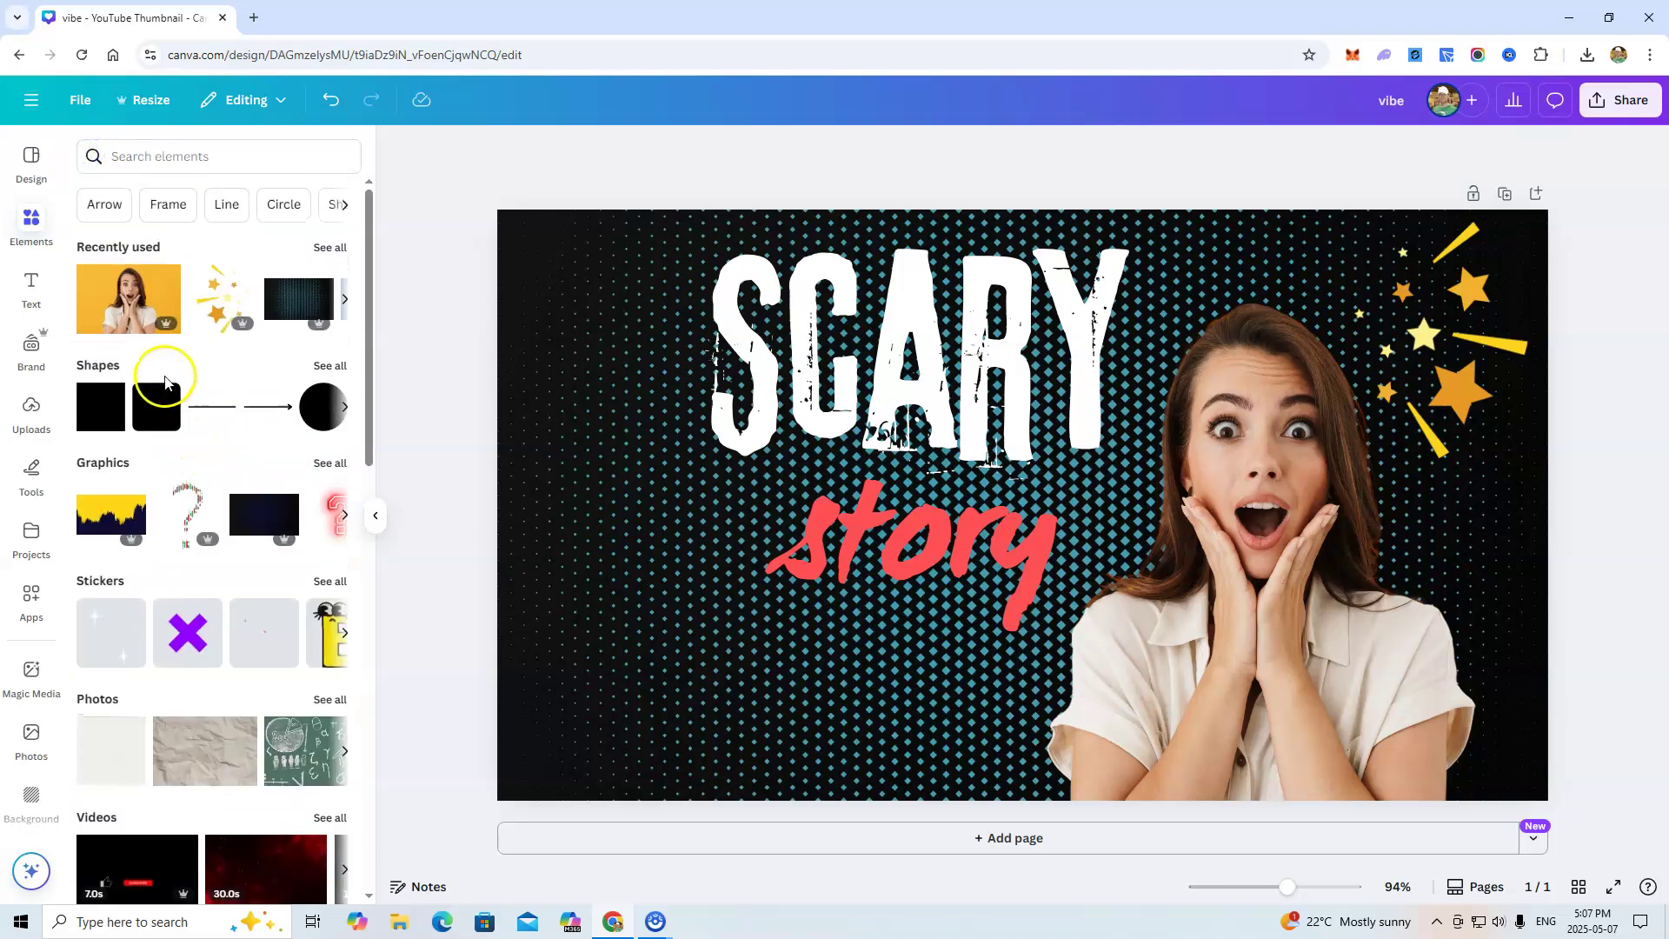
left_click(322, 467)
left_click(129, 191)
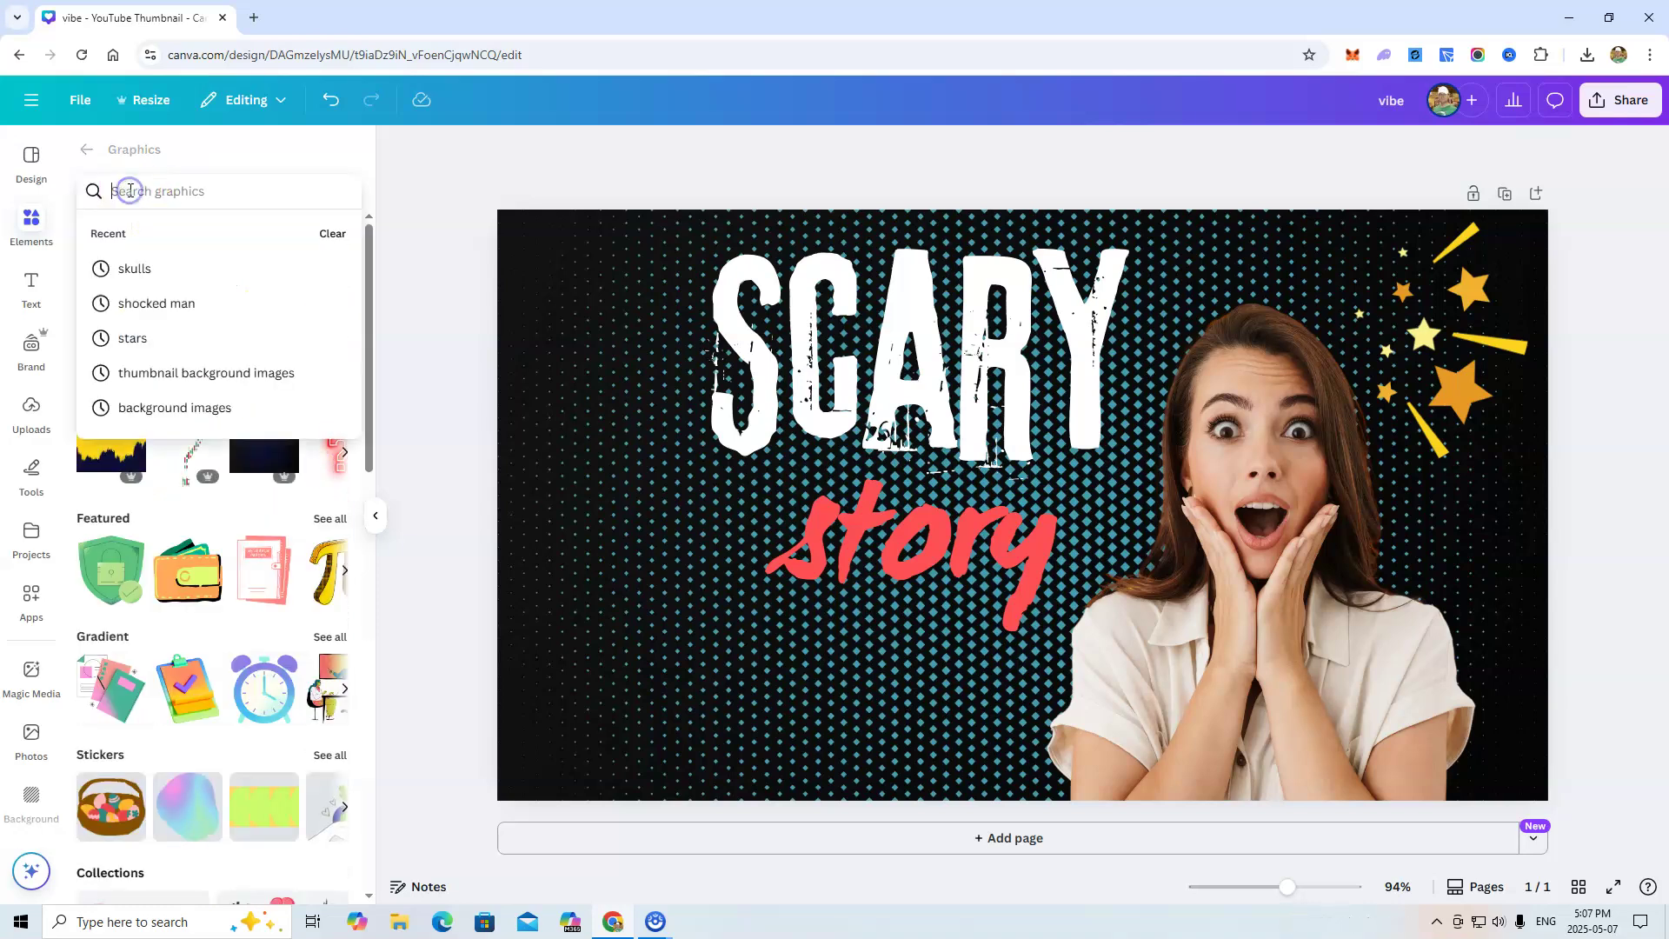
type("skulls")
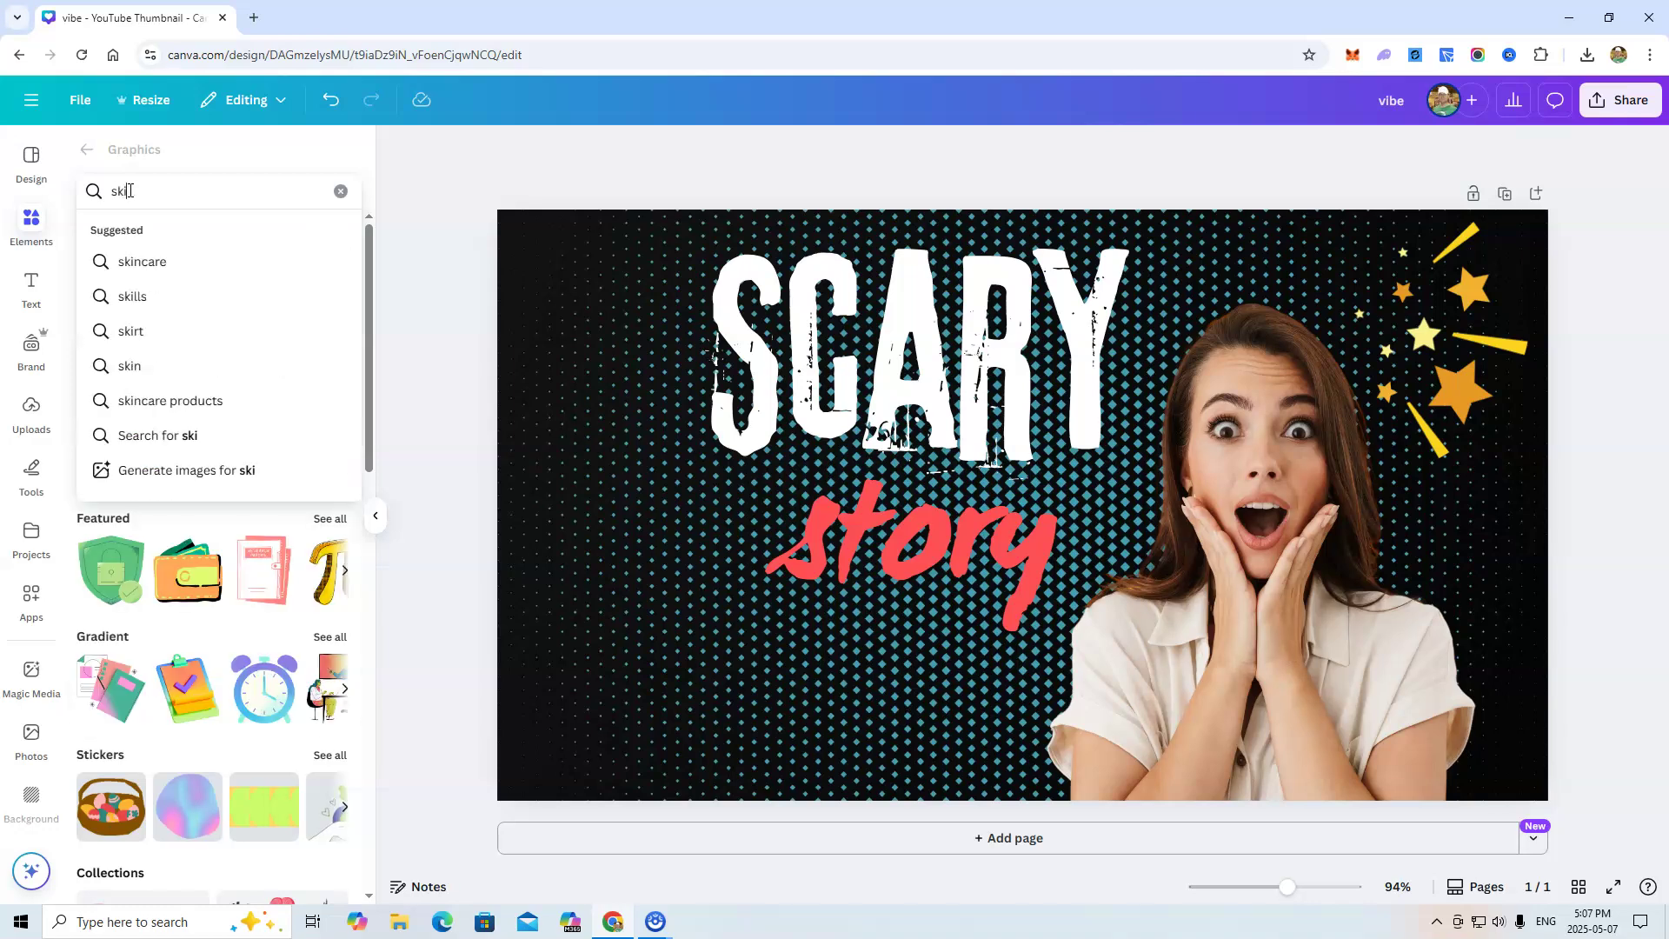
key("Return")
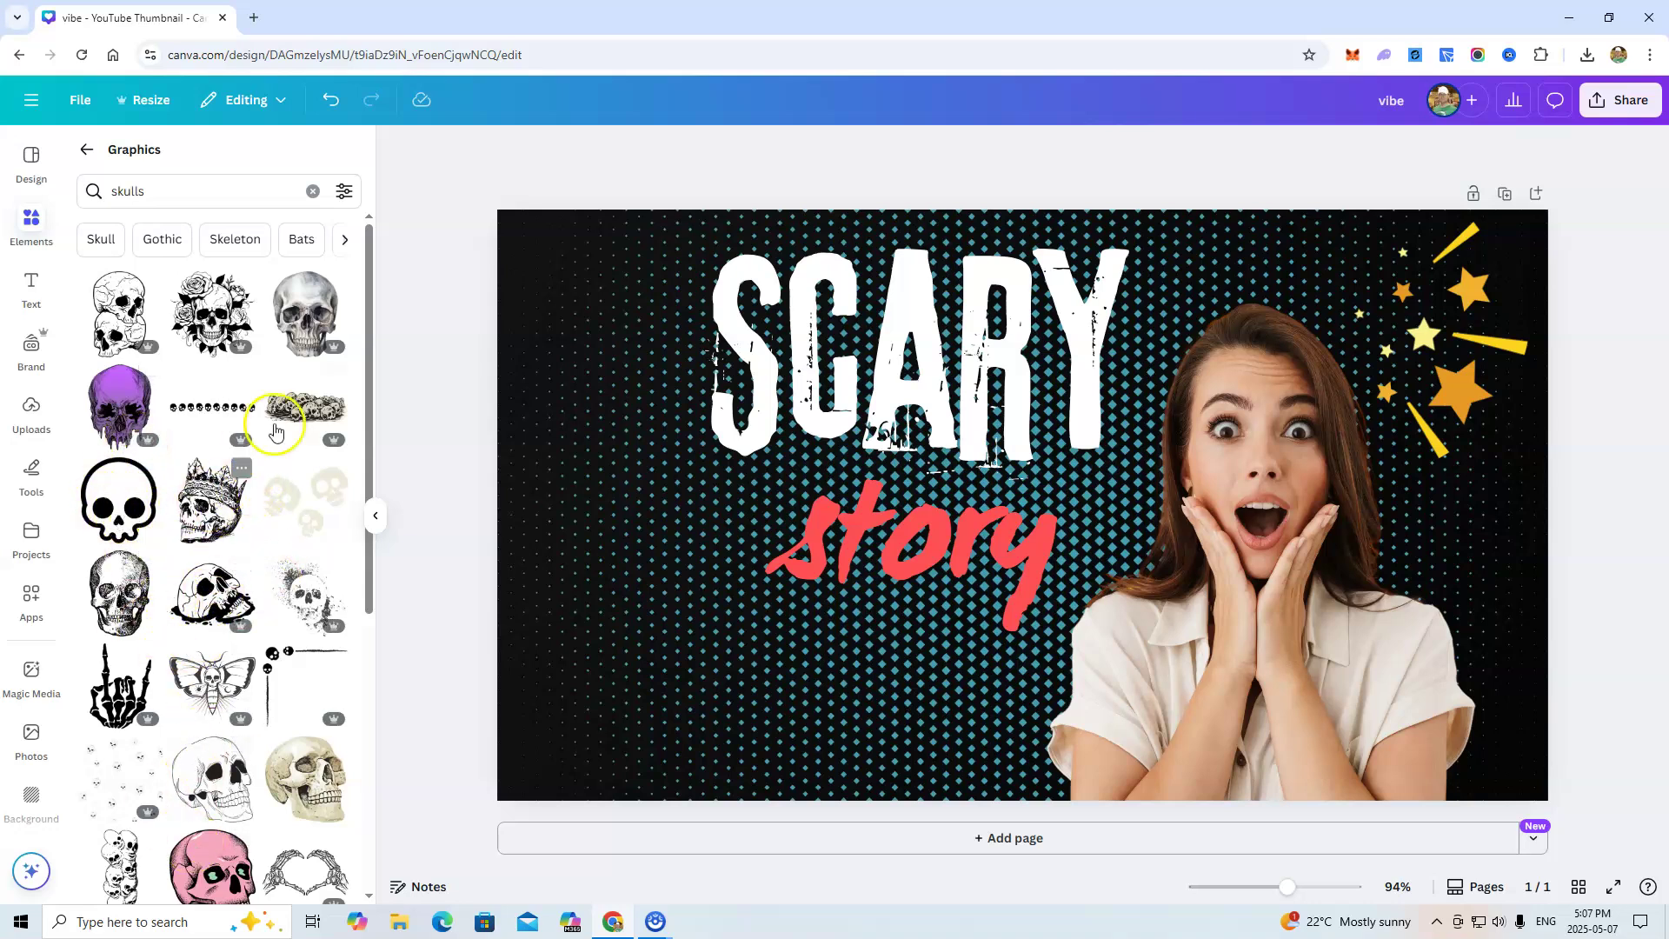
Add the grey realistic skull graphic, shrink it and place it in the page's lower-left corner.
left_click(306, 315)
left_click_drag(976, 596, 653, 653)
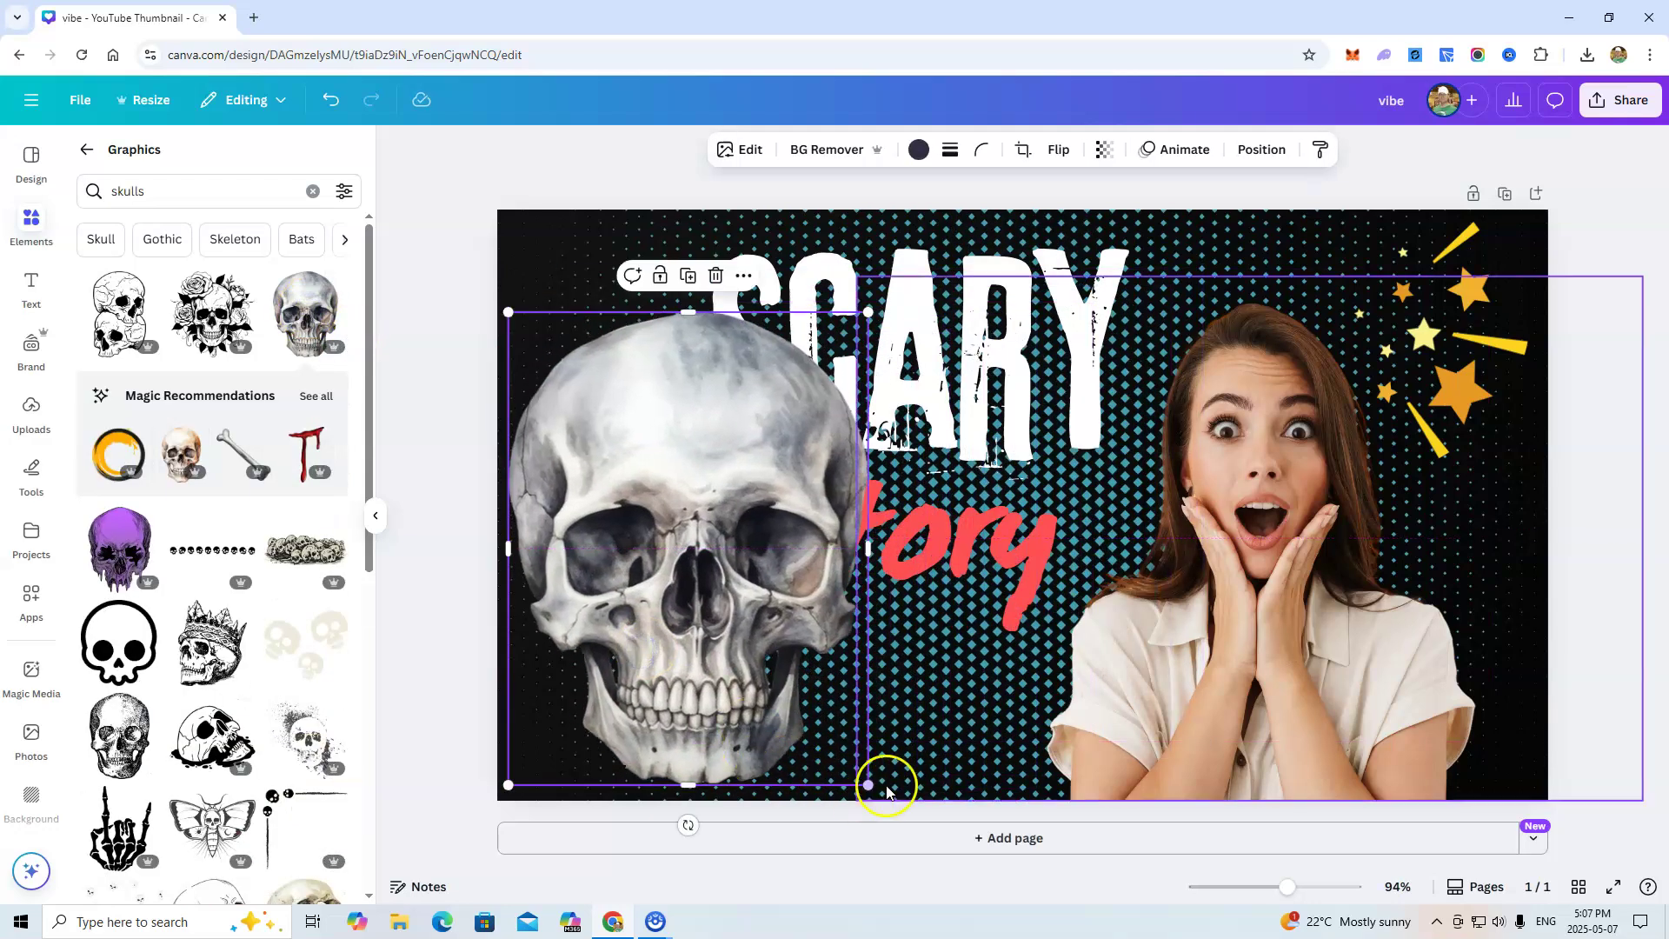
left_click_drag(867, 784, 802, 695)
left_click_drag(668, 495, 667, 590)
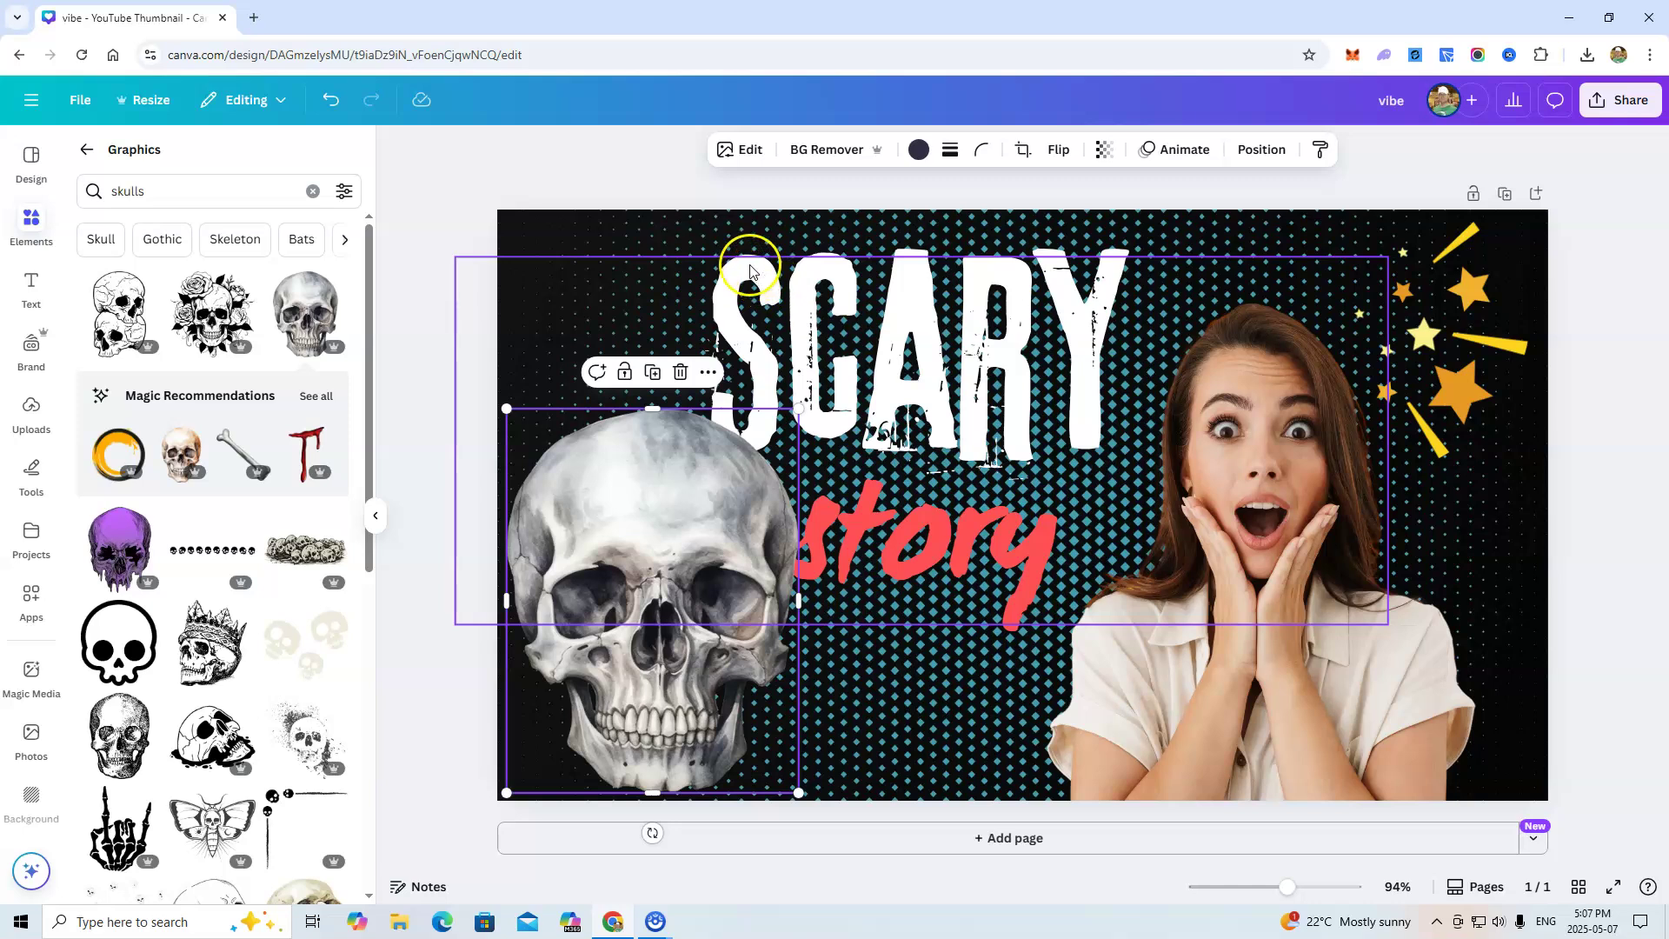
Move the "SCARY story" text up and to the right, between the skull and the woman, and select the upper-right stars graphic.
left_click(762, 230)
left_click_drag(738, 287, 789, 260)
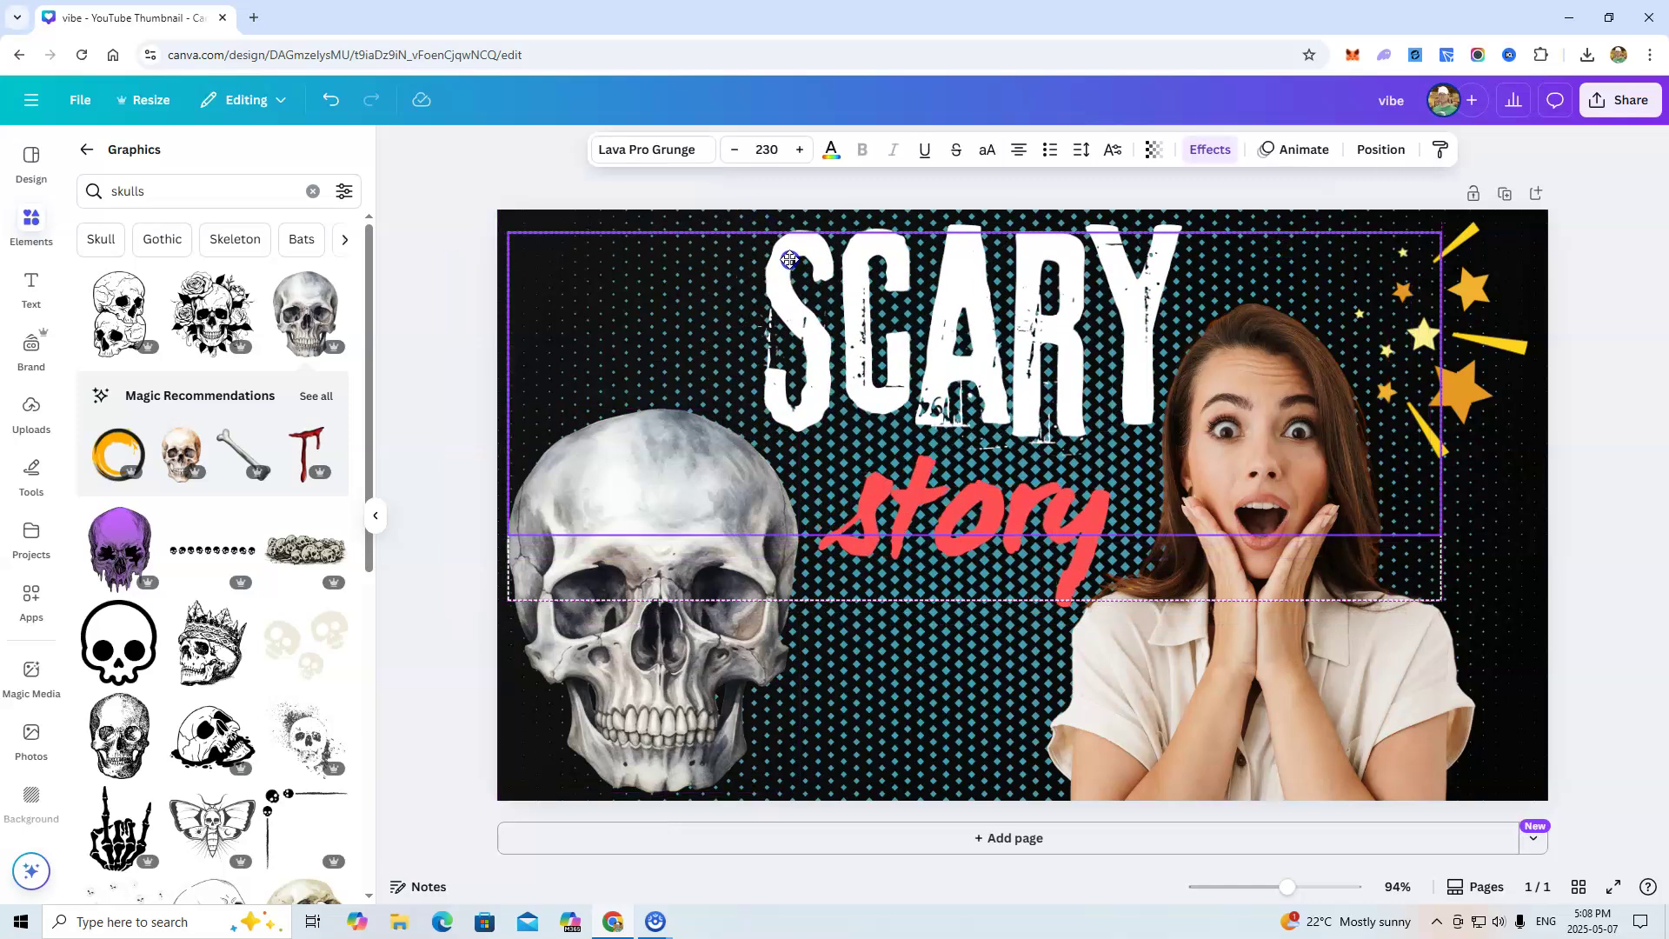
left_click(1624, 504)
left_click(1501, 350)
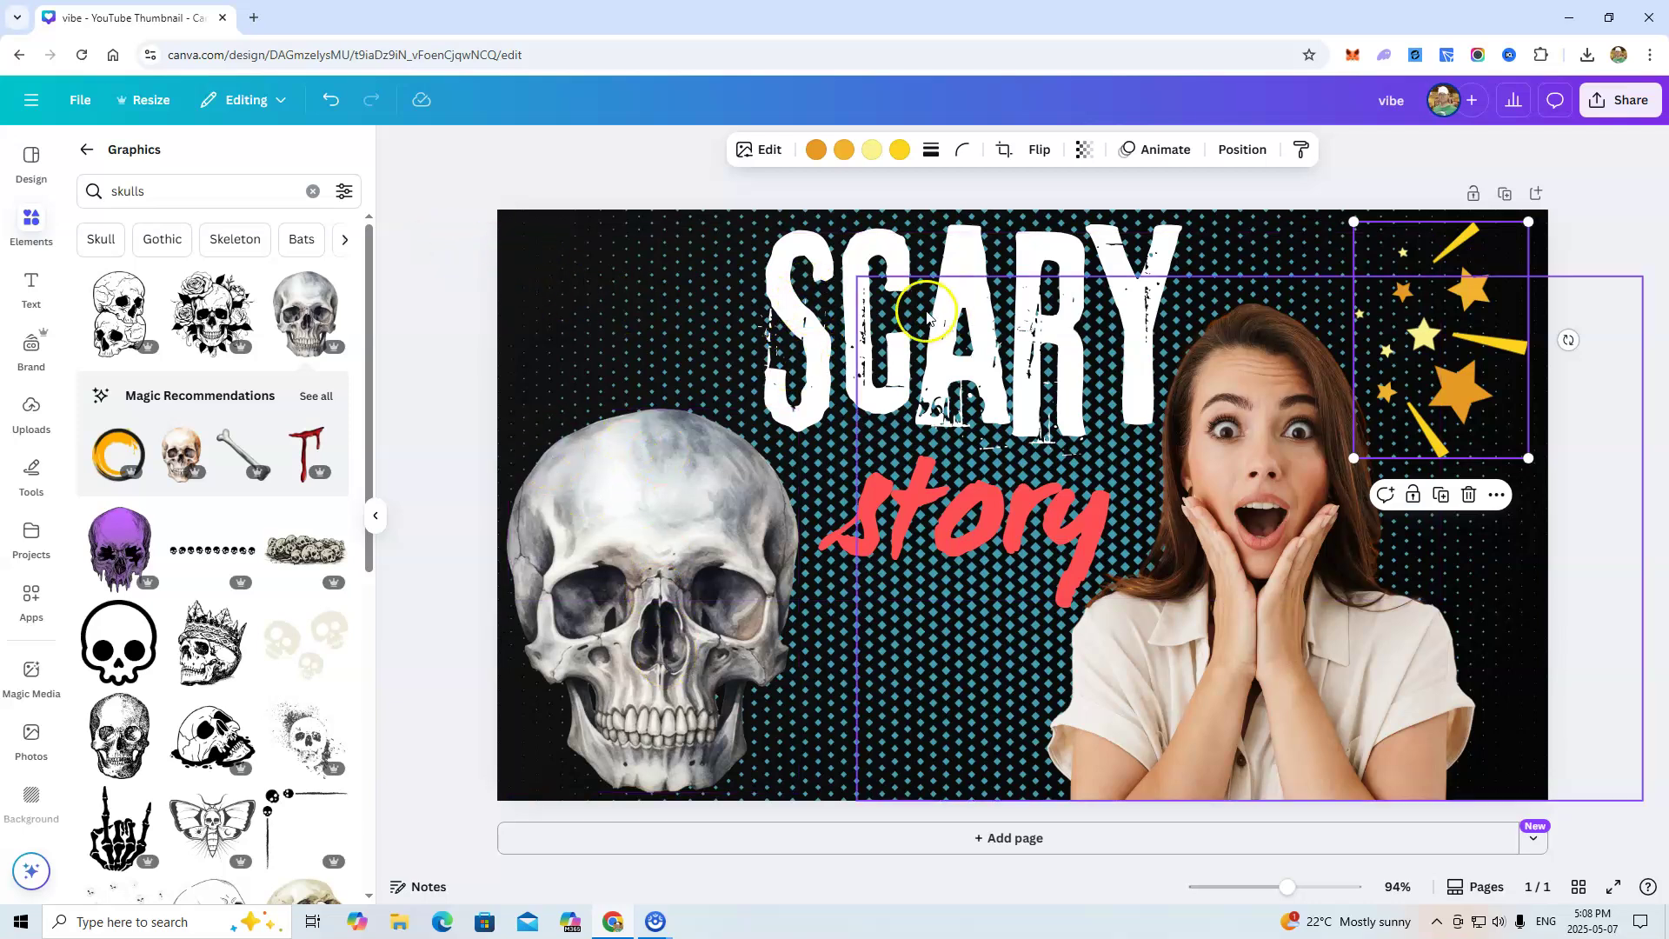
Try "REALL" in place of the headline word "SCARY" and erase it again.
left_click(809, 304)
left_click(792, 314)
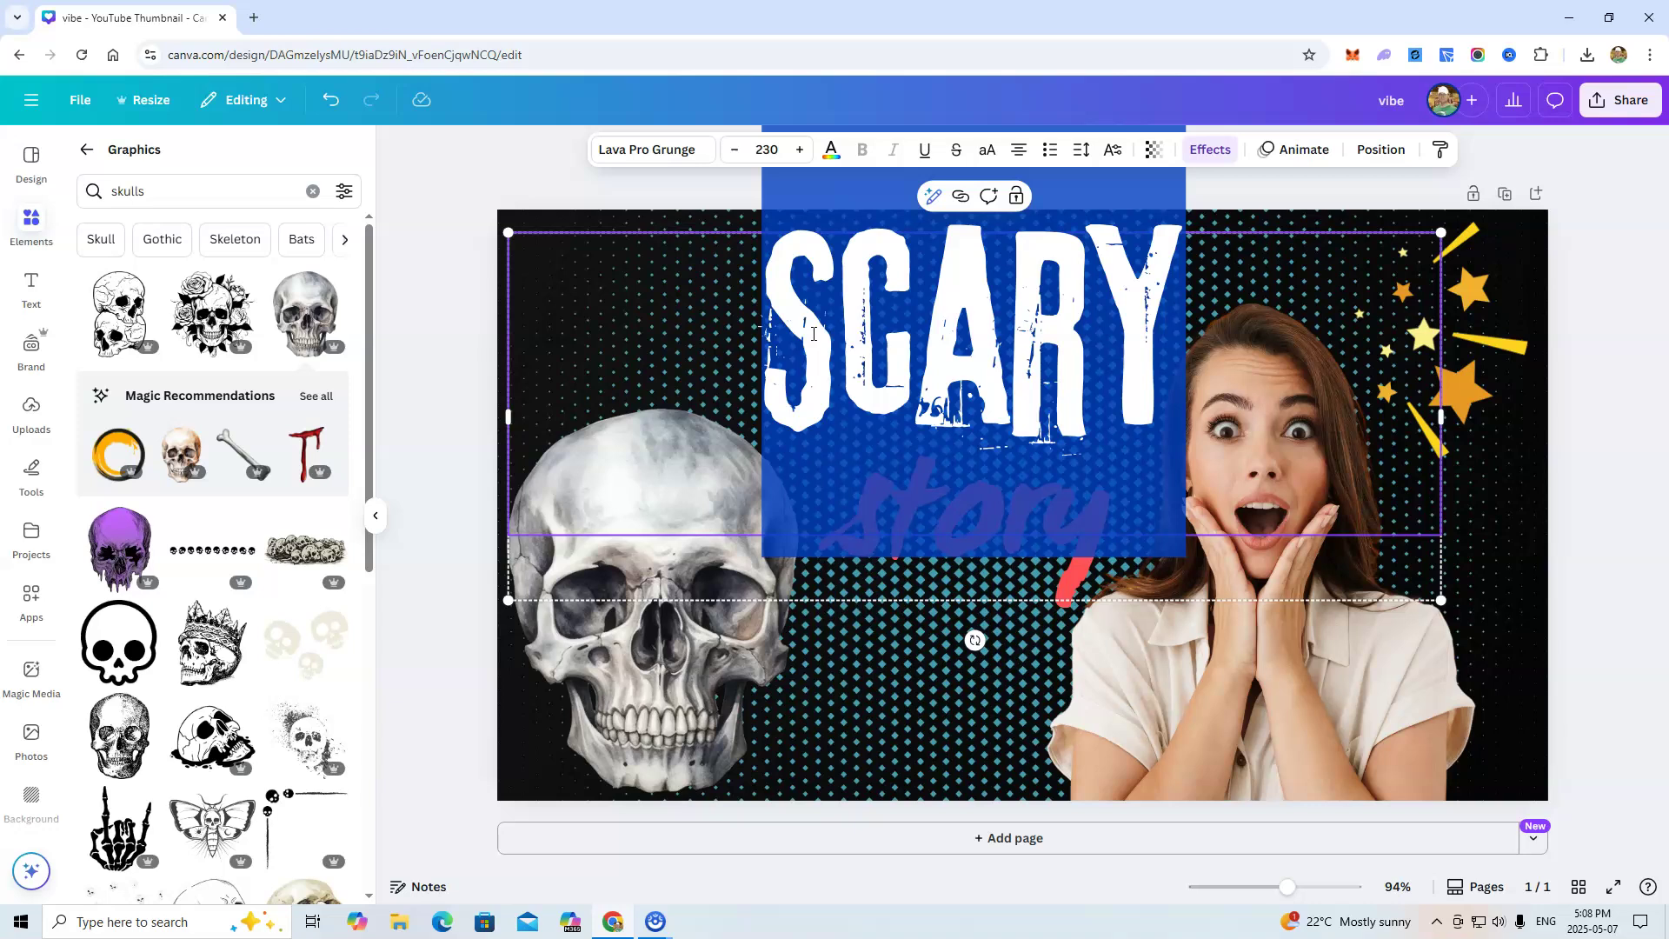
type("REALL")
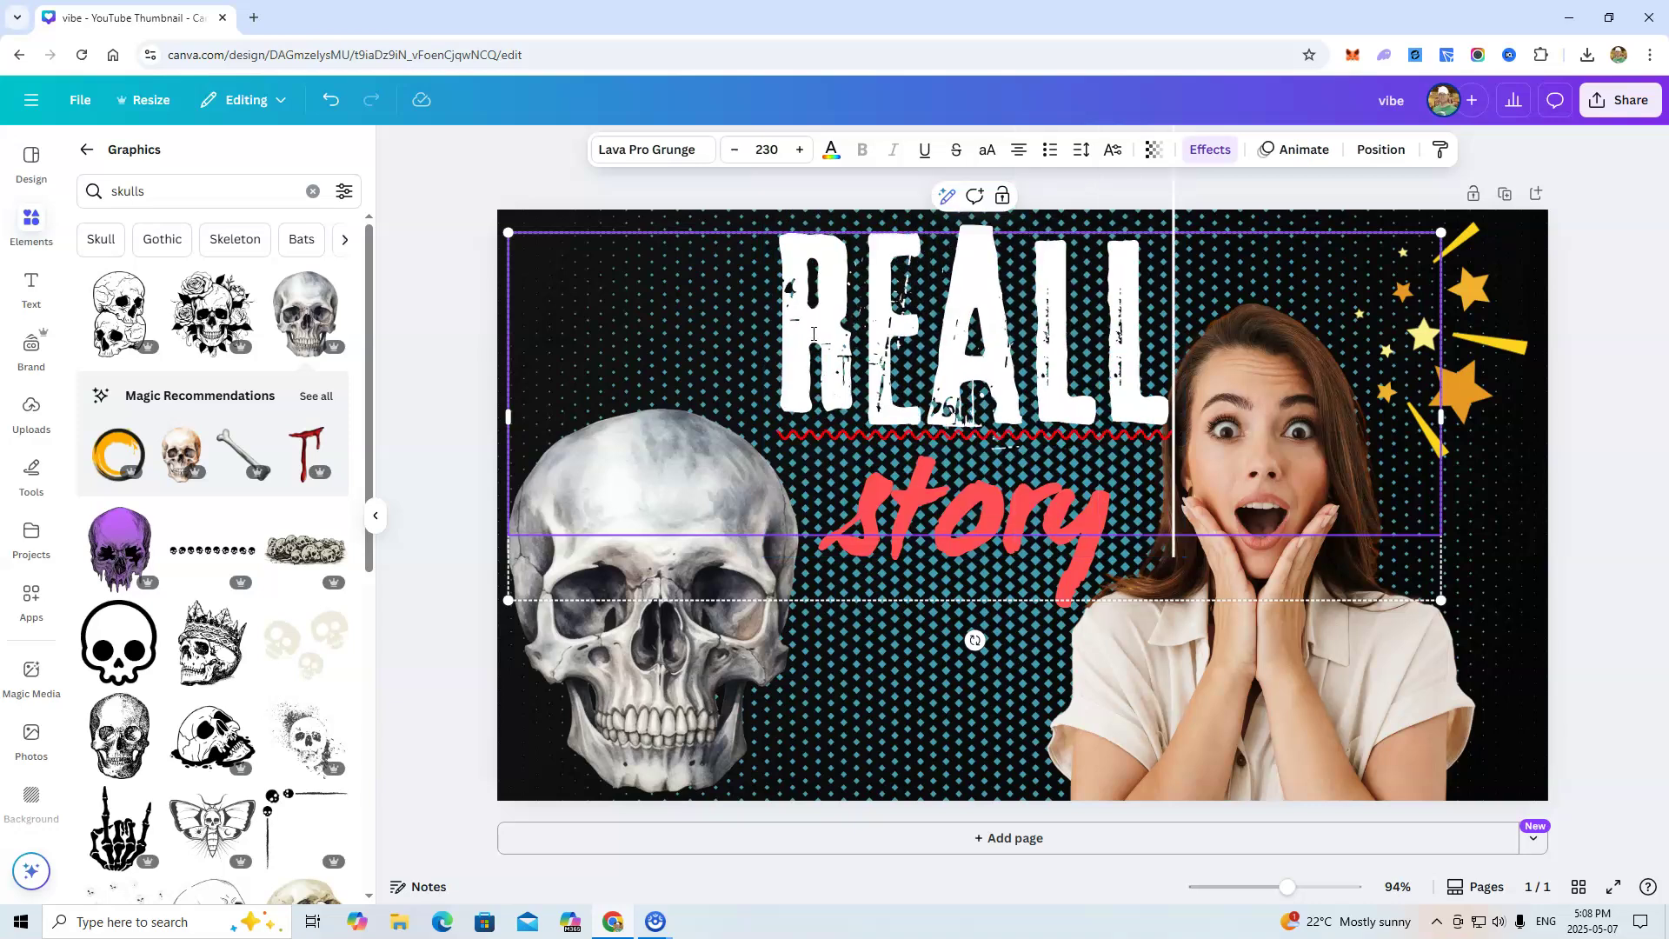
key("BackSpace")
key("BackSpace")
key("BackSpace")
key("BackSpace")
key("BackSpace")
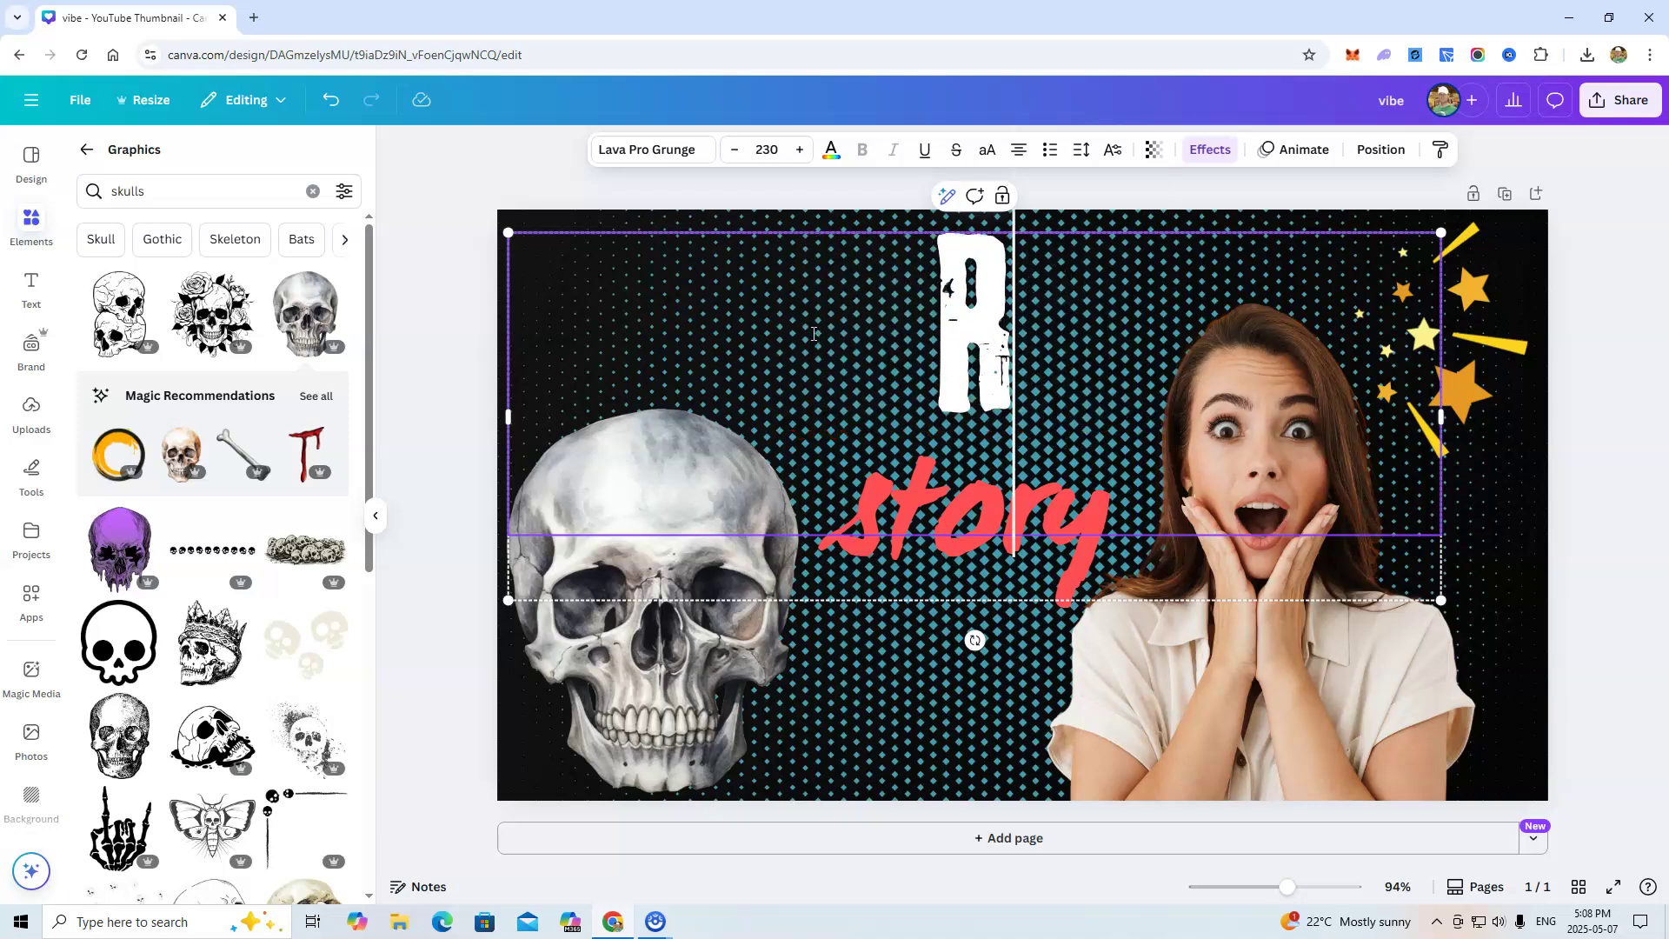
Try "HORIFFIC" as the large headline word above "story".
type("HO")
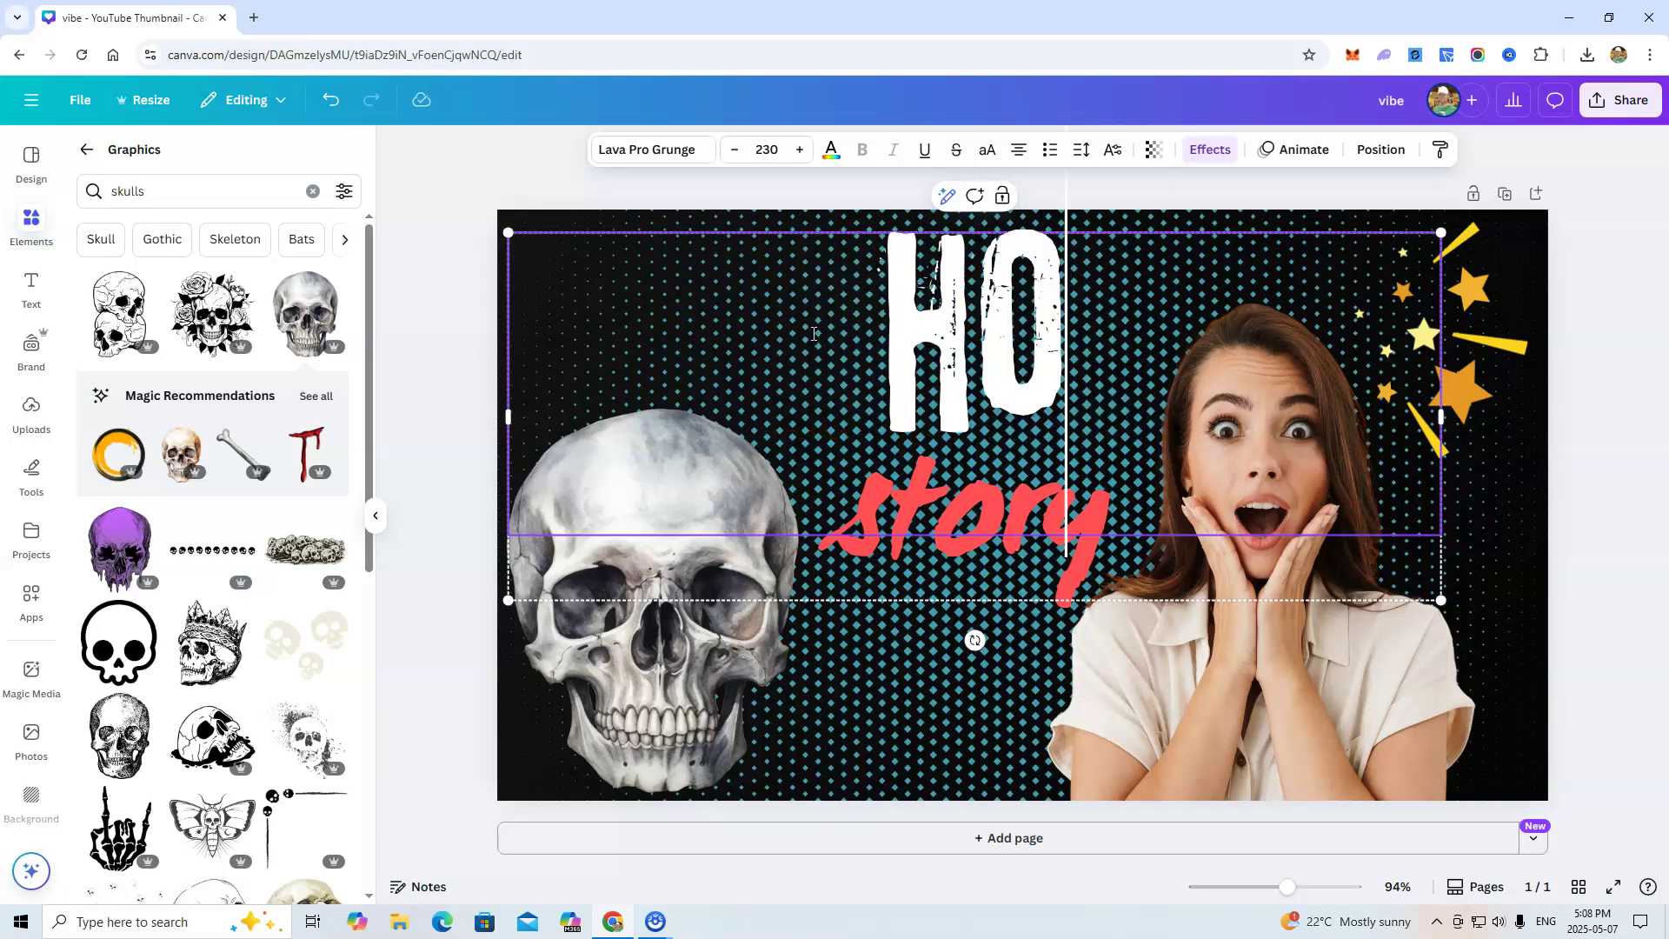
type("RIFFIC")
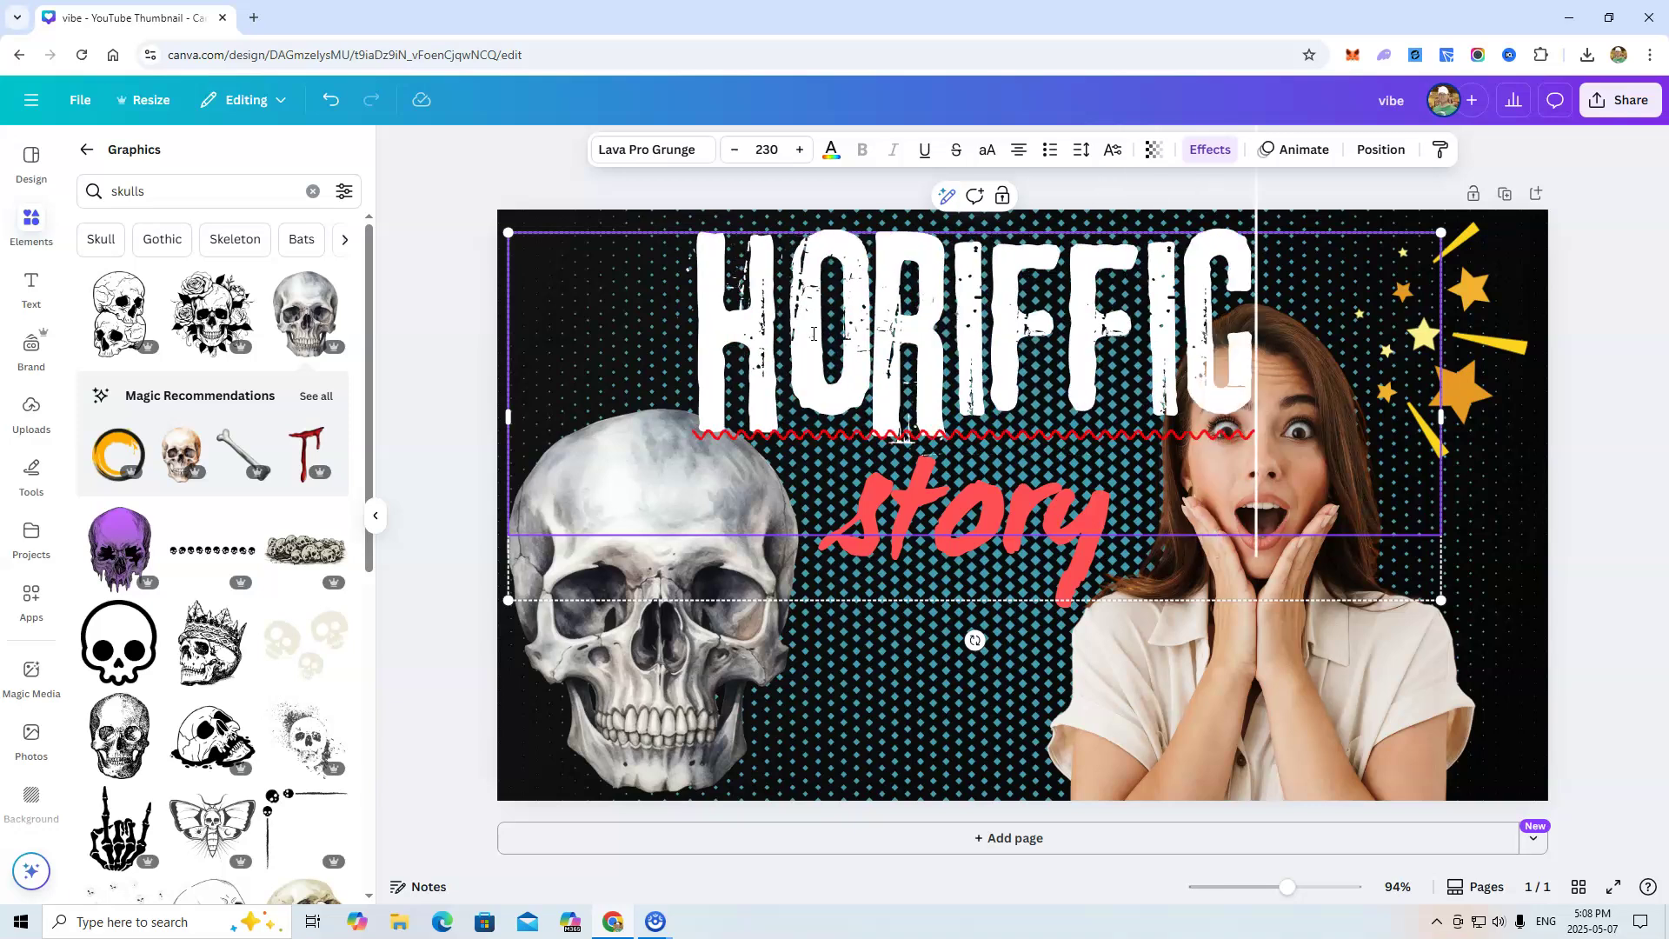
left_click(445, 334)
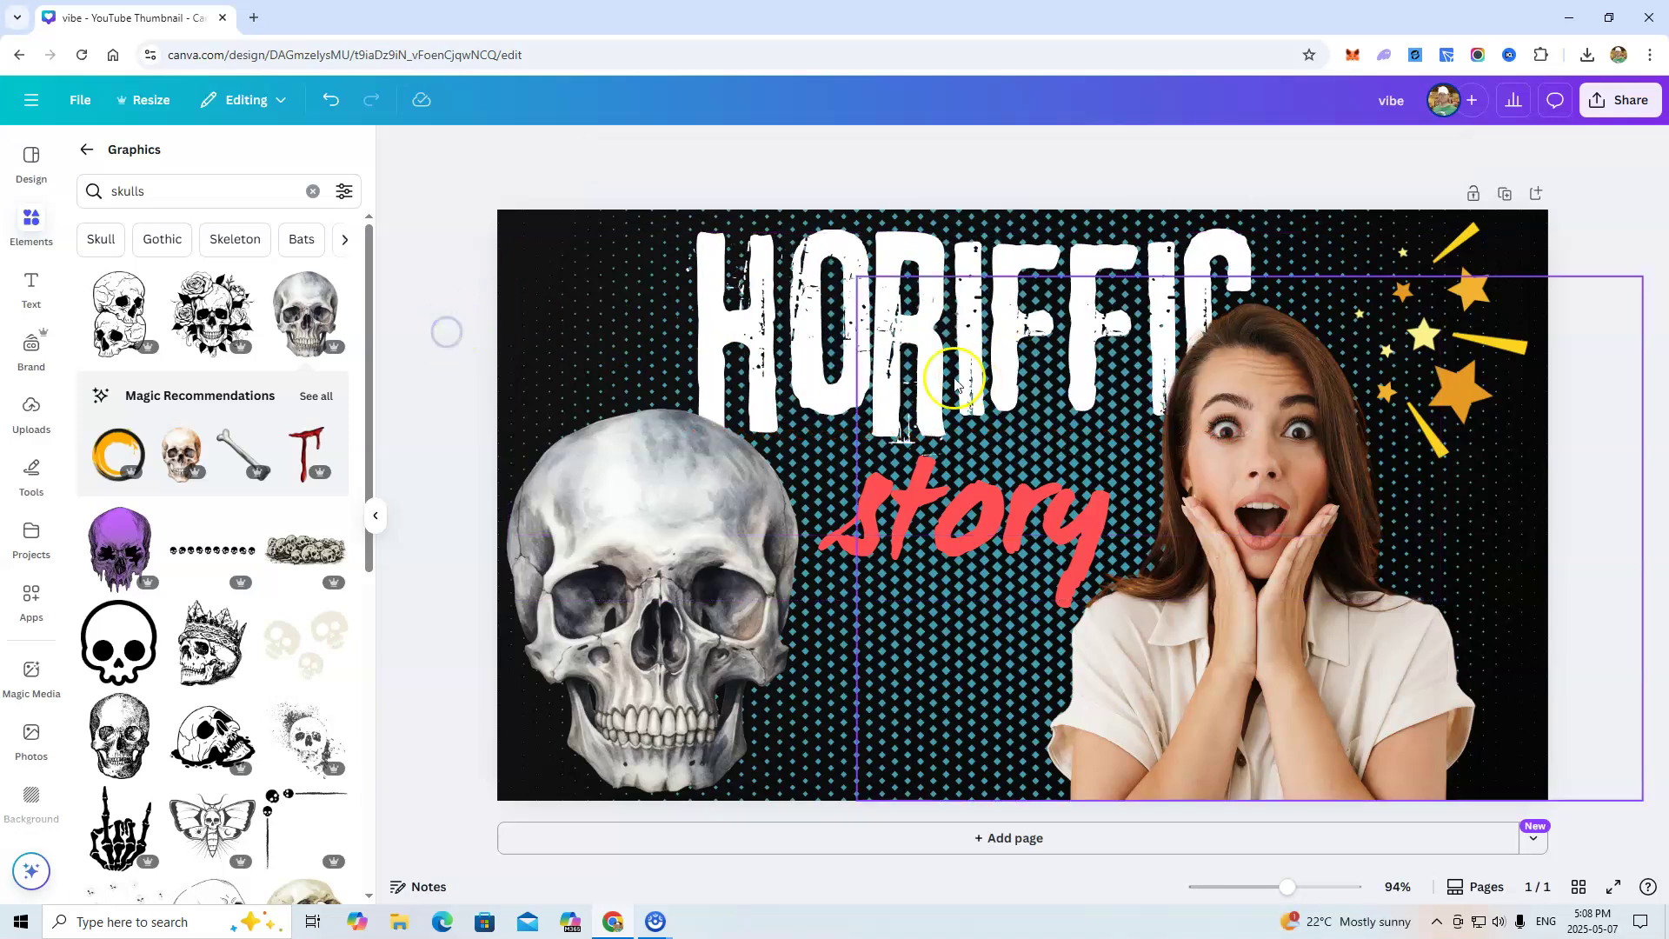
left_click(741, 328)
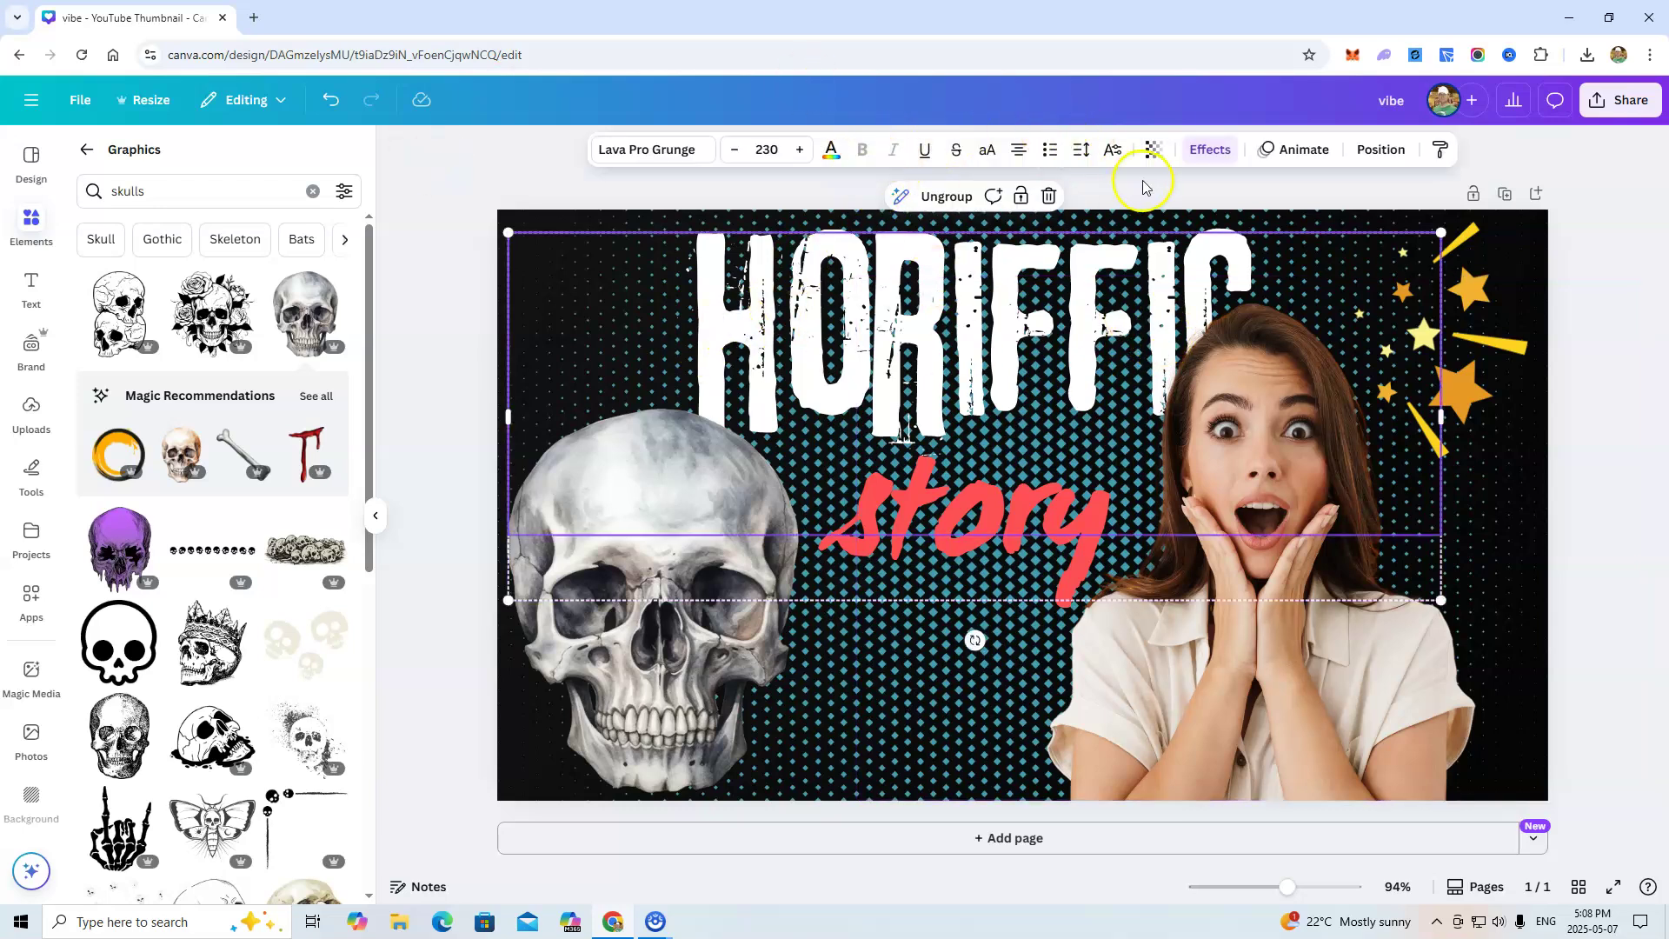
left_click(709, 300)
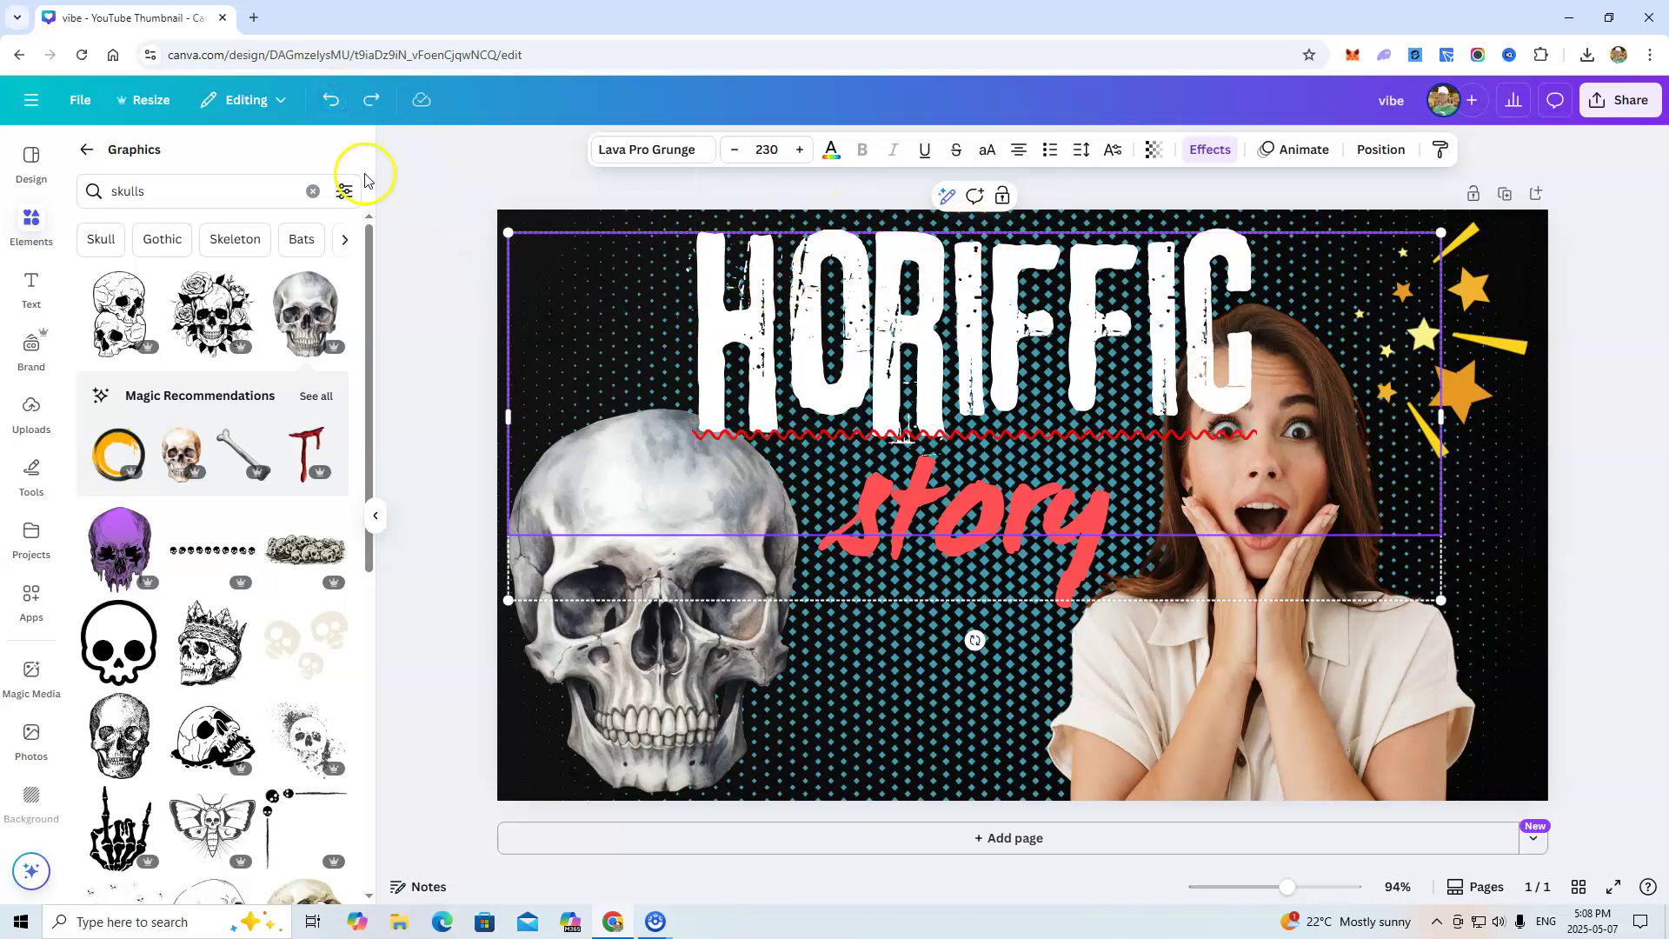
Undo the headline rewording along with the last placement changes of the text and the skull.
left_click(329, 102)
left_click(328, 102)
left_click(328, 102)
left_click(328, 101)
left_click(328, 101)
left_click(328, 102)
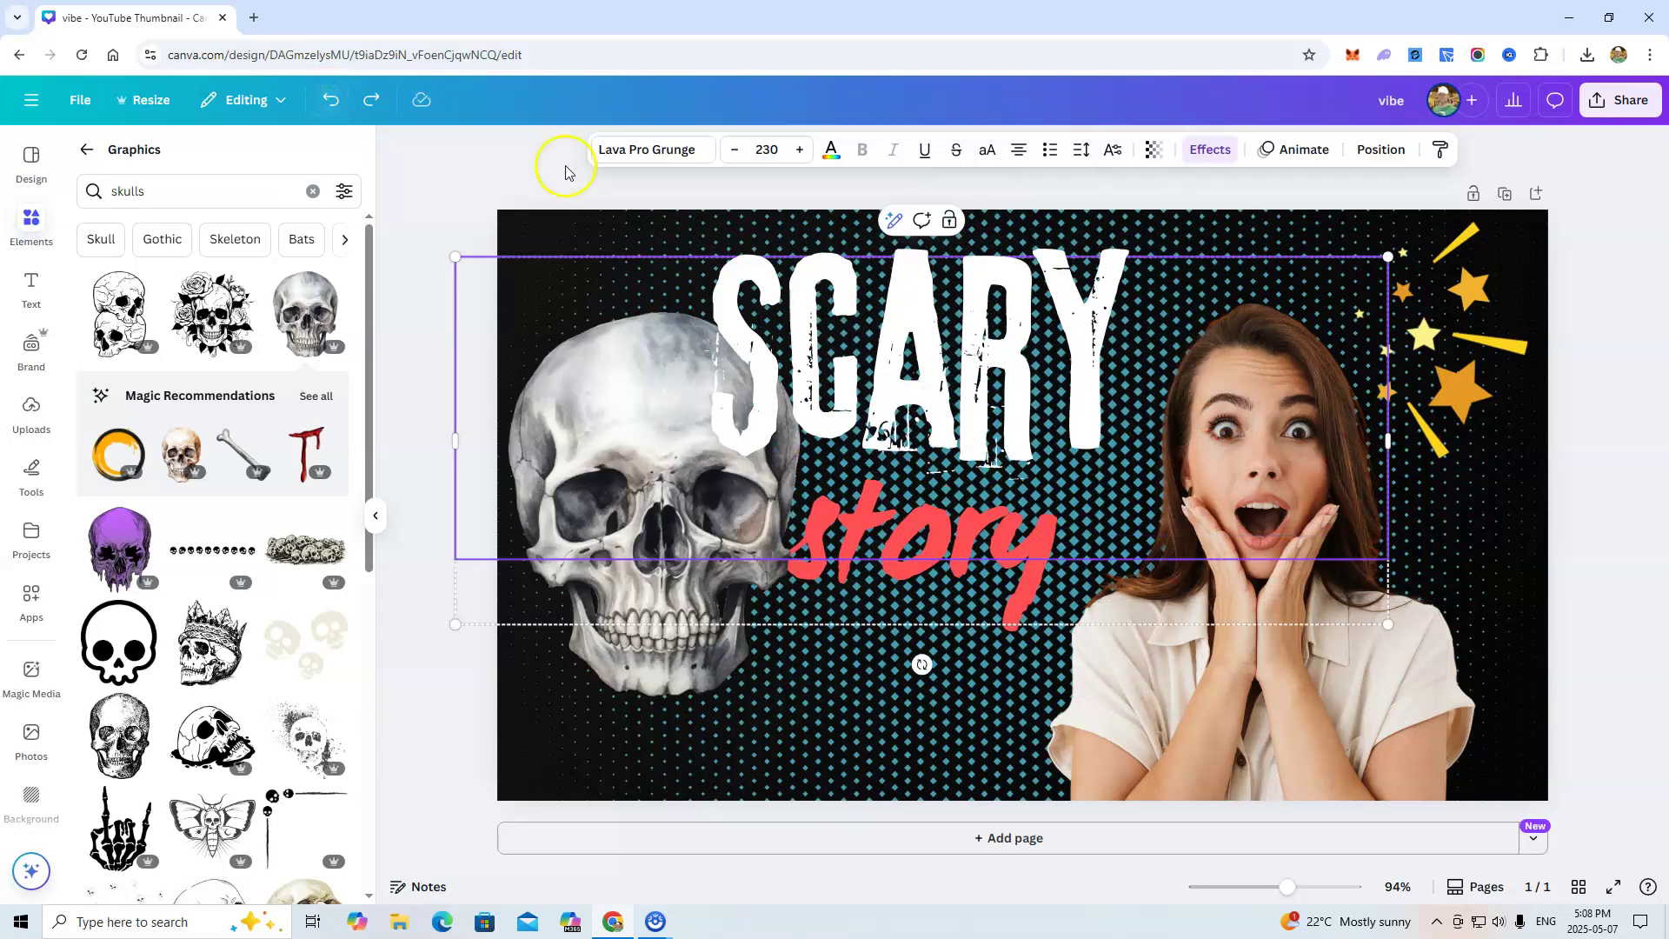
Move the "SCARY story" text right and slightly up, shrink the skull and place it in the page's lower-left corner.
left_click_drag(834, 290, 909, 279)
left_click_drag(614, 670, 663, 763)
left_click_drag(836, 786, 796, 733)
left_click_drag(736, 588, 723, 634)
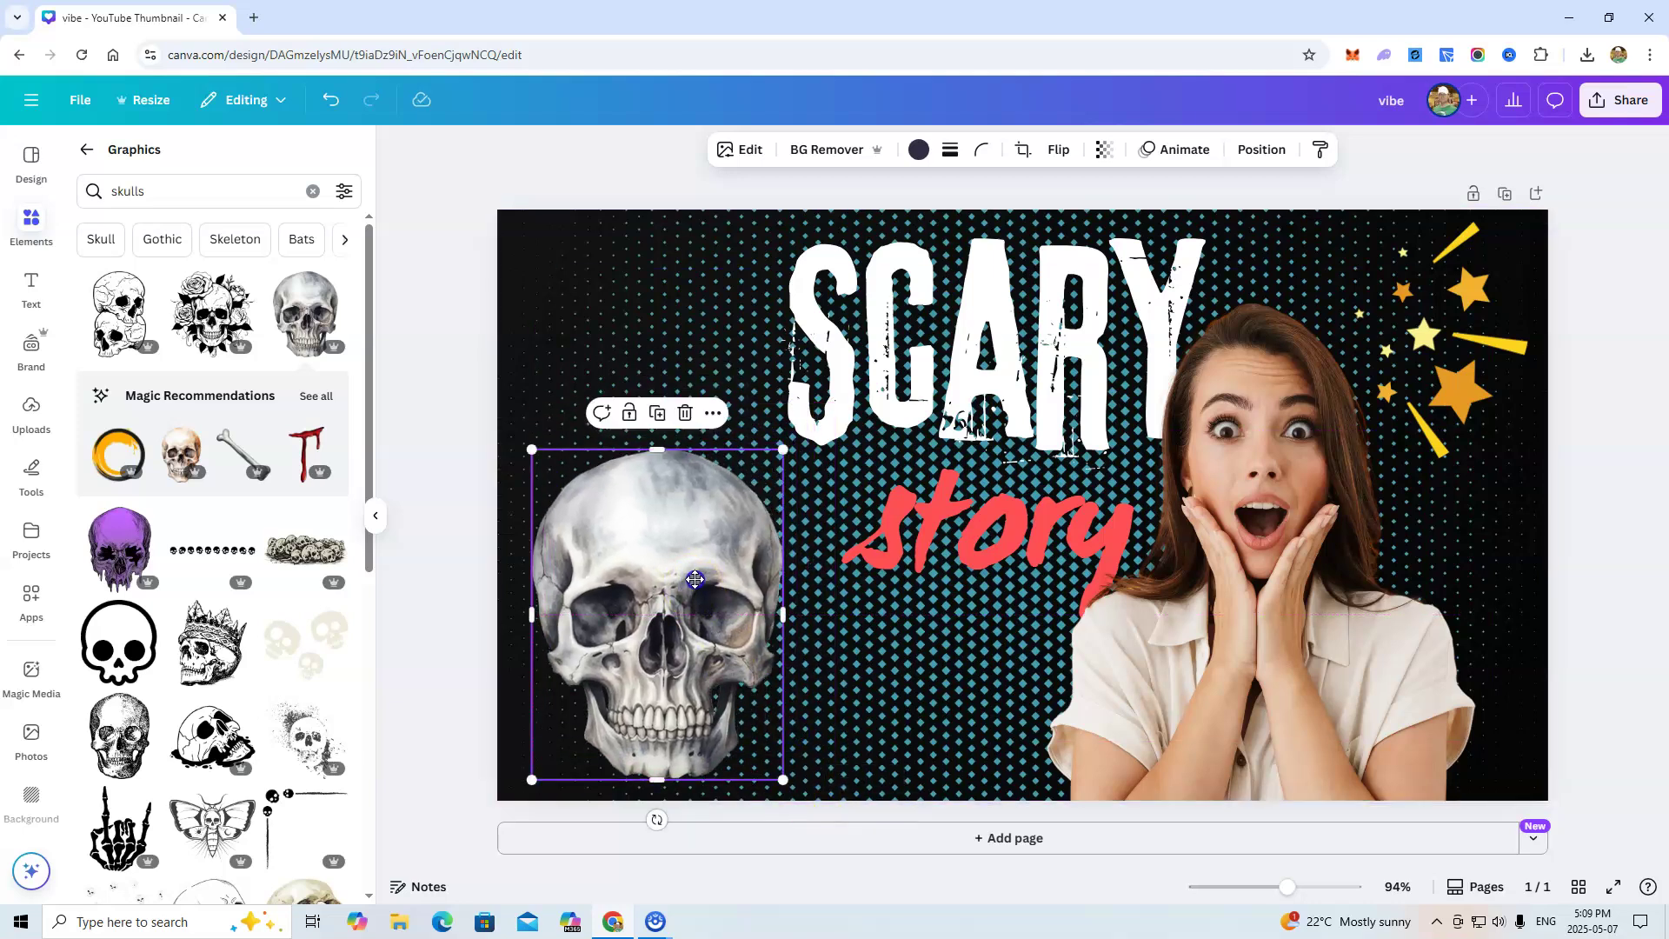
mouse_move(783, 776)
left_mouse_down()
mouse_move(709, 668)
mouse_move(811, 760)
left_mouse_up()
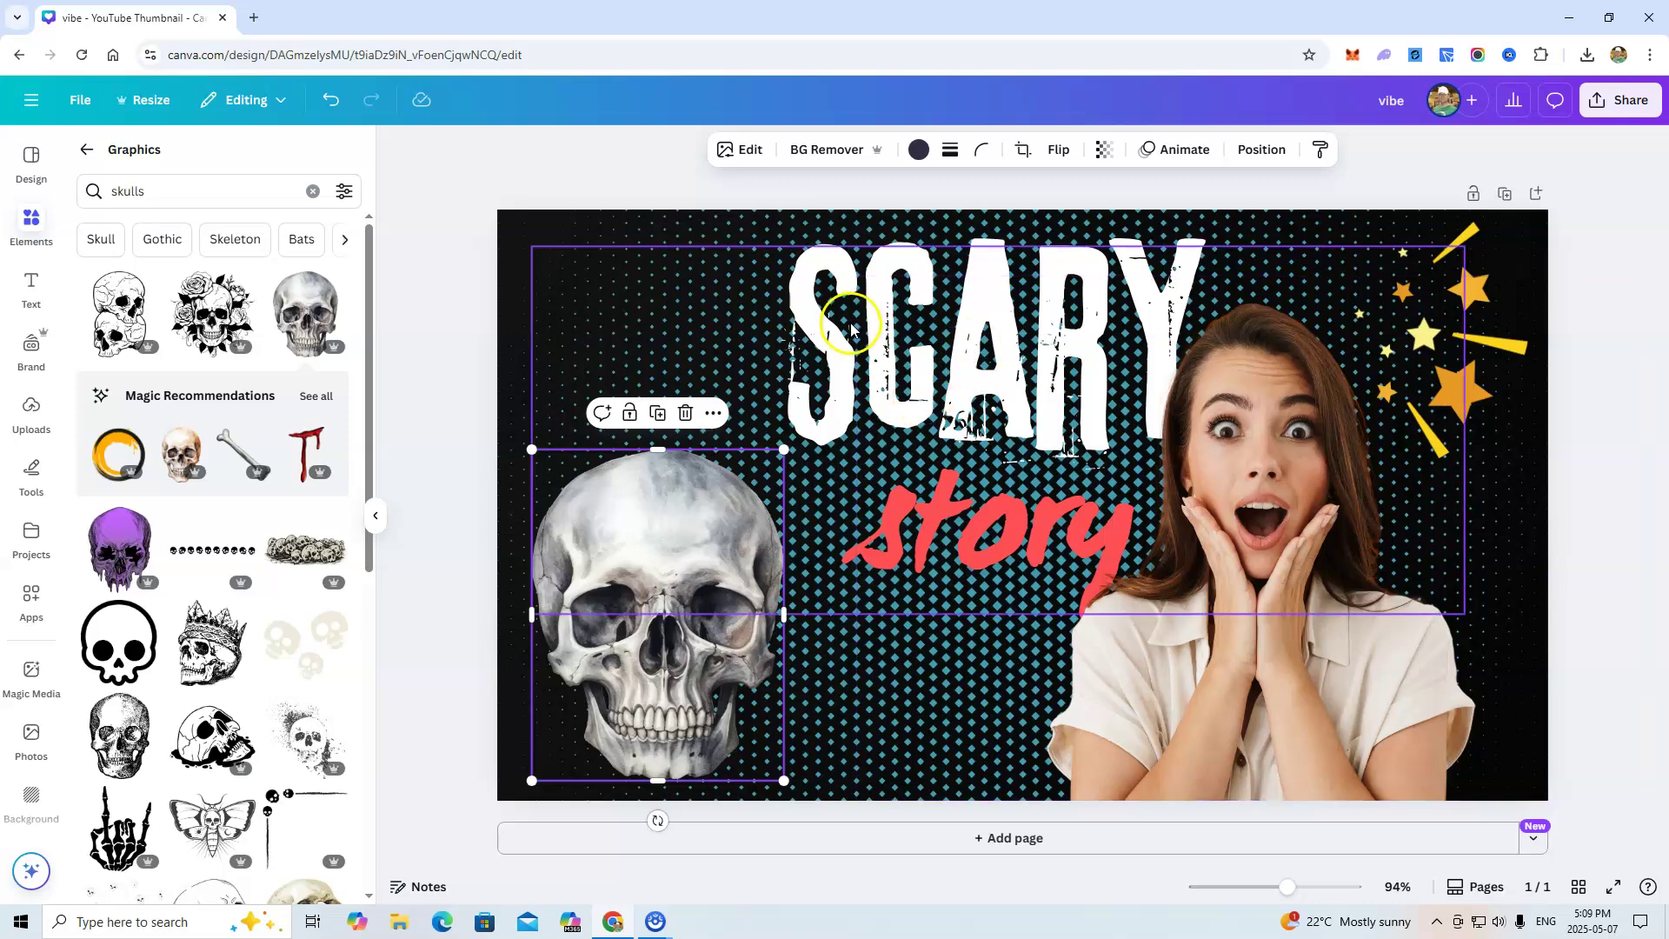
Set the font size of the "SCARY" headline text to 227.
left_click(808, 312)
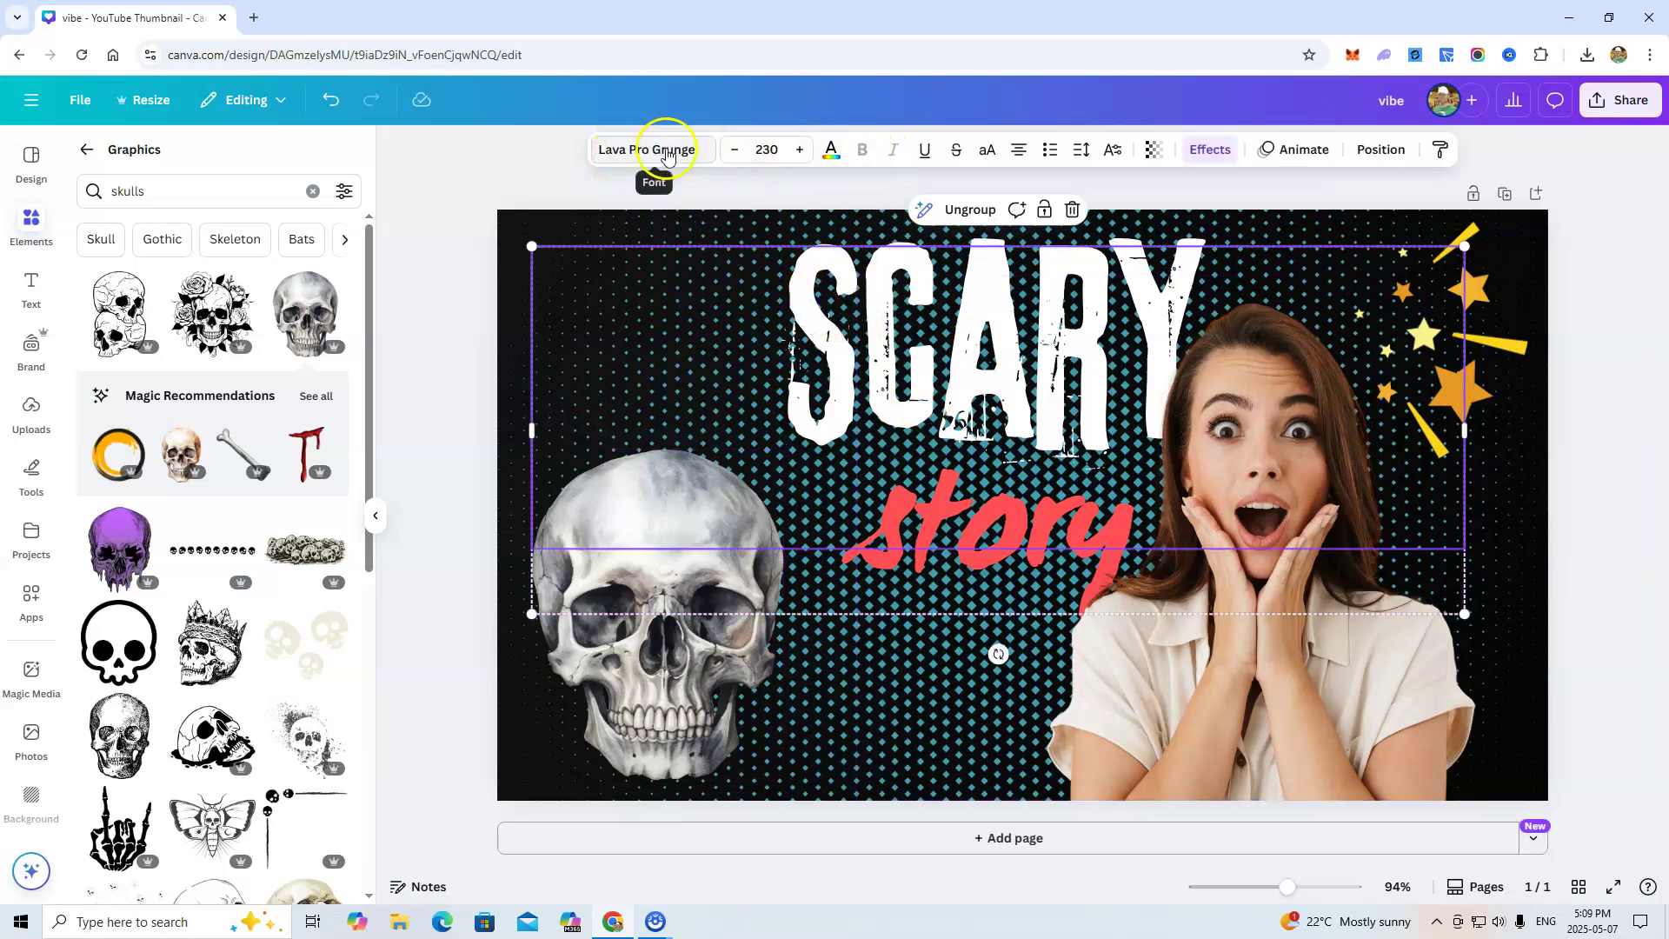
left_click(735, 151)
left_click(737, 153)
left_click(736, 152)
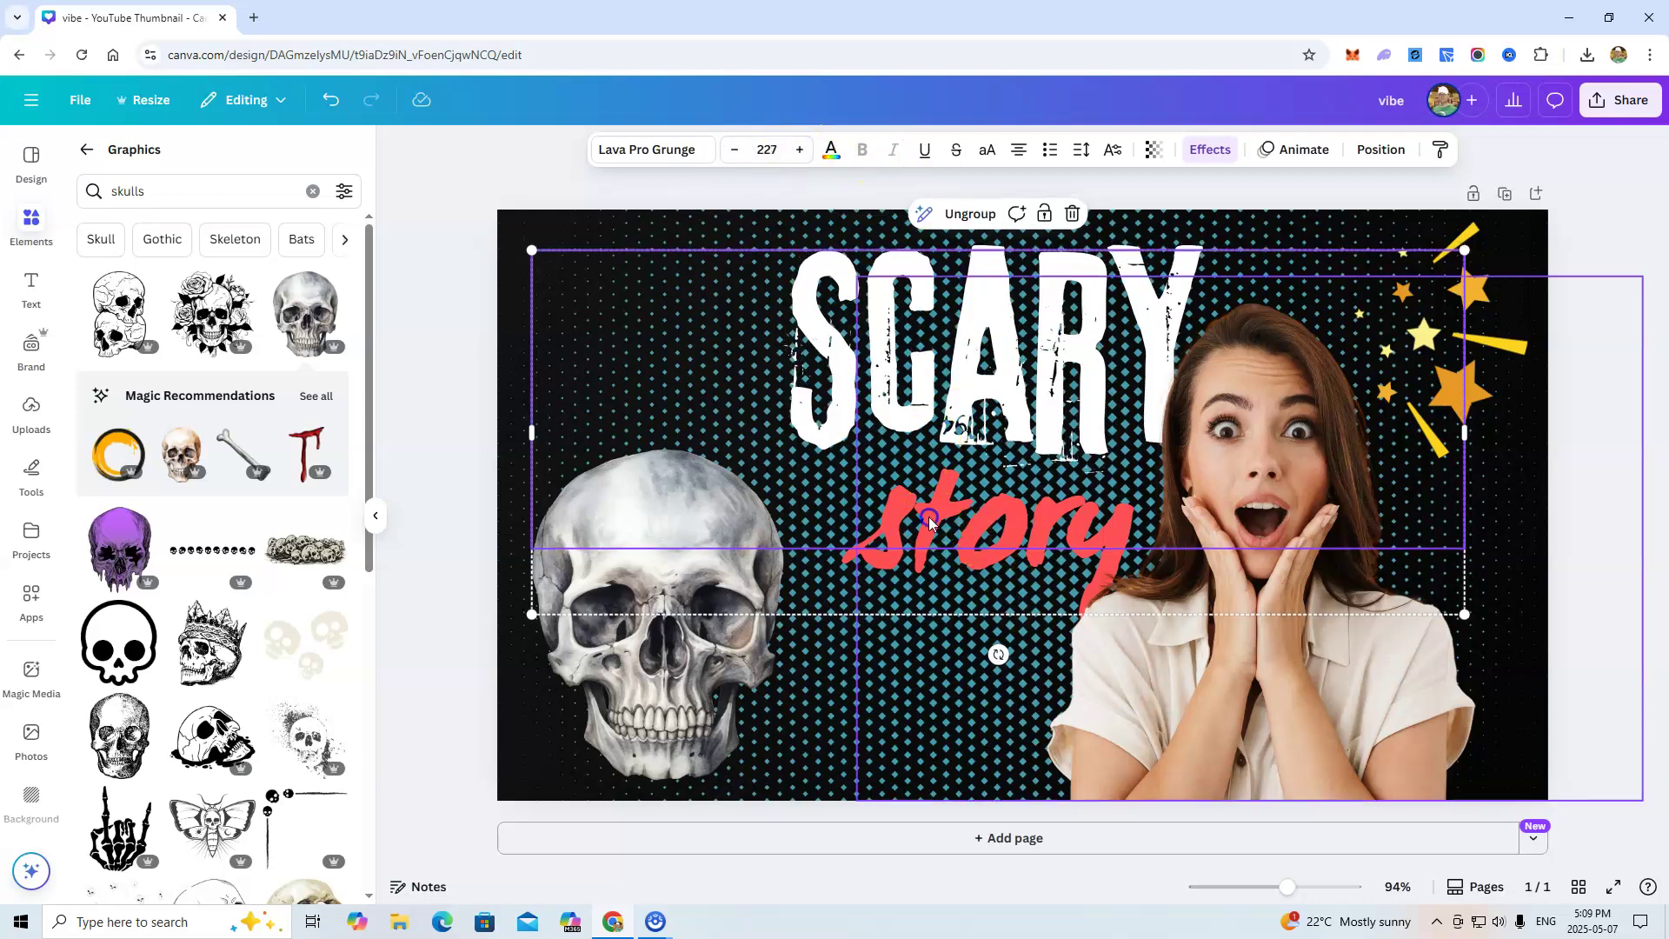
Move the shocked woman slightly to the right, away from the "SCARY story" text.
left_click(1287, 517)
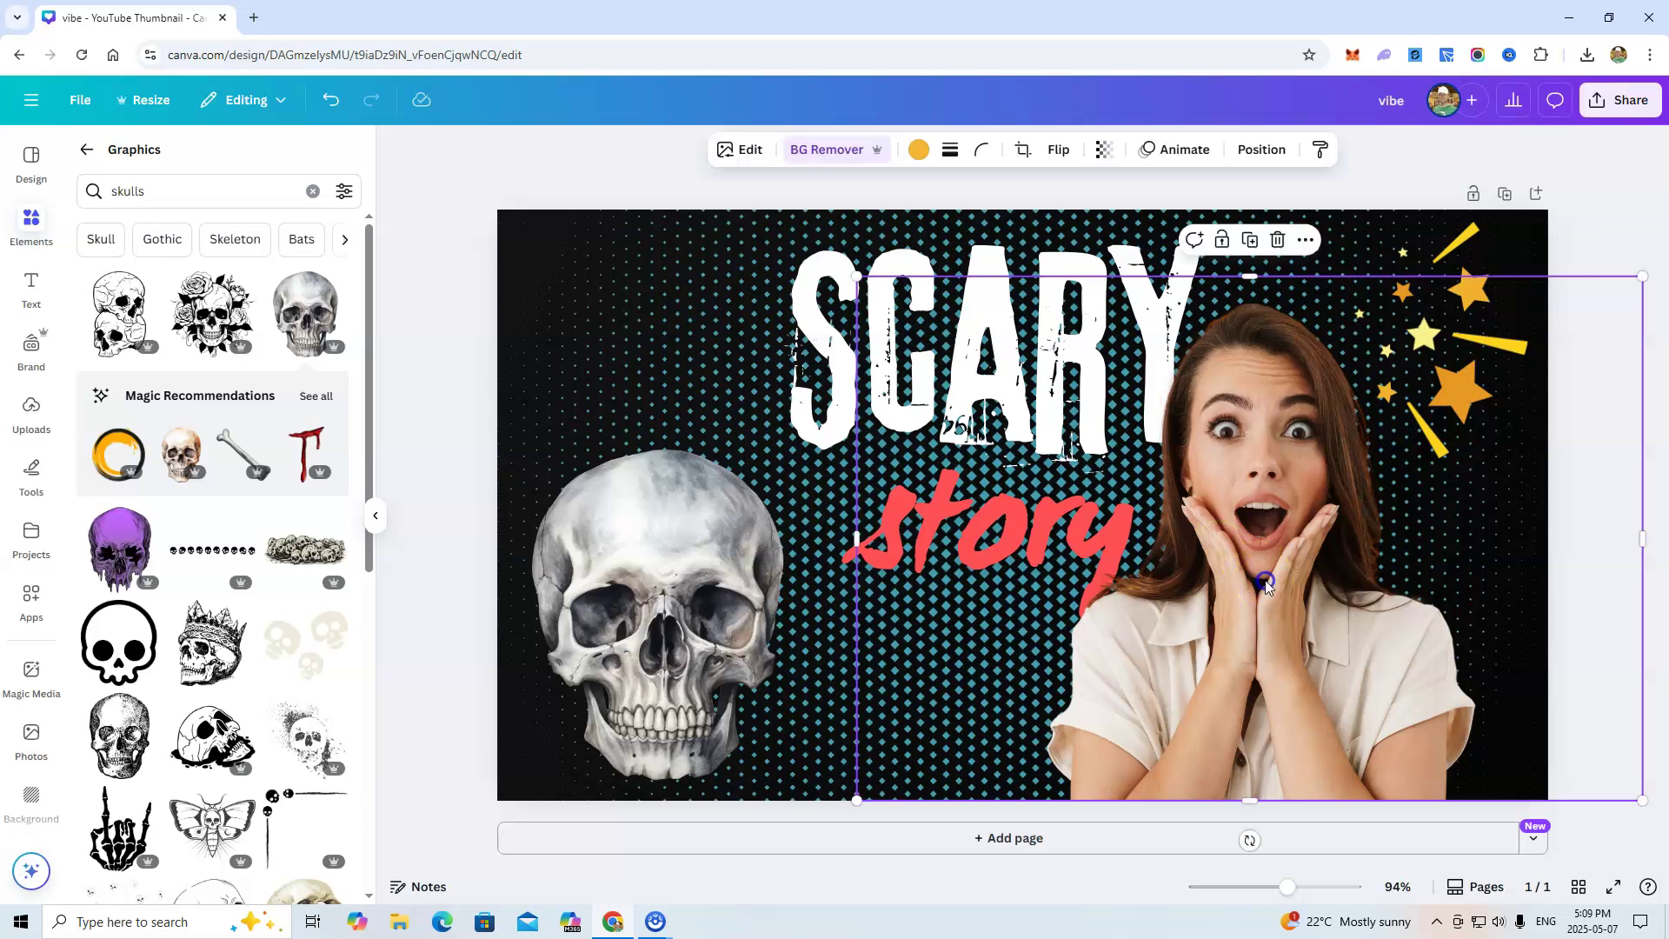
left_click_drag(1188, 711, 1218, 713)
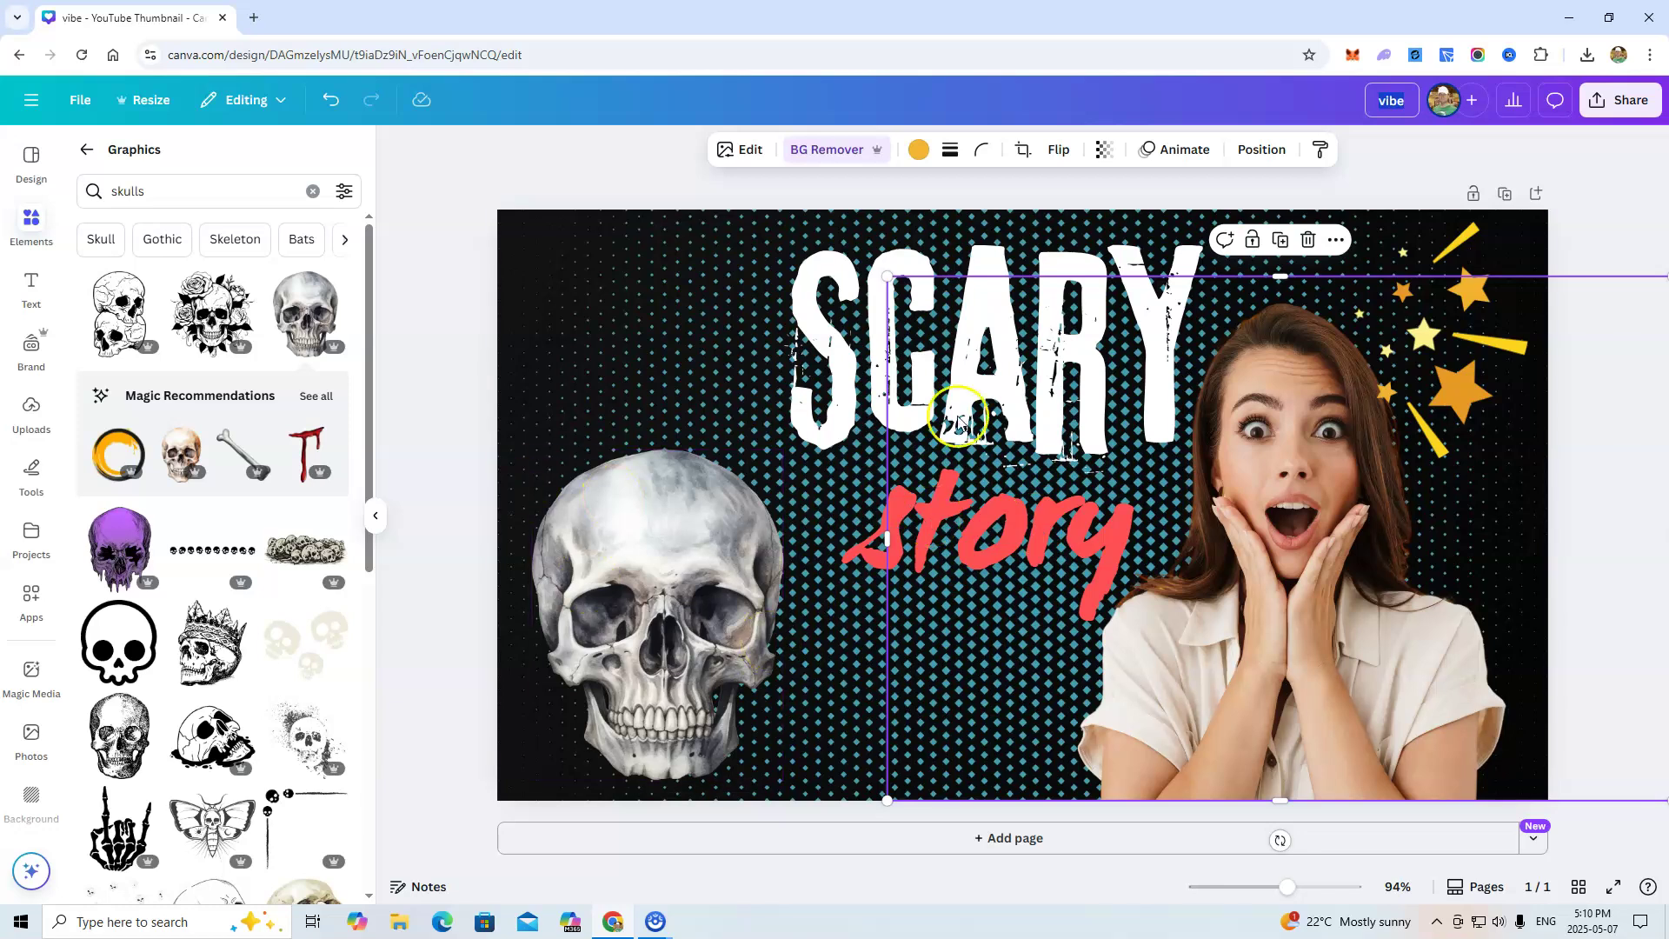
View the design's sharing and download options and close them.
left_click(1631, 100)
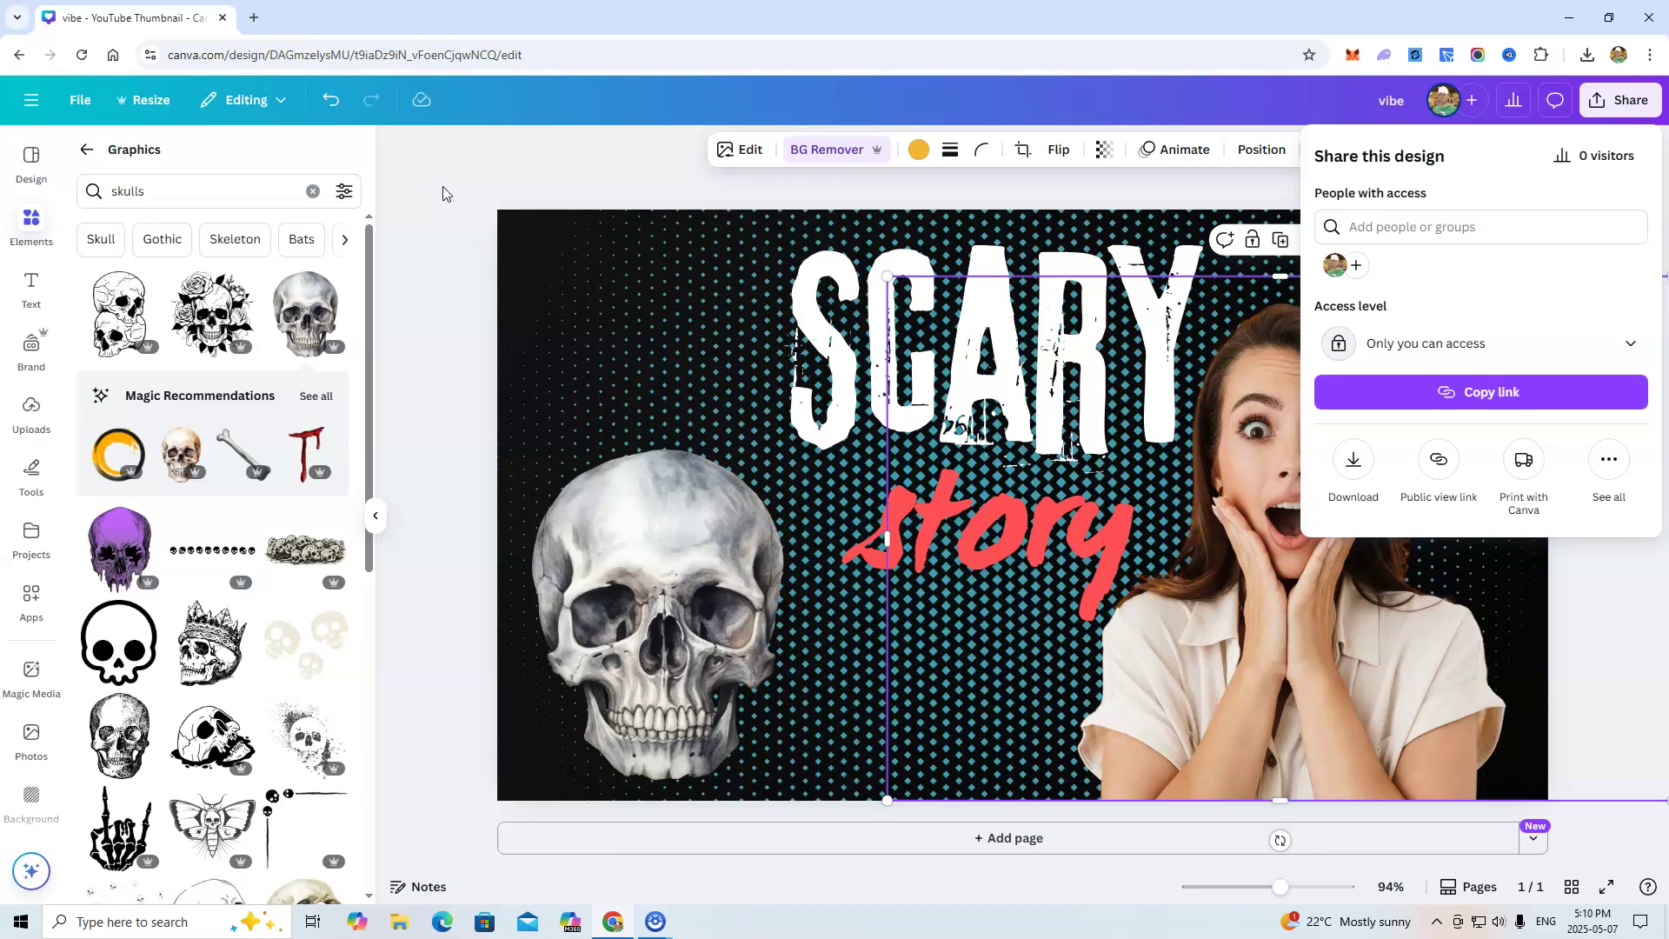
left_click(491, 193)
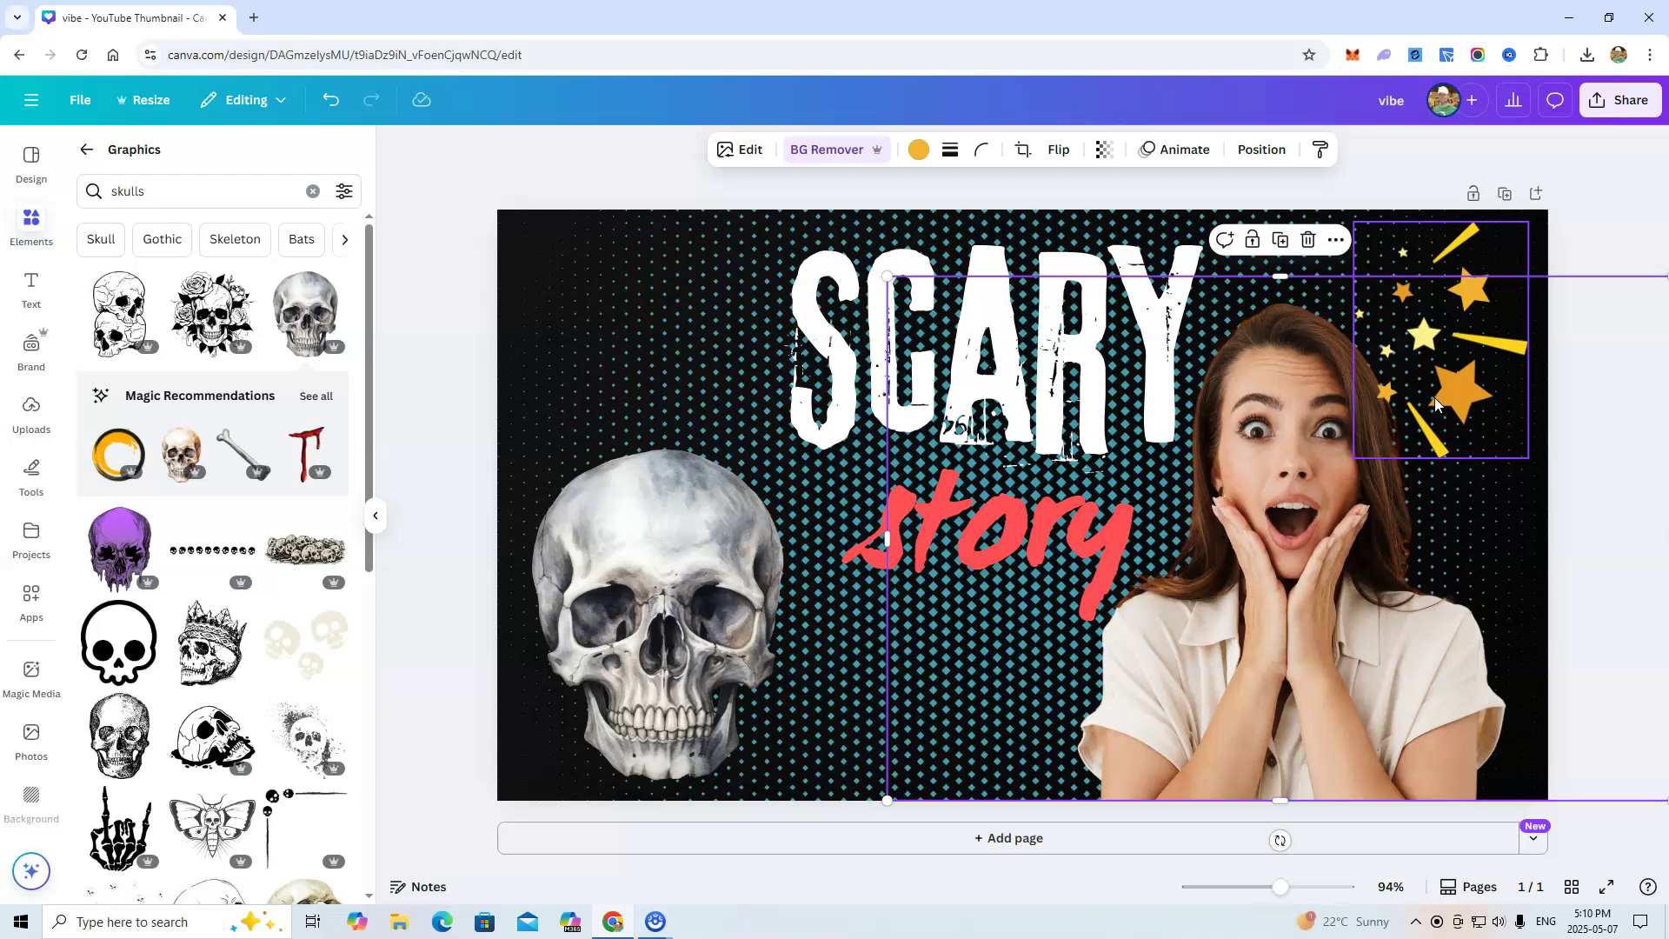
left_click(844, 292)
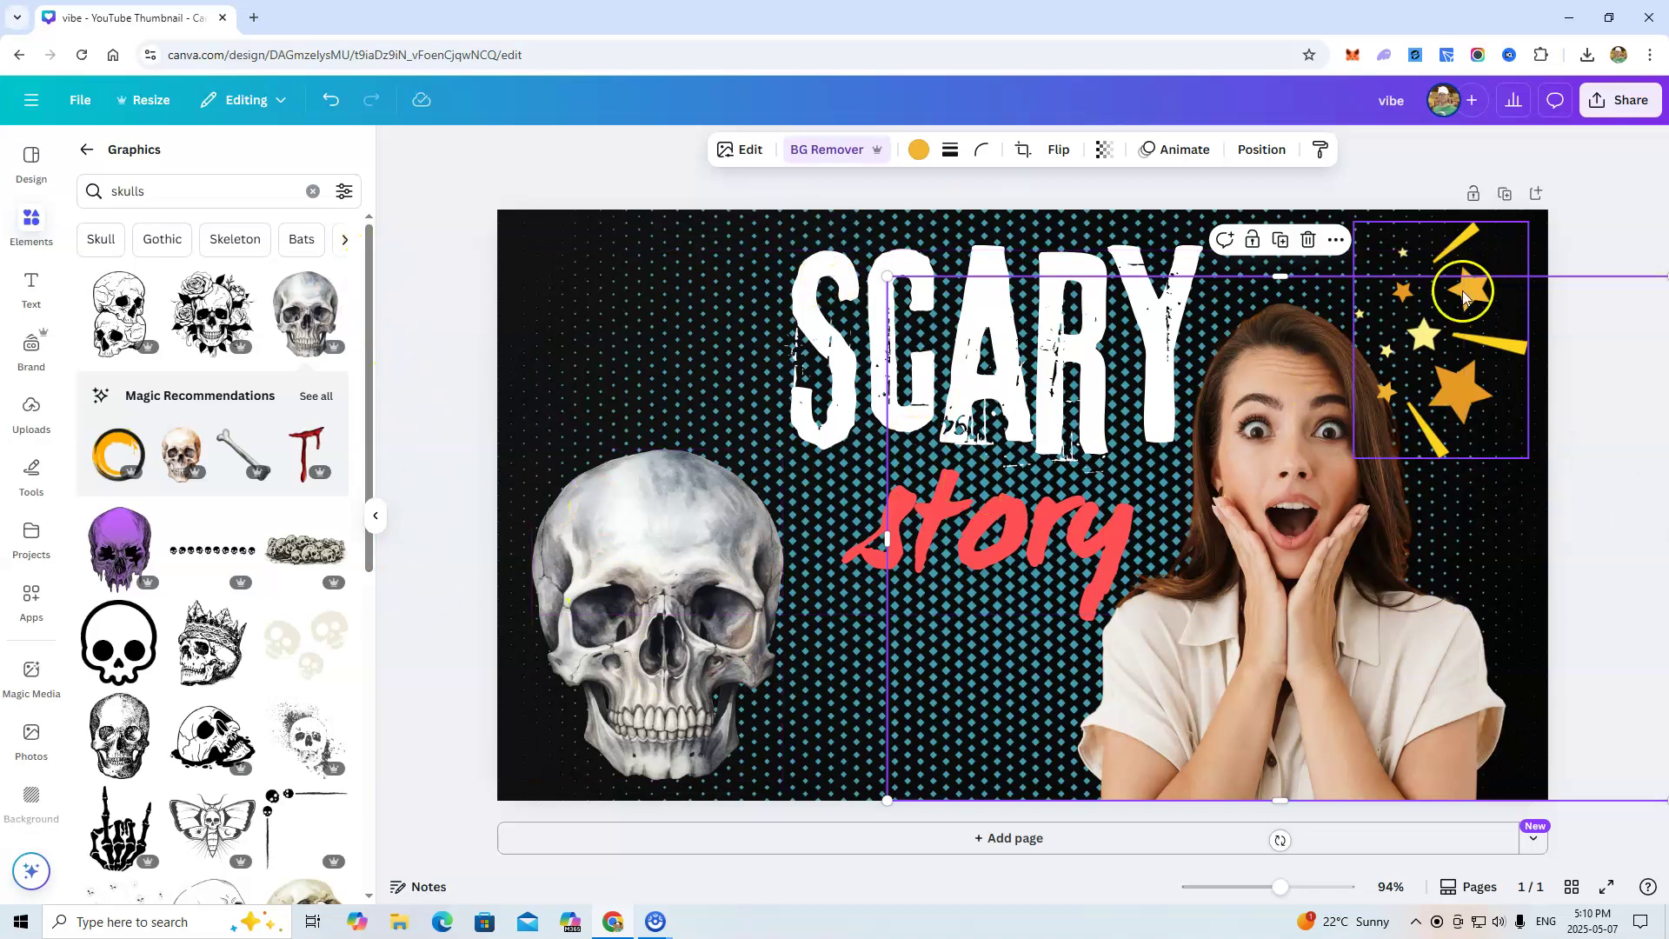
Choose the recently used gray and yellow prank YouTube thumbnail template for the design.
left_click(31, 161)
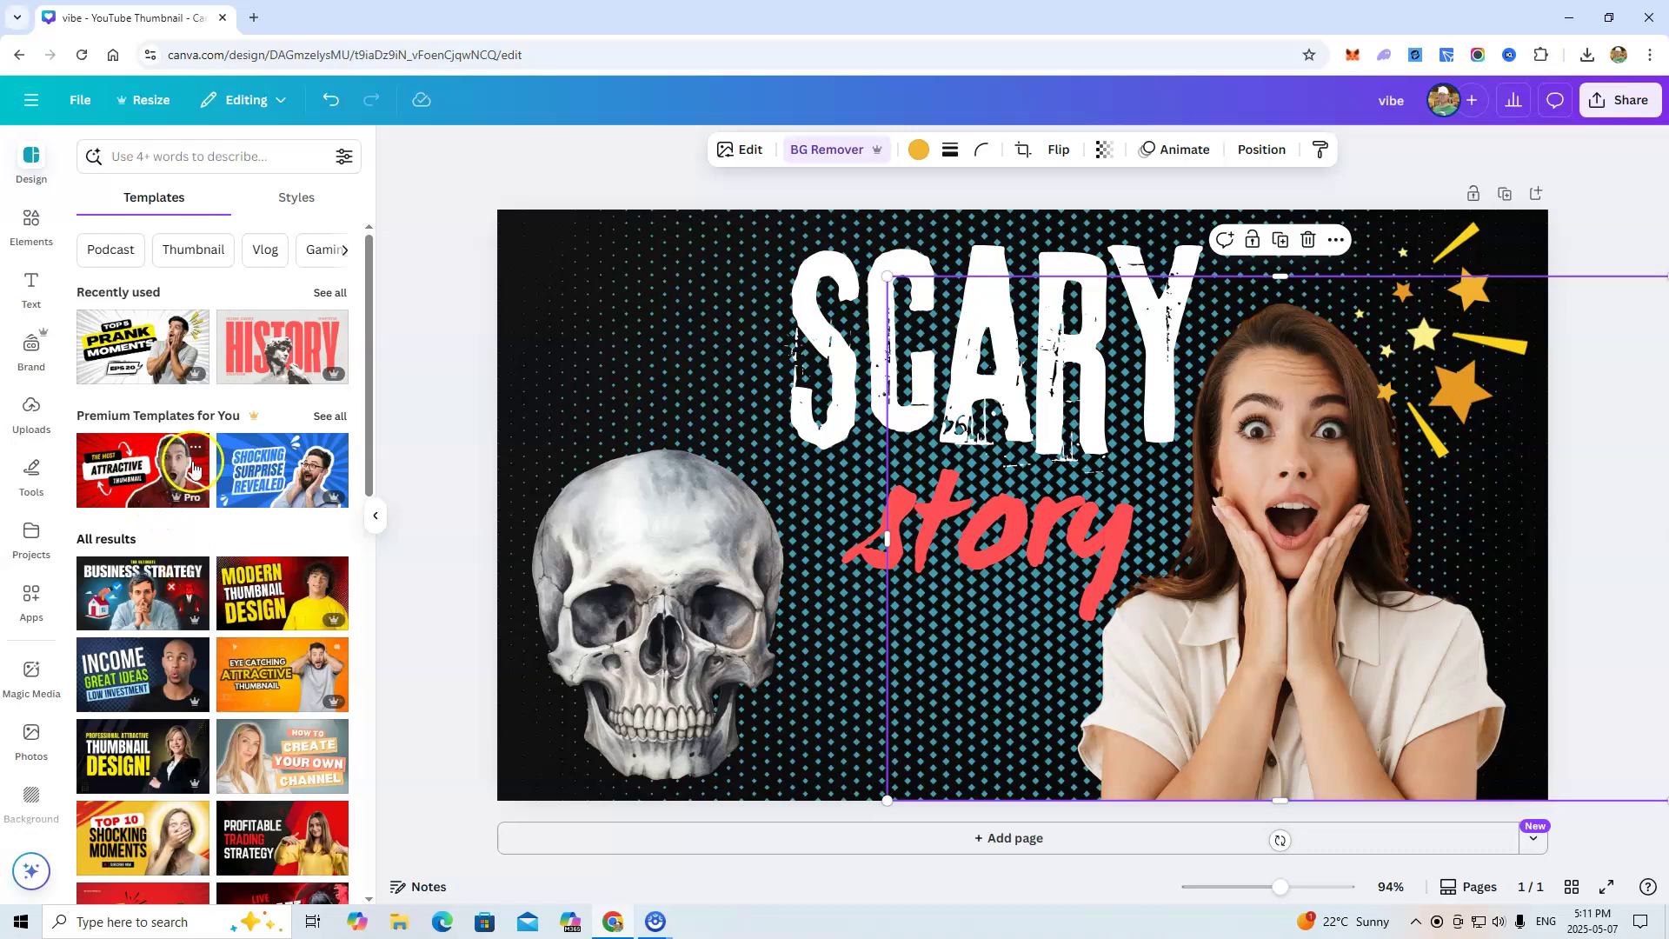
left_click(159, 348)
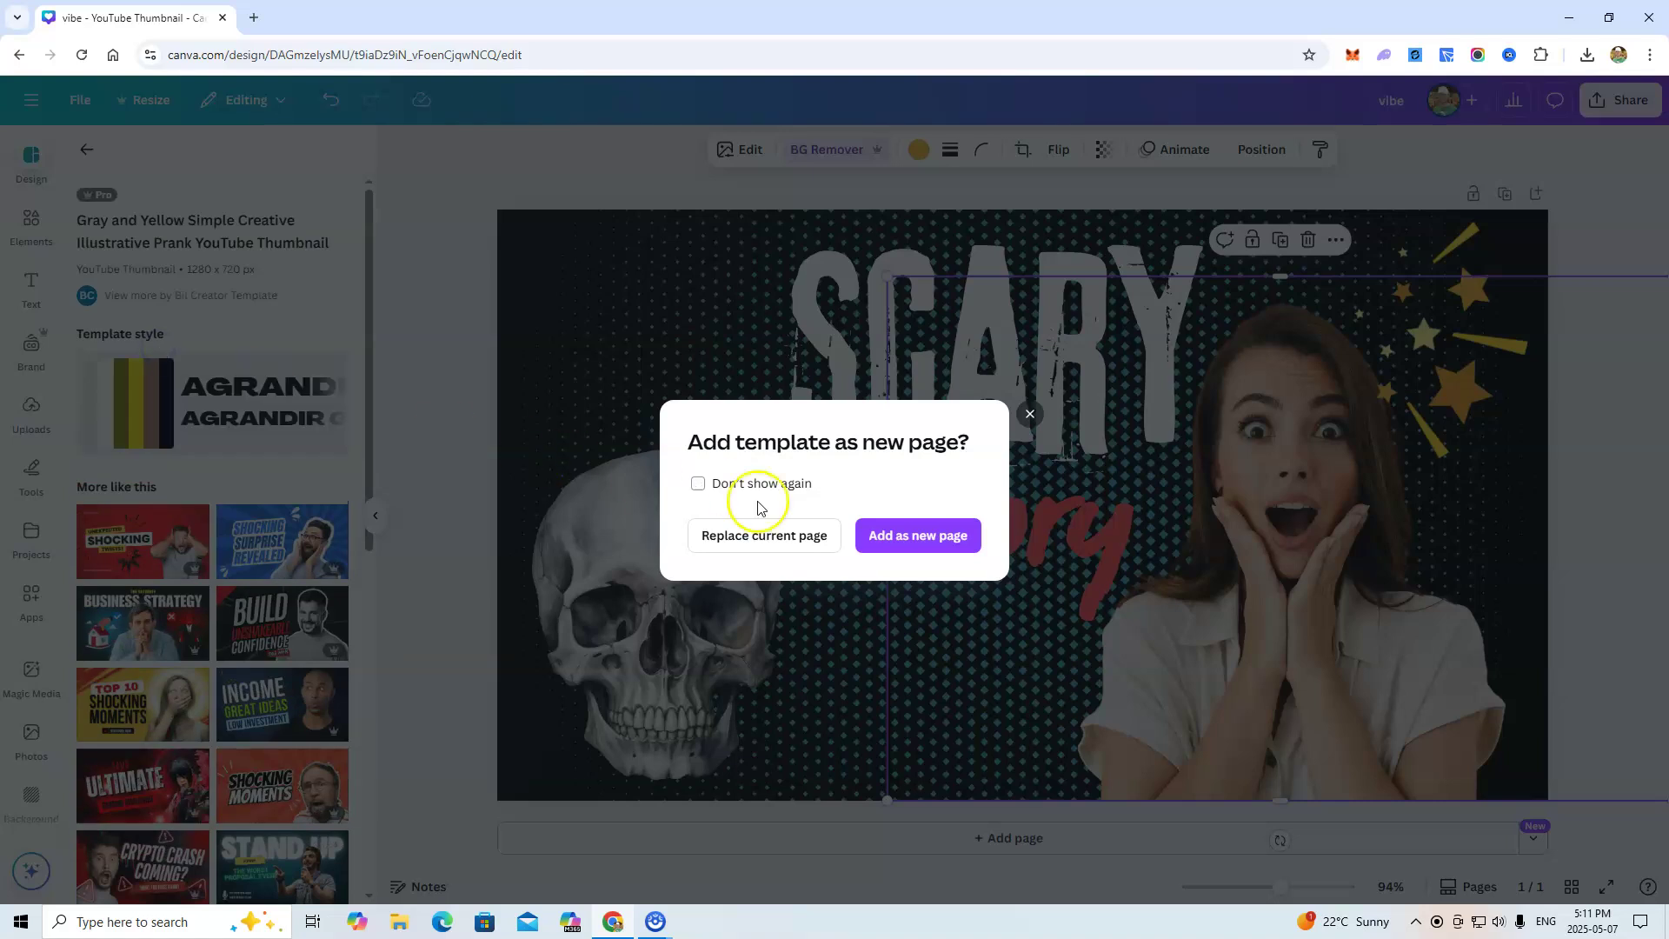